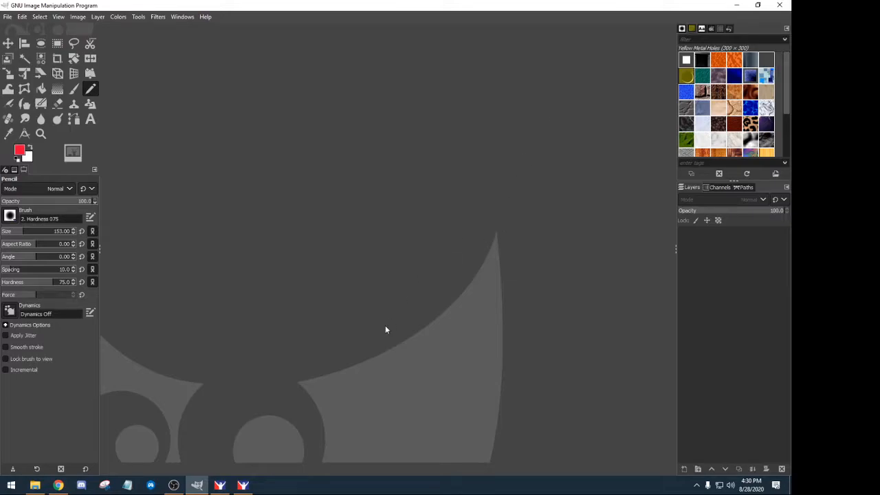
- Open Cadillac CTS-VR.psd from D:\Vehicles\Cadillac CTS-V, converting it to the built-in sRGB profile
left_click(8, 17)
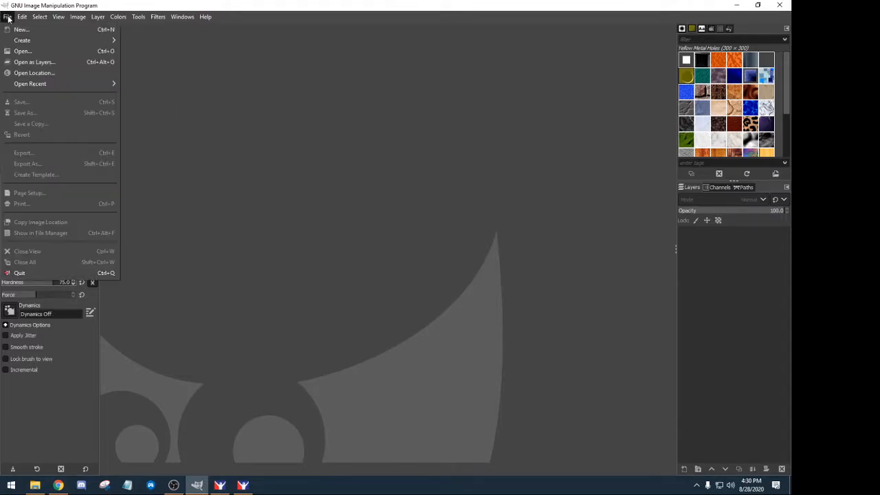
mouse_move(25, 84)
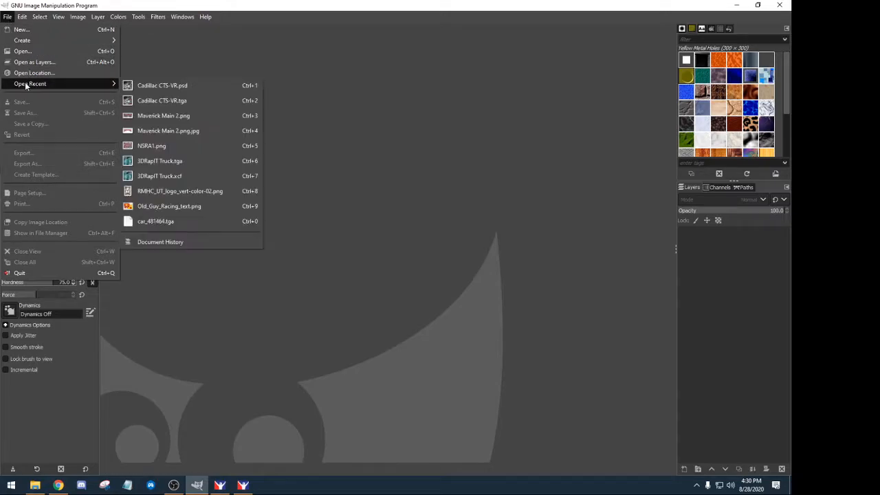
left_click(152, 52)
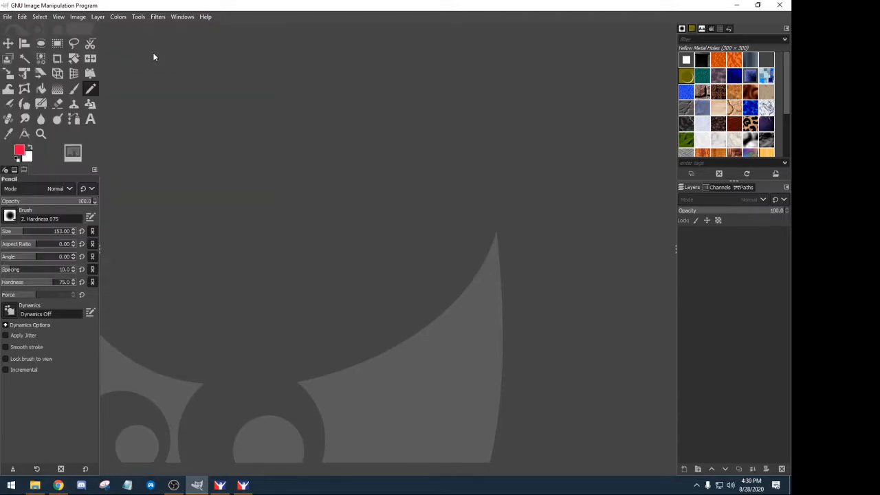
left_click(8, 17)
left_click(21, 51)
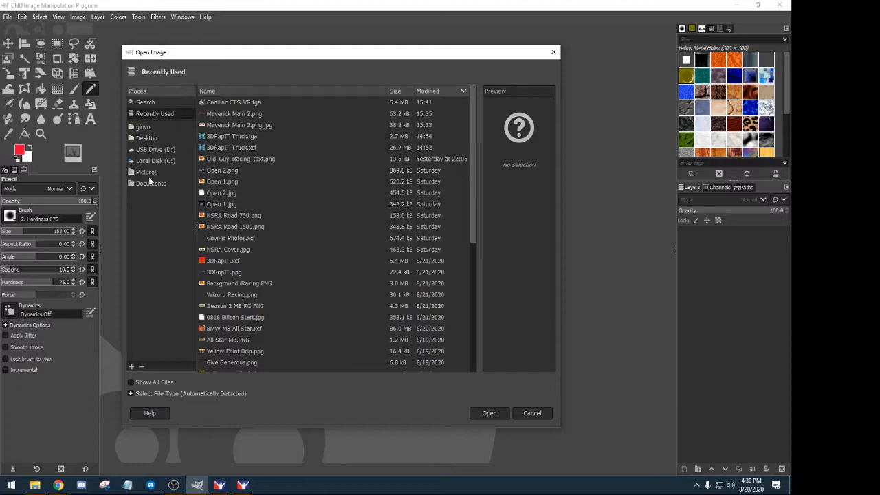
left_click(148, 150)
double_click(219, 170)
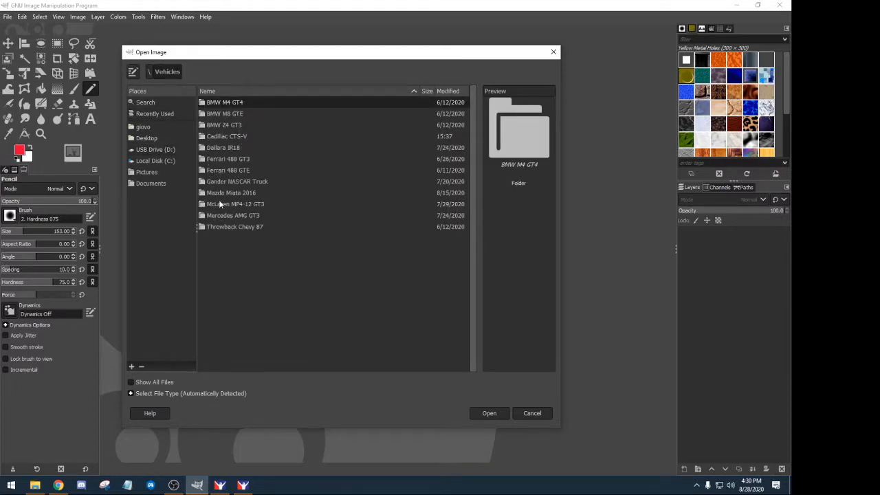
double_click(220, 137)
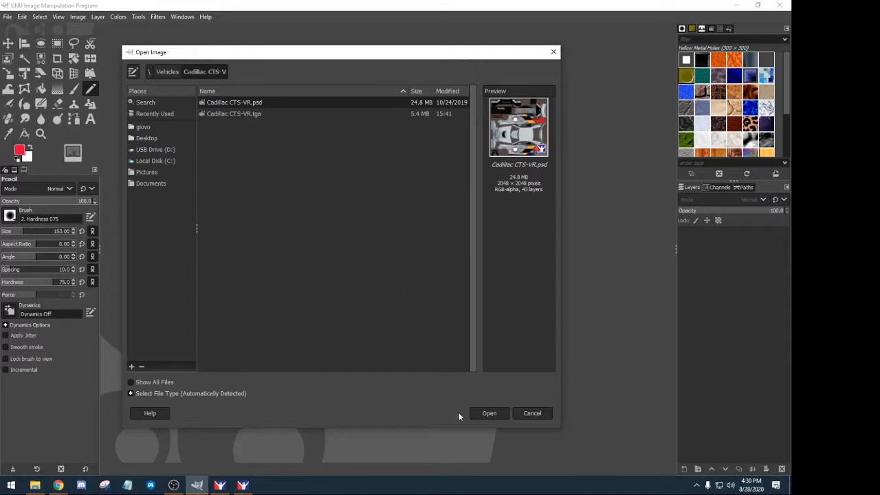
left_click(489, 413)
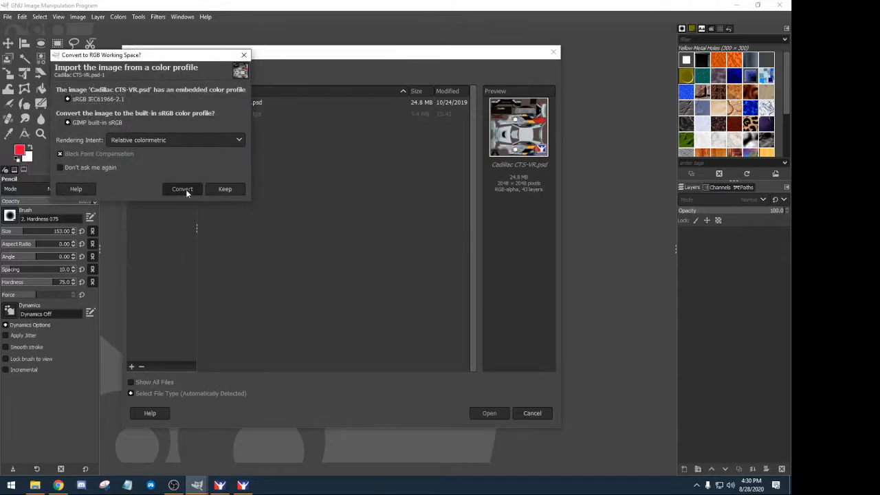
left_click(183, 189)
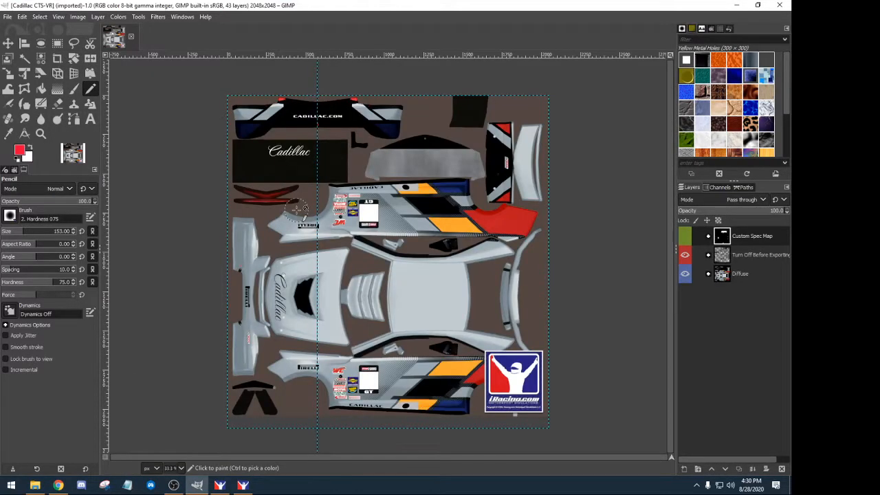
- Drag the vertical guide back onto the ruler and zoom the view to Fill Window
left_click(8, 42)
left_click_drag(318, 79, 104, 88)
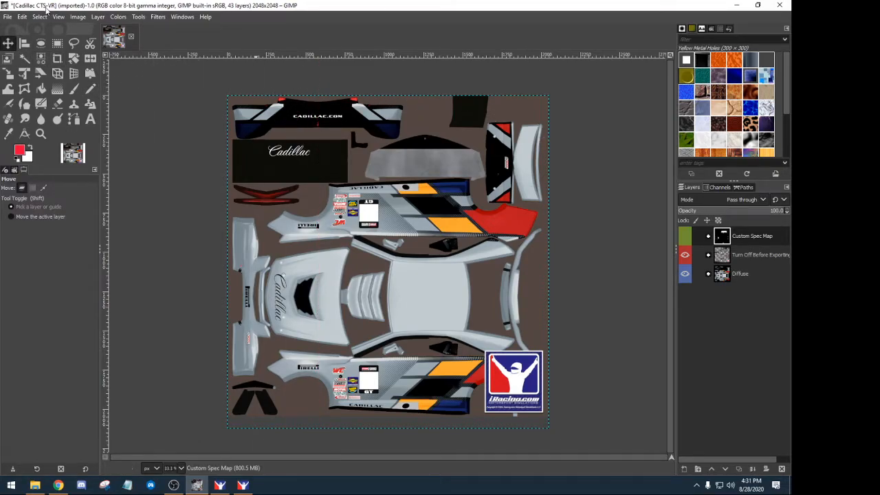
left_click(59, 17)
mouse_move(90, 62)
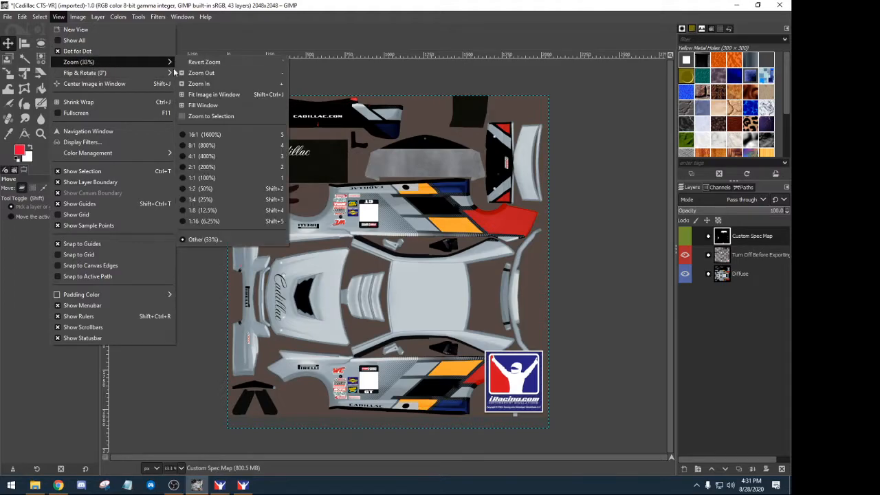
left_click(213, 105)
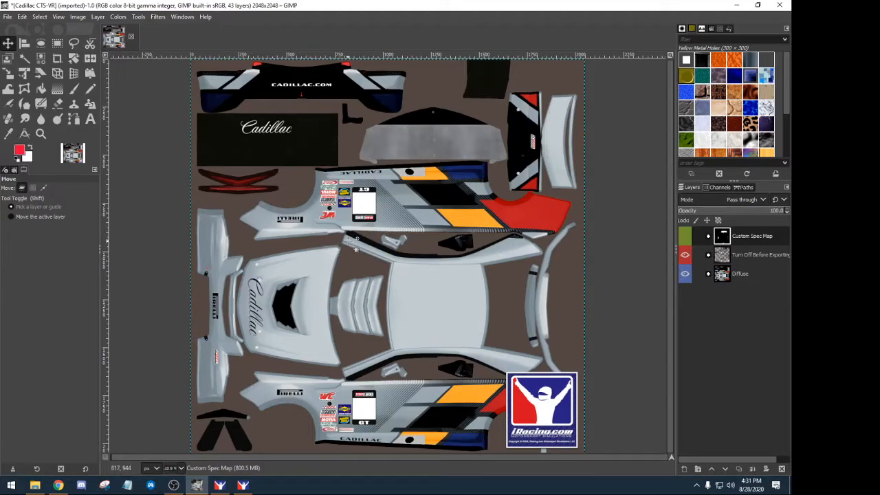
- Zoom in and out with Ctrl+scroll to inspect the decals up close
key("ctrl")
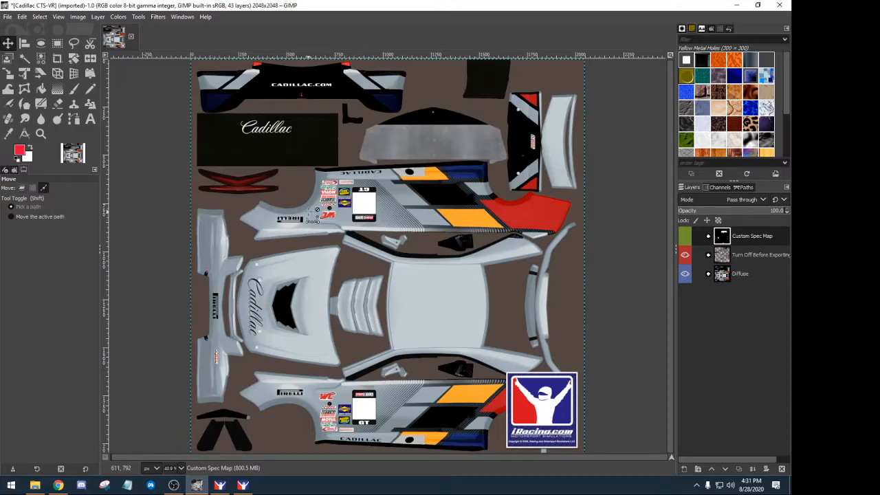
scroll(312, 215, "up", 5)
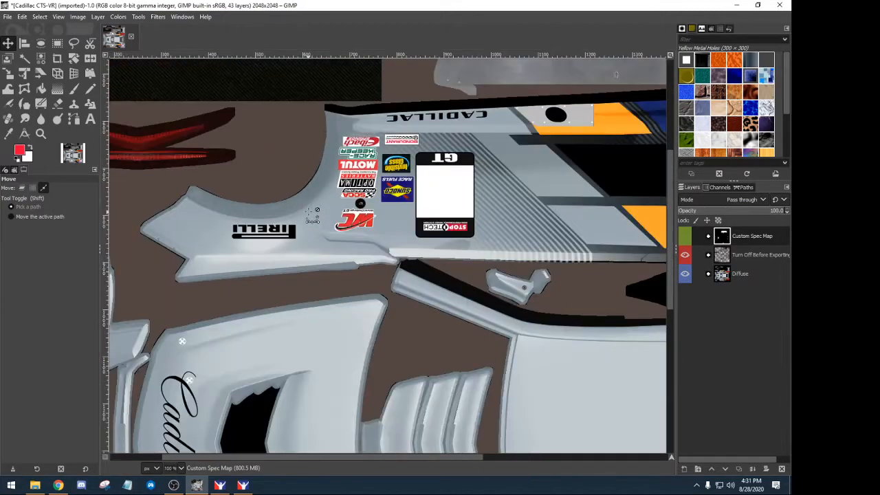
scroll(311, 215, "up", 2)
scroll(460, 194, "up", 3)
scroll(464, 196, "down", 6)
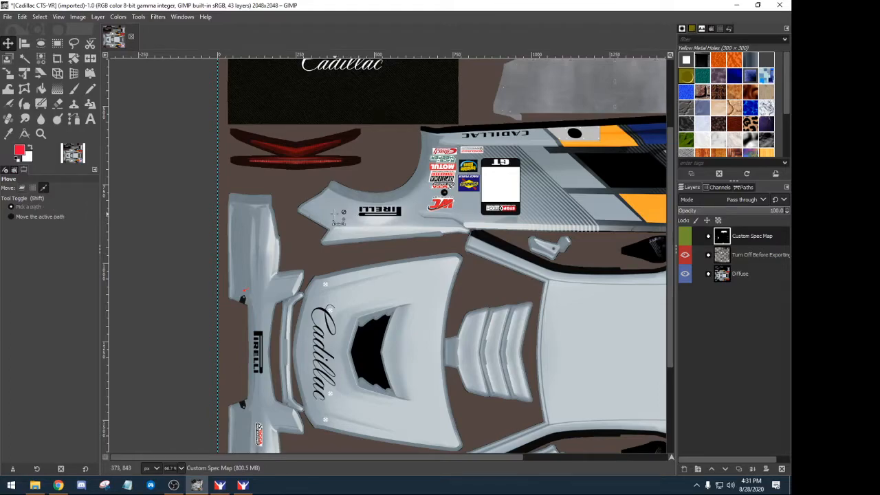
scroll(339, 218, "up", 4)
scroll(339, 219, "down", 6)
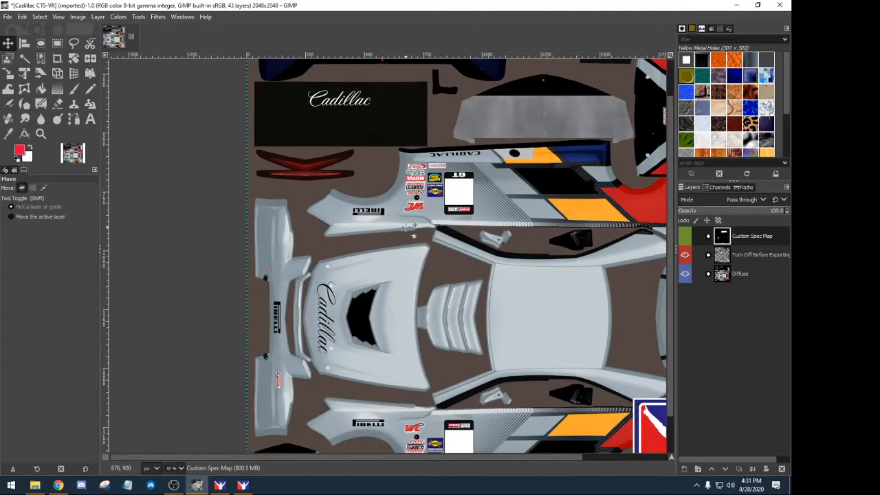
scroll(409, 232, "down", 1)
scroll(410, 232, "up", 4)
scroll(409, 232, "down", 1)
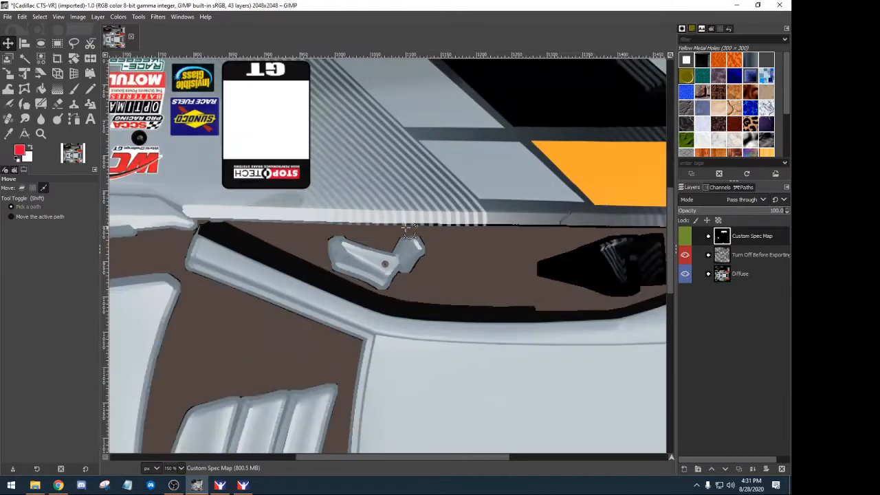
scroll(382, 229, "down", 3)
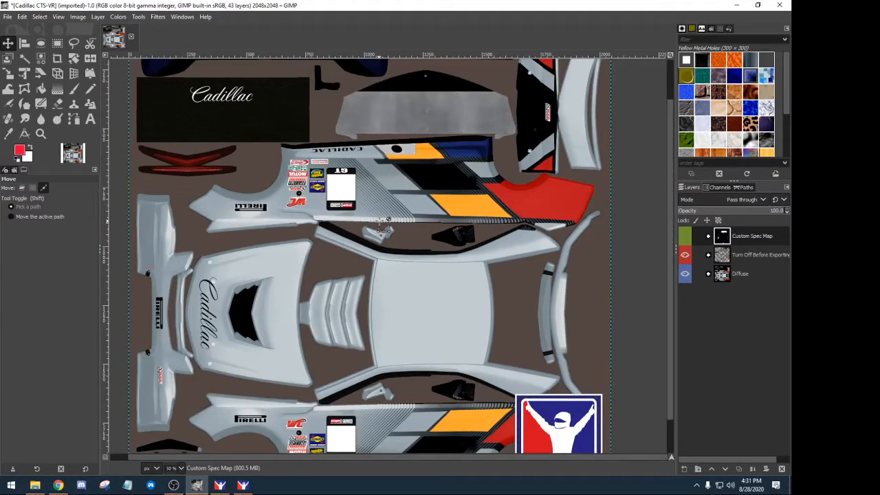
scroll(387, 219, "down", 1)
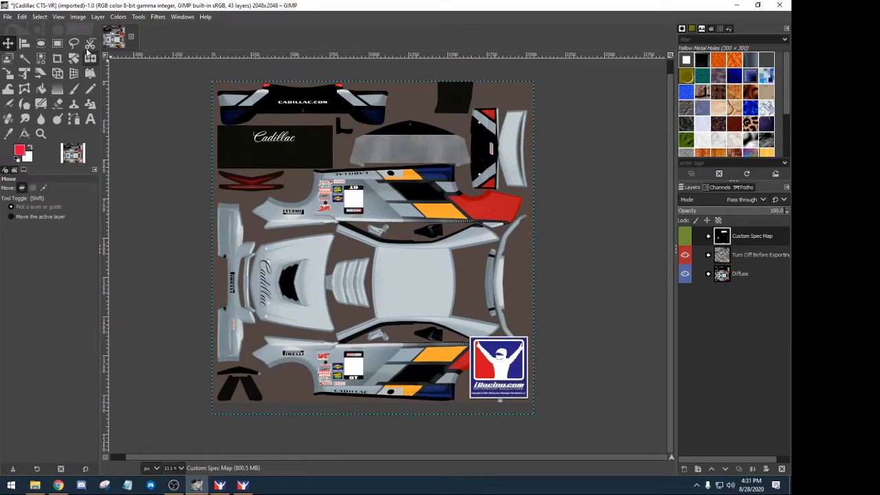
- Zoom to Fit Image in Window so the entire template is visible
left_click(59, 16)
mouse_move(116, 62)
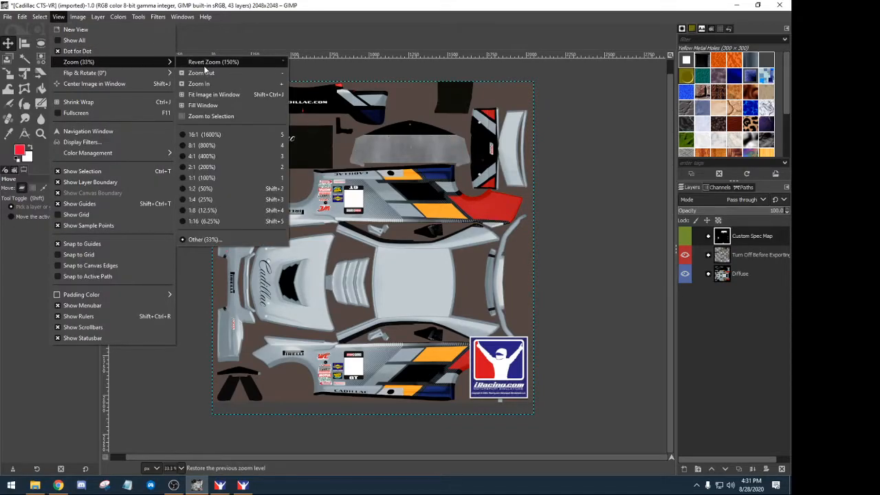
left_click(214, 94)
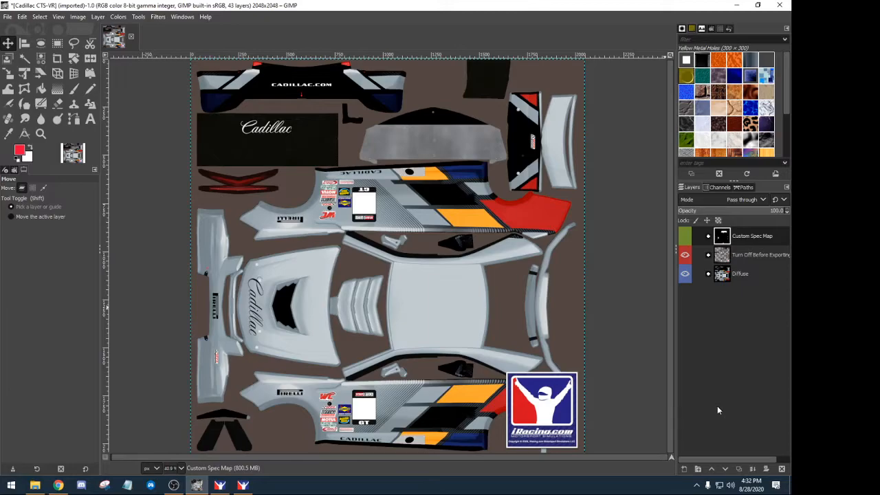
- Briefly hide and reshow the Turn Off Before Exporting group and the Diffuse layer
left_click(685, 255)
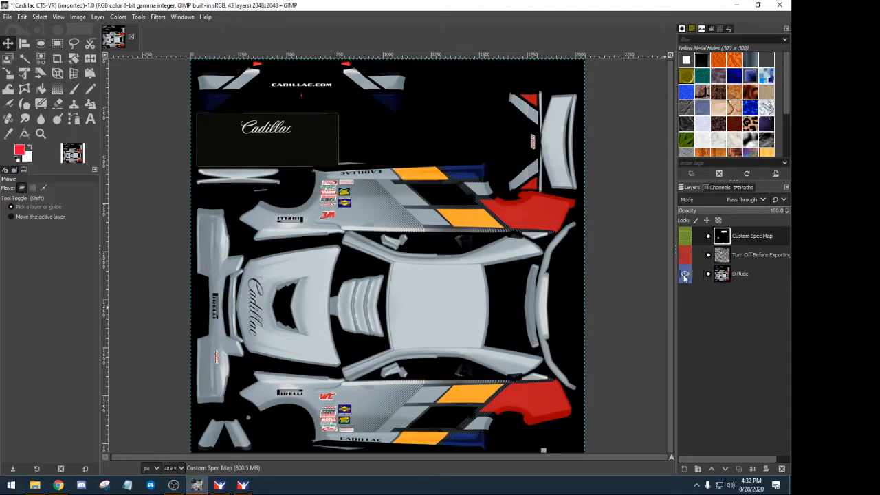
left_click(684, 275)
left_click(685, 255)
left_click(684, 273)
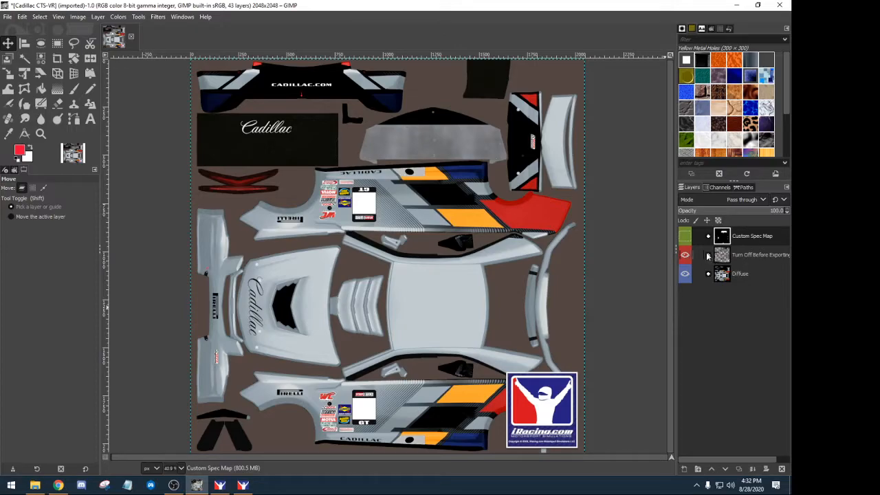
- Expand Turn Off Before Exporting, hide the Copyright logo, and preview the Mask layer, leaving it visible
left_click(707, 255)
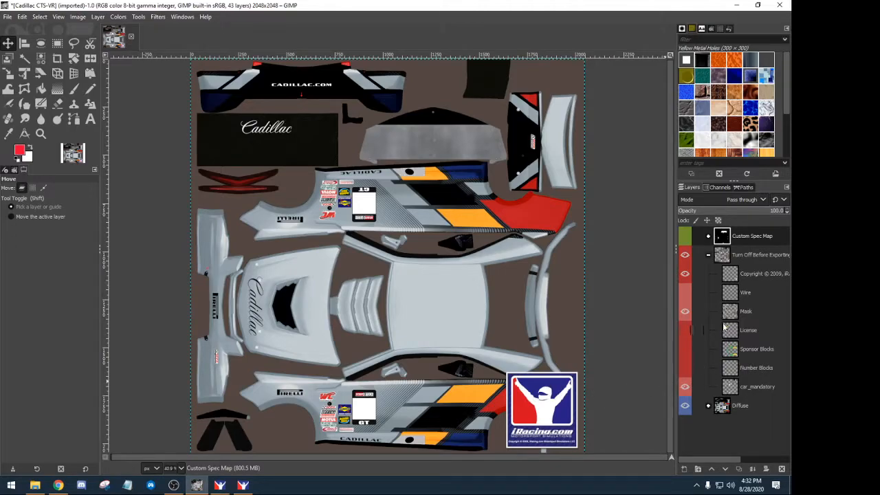
left_click(685, 274)
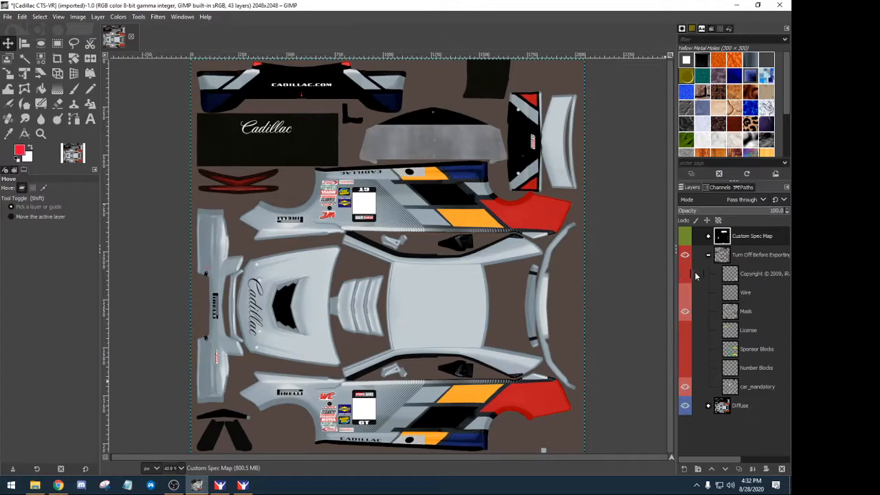
left_click(685, 313)
left_click(685, 312)
left_click(685, 313)
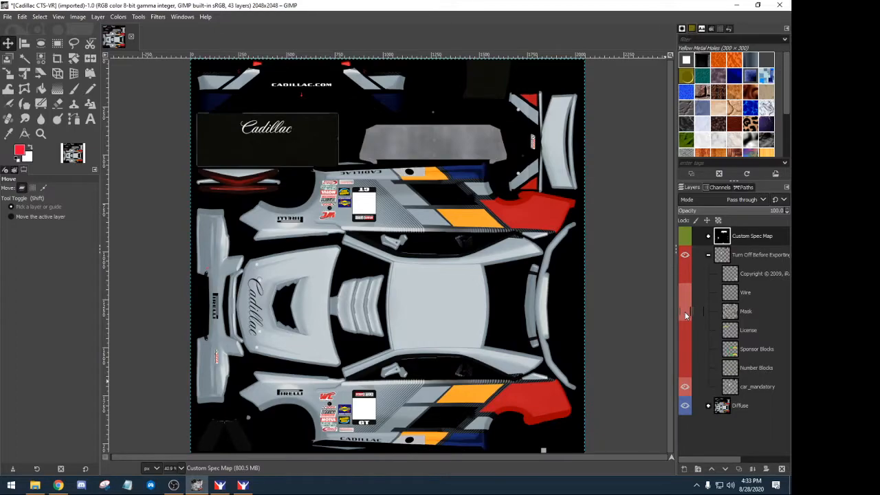
left_click(685, 313)
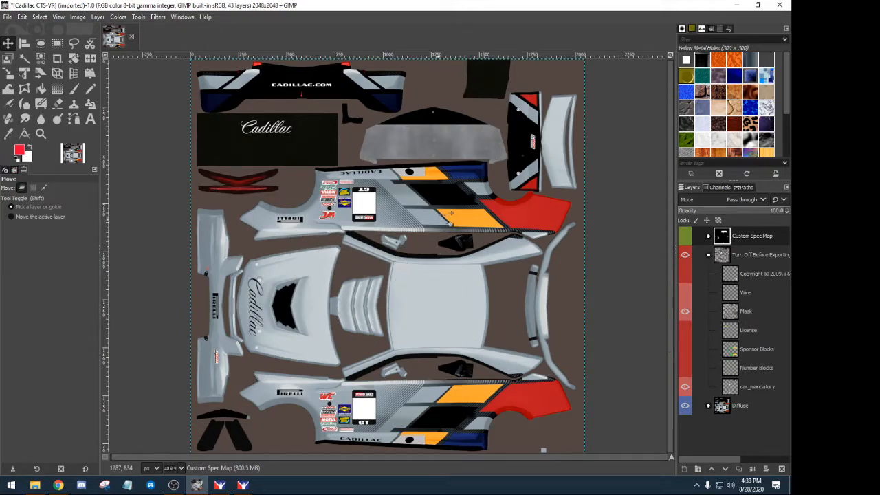
- Preview the Wire overlay and car_mandatory decals, leaving Wire hidden and car_mandatory visible
left_click(684, 292)
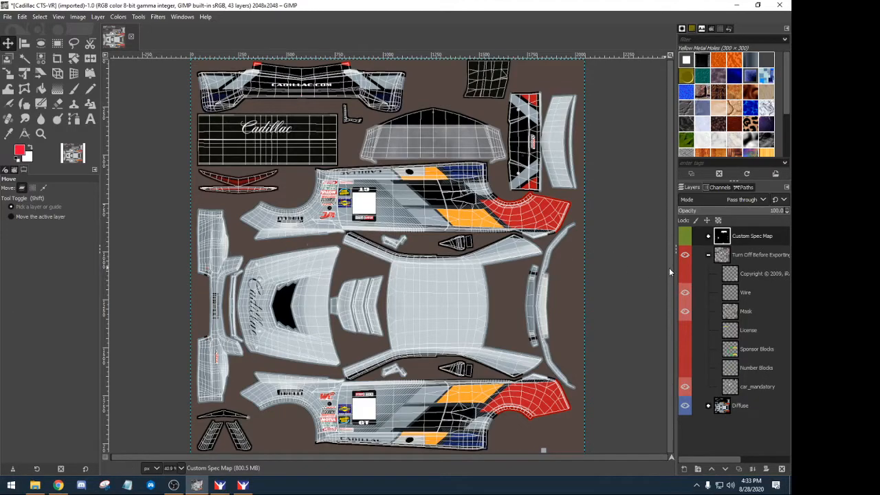
left_click(685, 293)
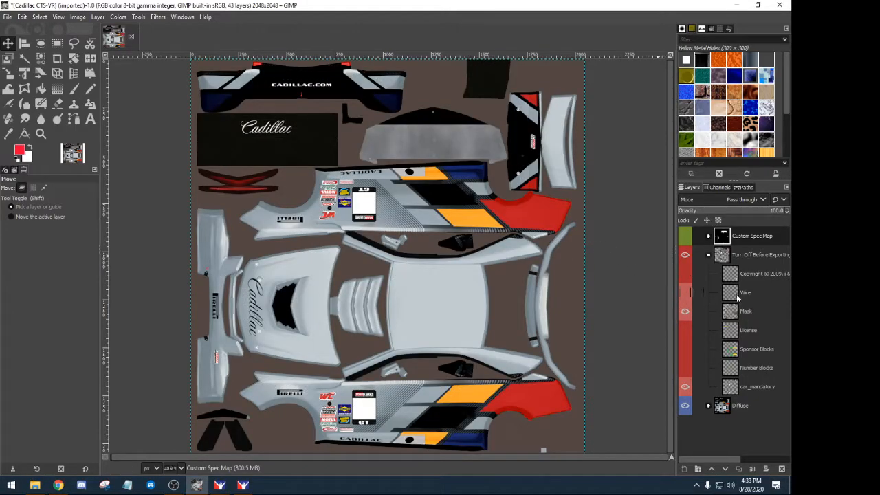
left_click(685, 387)
left_click(685, 387)
left_click(686, 387)
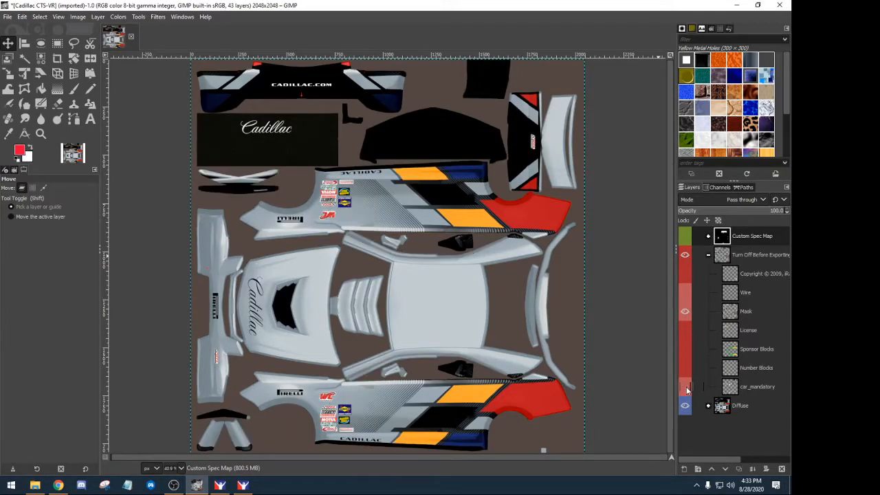
left_click(685, 387)
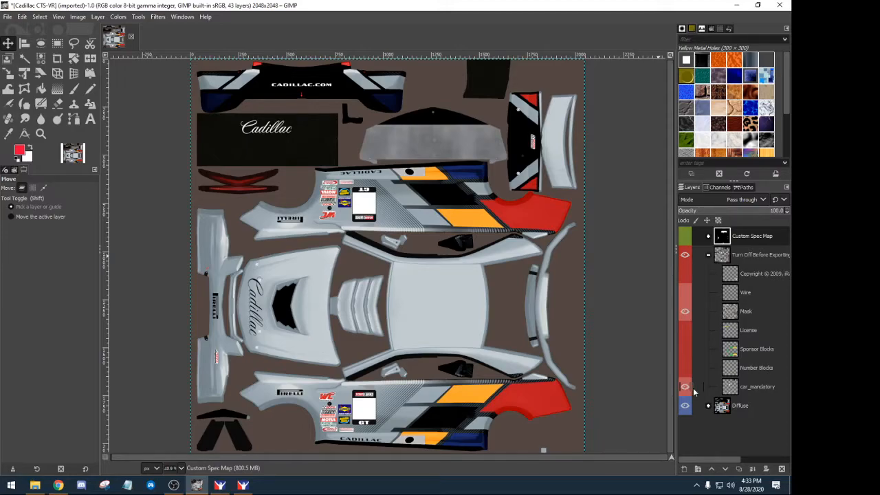
left_click(685, 387)
left_click(685, 388)
- Collapse Turn Off Before Exporting, expand Diffuse, and hide the car_decal and Pitbox Colors layers
left_click(708, 255)
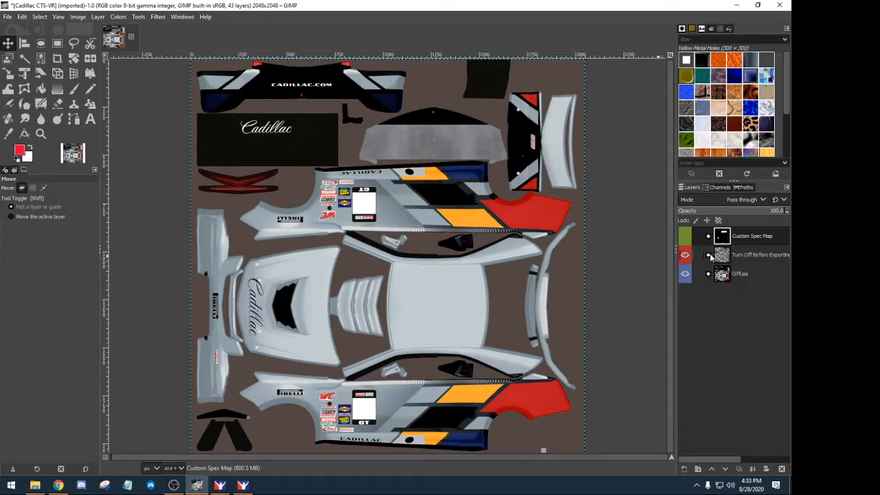
left_click(707, 274)
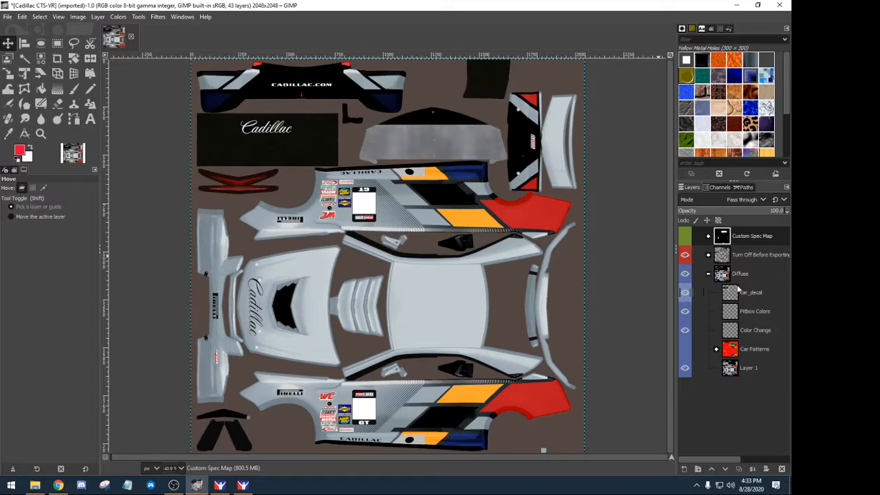
left_click(684, 293)
left_click(685, 293)
left_click(684, 293)
left_click(685, 311)
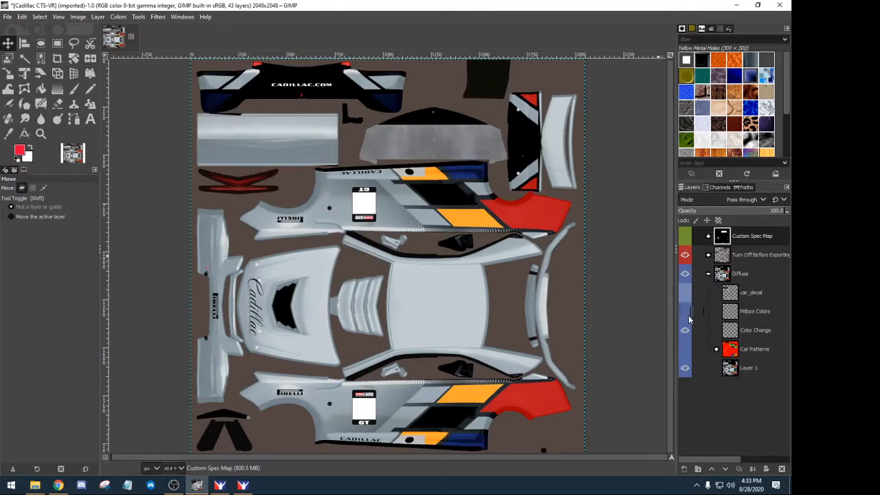
- Toggle the Color Change lettering layer repeatedly to compare, leaving it visible
left_click(685, 331)
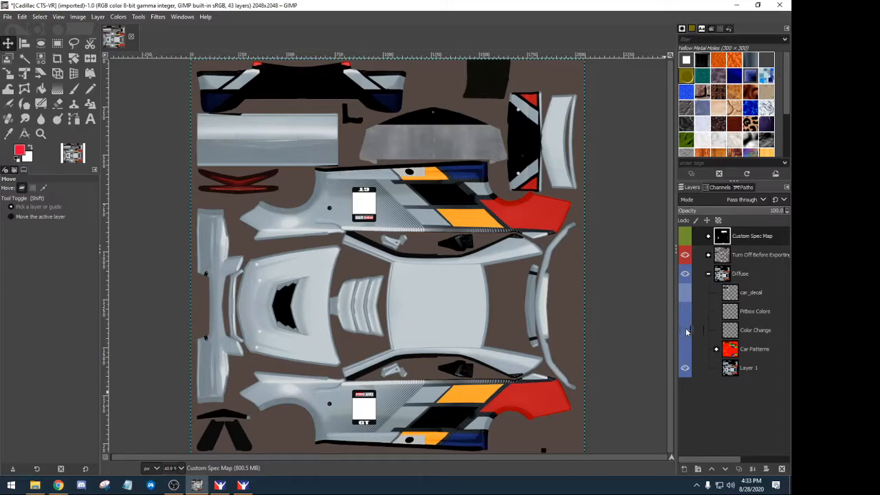
left_click(685, 332)
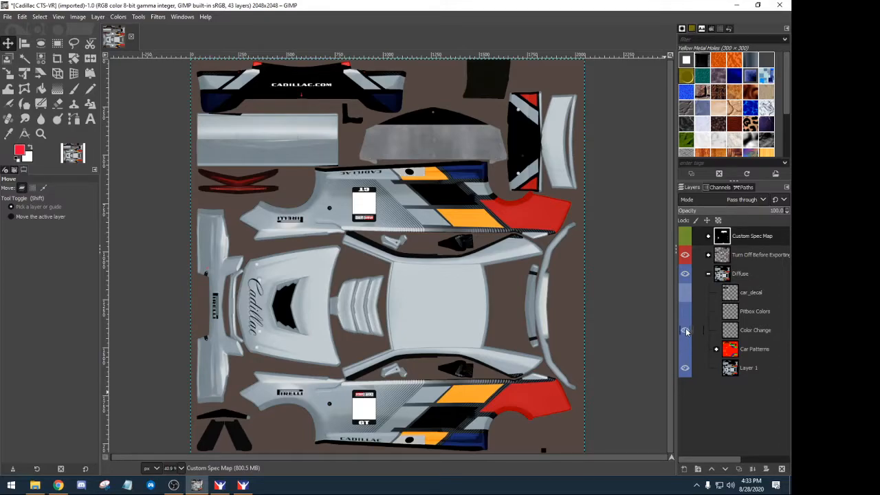
left_click(685, 332)
left_click(685, 331)
left_click(685, 331)
left_click(685, 332)
left_click(685, 331)
left_click(685, 331)
- Hide the base car texture in Layer 1 after checking it on and off
left_click(685, 369)
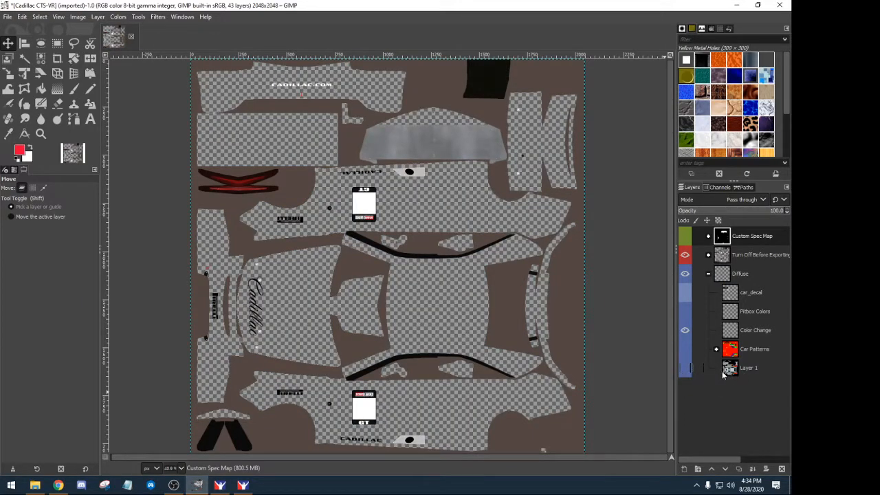
left_click(684, 369)
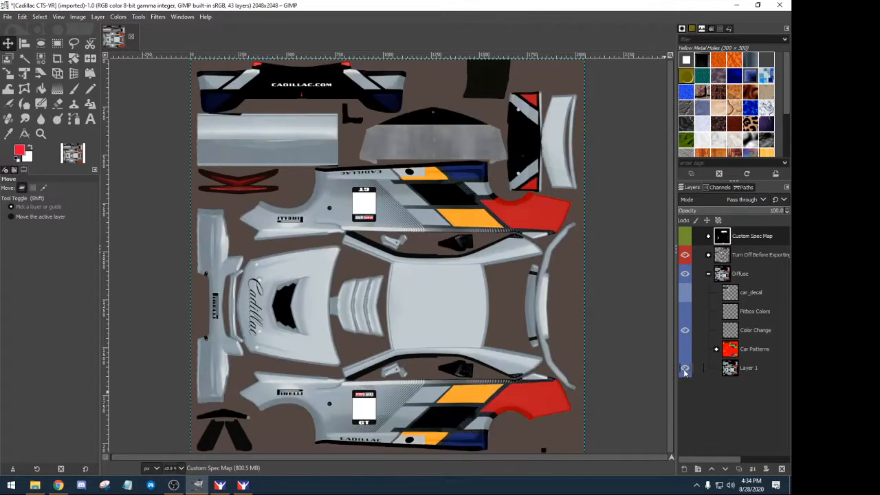
left_click(684, 370)
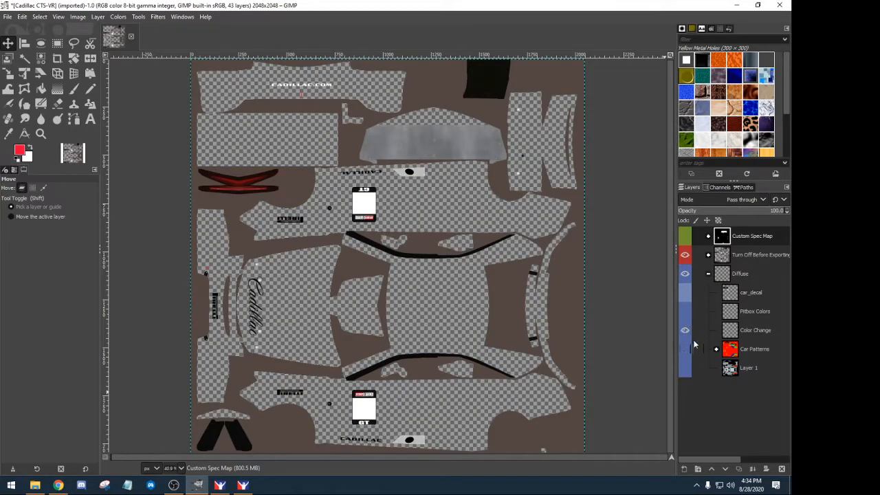
- Expand Turn Off Before Exporting and preview the canvas without the Mask layer
left_click(708, 255)
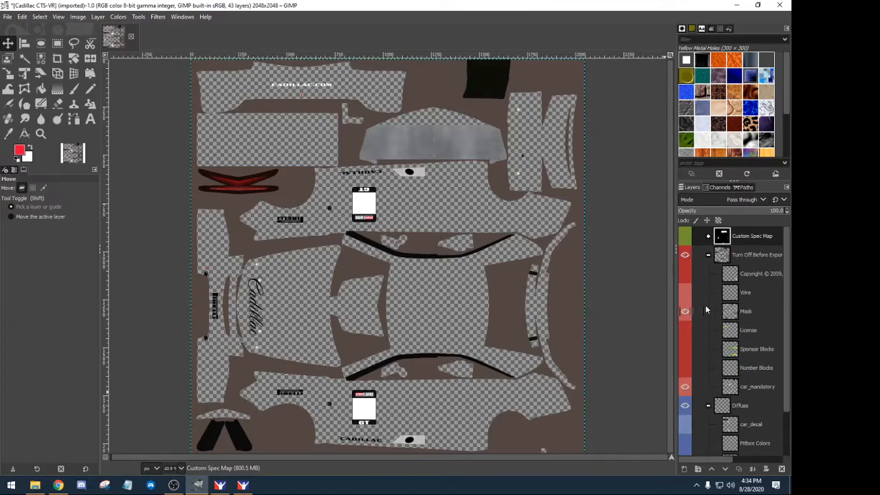
left_click(684, 312)
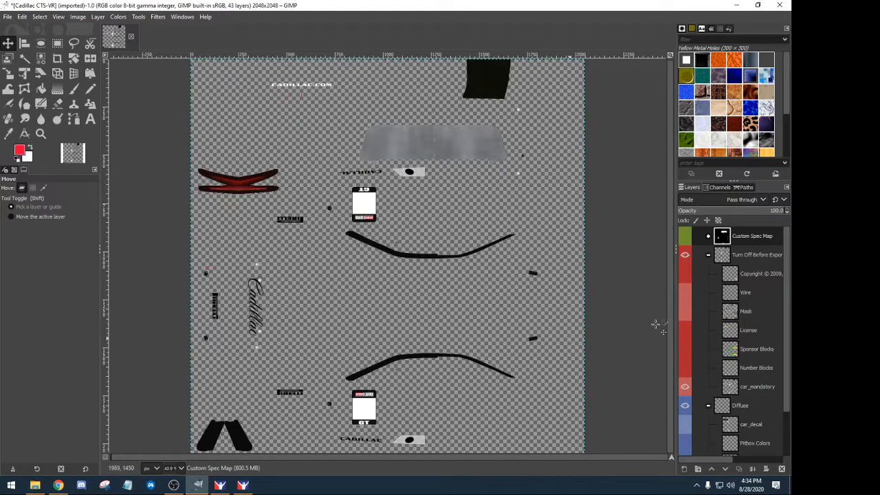
left_click(684, 311)
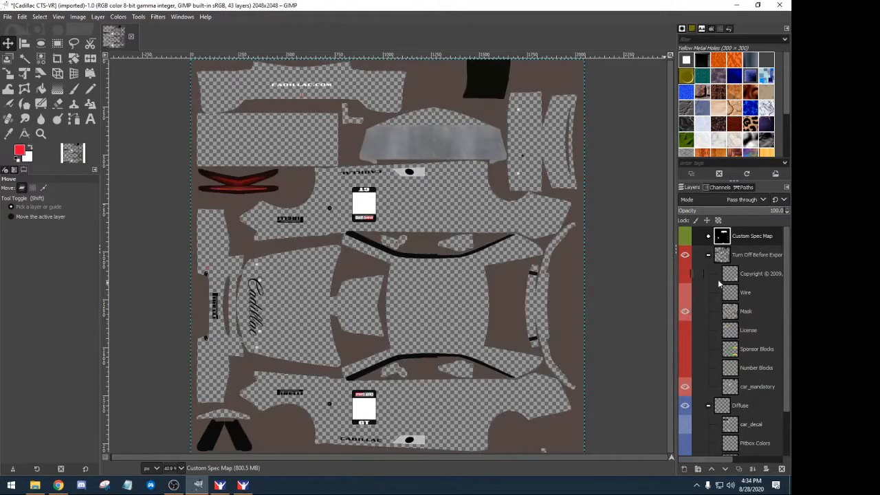
scroll(725, 323, "down", 2)
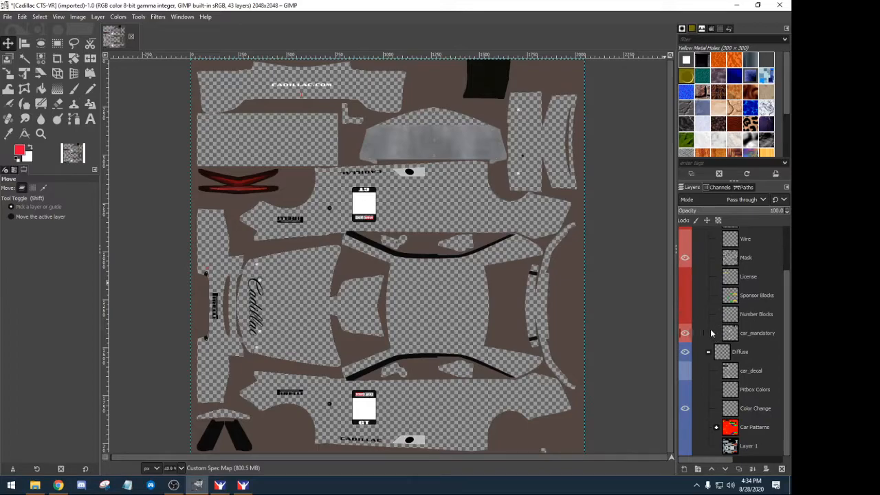
scroll(702, 261, "up", 2)
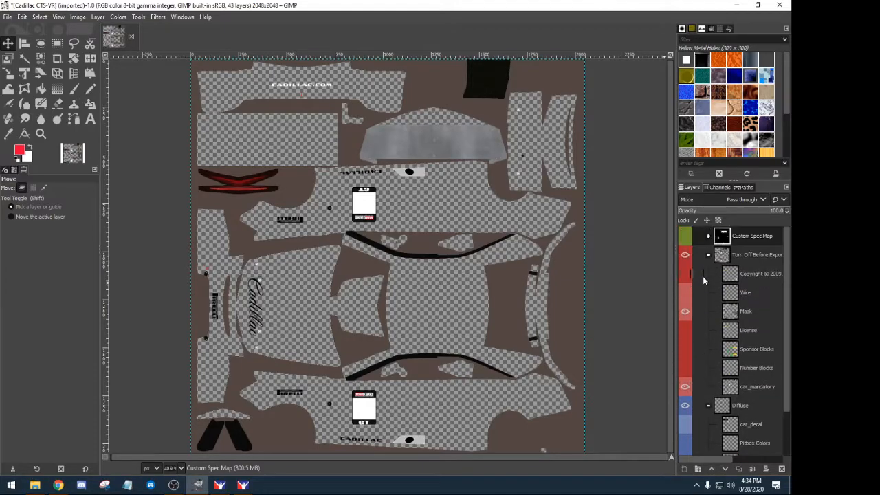
- Collapse that group and expand Car Patterns to list its pattern layers
left_click(708, 255)
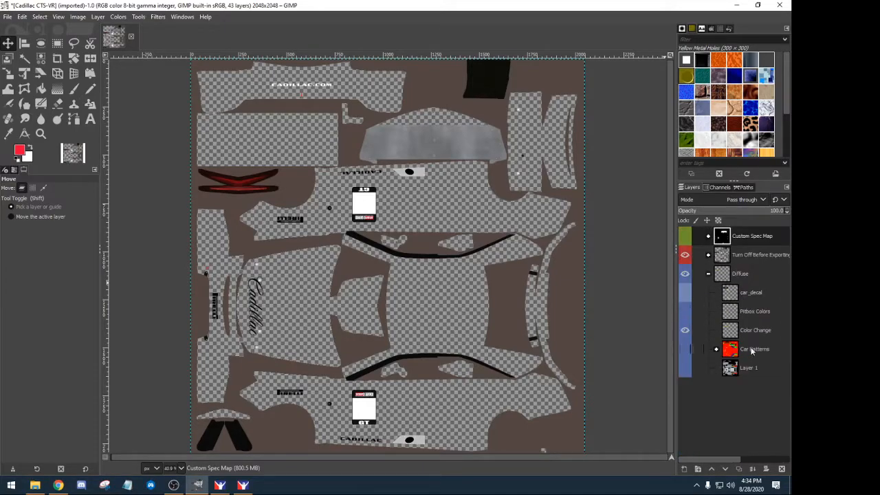
left_click(715, 349)
scroll(718, 313, "down", 5)
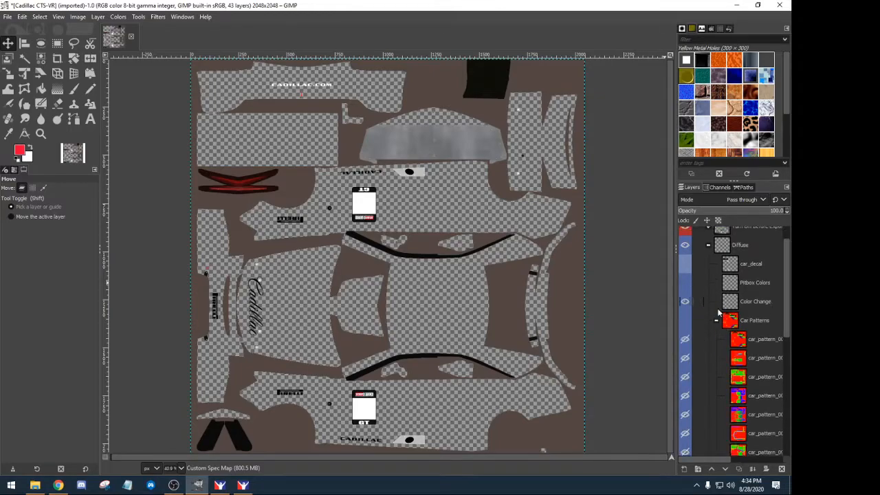
scroll(718, 313, "down", 2)
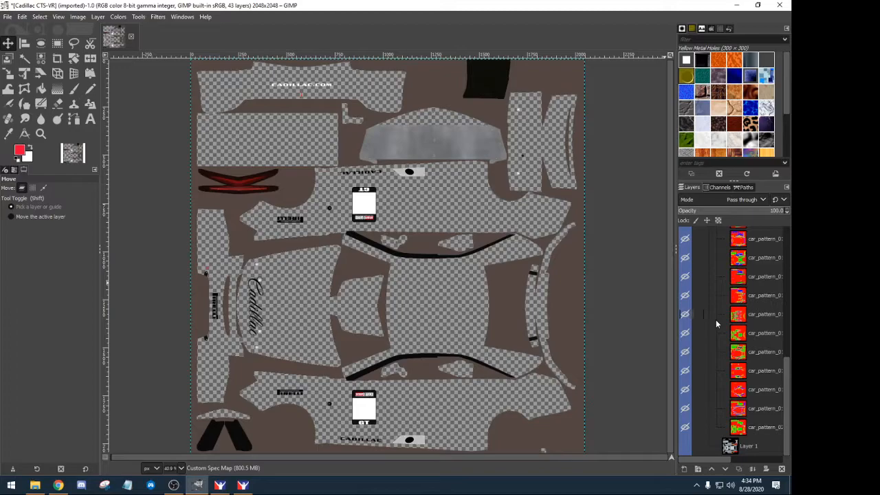
scroll(716, 323, "up", 7)
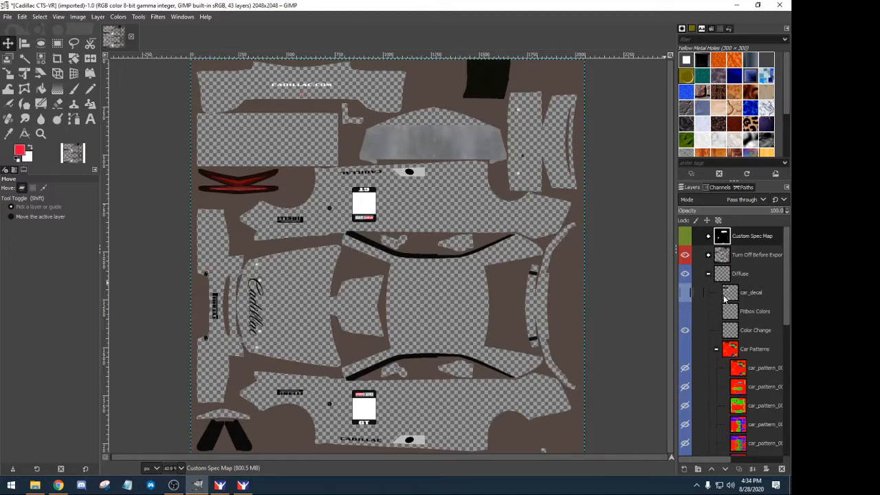
- Hide the car_mandatory decals and Color Change lettering, briefly previewing the Sponsor Blocks layer
left_click(708, 255)
left_click(683, 386)
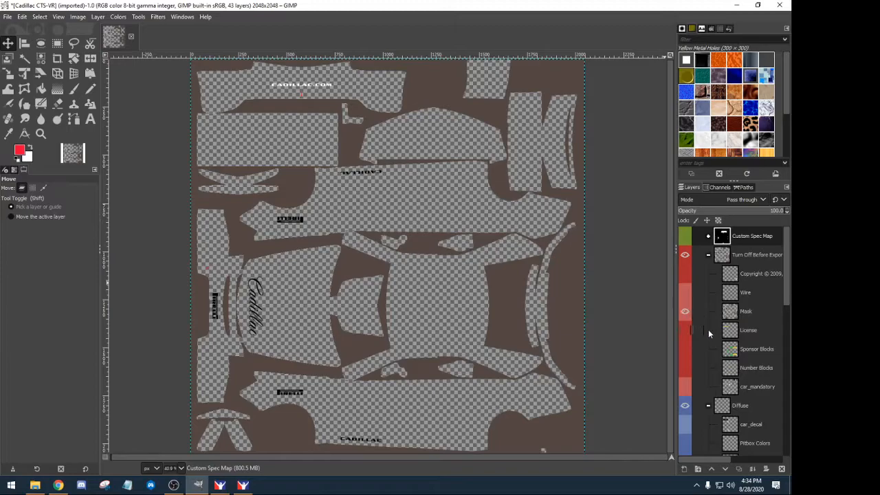
scroll(704, 331, "down", 3)
left_click(684, 404)
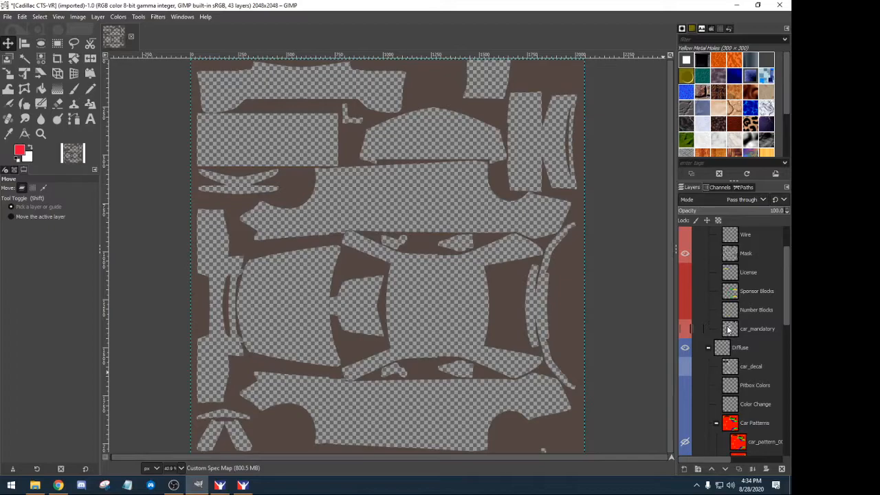
left_click(686, 292)
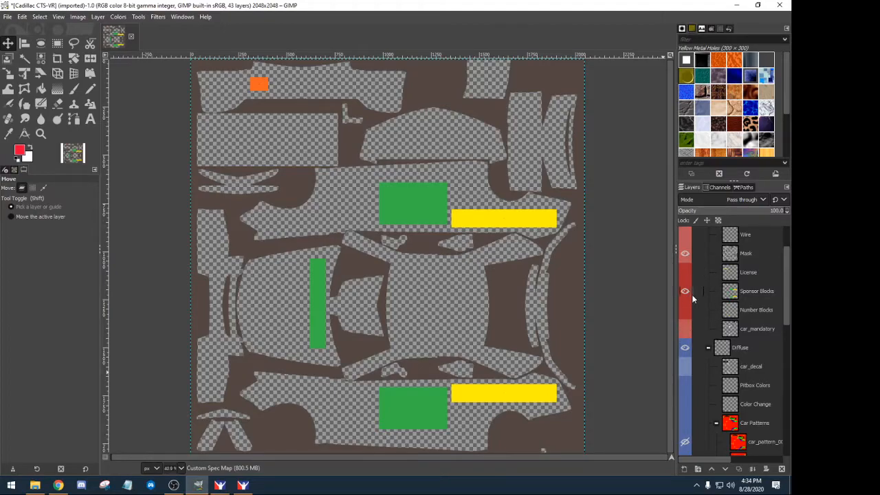
left_click(685, 291)
scroll(736, 312, "down", 10)
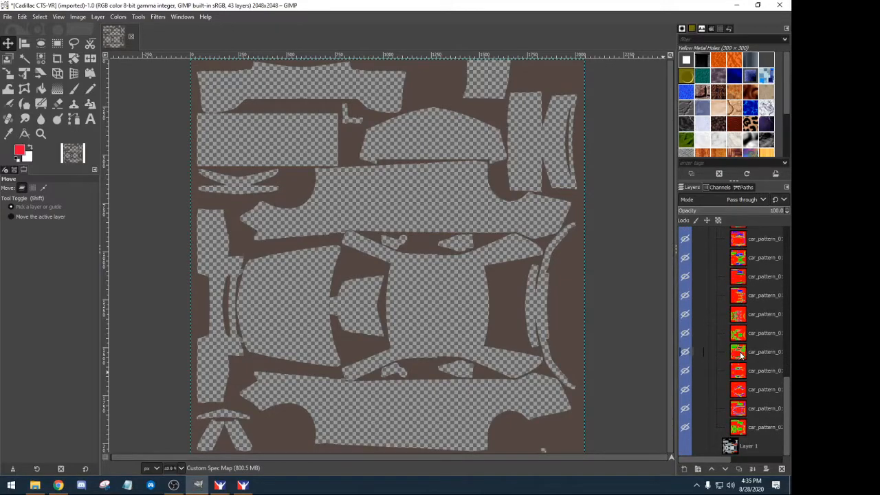
scroll(741, 354, "up", 8)
scroll(740, 355, "down", 8)
left_click(685, 446)
scroll(715, 412, "up", 10)
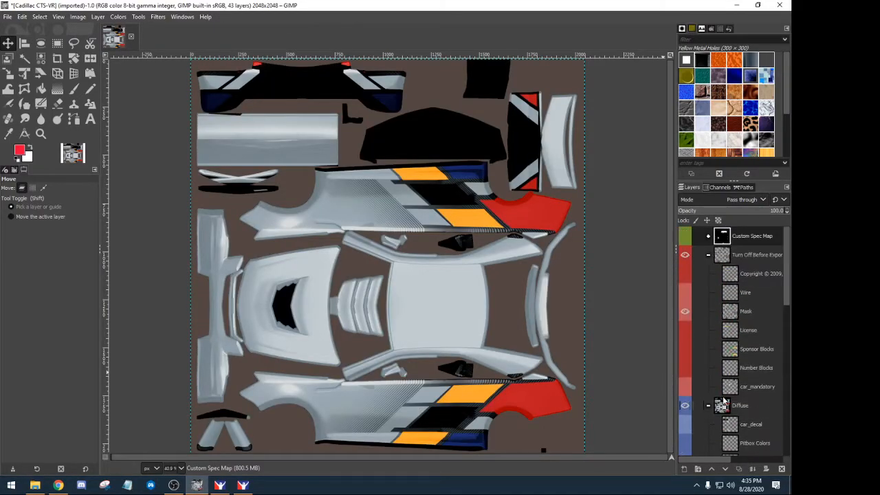
left_click(685, 387)
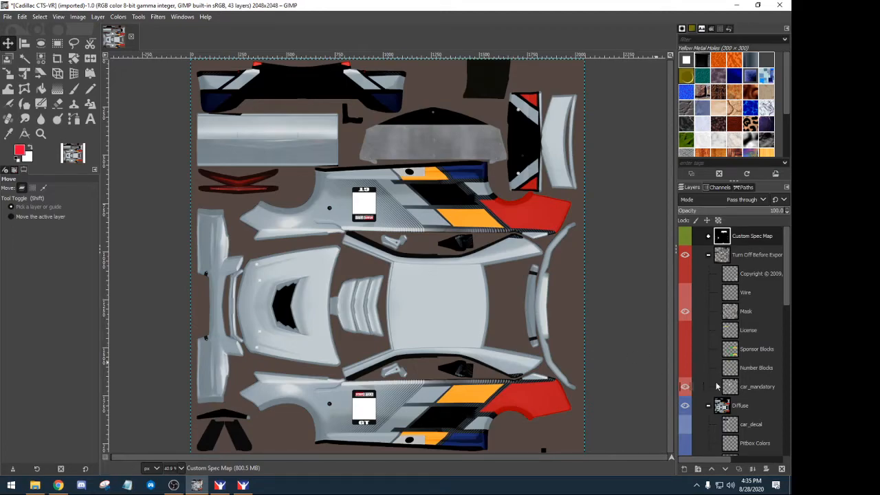
left_click(684, 387)
scroll(705, 392, "down", 10)
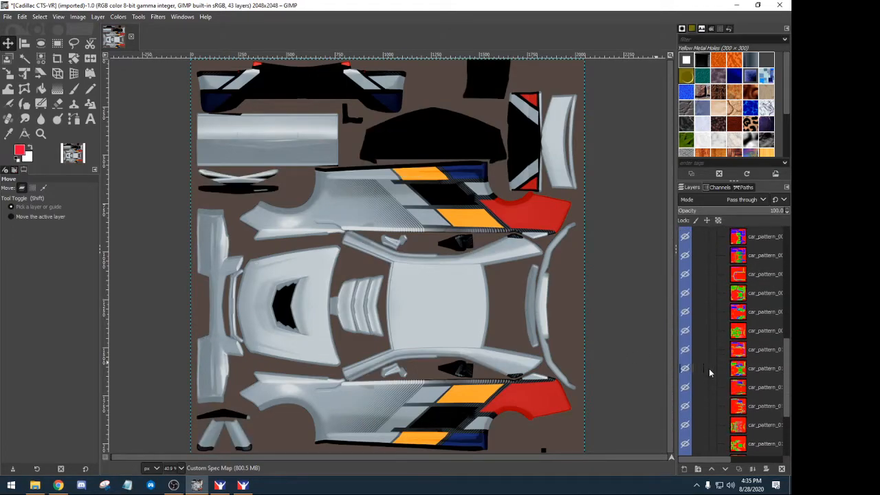
left_click(685, 446)
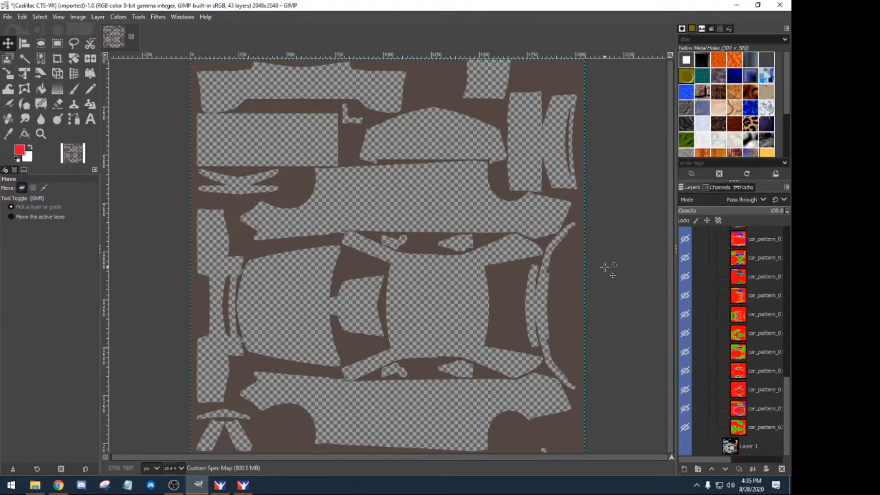
scroll(709, 337, "up", 3)
scroll(715, 337, "up", 3)
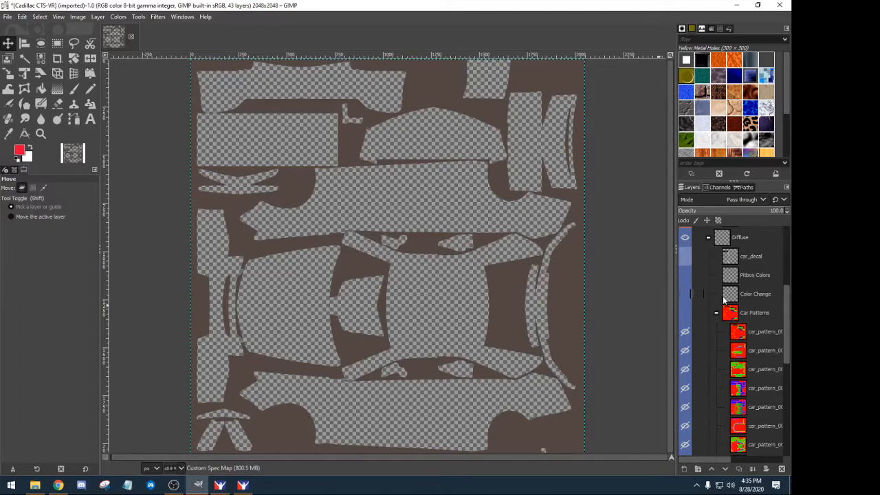
- Make the Car Patterns group visible and select its first car_pattern layer
left_click(684, 313)
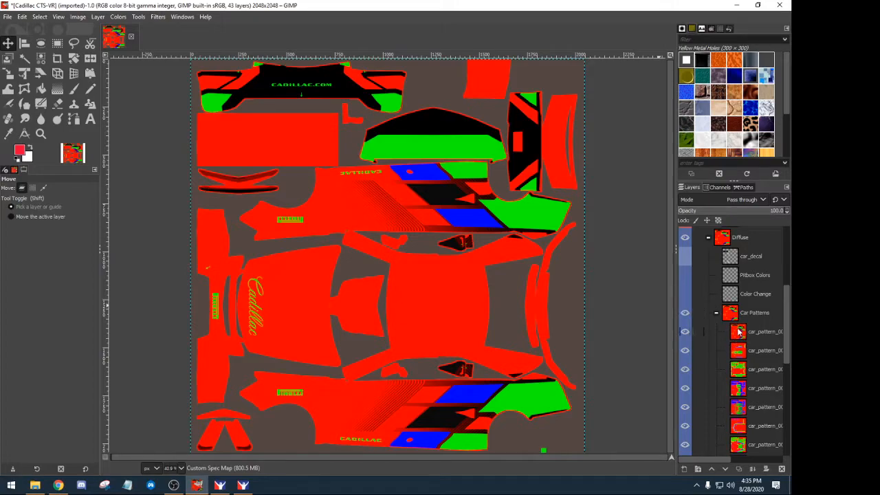
scroll(738, 330, "down", 5)
scroll(736, 327, "up", 5)
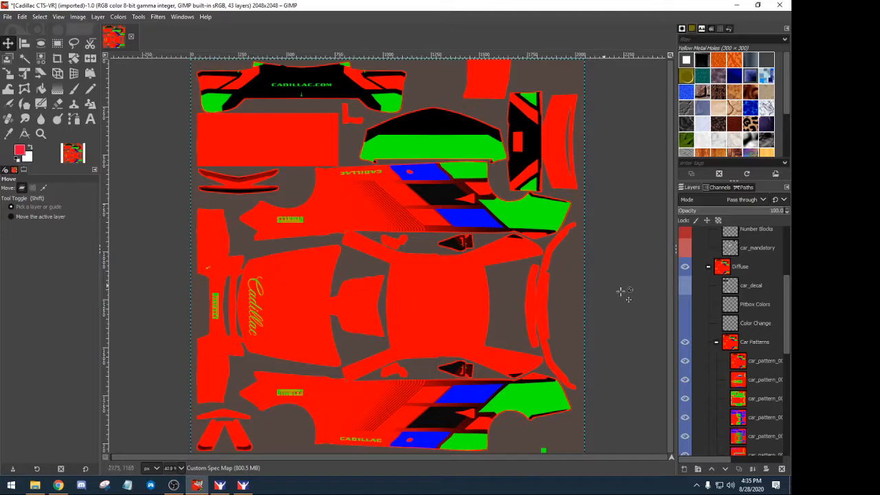
scroll(737, 315, "down", 2)
left_click(742, 308)
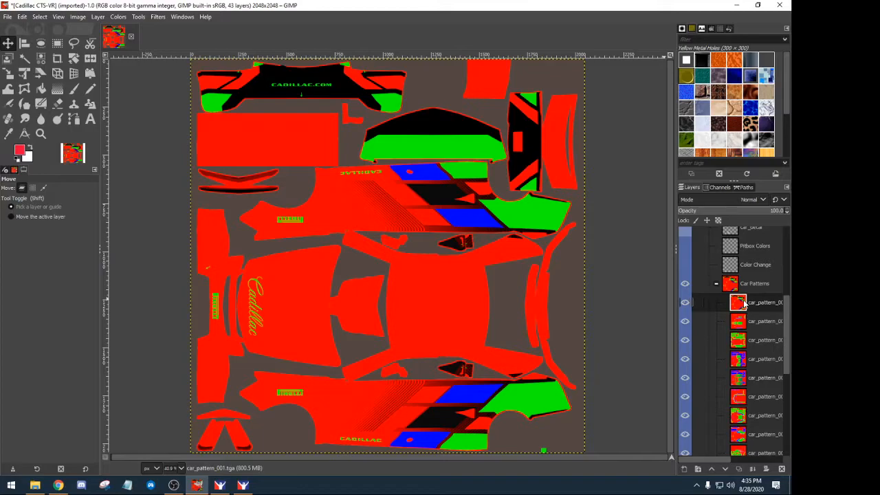
- Delete the first car pattern layer and car_pattern_003
left_click(779, 469)
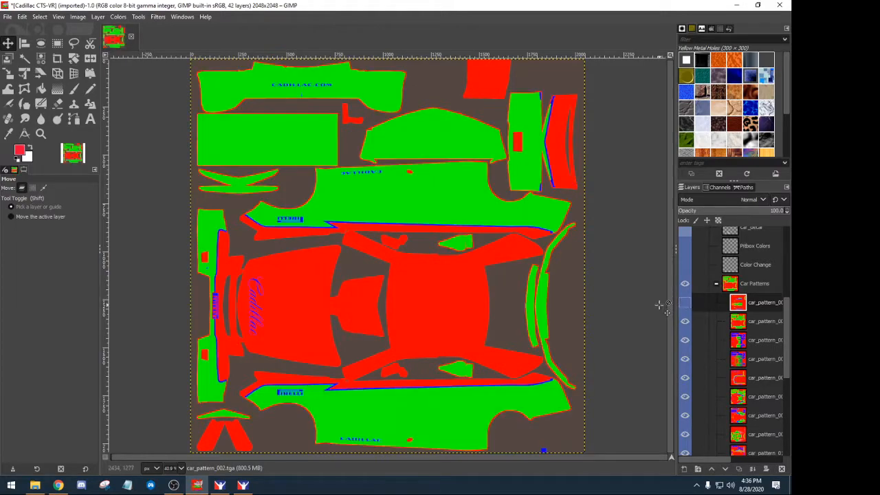
left_click(742, 323)
left_click(782, 468)
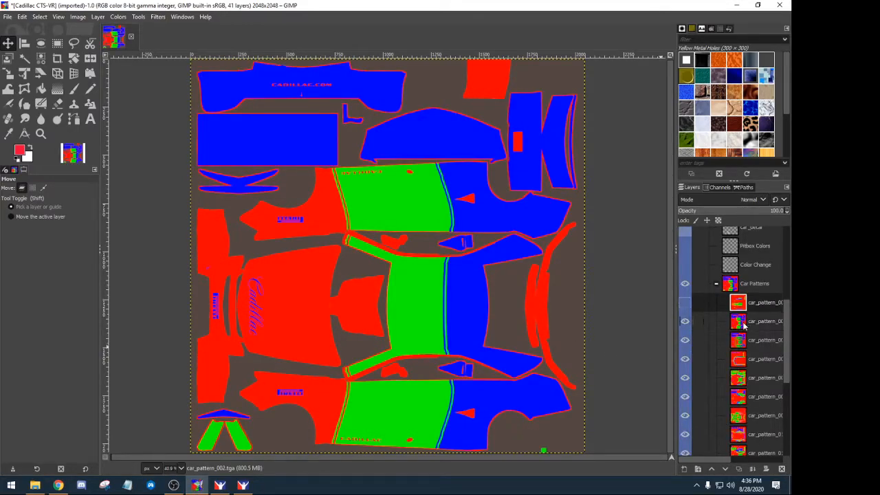
- Preview car_pattern_002 by toggling its visibility, then select car_pattern_004
left_click(741, 341)
left_click(741, 324)
left_click(739, 305)
left_click(686, 304)
left_click(687, 306)
left_click(685, 320)
left_click(685, 320)
left_click(739, 322)
- Delete car_pattern_004 and 005, hide car_pattern_006, and delete three more unwanted patterns
left_click(781, 468)
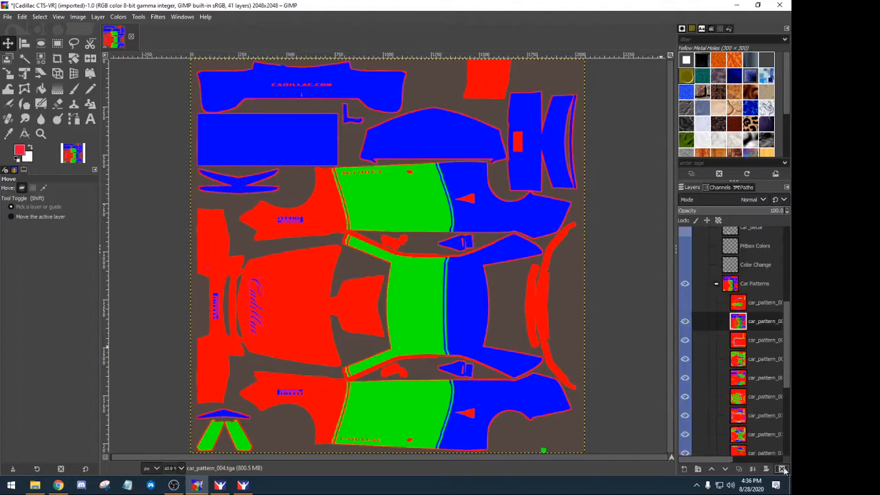
left_click(781, 469)
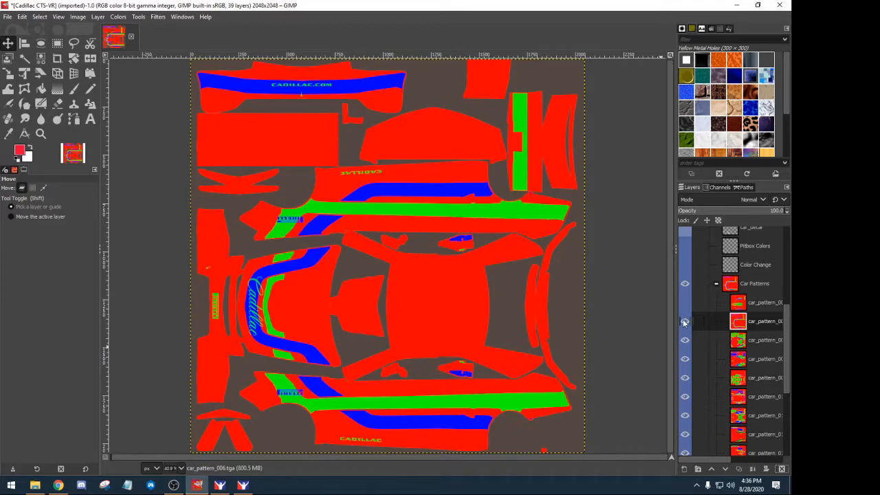
left_click(684, 321)
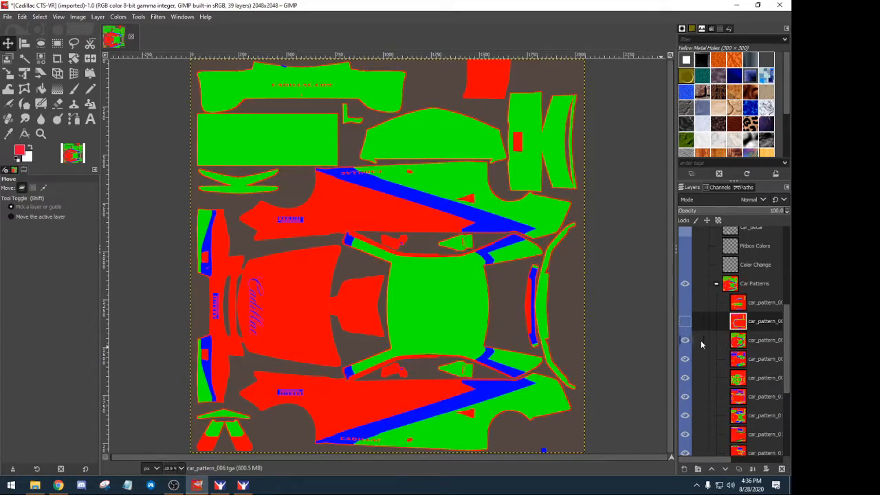
left_click(732, 342)
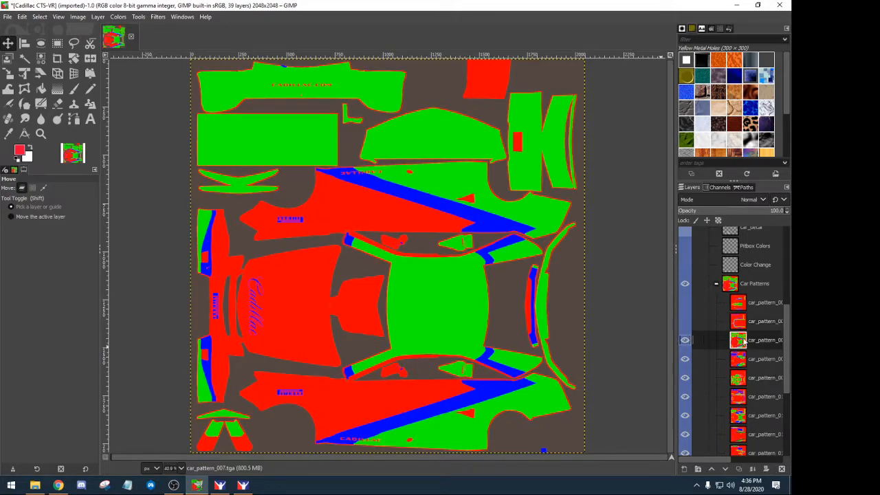
left_click(782, 468)
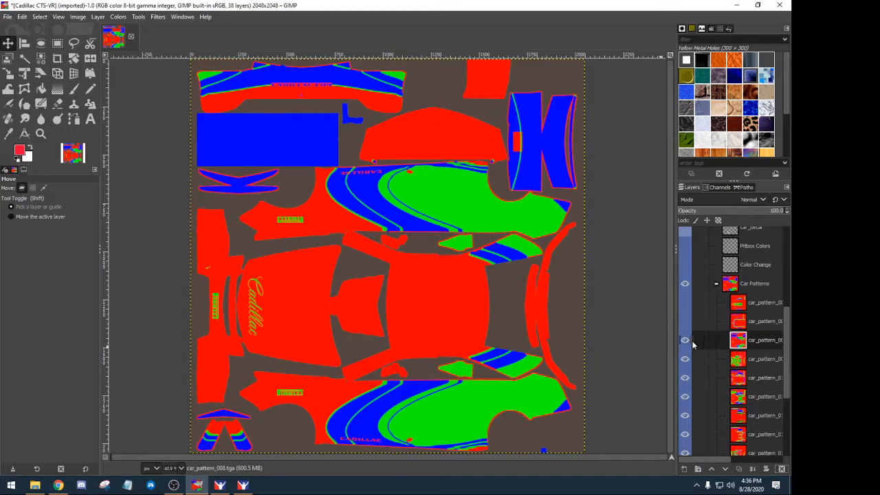
left_click(781, 468)
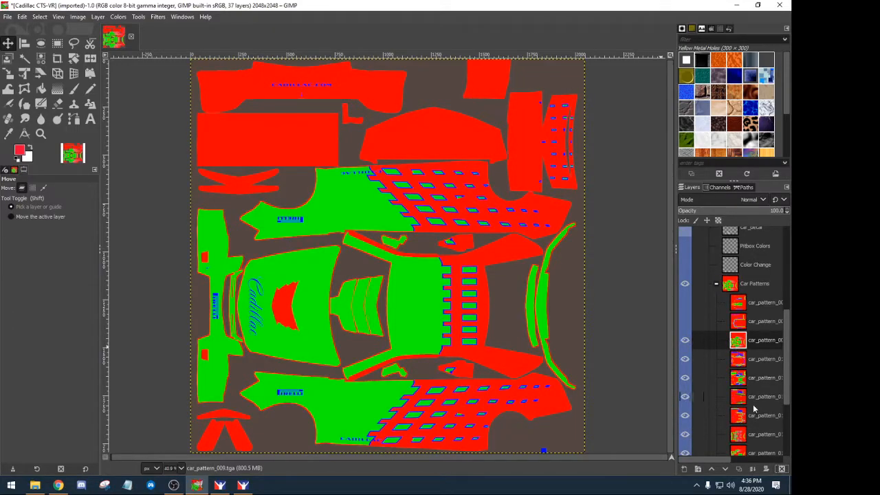
left_click(781, 468)
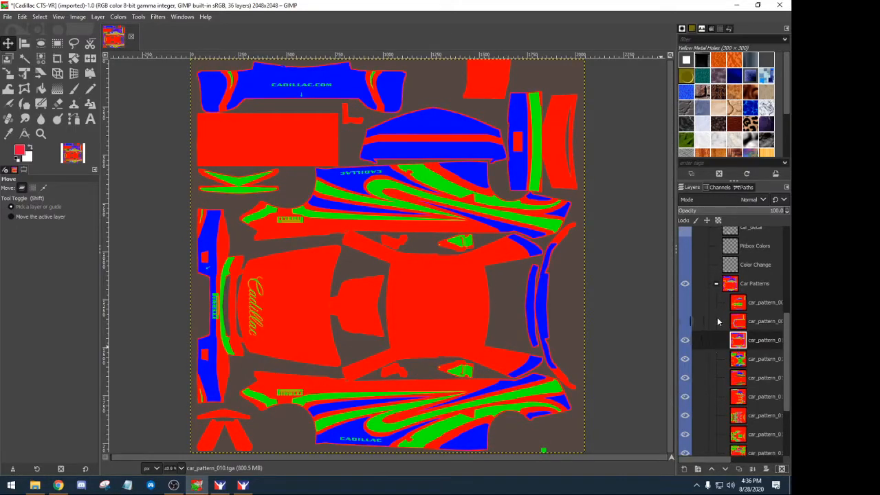
- Hide car_pattern_010 and the three pattern layers below it to reveal the flame design
left_click(684, 340)
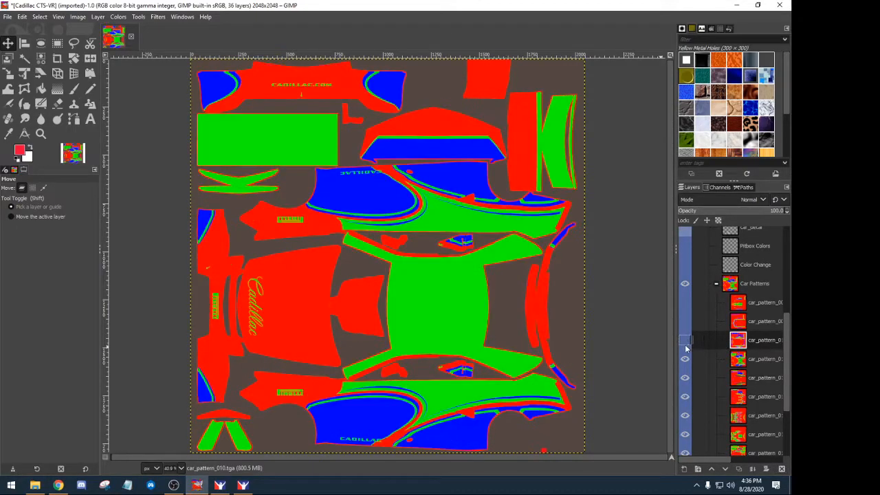
left_click(685, 359)
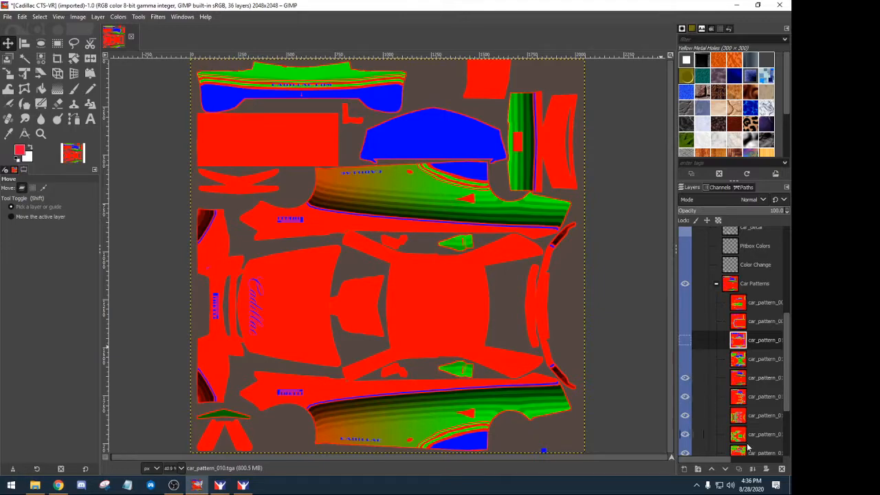
left_click(685, 377)
left_click(684, 396)
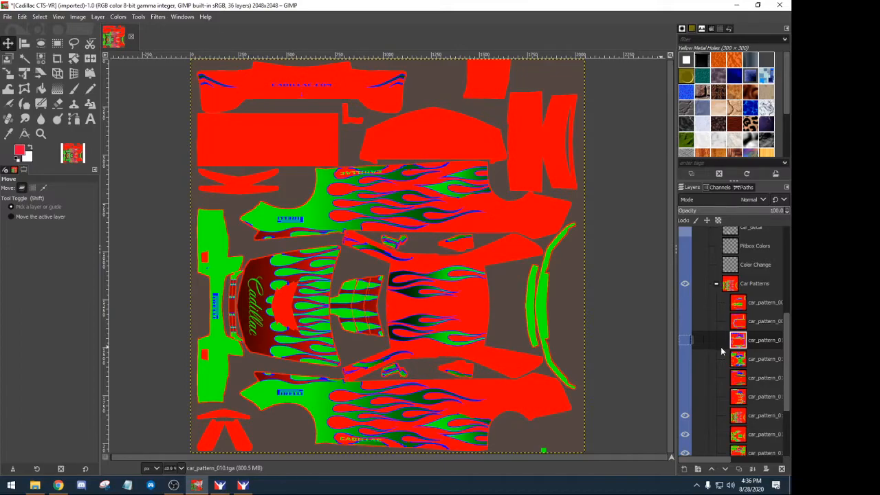
- Hide the flame pattern layer, toggle the Car Patterns group off and on, and select car_pattern_015
scroll(720, 346, "down", 5)
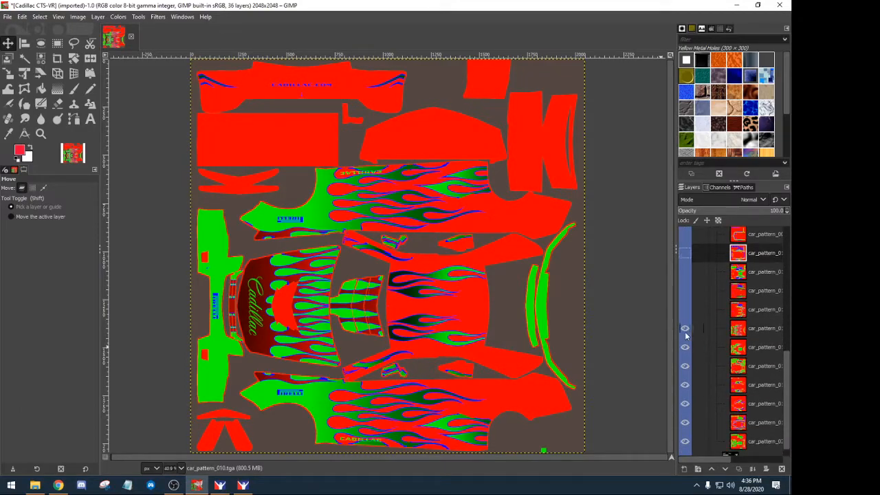
left_click(685, 329)
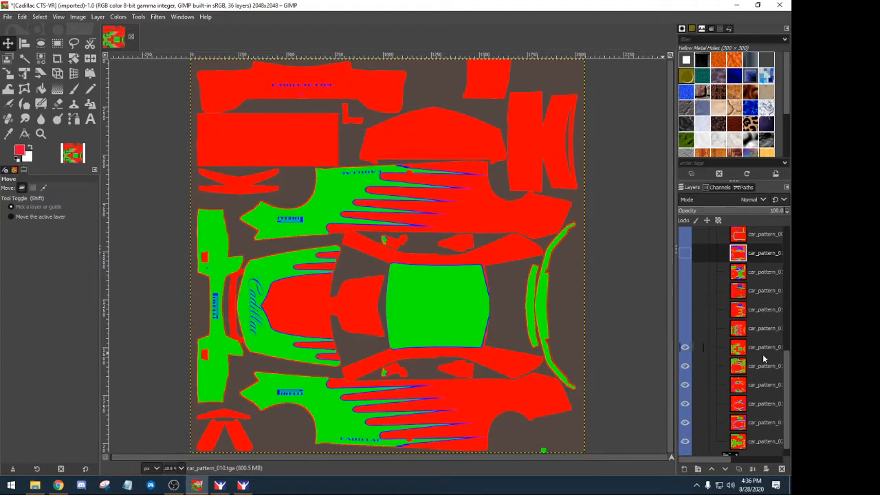
scroll(748, 360, "up", 4)
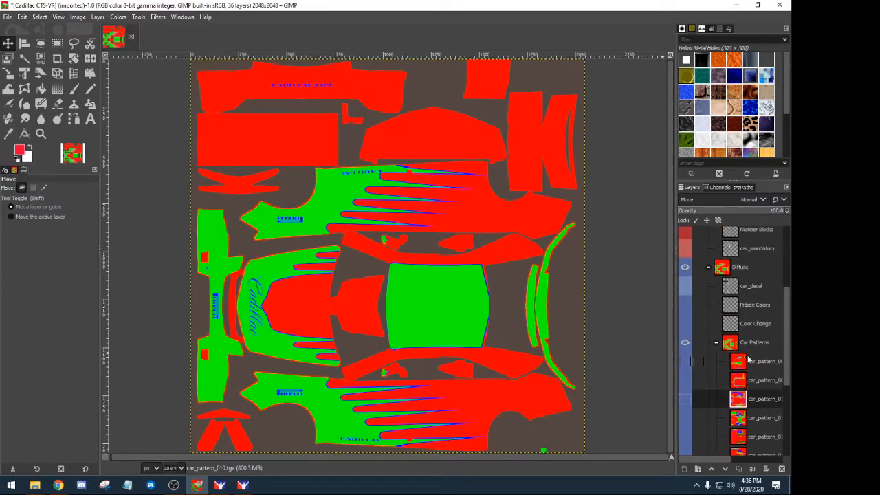
scroll(749, 359, "down", 2)
scroll(748, 359, "down", 1)
scroll(748, 359, "up", 1)
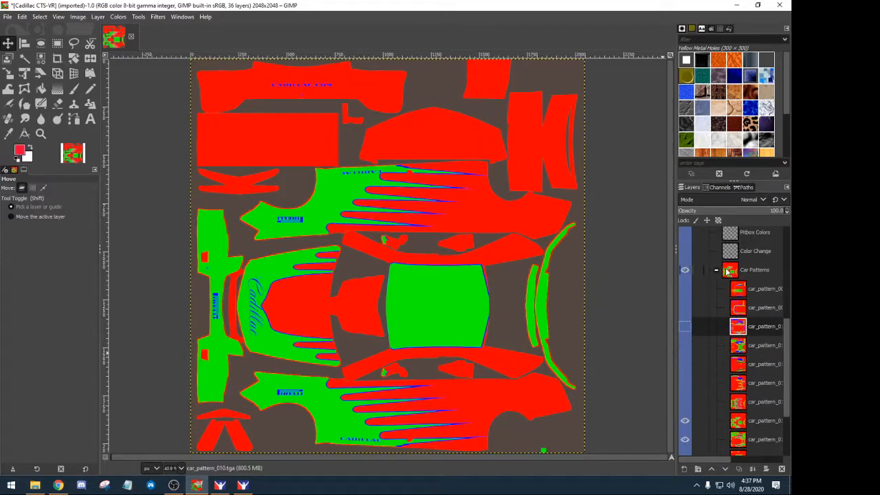
left_click(684, 270)
left_click(684, 270)
scroll(772, 397, "down", 2)
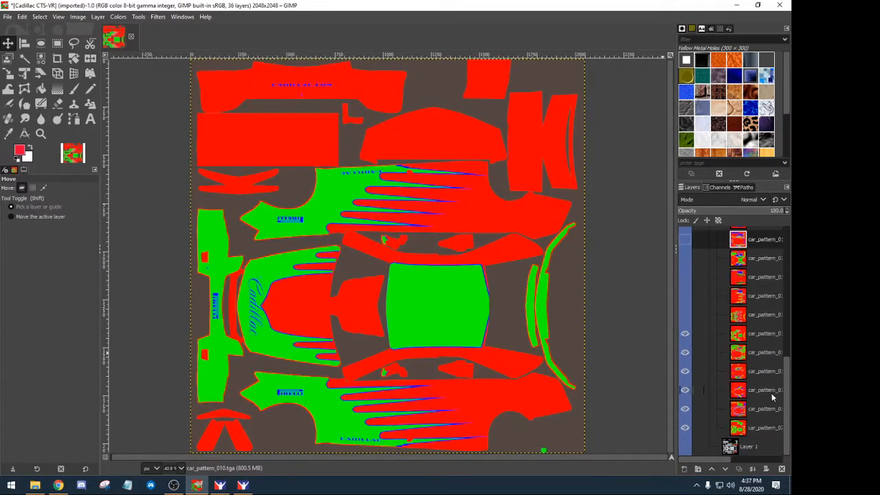
left_click(754, 336)
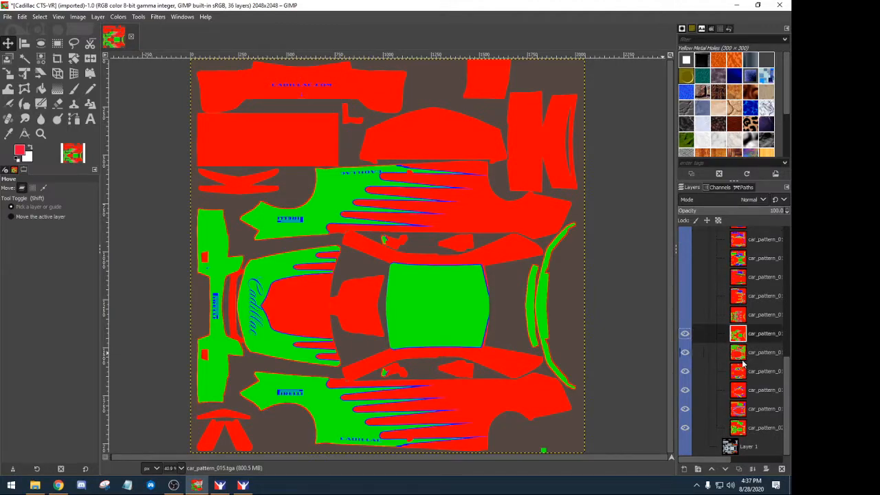
mouse_move(712, 459)
left_mouse_down()
mouse_move(722, 460)
mouse_move(708, 460)
left_mouse_up()
scroll(720, 283, "up", 10)
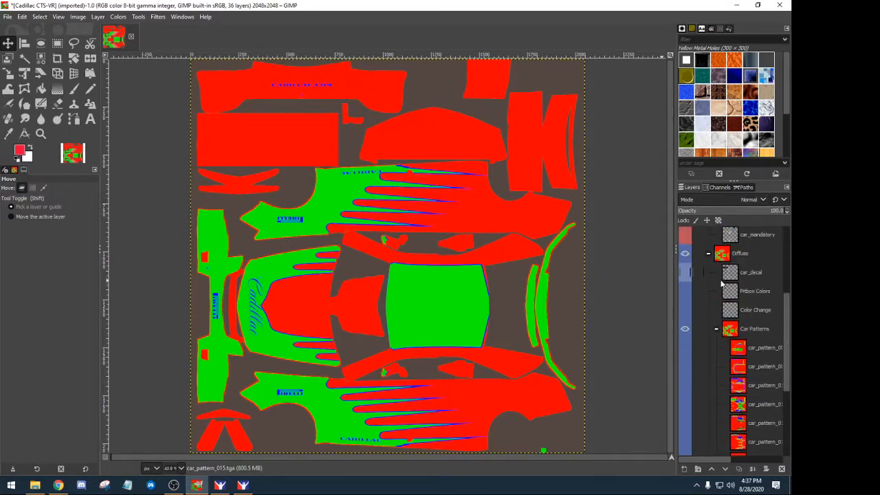
scroll(720, 283, "down", 2)
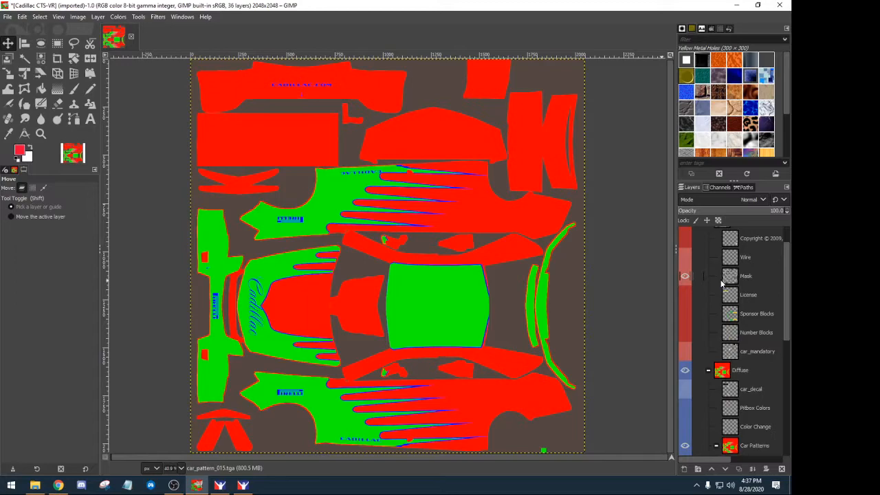
scroll(721, 283, "down", 2)
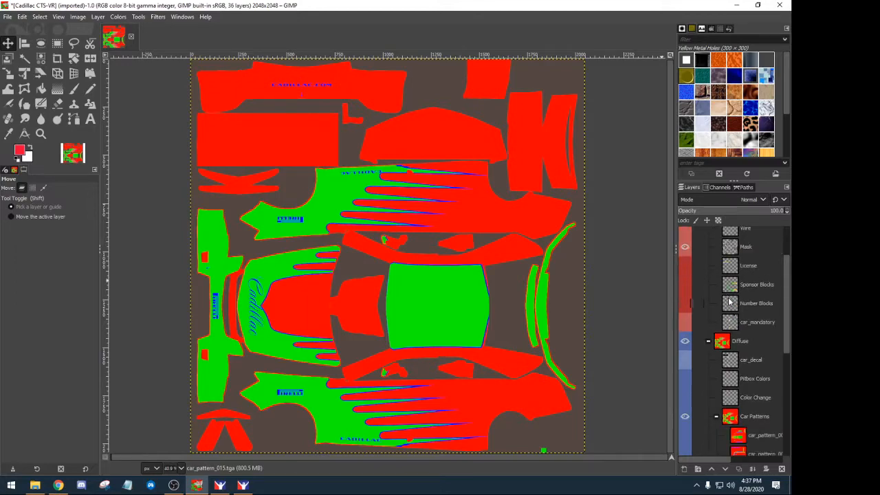
scroll(725, 300, "up", 2)
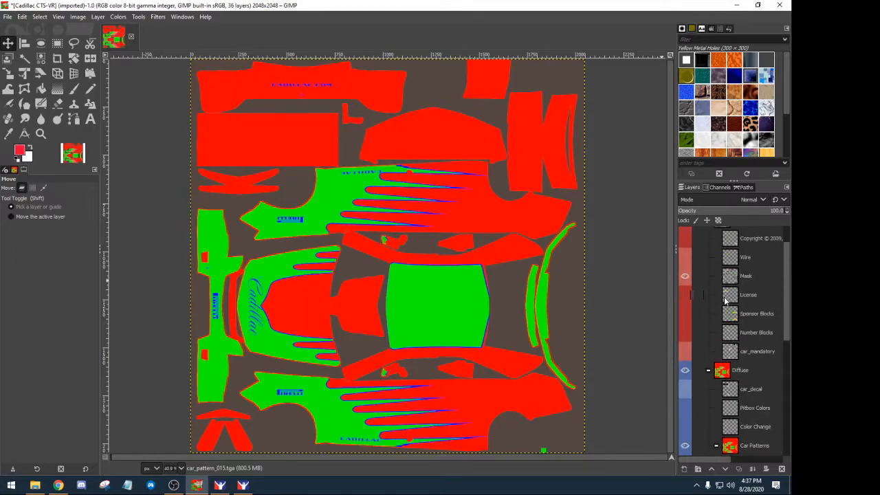
scroll(725, 300, "down", 8)
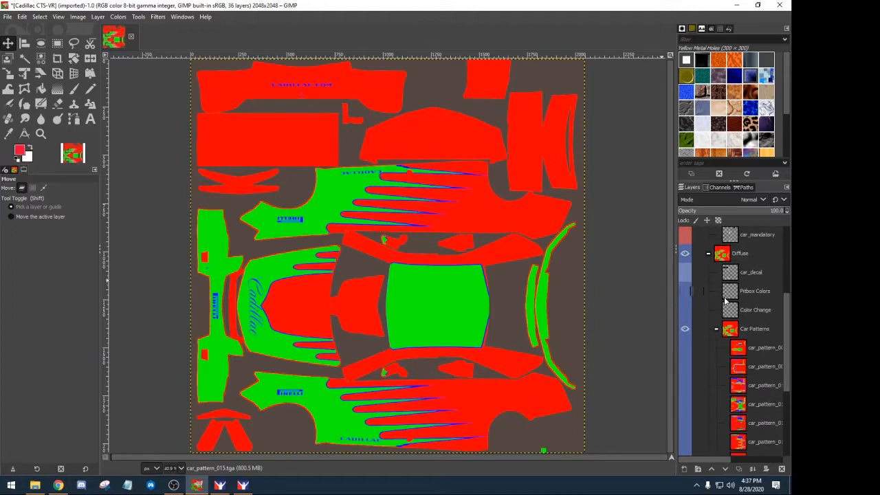
left_click(684, 310)
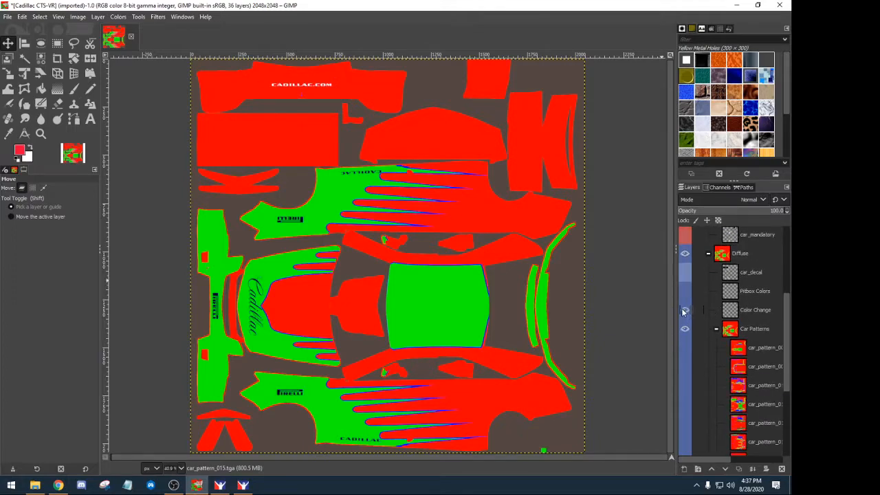
left_click(684, 310)
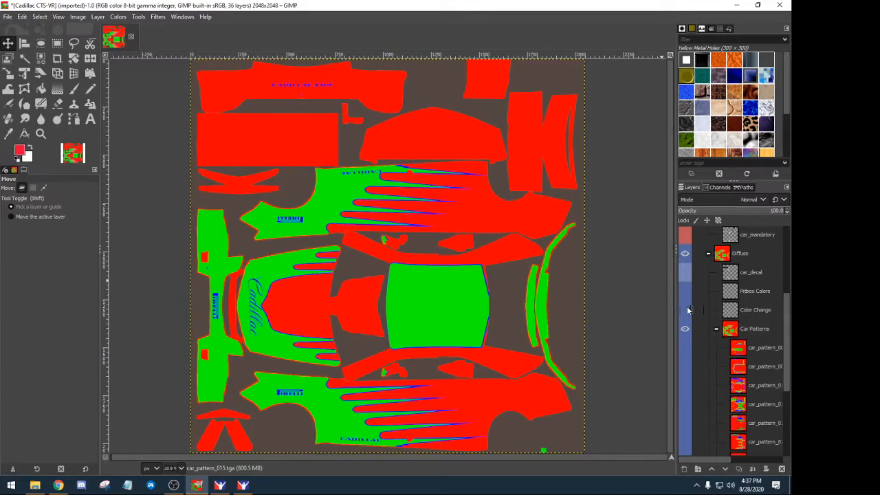
scroll(756, 340, "down", 5)
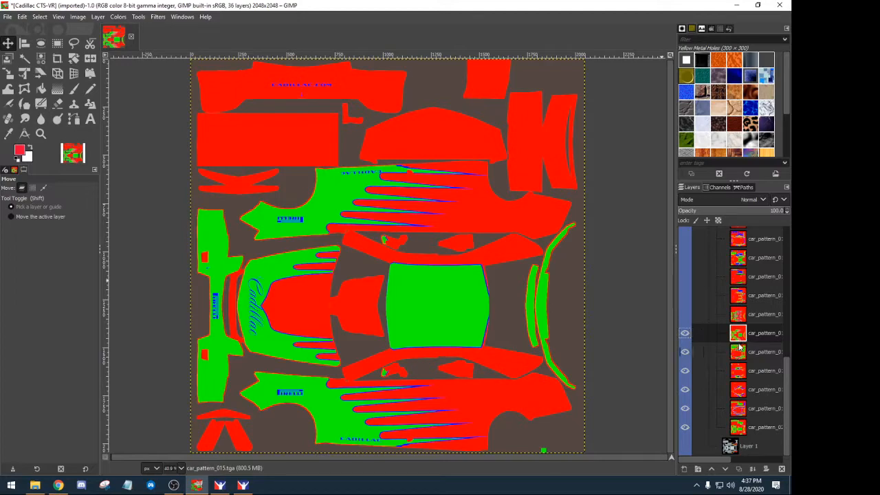
- Delete car_pattern_016, car_pattern_017 and the other pattern layers below car_pattern_015
left_click(739, 351)
left_click(781, 469)
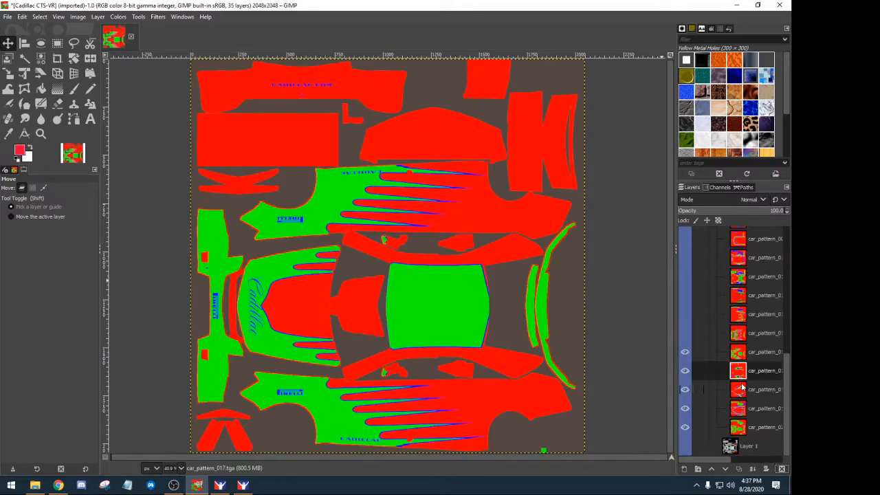
left_click(782, 468)
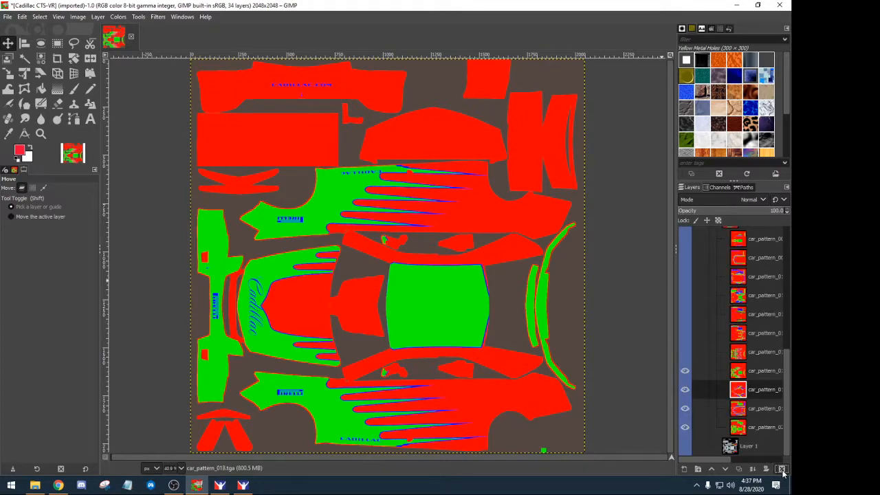
left_click(781, 469)
left_click(782, 469)
left_click(782, 468)
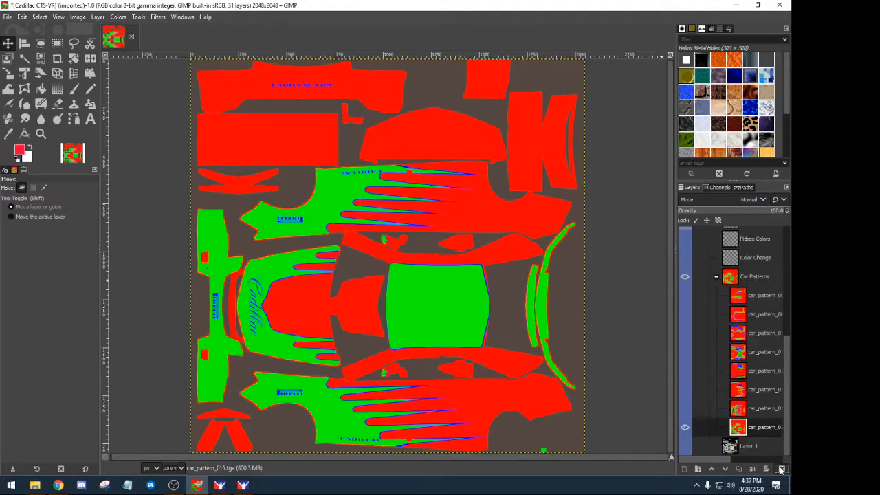
- Delete the remaining pattern layers above car_pattern_015, starting from the top
left_click(738, 300)
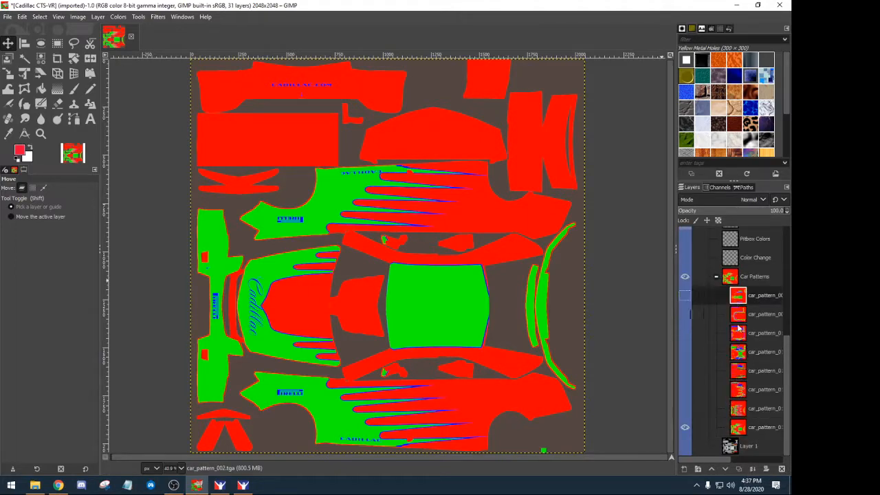
left_click(781, 468)
left_click(781, 469)
left_click(782, 469)
left_click(782, 470)
left_click(782, 469)
left_click(782, 469)
left_click(781, 469)
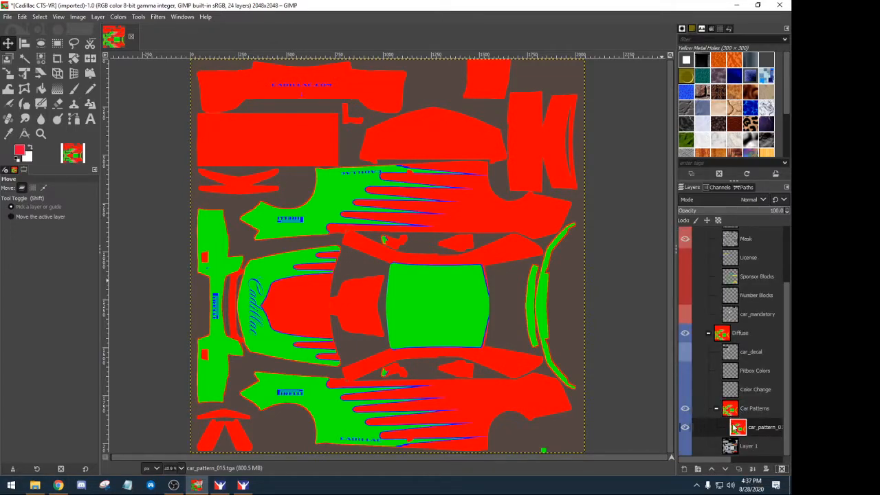
- Turn off Layer 1's visibility so only the car_pattern_015 flame pattern shows under Diffuse
left_click(730, 447)
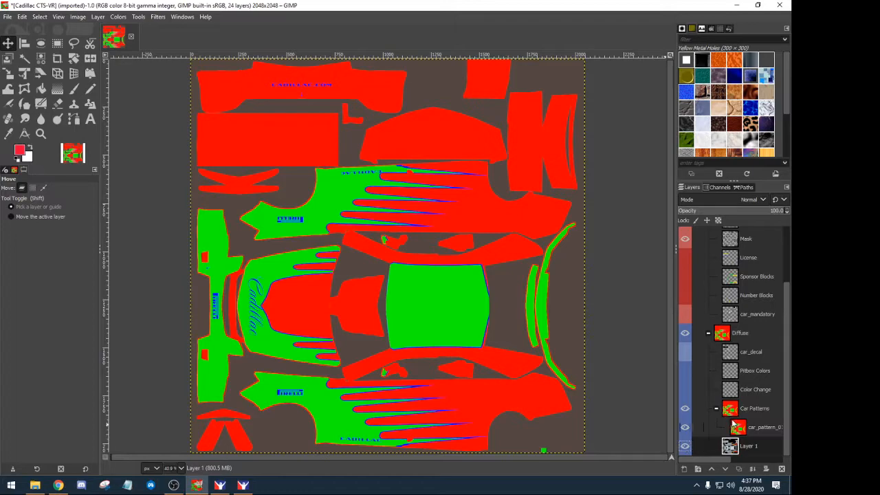
left_click(685, 446)
scroll(749, 362, "up", 3)
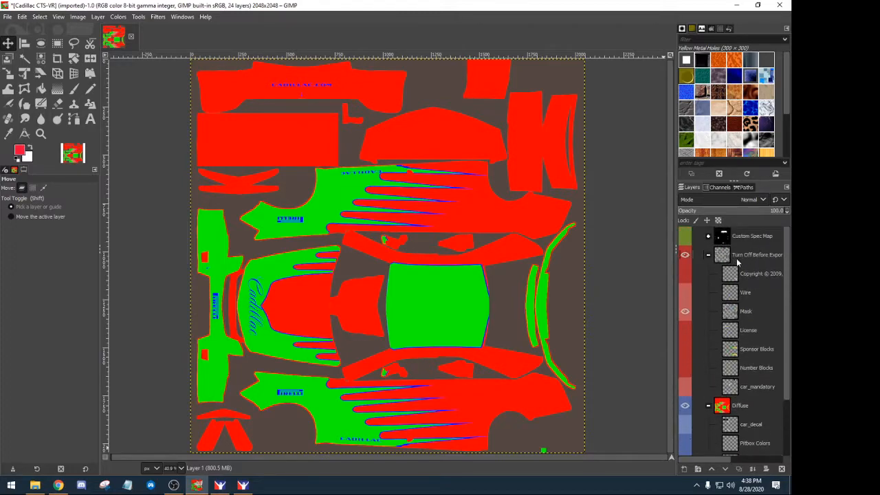
scroll(731, 314, "down", 3)
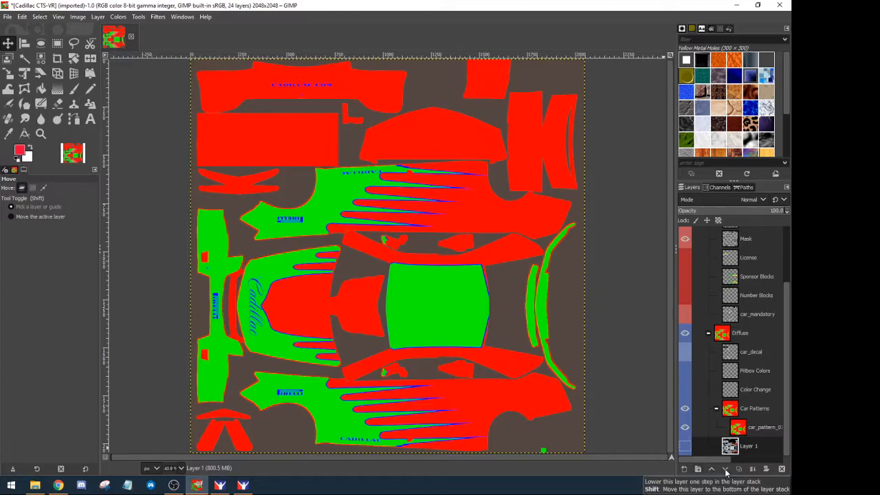
left_click(781, 469)
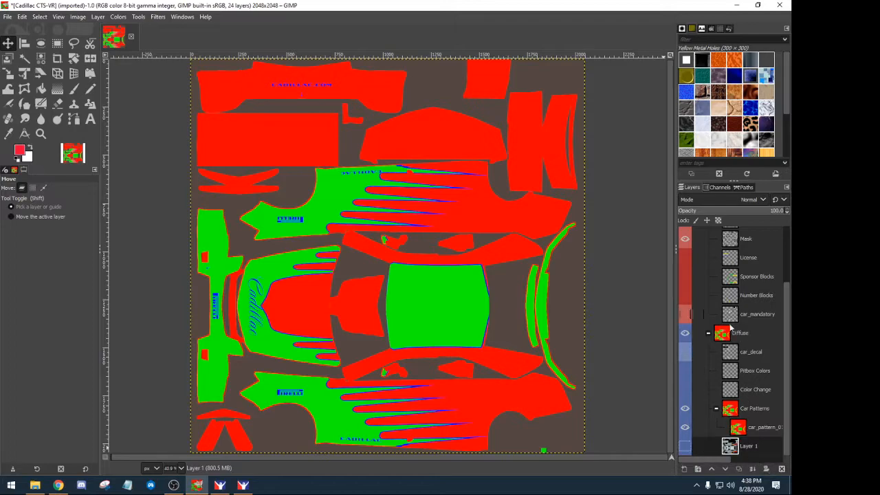
- Add a new layer group near Diffuse and name it Premade
key("ctrl+z")
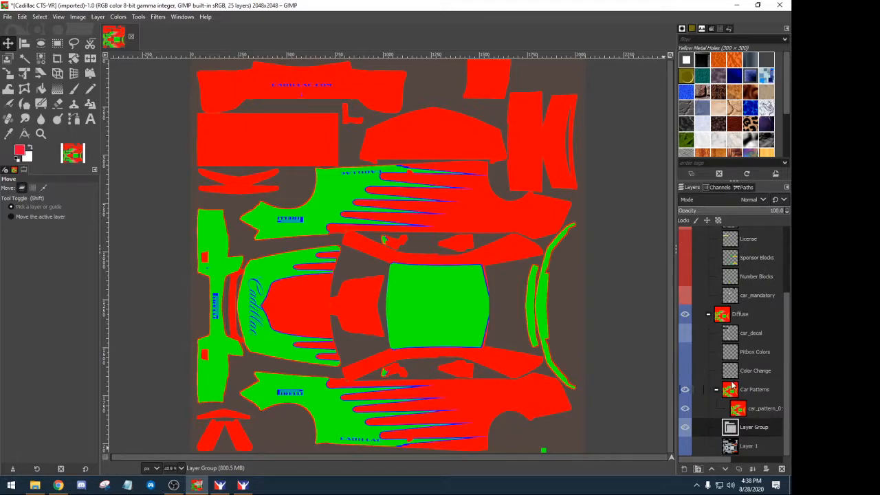
left_click_drag(731, 427, 711, 310)
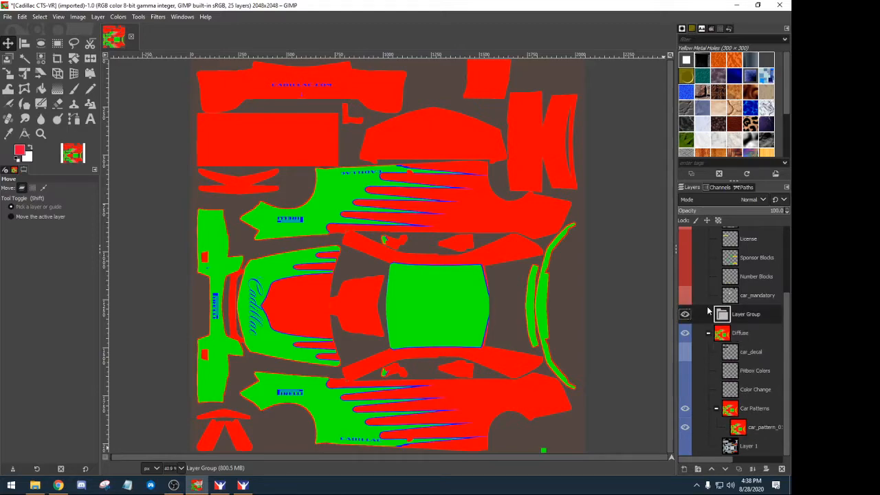
double_click(745, 314)
type("Premade")
key("Return")
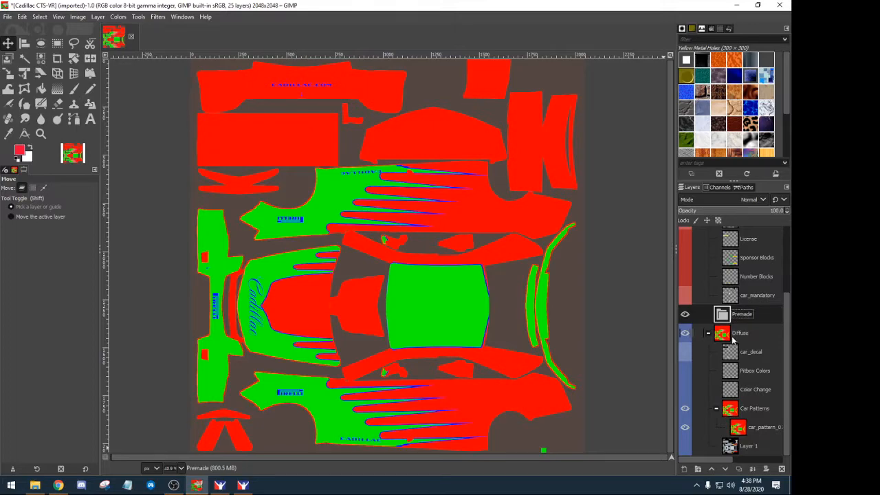
- Move car_decal and Pitbox Colors into Premade and show car_decal, Pitbox Colors, car_mandatory and Color Change
left_click_drag(731, 351, 734, 326)
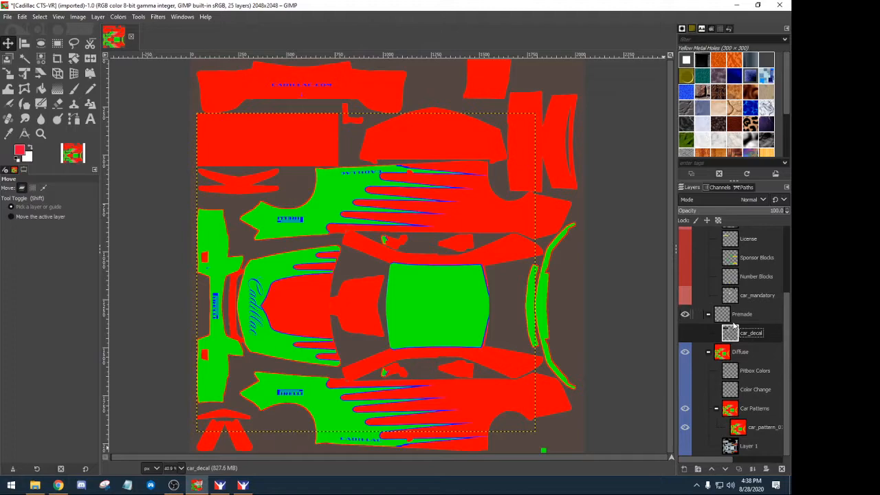
left_click_drag(737, 375, 743, 397)
scroll(750, 347, "down", 1)
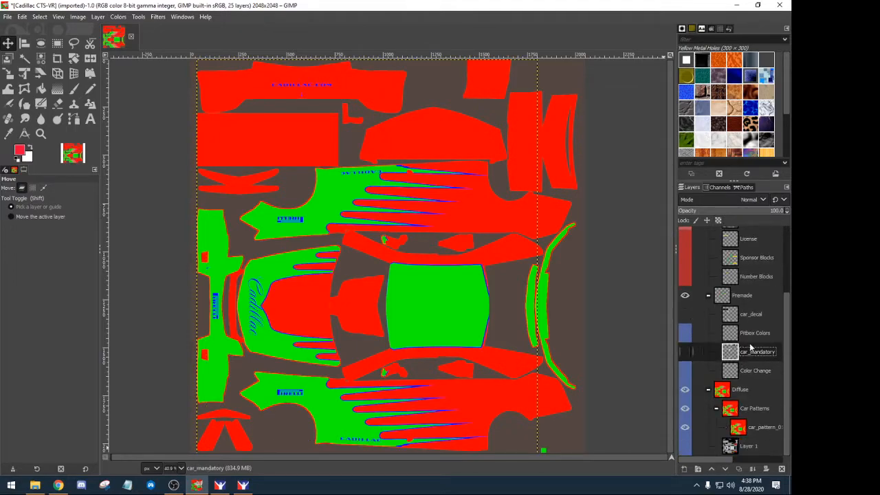
left_click(685, 314)
left_click(684, 332)
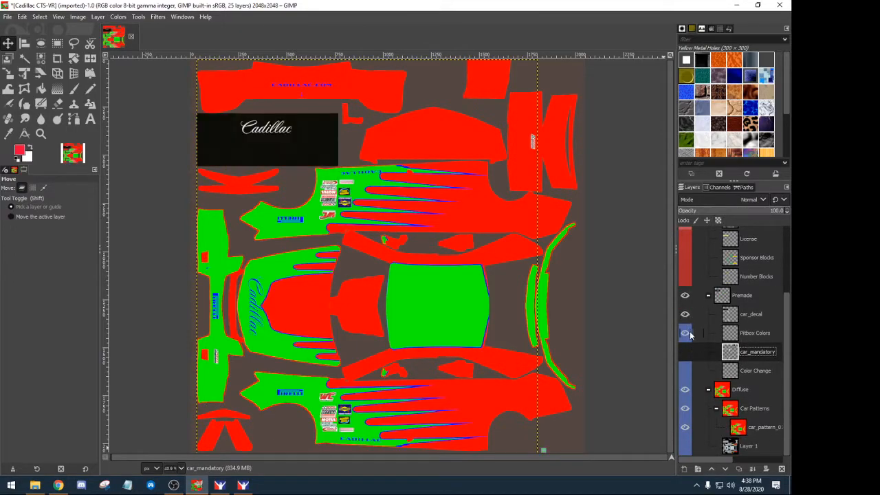
left_click(684, 351)
left_click(684, 371)
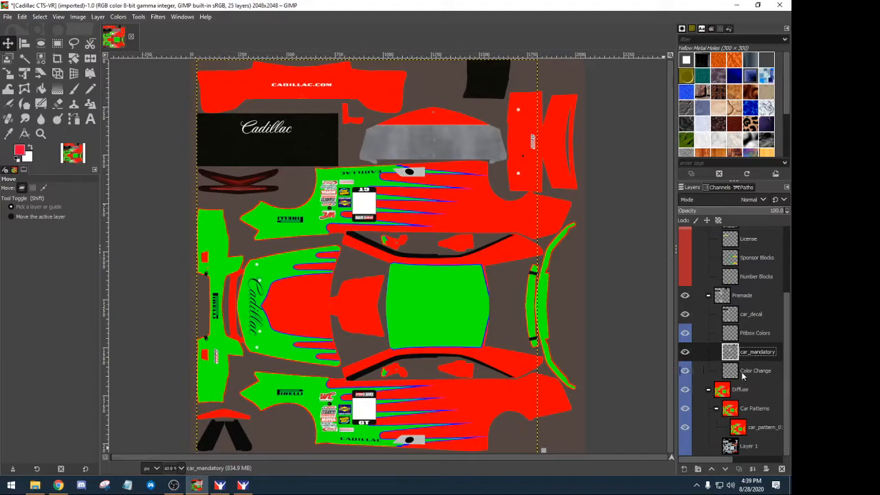
- Leave the Premade group hidden and collapse it
left_click(685, 297)
left_click(685, 296)
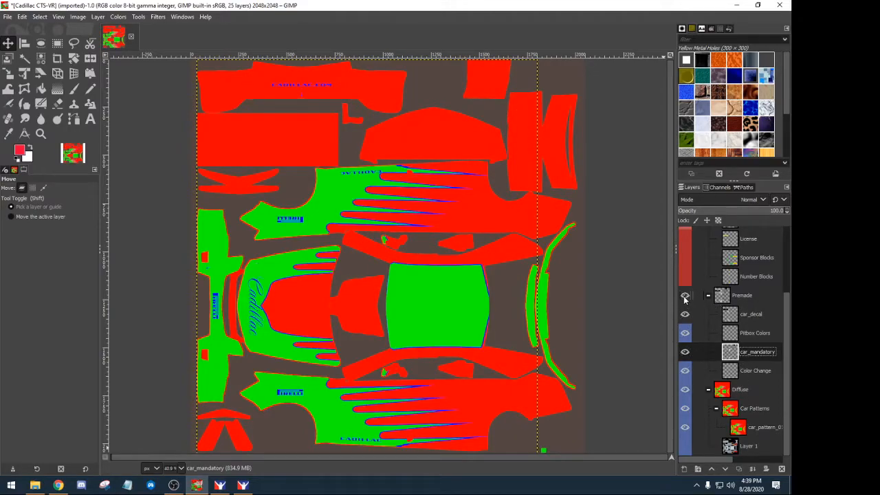
left_click(684, 296)
left_click(684, 296)
left_click(684, 296)
left_click(708, 296)
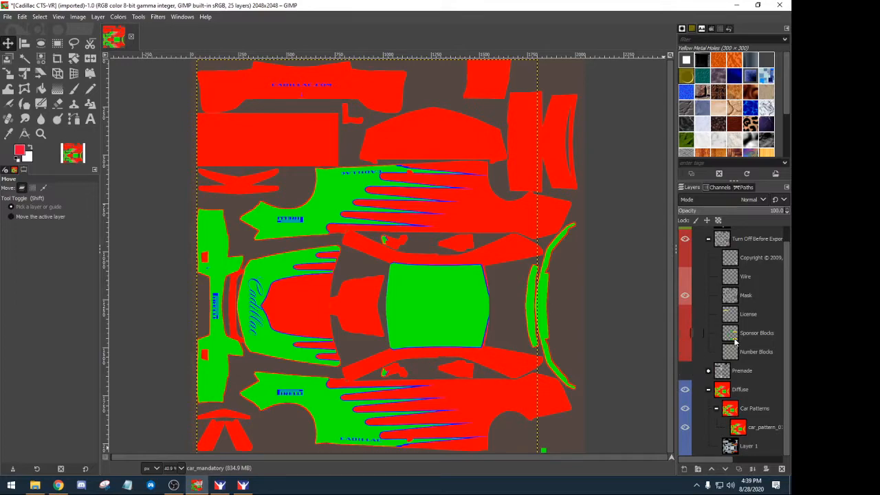
- Add an empty layer group named Logos just above Diffuse
left_click(698, 468)
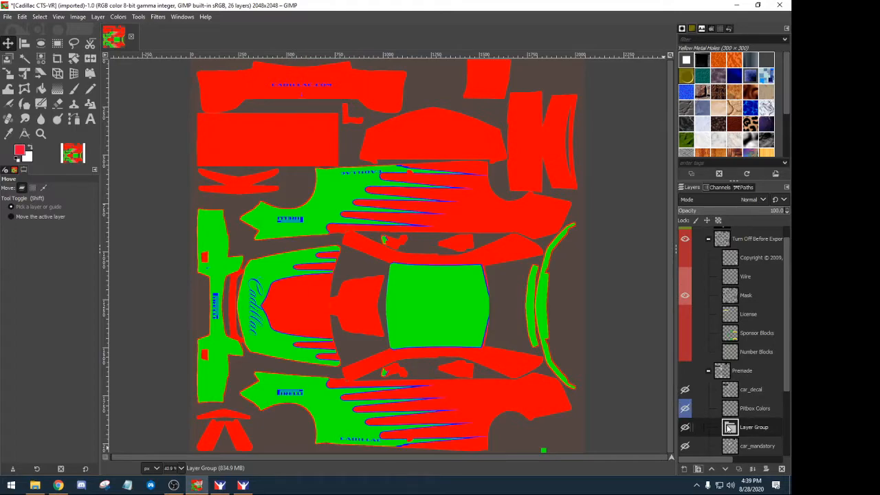
left_click_drag(729, 427, 733, 390)
left_click_drag(734, 408, 723, 425)
double_click(750, 407)
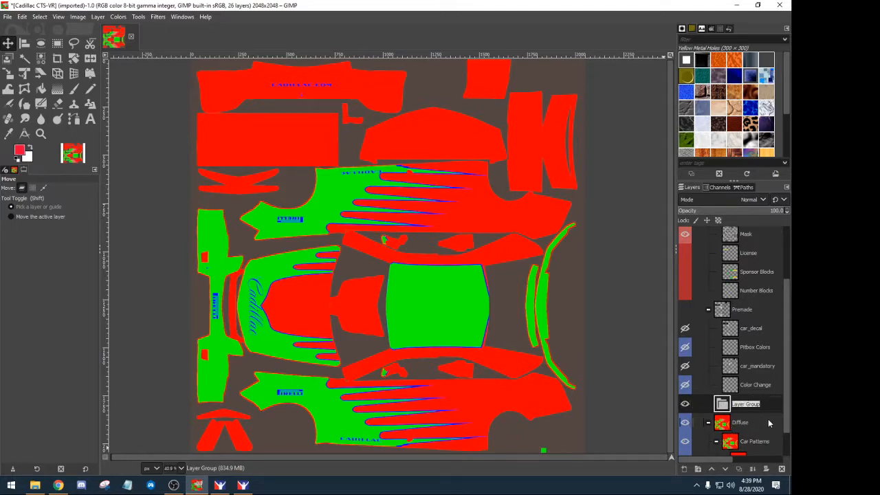
type("Logos")
key("Return")
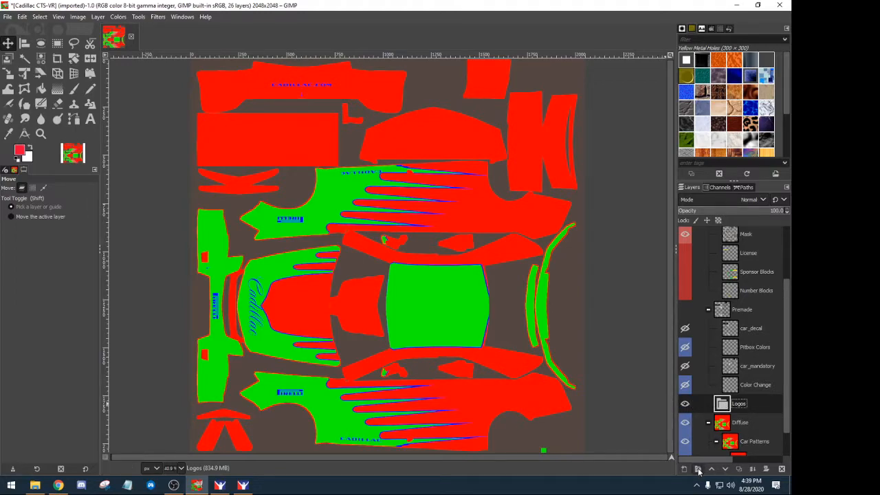
- Rename the Diffuse group to Base Paint #2
left_click(742, 423)
double_click(748, 424)
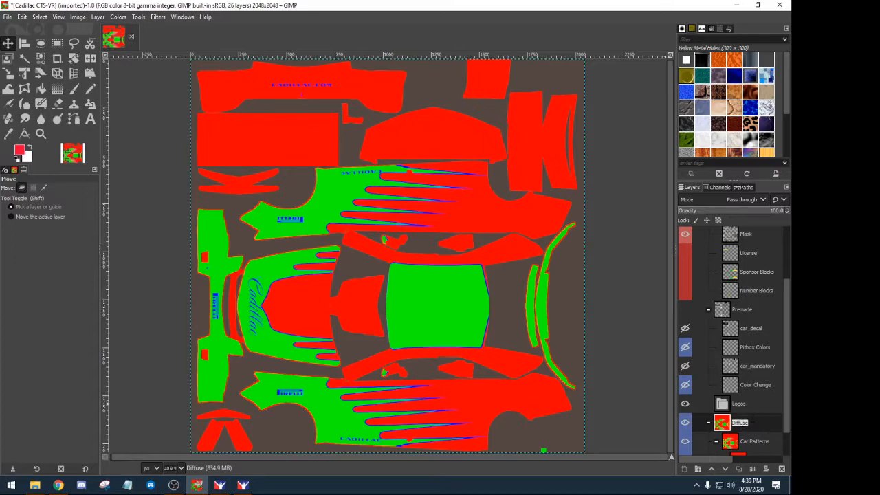
type("a")
type("B")
key("Return")
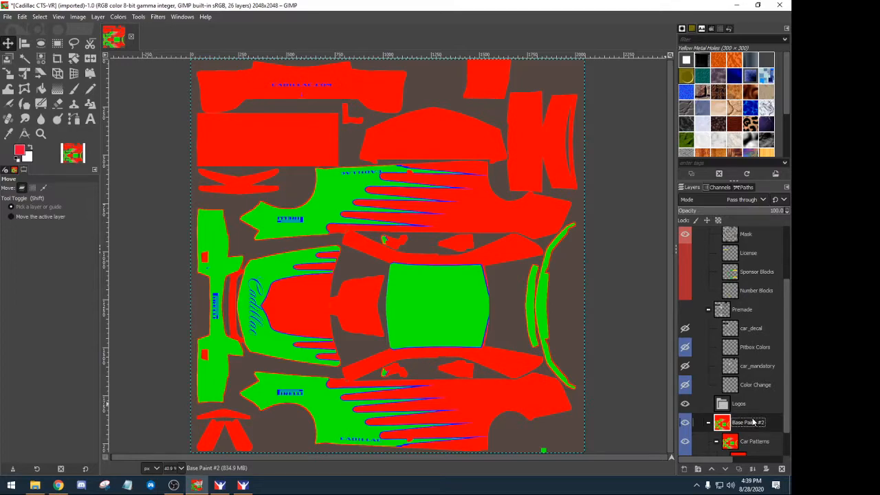
scroll(752, 426, "down", 2)
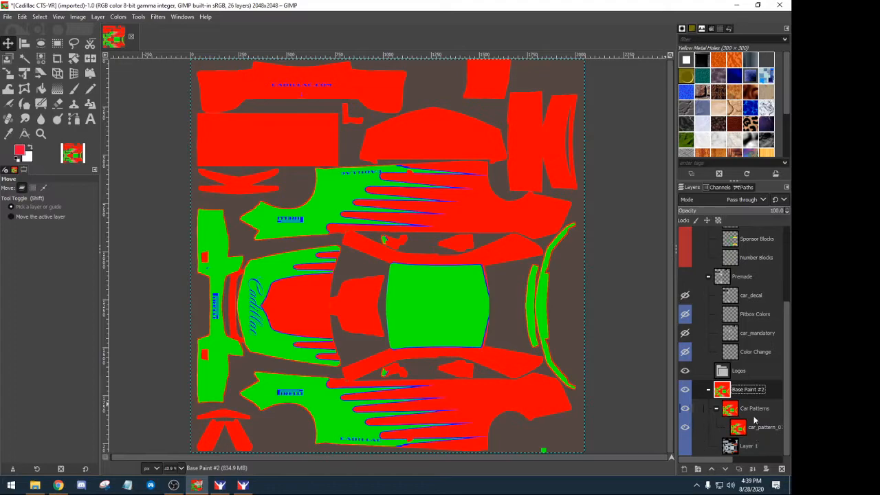
scroll(753, 412, "up", 5)
scroll(754, 390, "down", 5)
double_click(760, 392)
left_click(762, 390)
key("Escape")
- Collapse the Premade and Turn Off Before Exporting groups
left_click(721, 427)
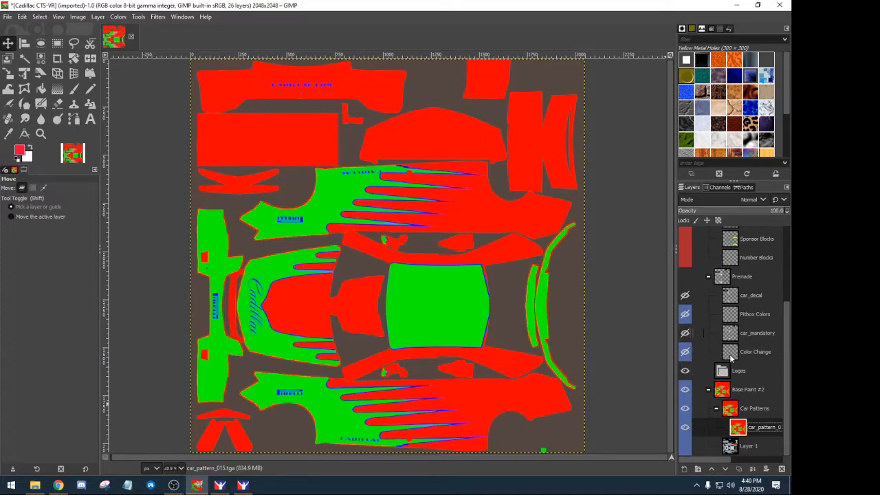
left_click(707, 276)
scroll(709, 296, "up", 2)
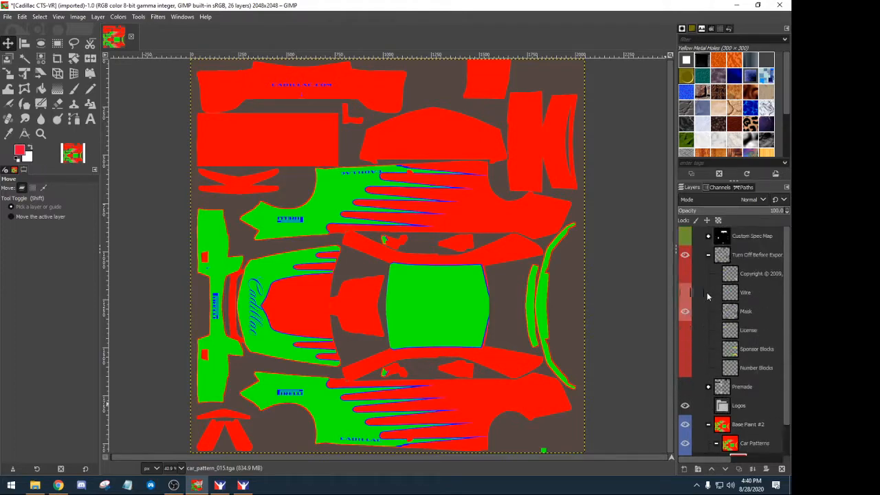
left_click(709, 255)
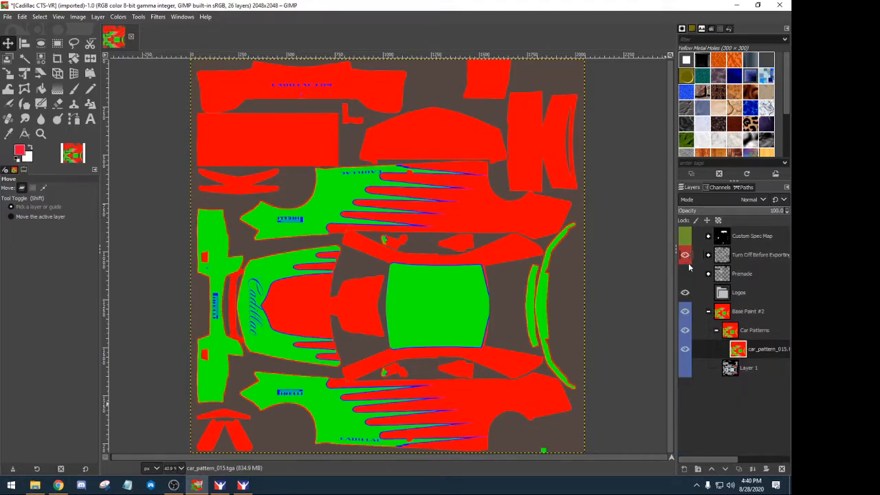
- Delete Layer 1 and make car_pattern_015.tga the active layer
left_click(723, 371)
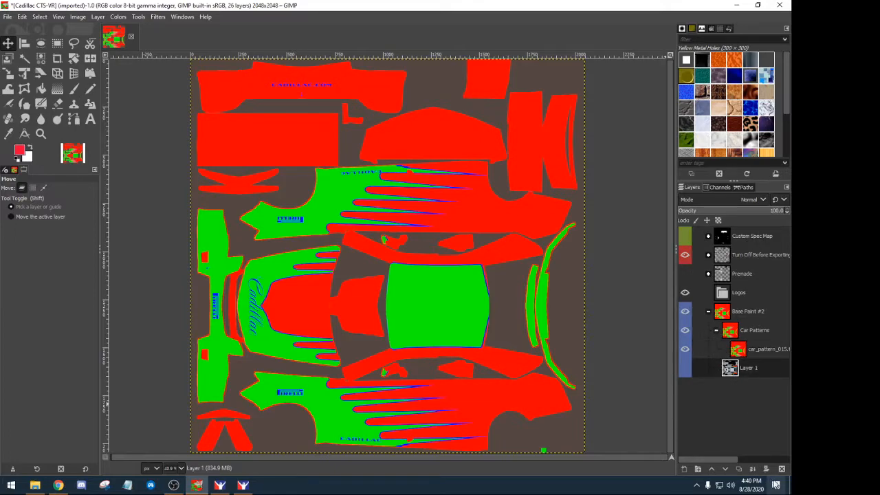
left_click(782, 469)
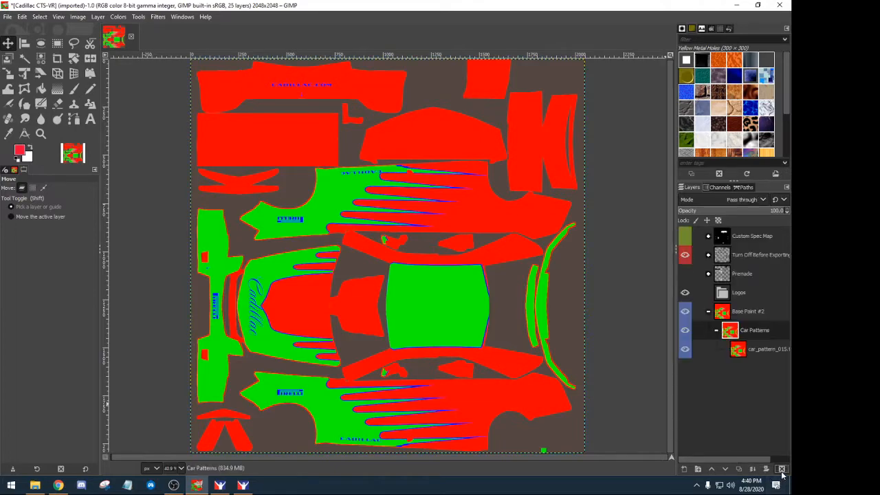
left_click(736, 354)
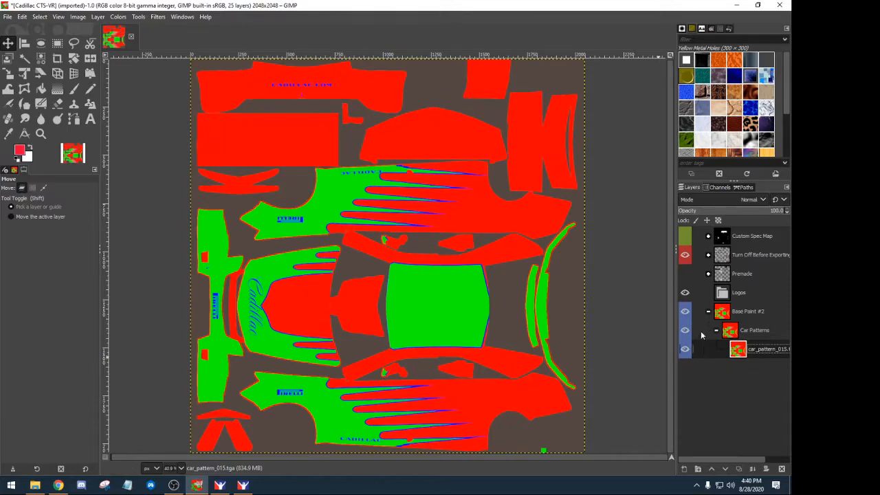
- Hide Turn Off Before Exporting and Base Paint #2, then add and delete a temporary Base layer
left_click(684, 255)
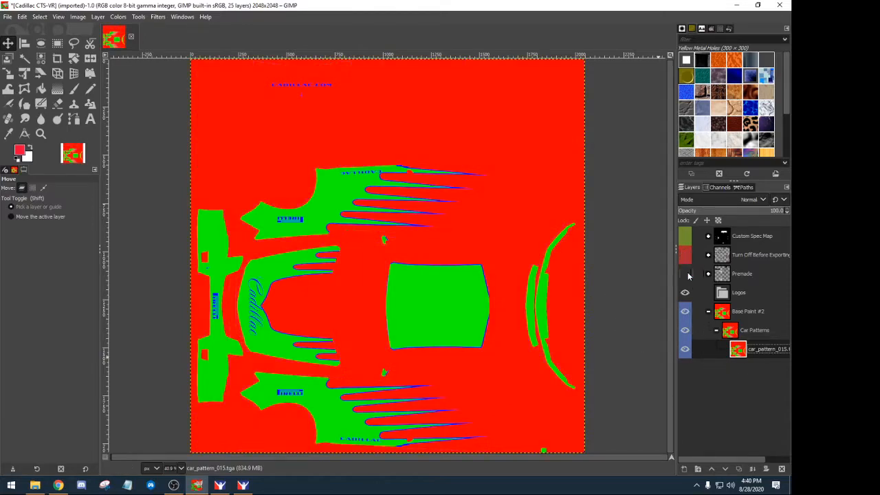
left_click(685, 311)
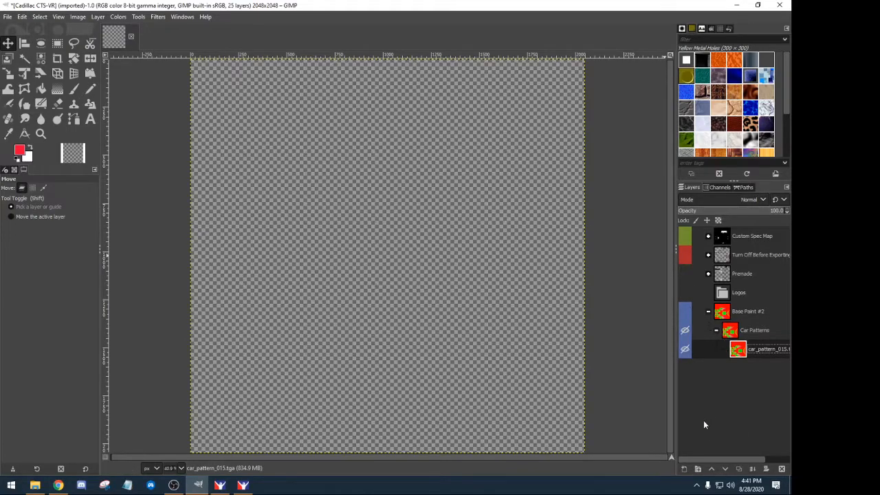
left_click(684, 469)
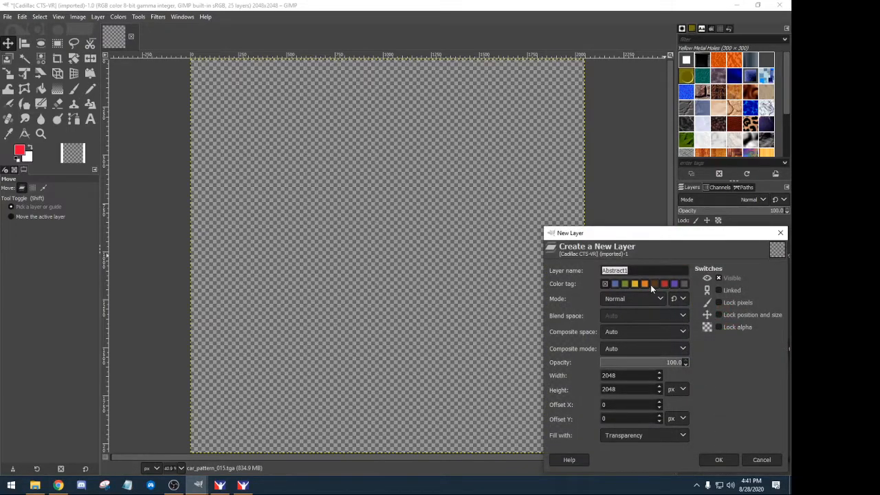
type("8")
type("ase")
key("Return")
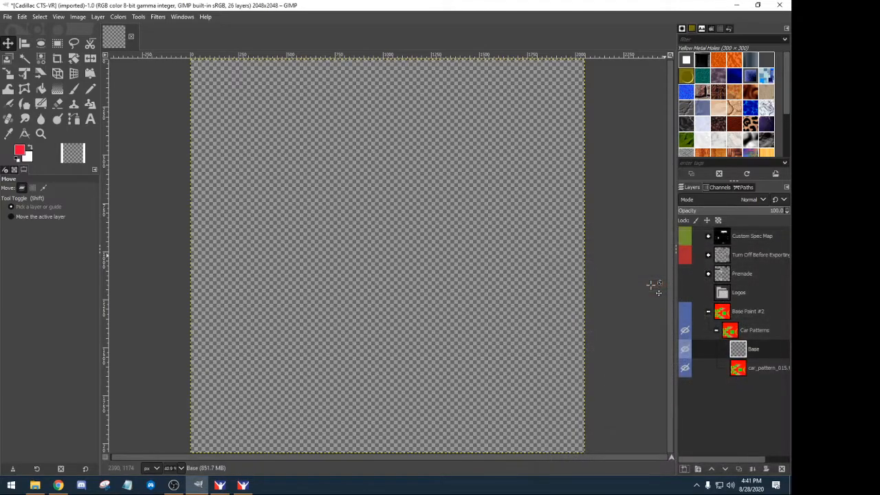
mouse_move(737, 349)
left_mouse_down()
mouse_move(734, 386)
mouse_move(742, 387)
mouse_move(711, 379)
mouse_move(718, 365)
mouse_move(708, 344)
mouse_move(706, 357)
mouse_move(704, 320)
mouse_move(696, 317)
mouse_move(701, 311)
mouse_move(717, 359)
mouse_move(708, 386)
mouse_move(755, 389)
mouse_move(728, 306)
mouse_move(739, 382)
mouse_move(727, 334)
mouse_move(720, 381)
mouse_move(719, 347)
mouse_move(707, 345)
mouse_move(732, 351)
mouse_move(727, 337)
mouse_move(712, 333)
mouse_move(730, 335)
mouse_move(701, 316)
left_mouse_up()
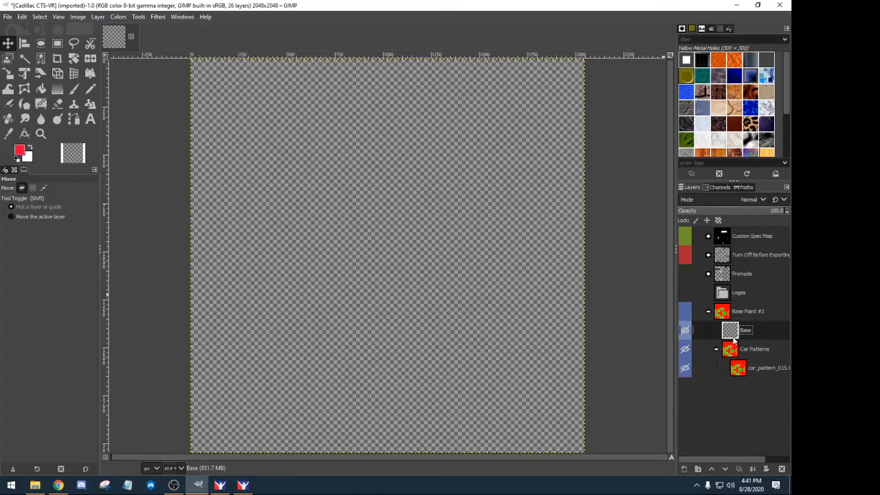
left_click(781, 468)
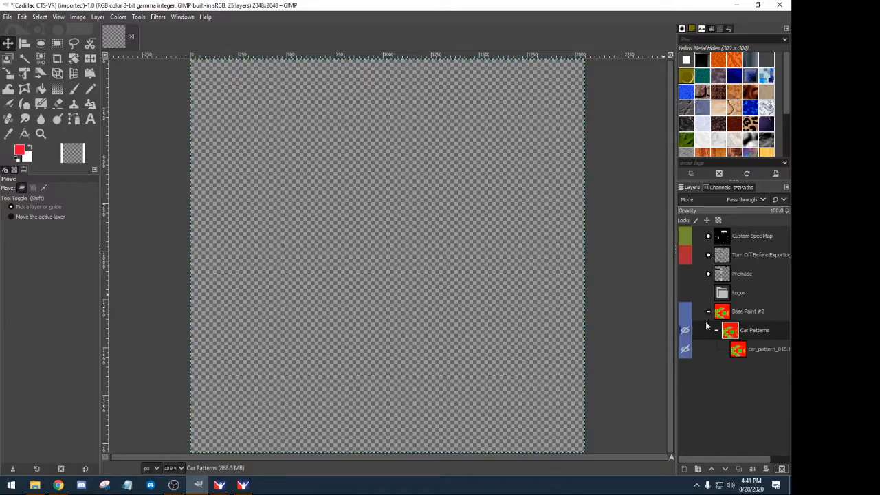
- Make Base Paint #2 and Turn Off Before Exporting visible again and set the foreground colour to white
left_click(685, 311)
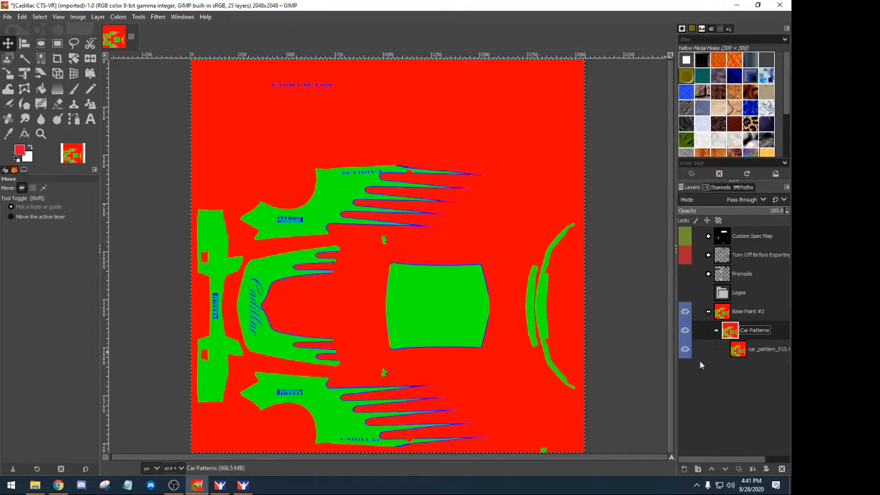
left_click(685, 255)
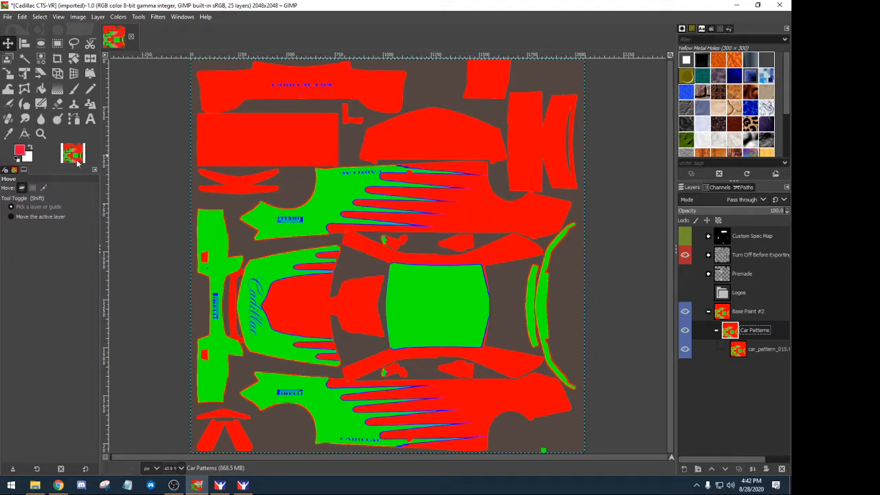
left_click(19, 149)
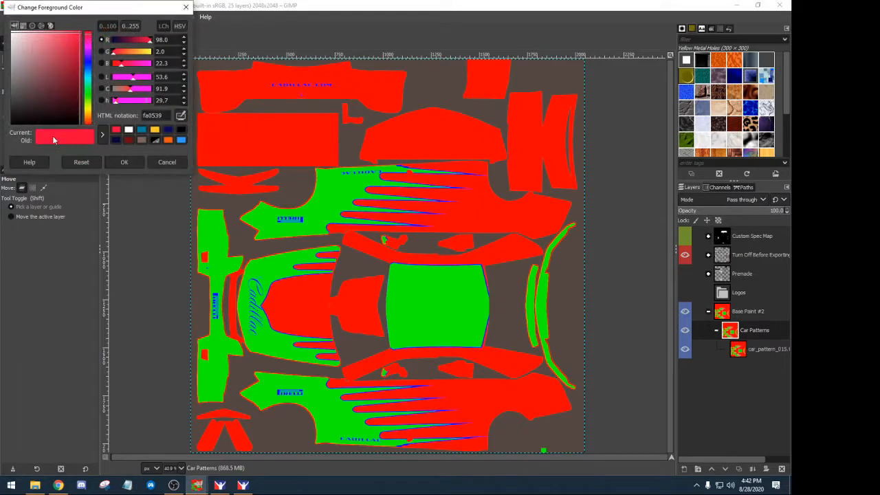
left_click(129, 129)
left_click(124, 162)
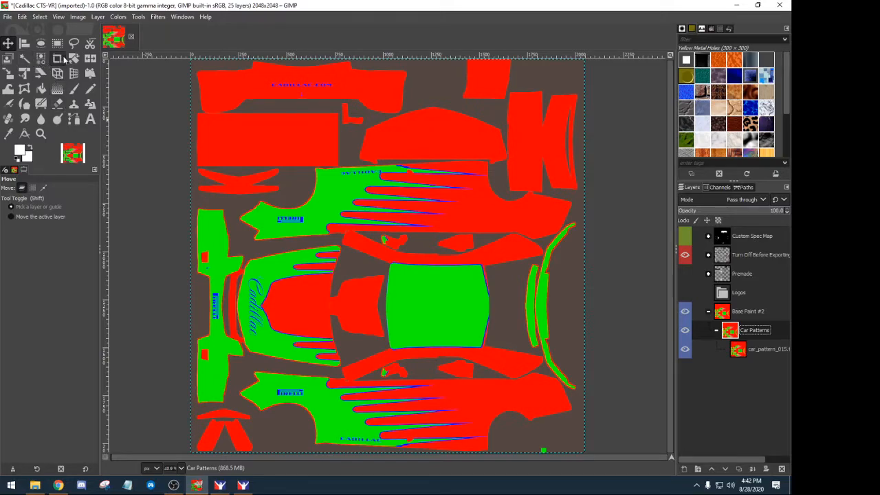
- Select the green pattern areas by colour and make car_pattern_015 the active layer
left_click(40, 59)
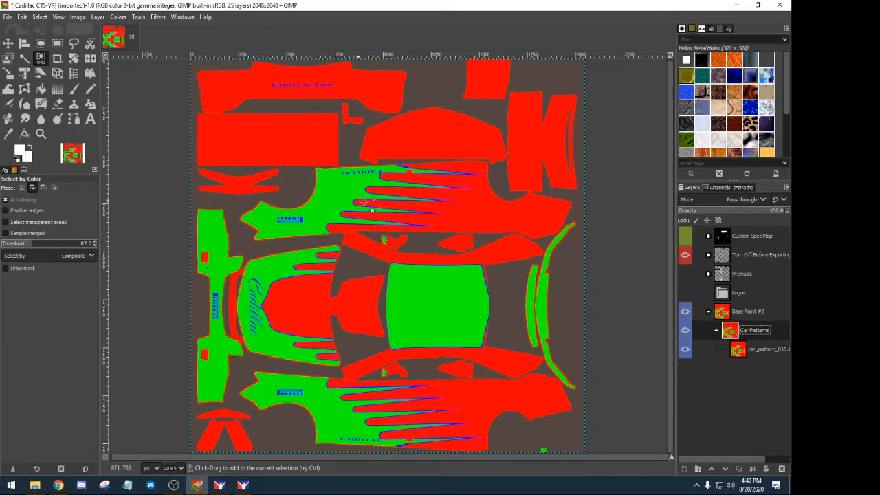
left_click(477, 215)
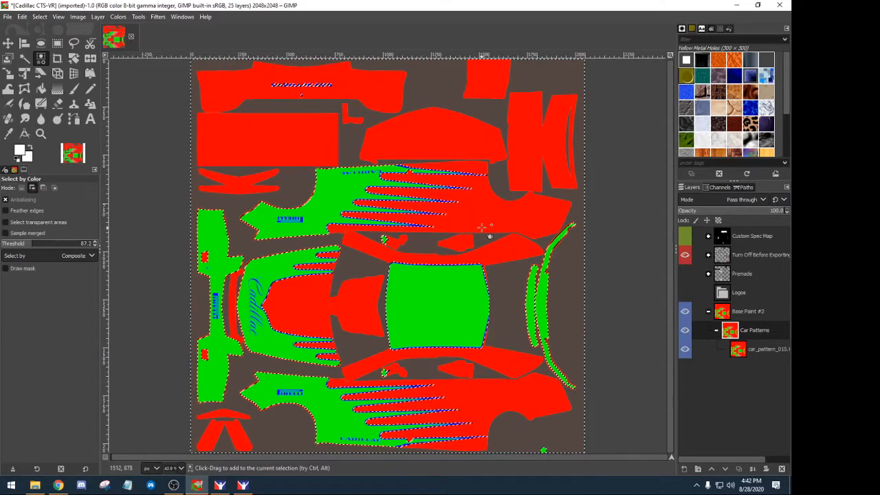
left_click(739, 352)
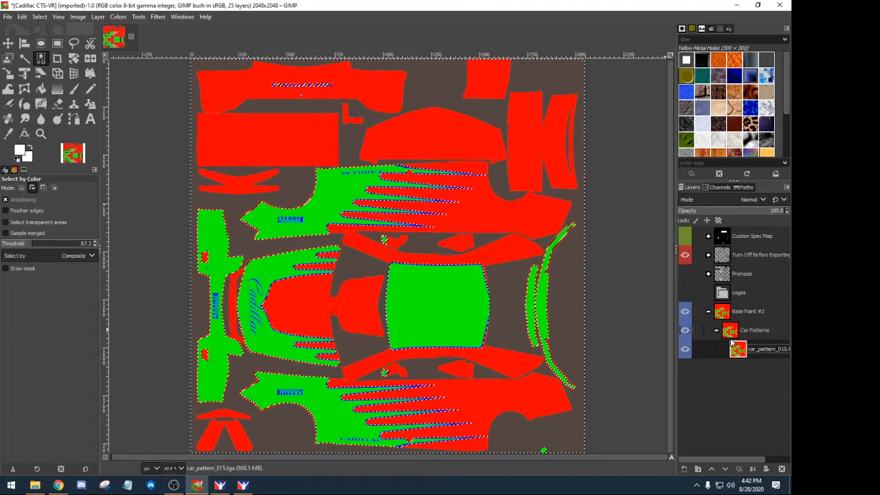
- Clear the selection and reselect the car's red regions at a 97.8 colour threshold
left_click(40, 16)
left_click(48, 39)
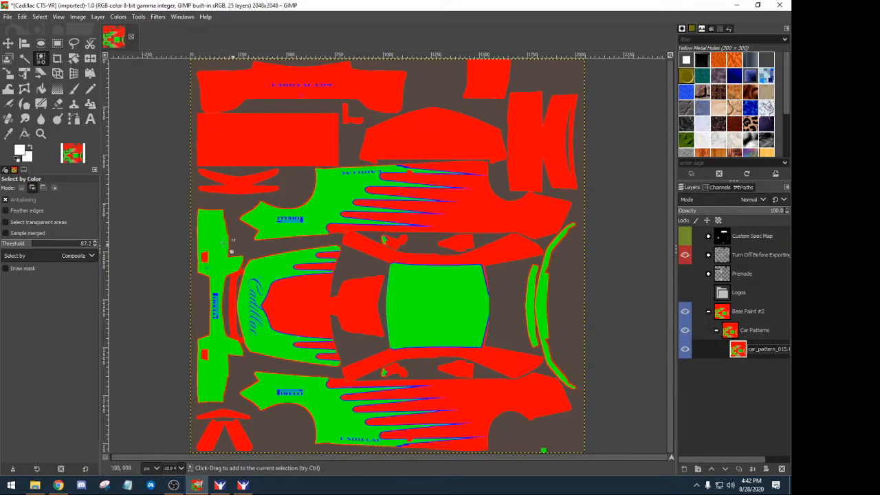
left_click(35, 246)
left_click_drag(35, 246, 36, 246)
left_click(463, 207)
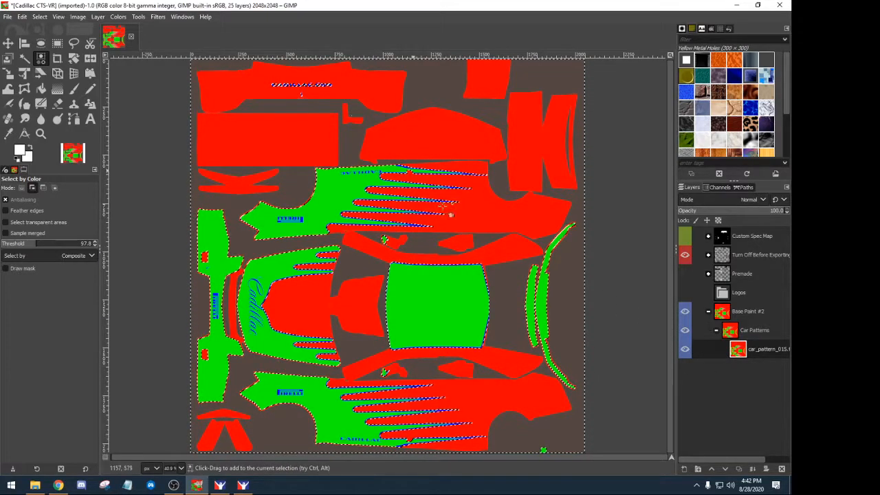
left_click(684, 469)
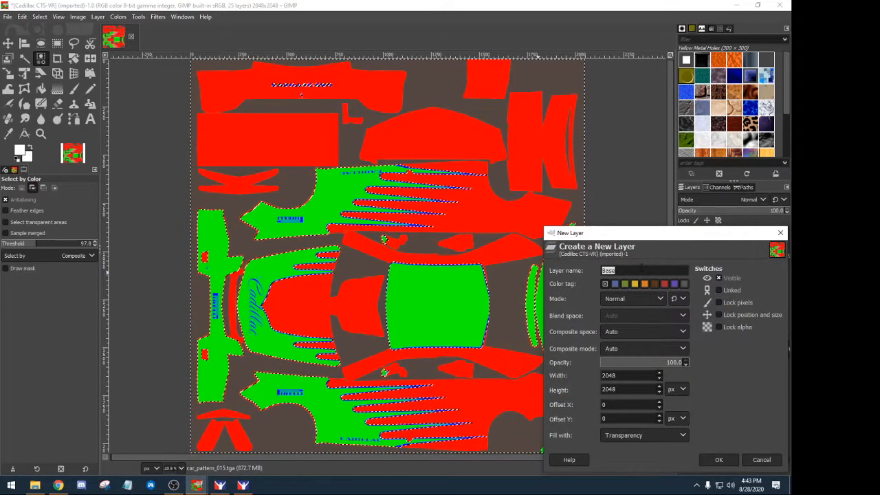
- Create a transparent Base Paint 1 layer above Car Patterns and make white the foreground colour
type("B")
type("1")
key("Return")
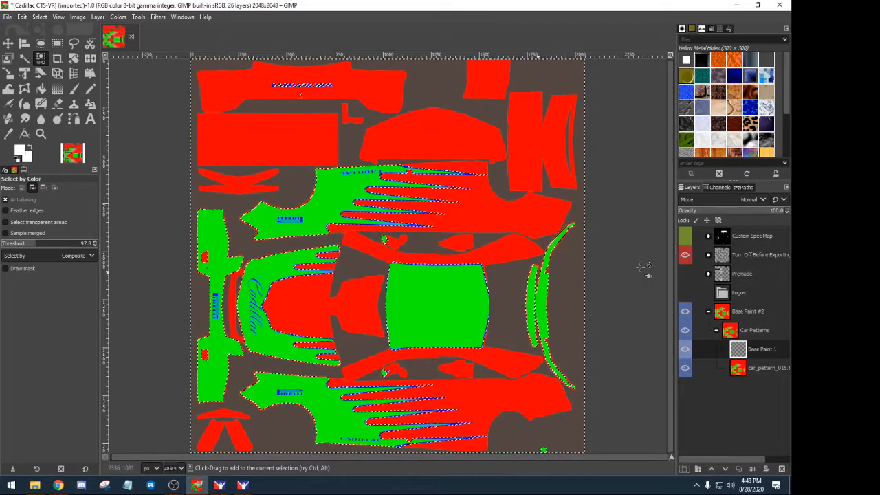
left_click_drag(737, 349, 727, 326)
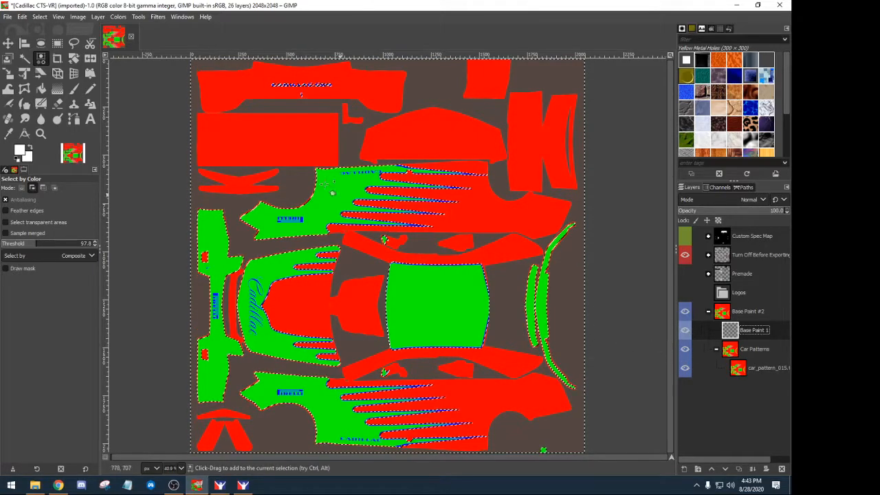
left_click(17, 163)
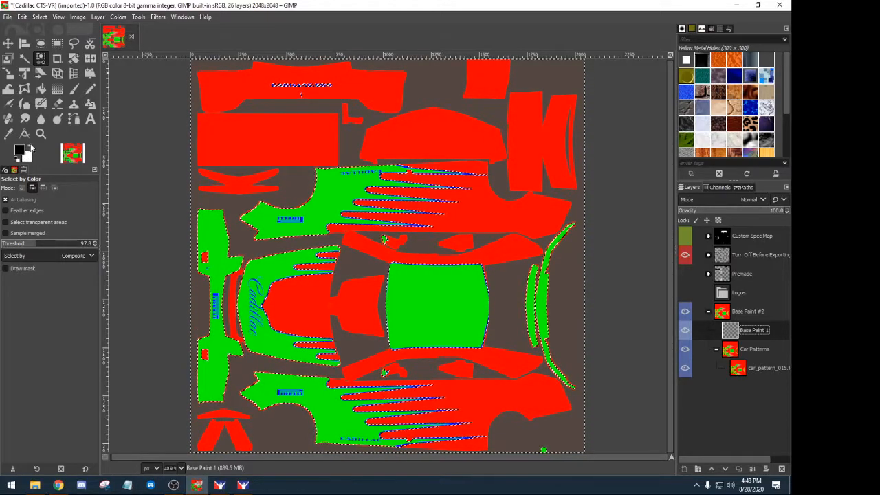
left_click(31, 150)
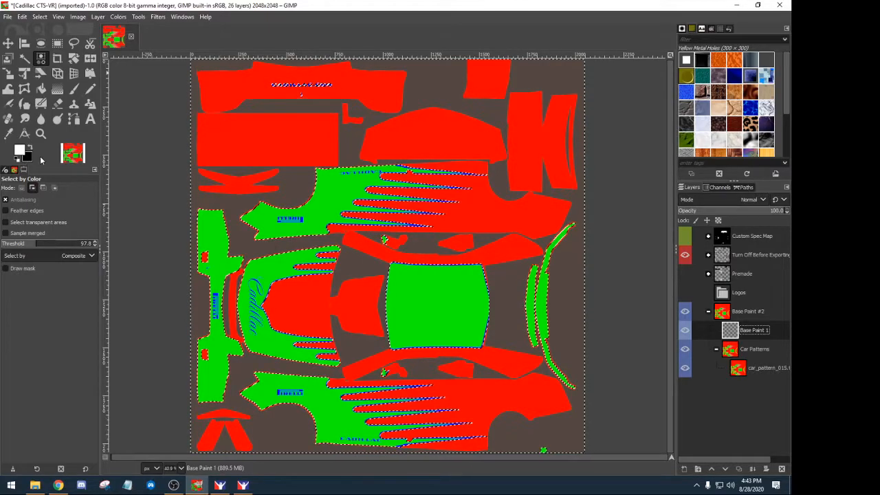
- With Bucket Fill chosen, clear the colour selection and select the entire image
left_click(40, 88)
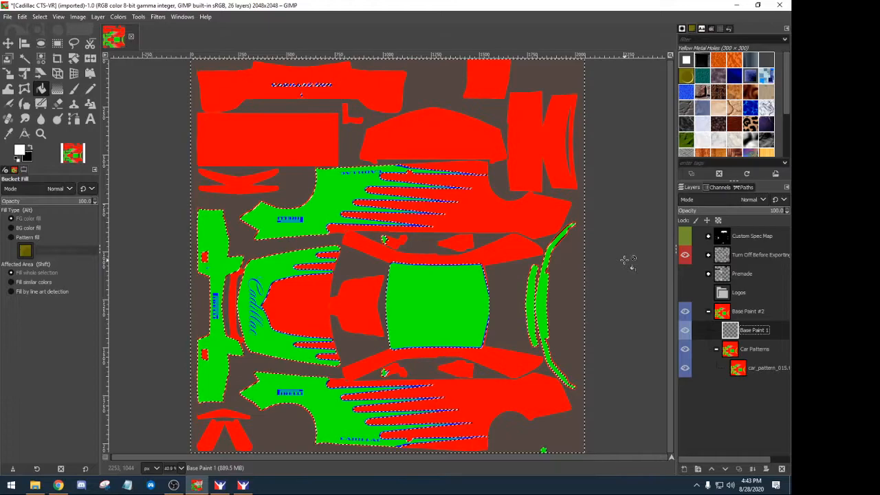
left_click(38, 16)
left_click(48, 48)
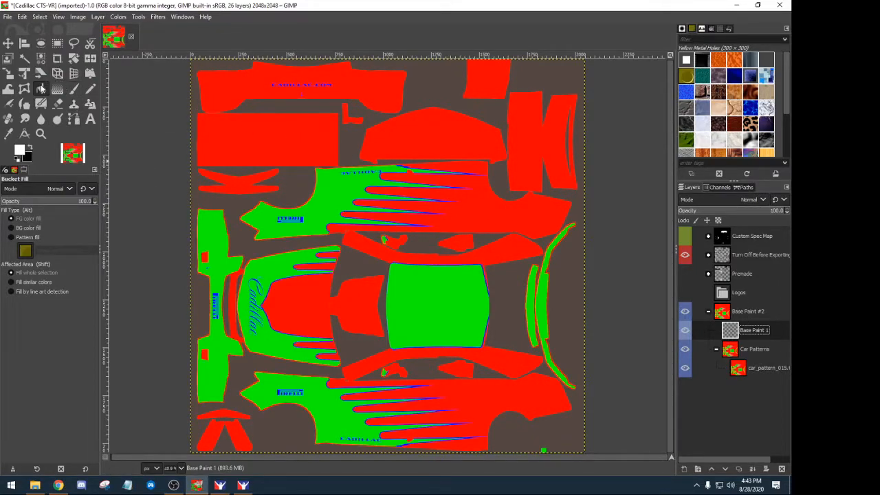
left_click(39, 17)
left_click(46, 29)
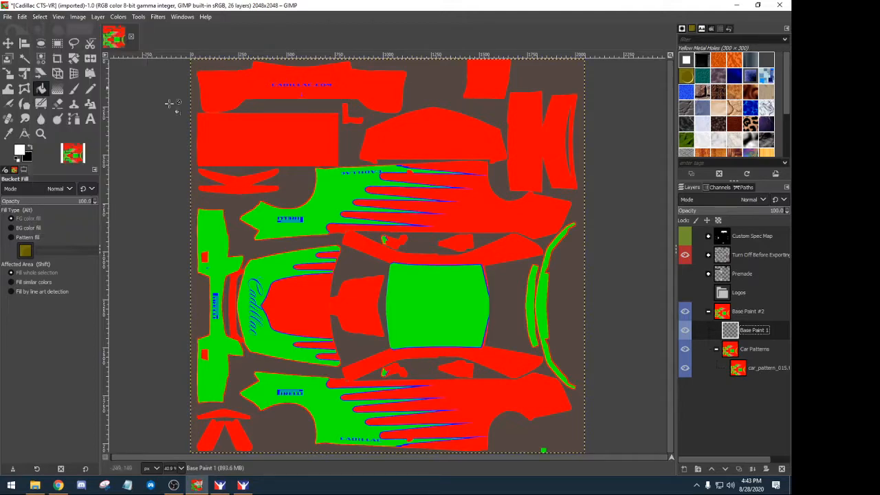
- Fill Base Paint 1 with white, expand Turn Off Before Exporting, and leave the Mask layer visible
left_click(283, 154)
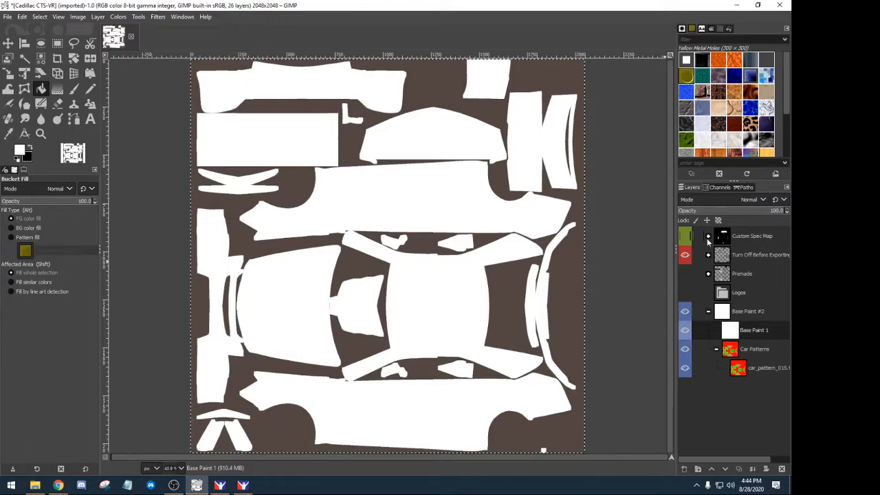
left_click(708, 255)
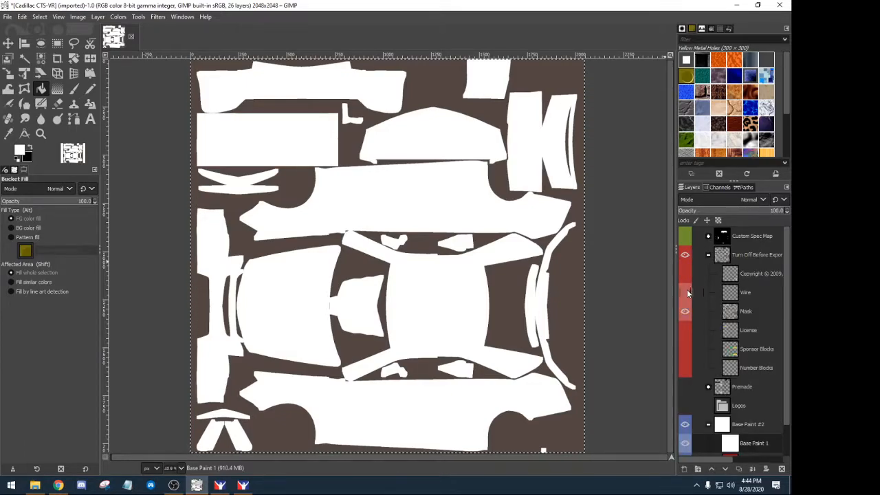
left_click(684, 310)
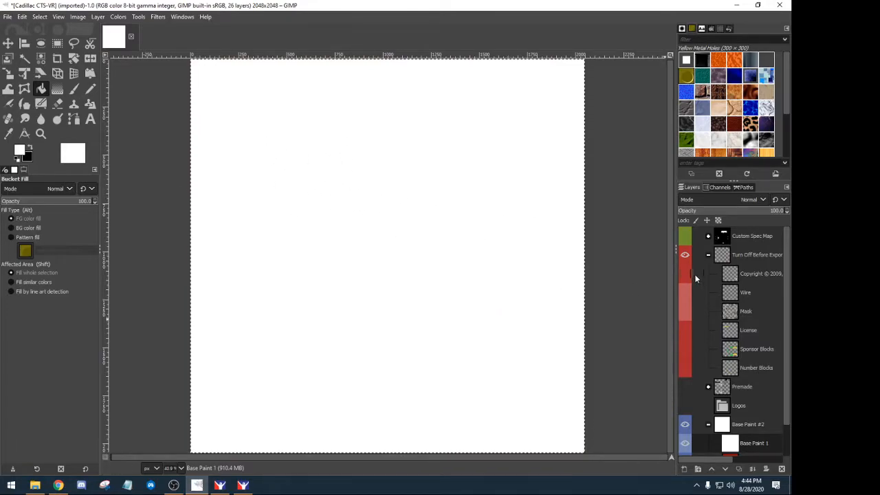
left_click(685, 312)
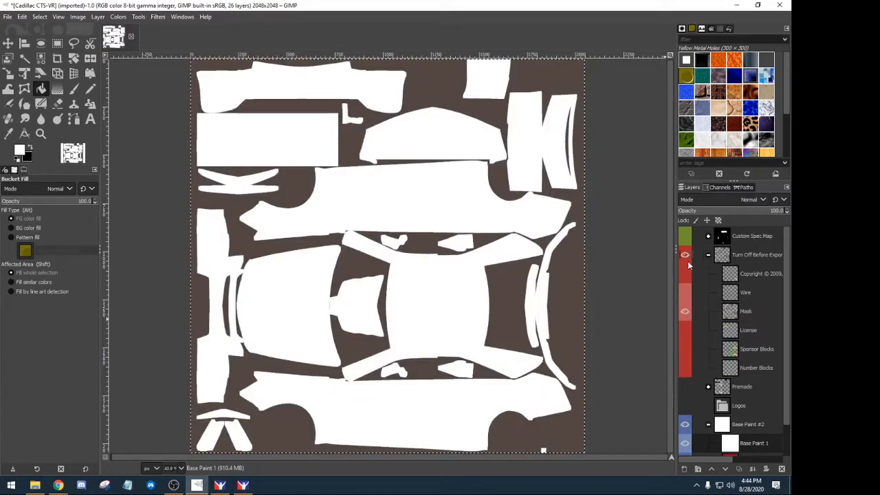
scroll(705, 339, "down", 1)
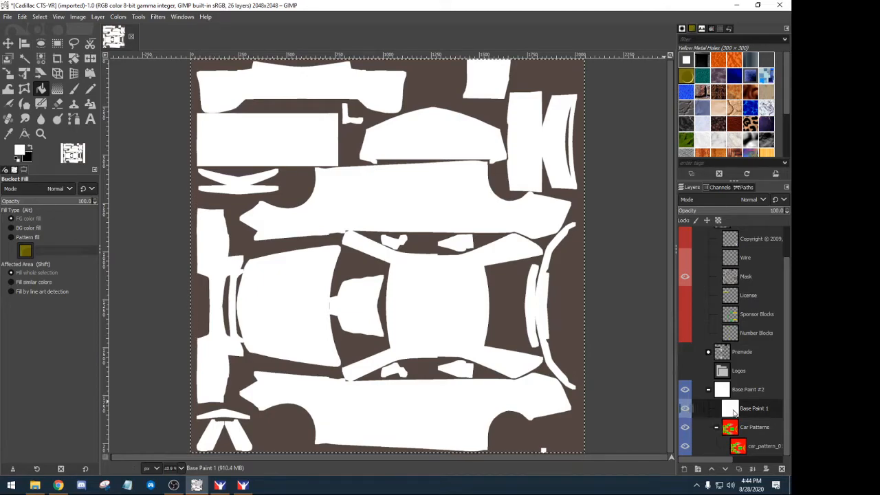
- Hide the white Base Paint 1 layer to reveal the car pattern and make the pattern layer active
left_click(685, 408)
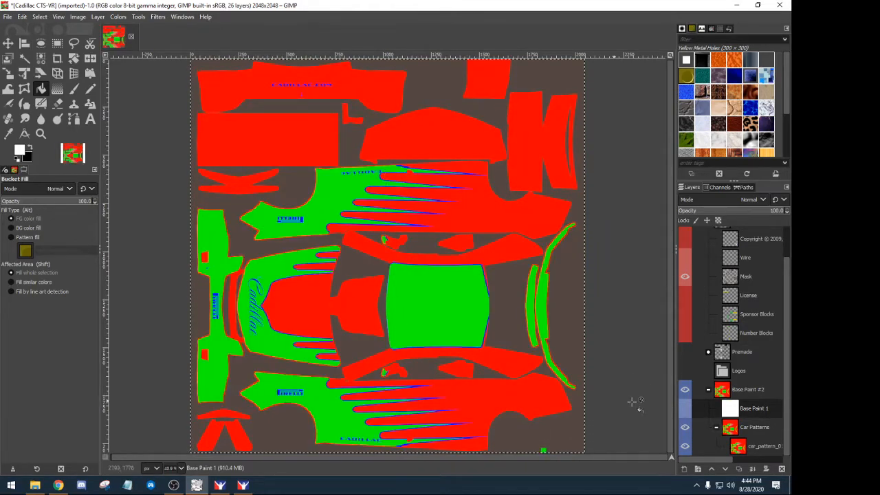
left_click(686, 408)
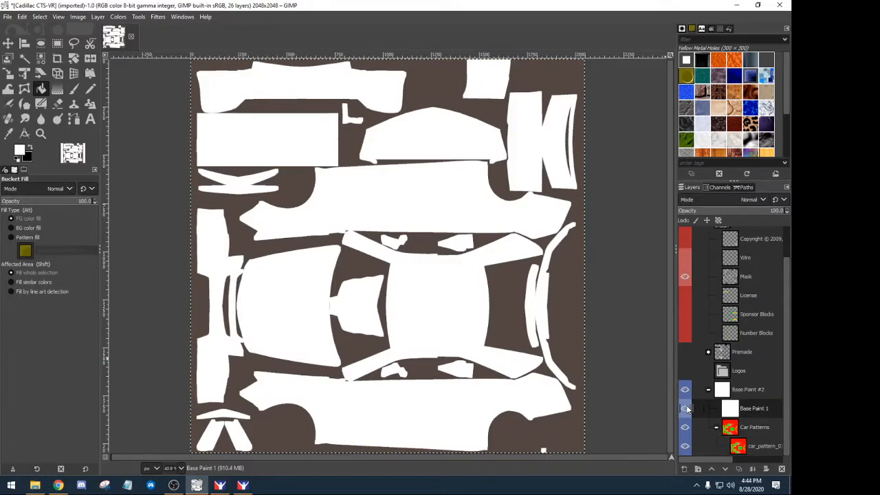
left_click(685, 408)
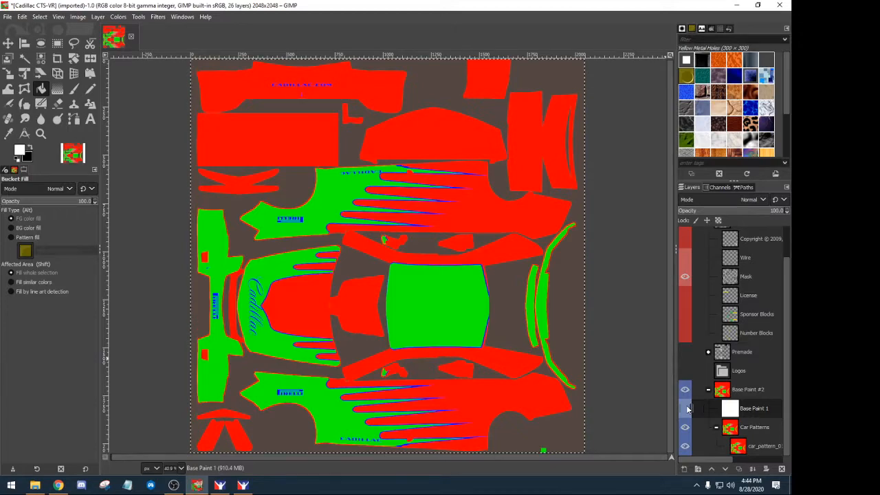
left_click(702, 445)
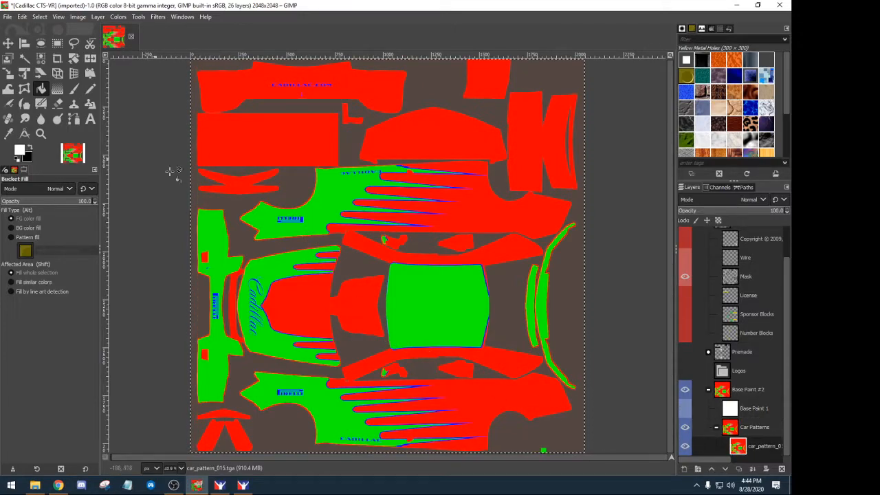
- With Select by Color on the car_pattern layer, select all the green panels at threshold 97.8
left_click(41, 57)
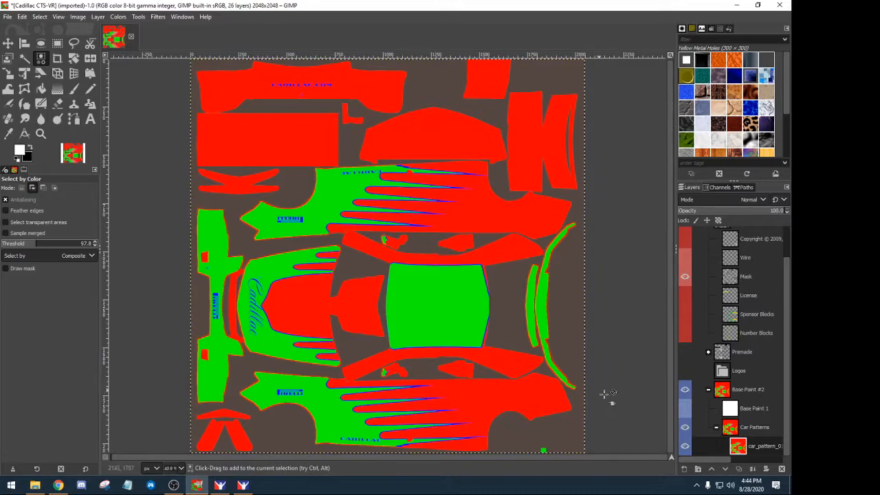
left_click(739, 448)
left_click(38, 18)
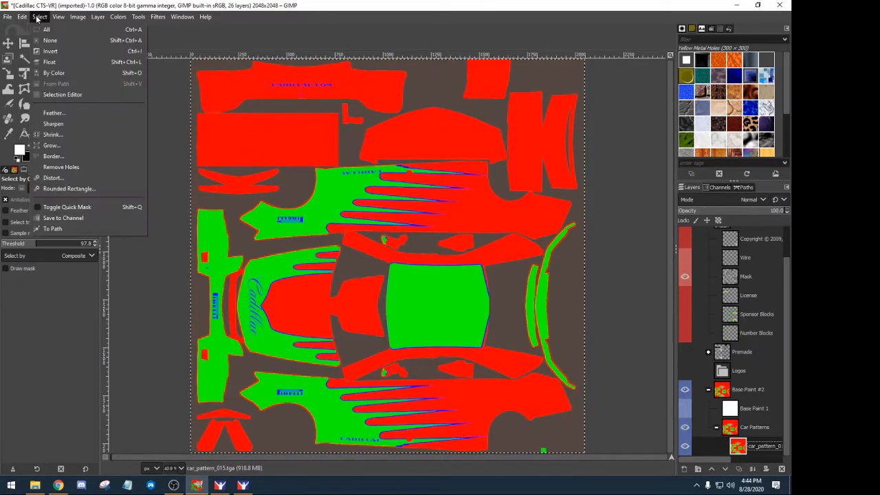
left_click(46, 41)
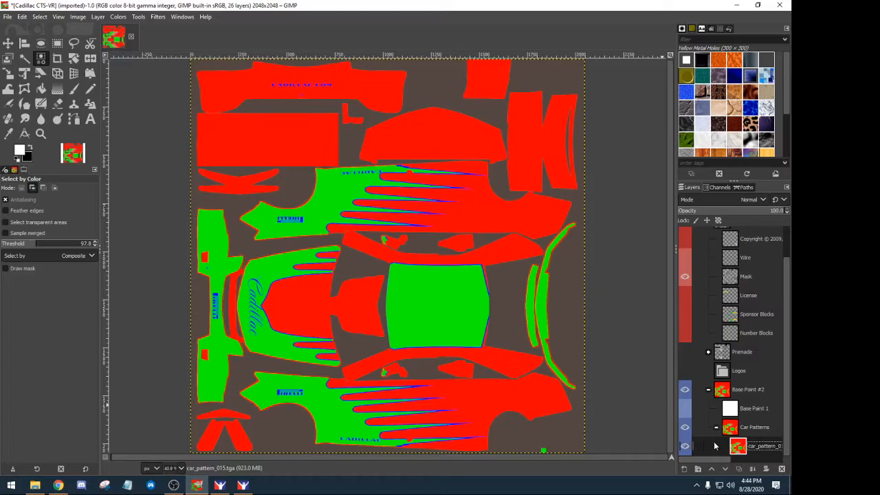
left_click(337, 204)
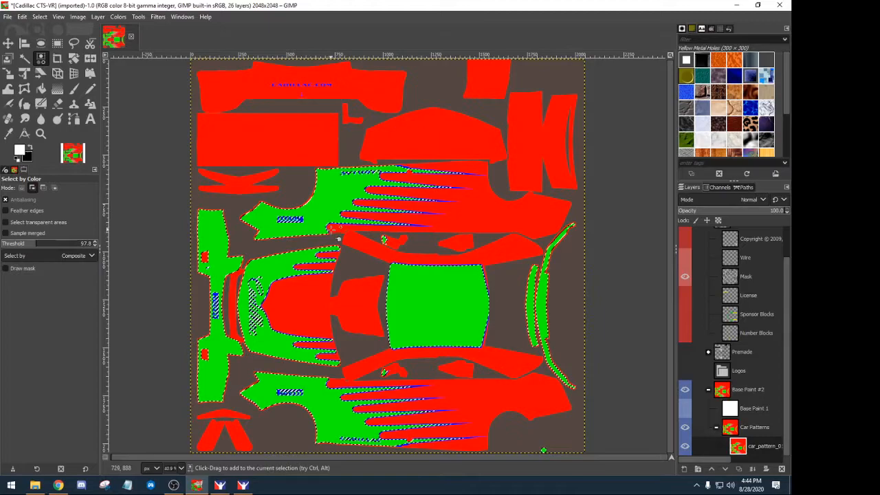
- Create a new layer named 'Base Nose' and move it above Base Paint 1
left_click(684, 468)
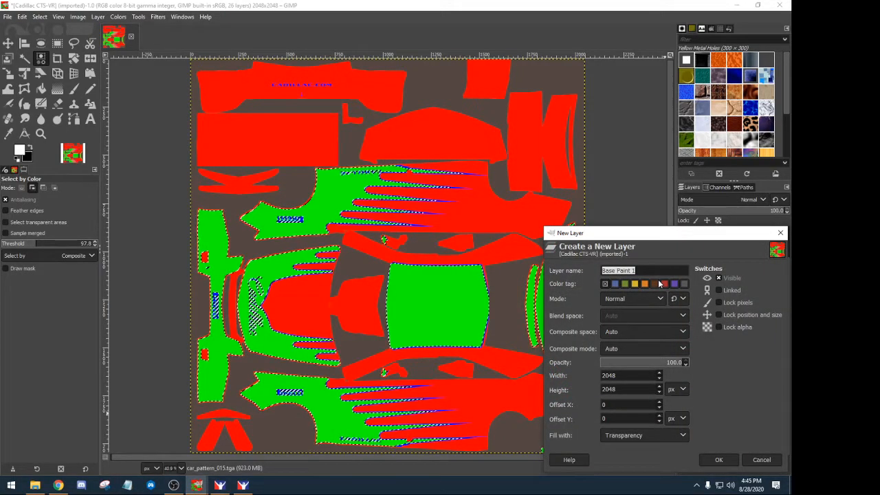
type("Base")
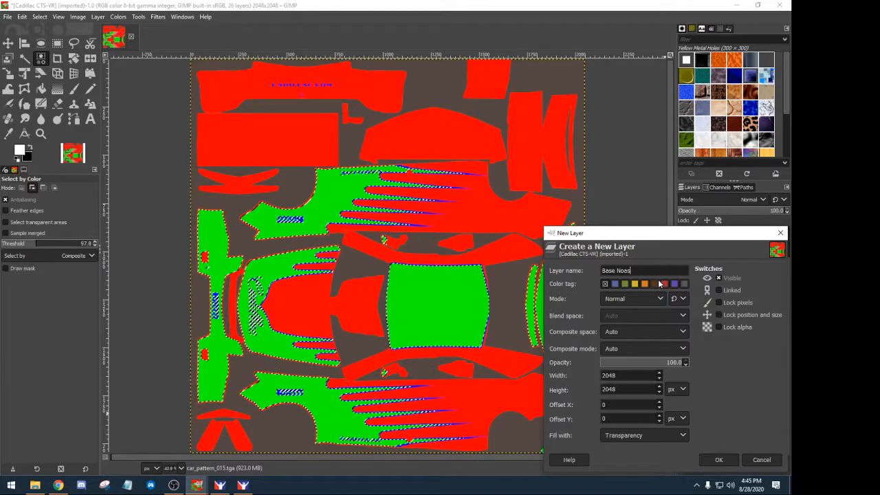
key("BackSpace")
key("BackSpace")
key("BackSpace")
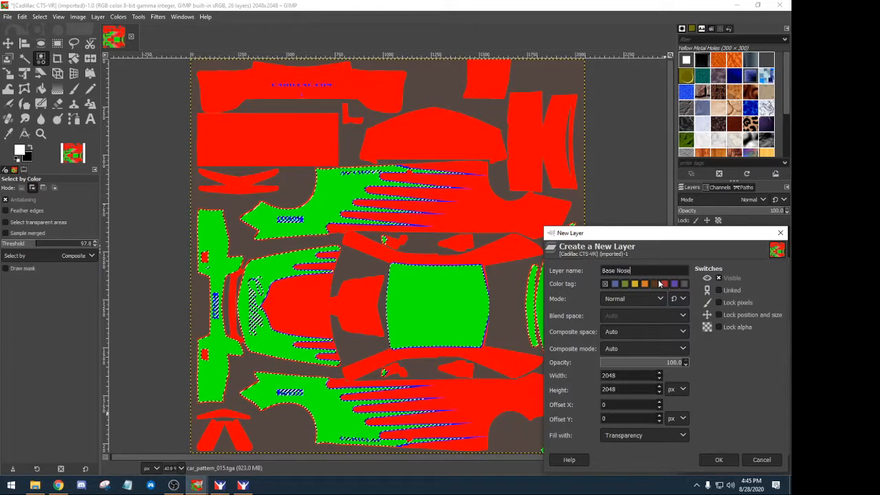
type("se")
left_click(726, 459)
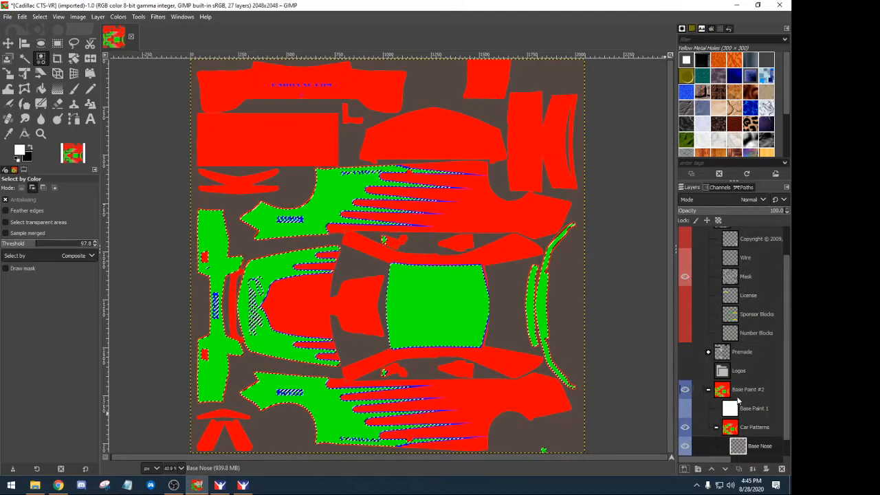
scroll(734, 399, "down", 1)
mouse_move(740, 430)
left_mouse_down()
mouse_move(728, 419)
mouse_move(727, 384)
left_mouse_up()
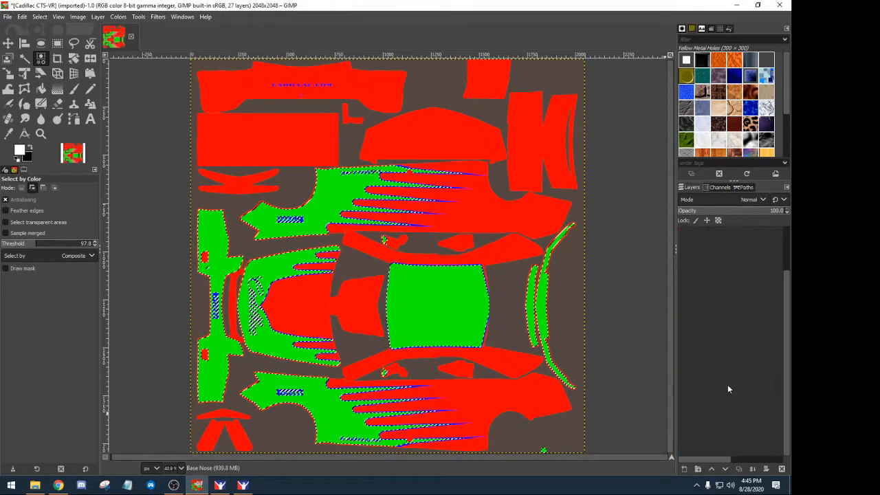
- Set the foreground colour to dark navy 060637
left_click(20, 153)
left_click(119, 141)
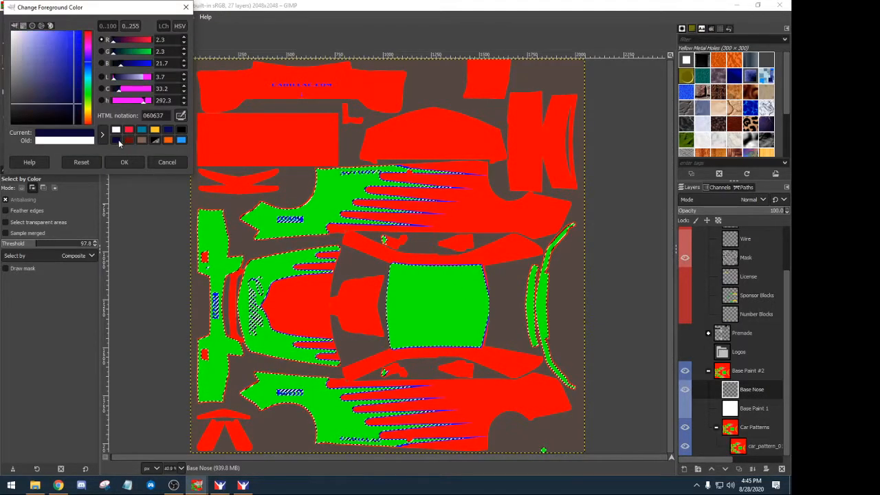
left_click(124, 162)
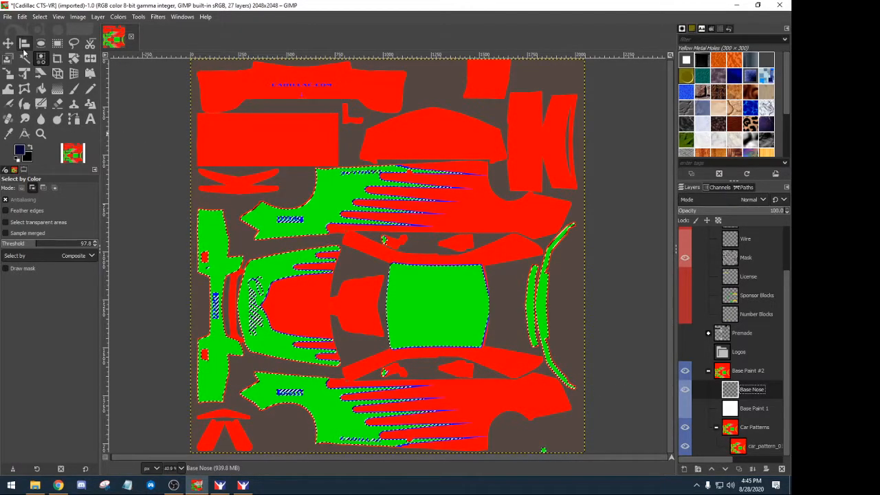
- Bucket-fill the selected green panels navy on Base Nose, then clear the selection
left_click(41, 88)
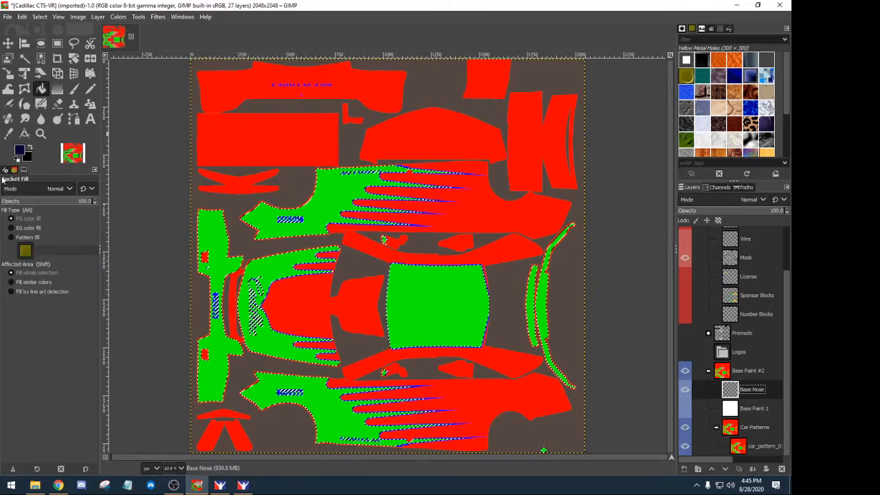
left_click(335, 236)
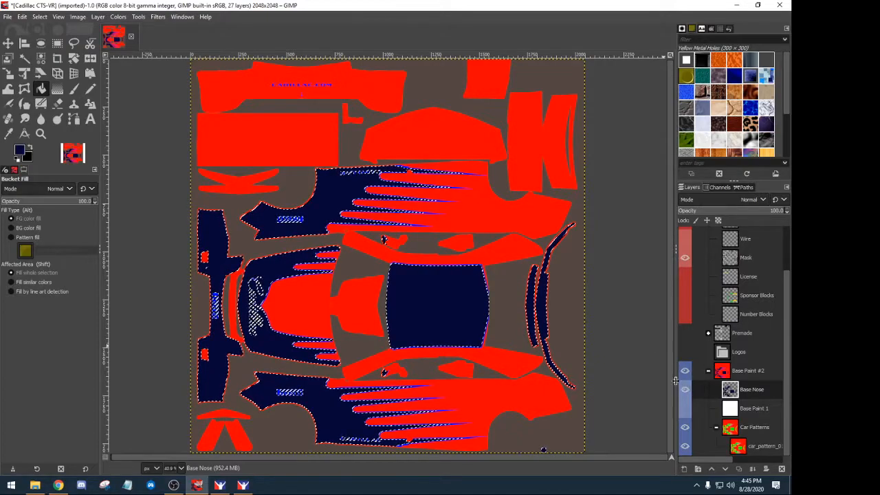
left_click(43, 18)
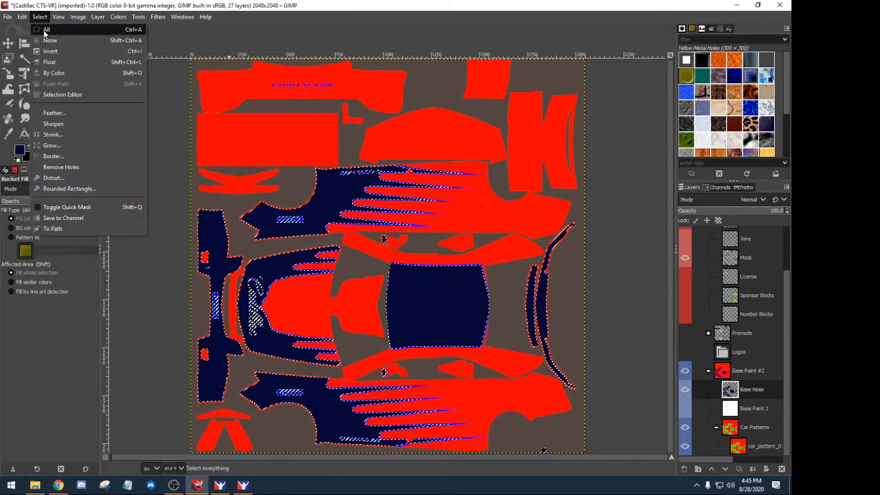
left_click(48, 36)
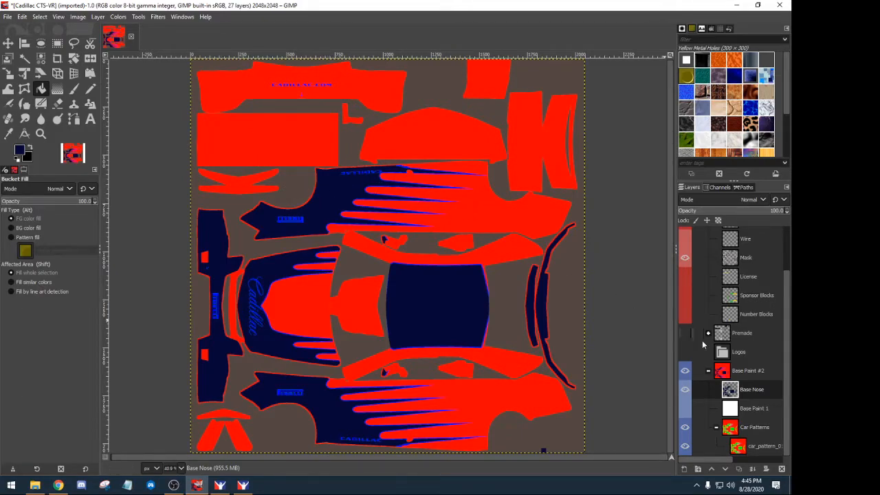
- Toggle the Base Nose layer's visibility to compare, leaving it hidden
left_click(686, 392)
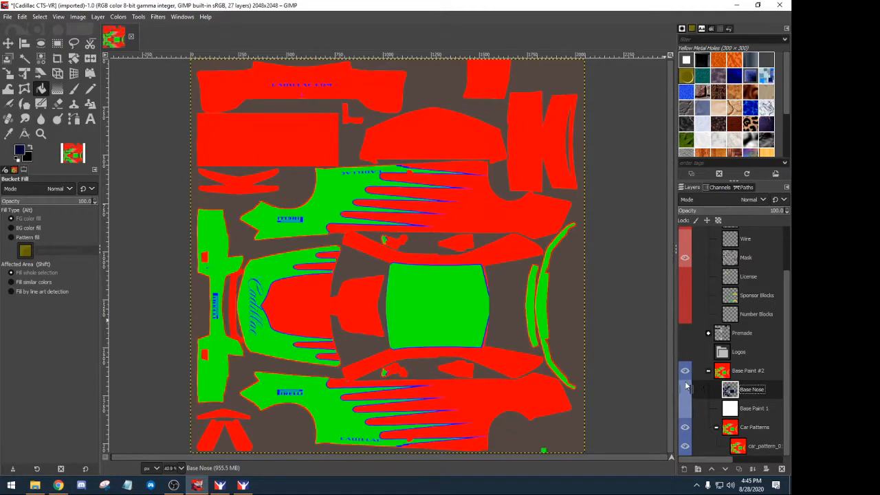
left_click(684, 389)
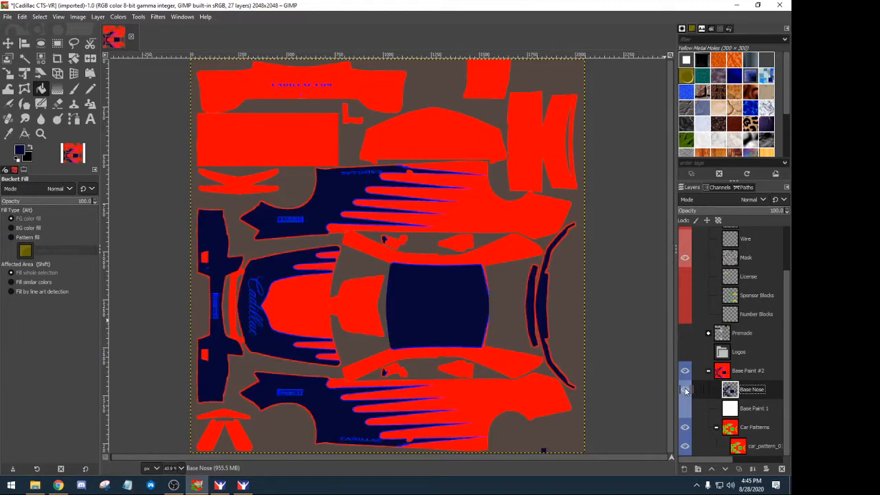
left_click(686, 390)
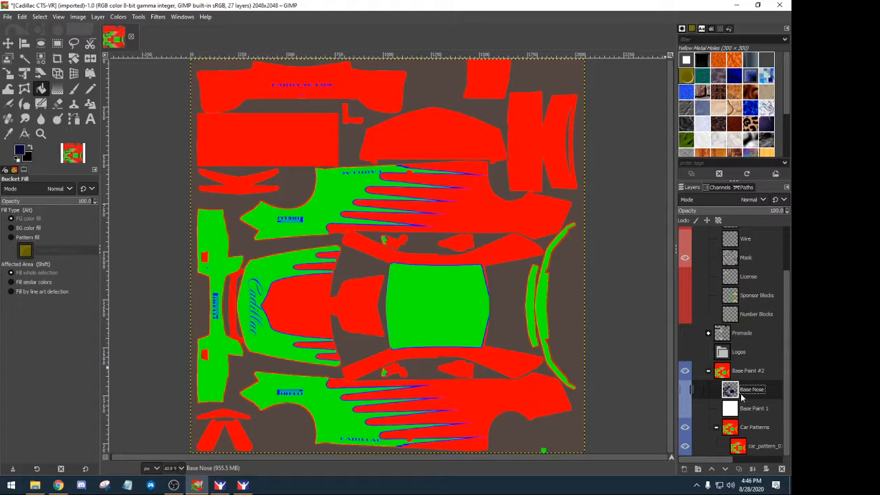
- Zoom in, trial-select the blue outlines by colour, then zoom out and clear the selection
left_click(41, 19)
left_click(40, 17)
scroll(330, 229, "up", 2)
scroll(330, 228, "up", 2)
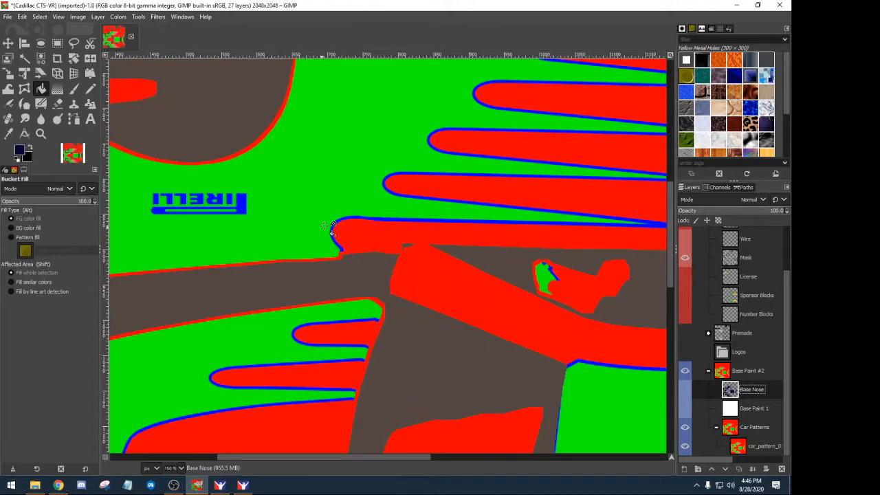
left_click(42, 58)
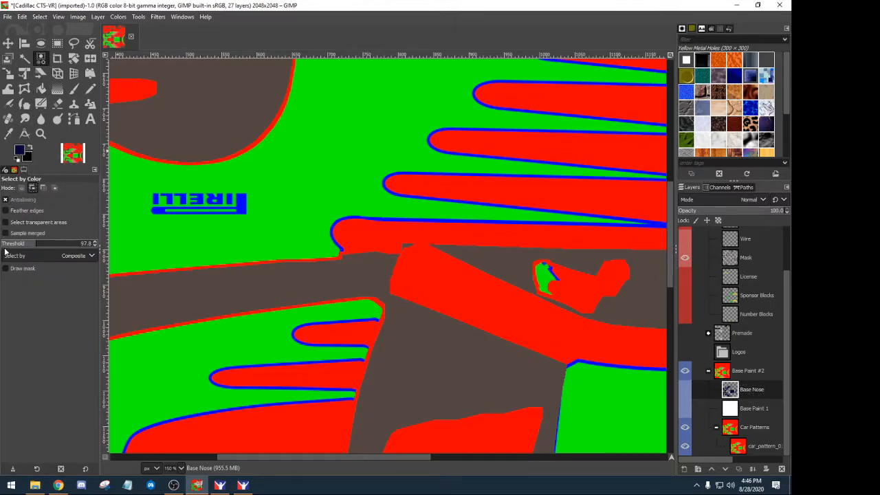
left_click(361, 320)
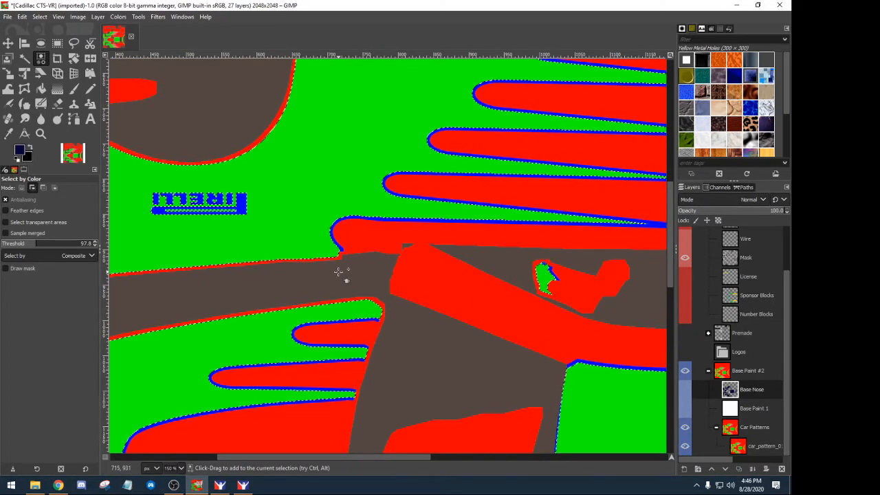
scroll(338, 272, "down", 2)
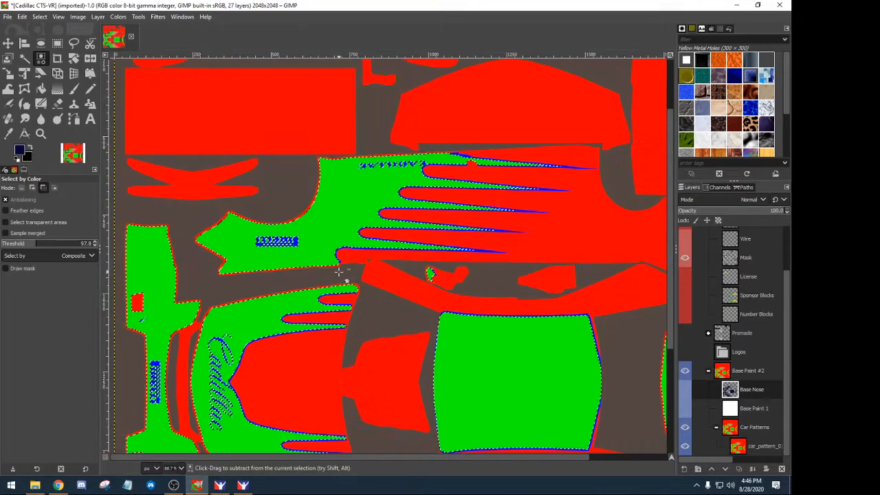
scroll(338, 272, "down", 1)
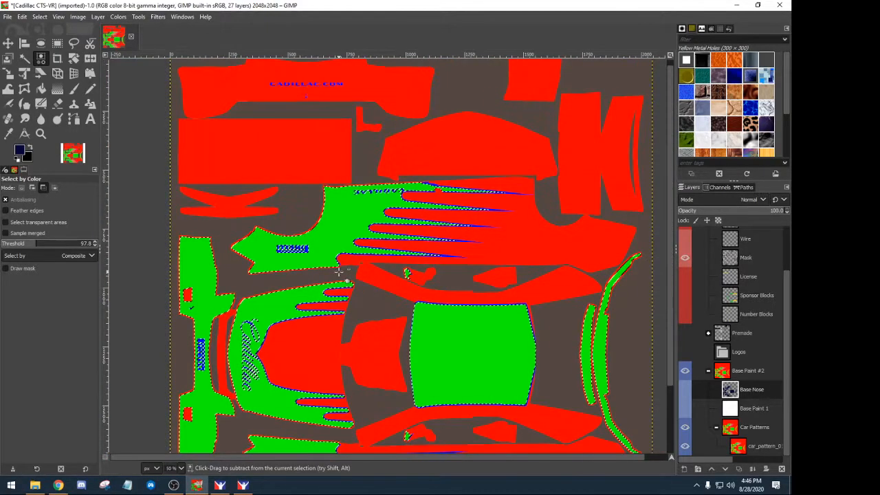
left_click(39, 17)
left_click(55, 40)
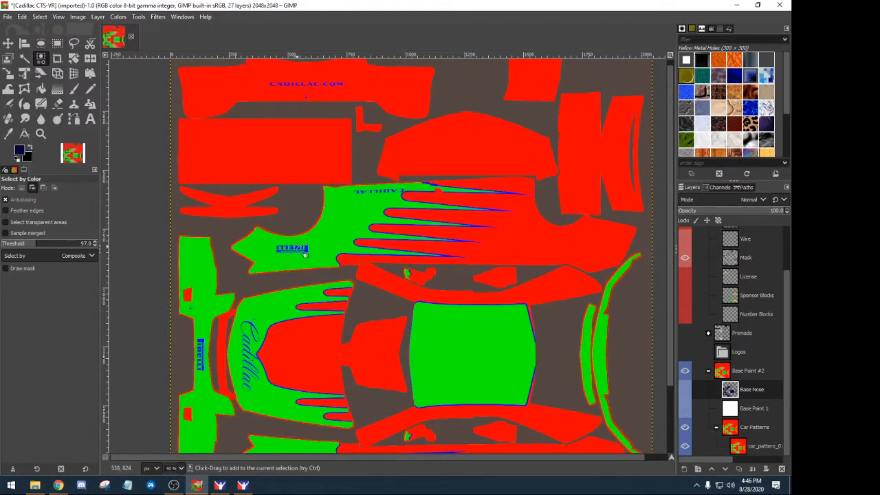
scroll(304, 255, "up", 6)
- Trial-select the blue PIRELLI logo by colour, then clear that selection
left_click(350, 264)
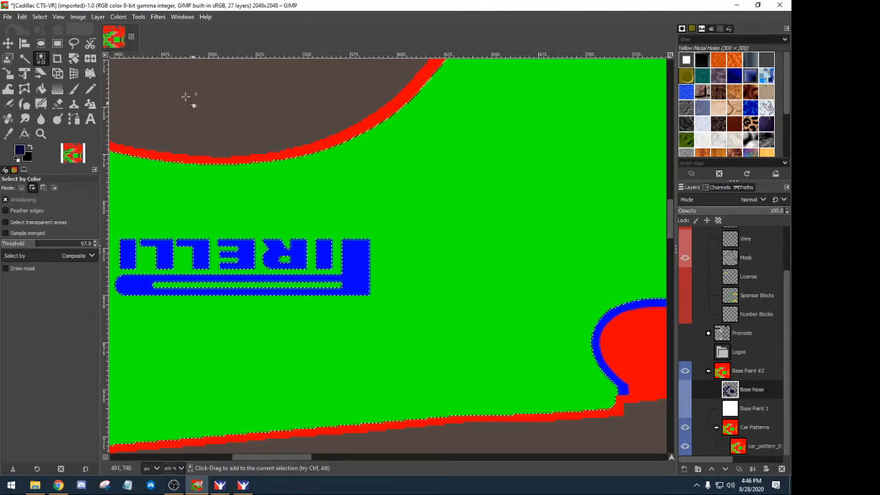
left_click(22, 17)
mouse_move(38, 18)
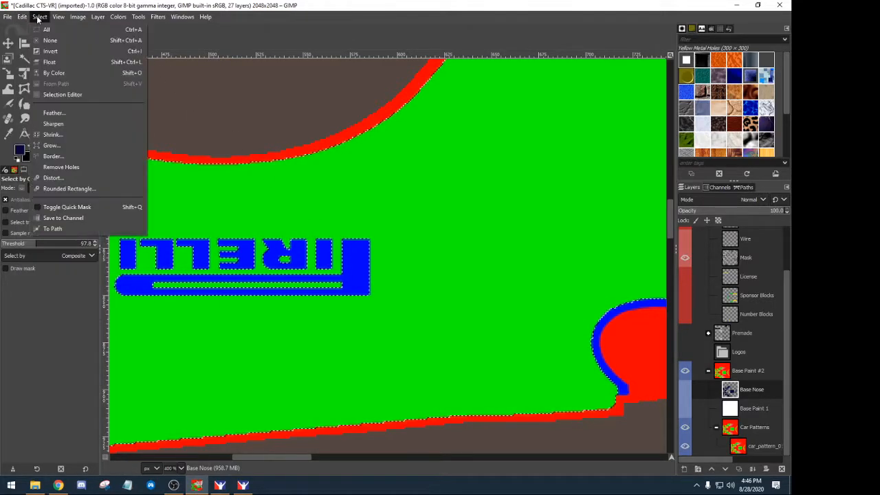
left_click(50, 40)
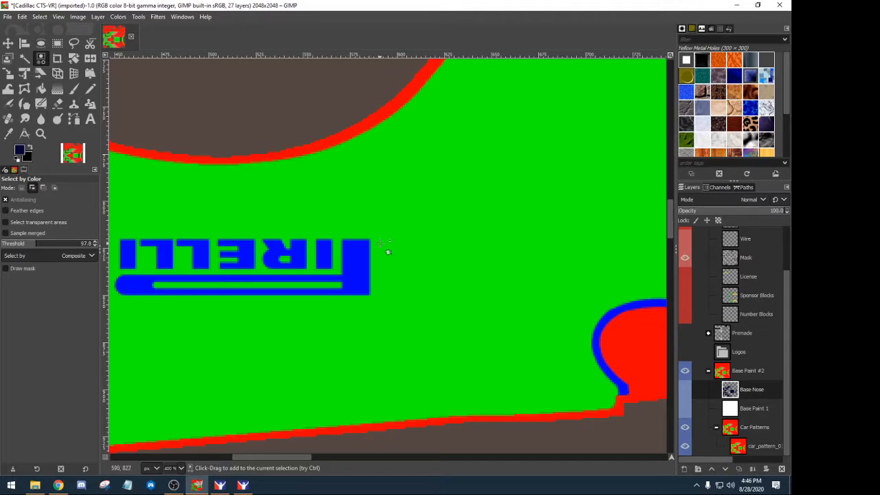
- Lower the colour threshold to 52.8, reselect the blue logo and outlines, then clear it
left_click(20, 244)
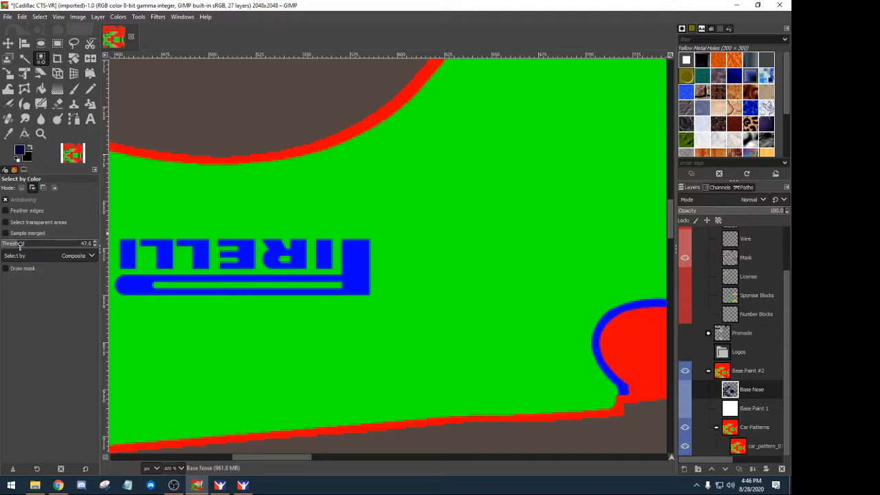
left_click(355, 261)
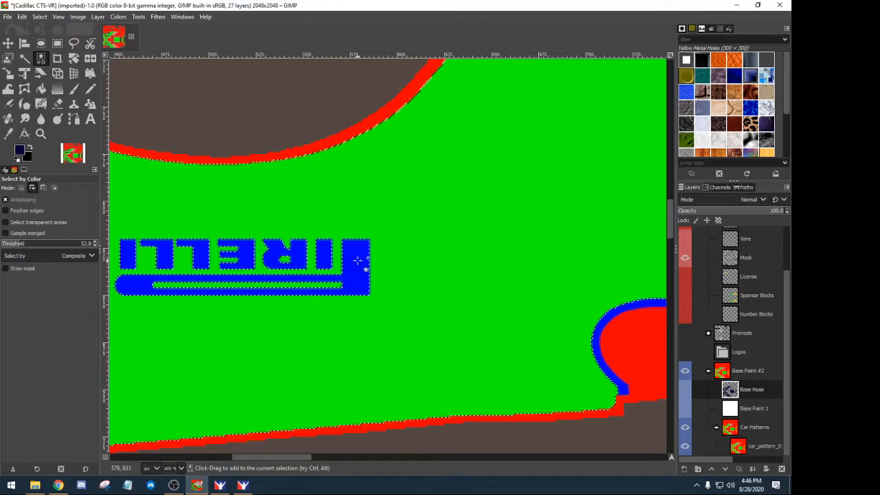
scroll(357, 260, "down", 5, "ctrl")
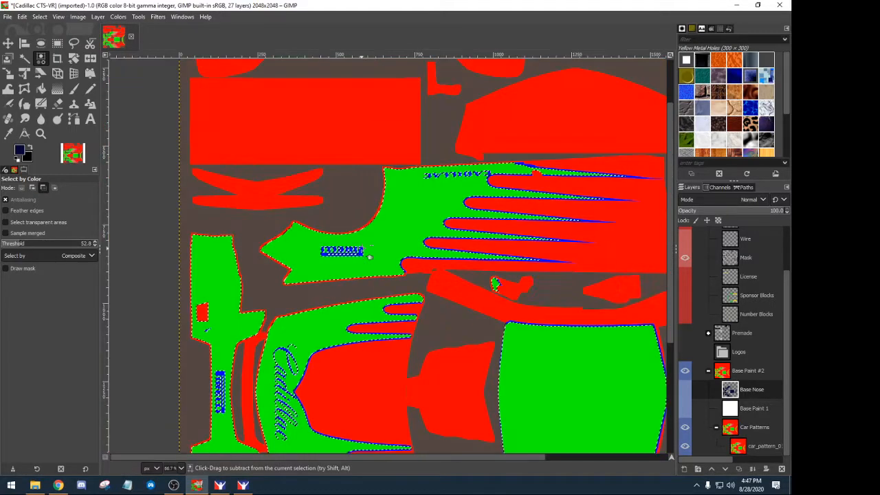
scroll(370, 257, "down", 1, "ctrl")
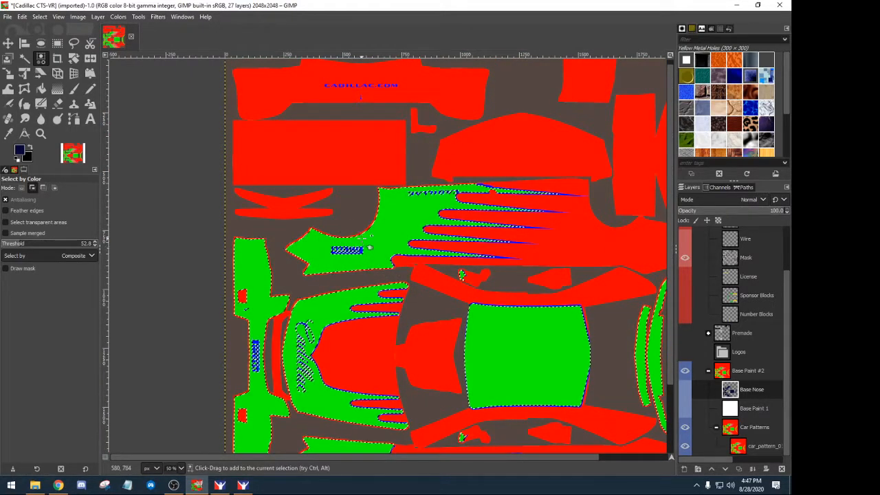
scroll(358, 151, "up", 1)
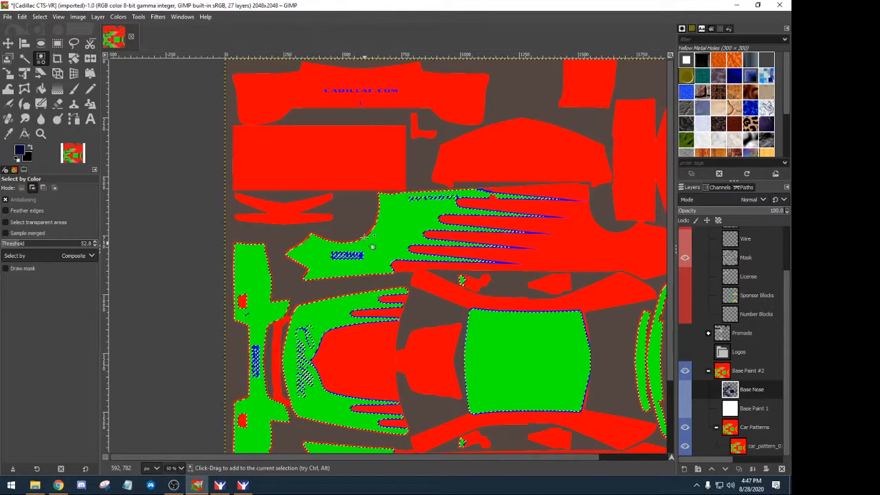
left_click(39, 16)
left_click(48, 38)
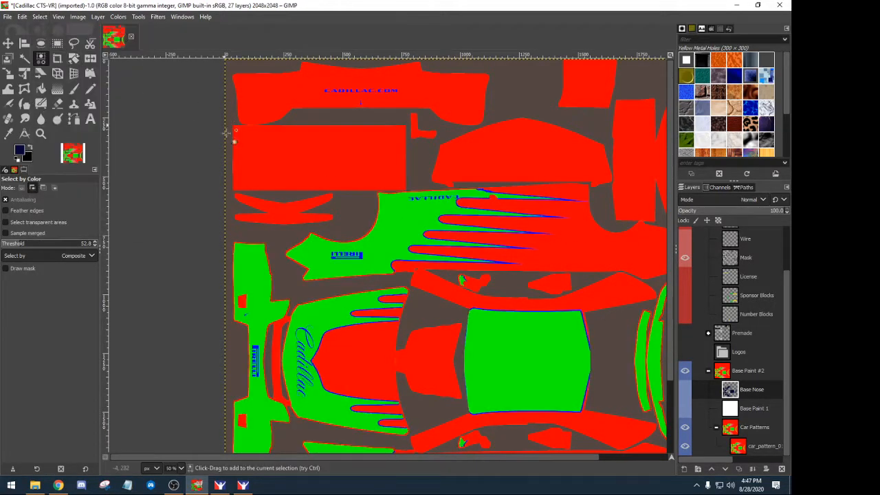
scroll(335, 100, "up", 4)
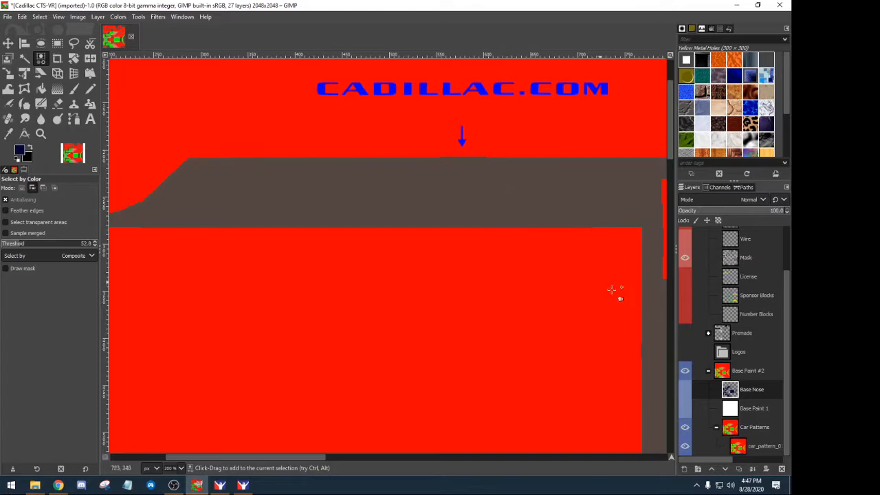
scroll(473, 312, "down", 10)
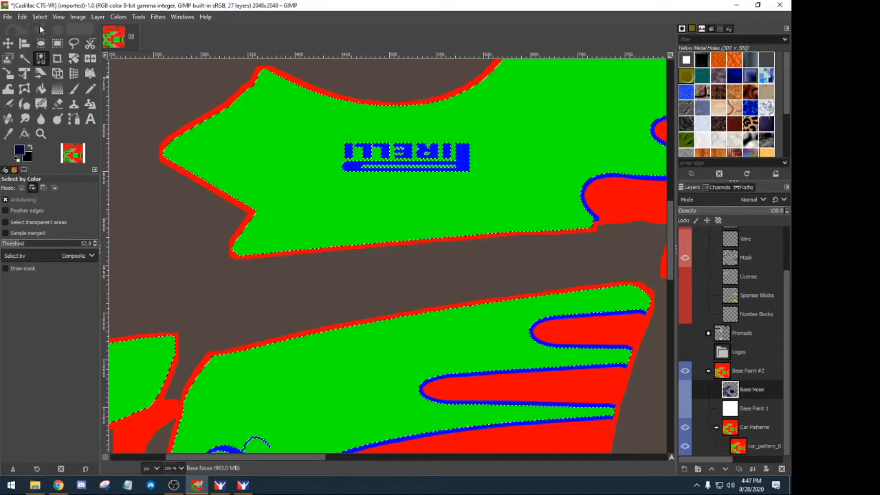
- Add an Accent Blue layer and set the foreground to orange from the recent colours
left_click(684, 468)
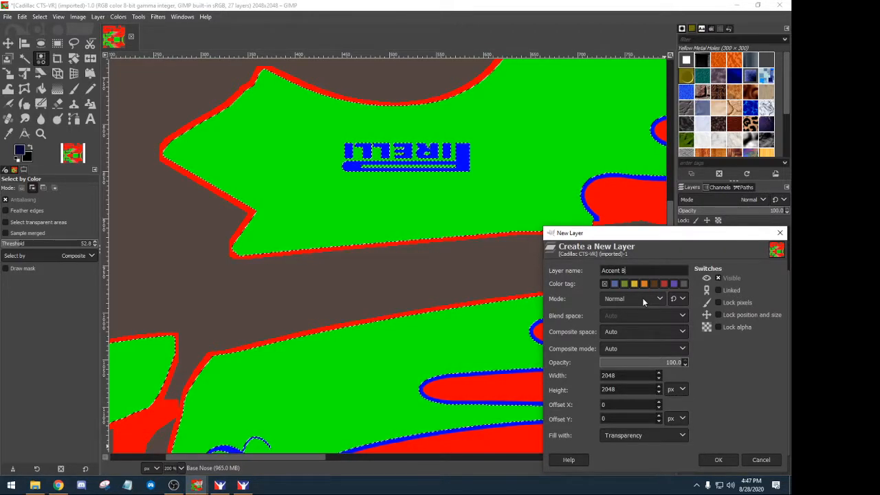
key("Return")
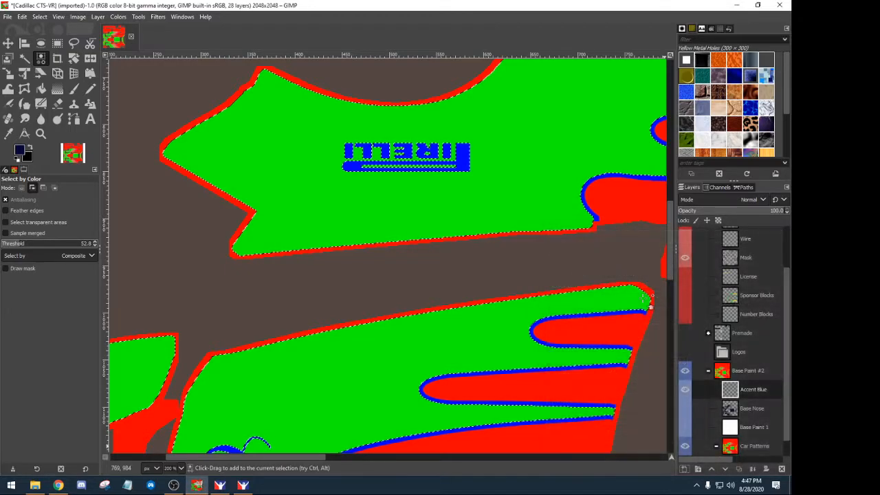
left_click(20, 153)
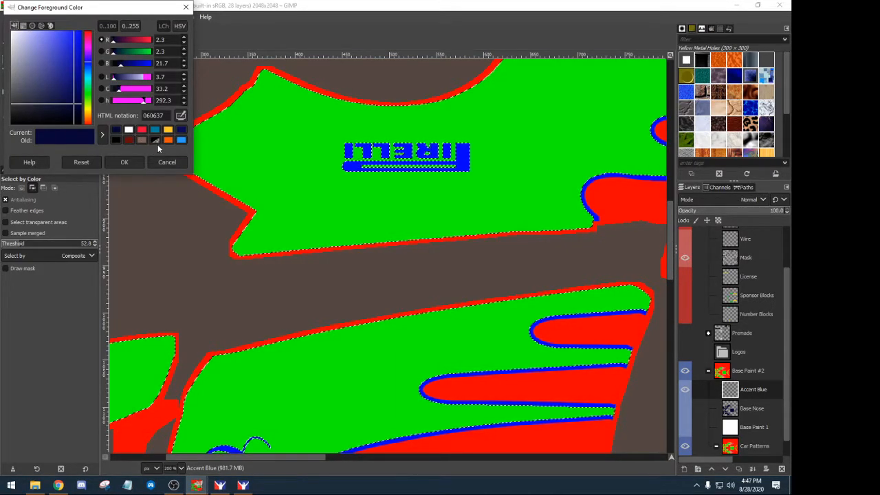
left_click(167, 140)
left_click(125, 162)
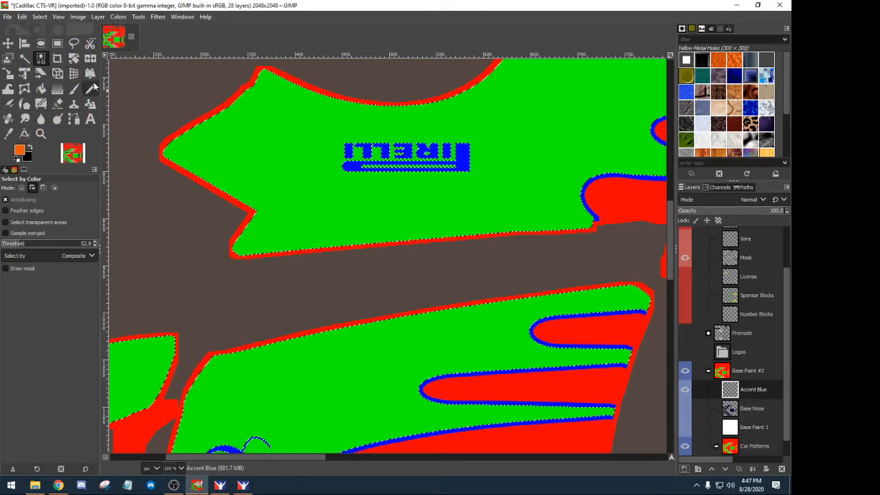
left_click(41, 88)
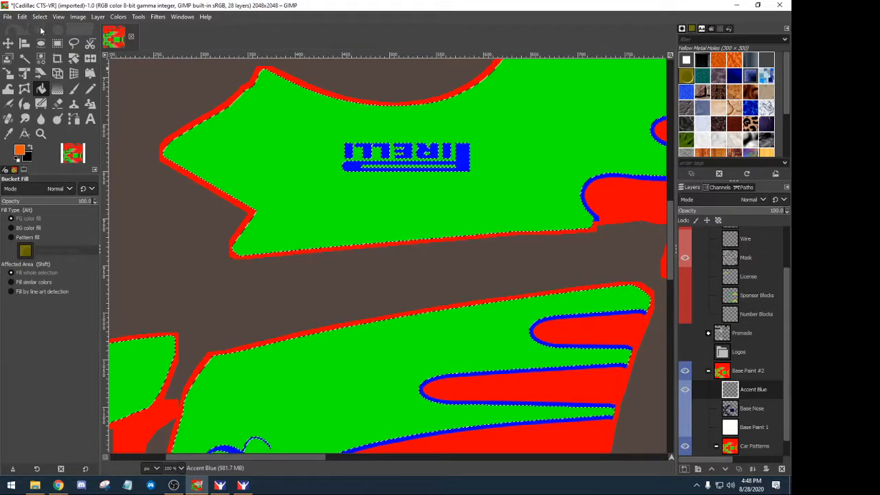
- Clear the selection and select the blue flame outlines and logo by colour on car_pattern
left_click(22, 17)
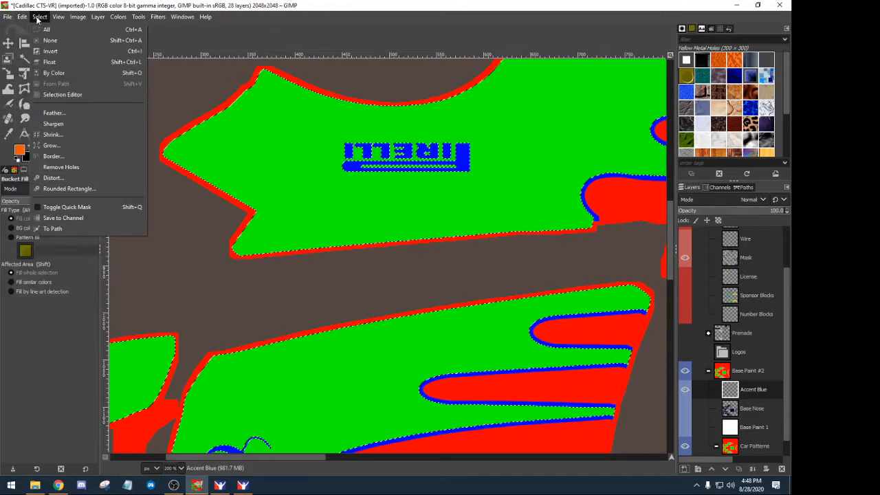
left_click(43, 40)
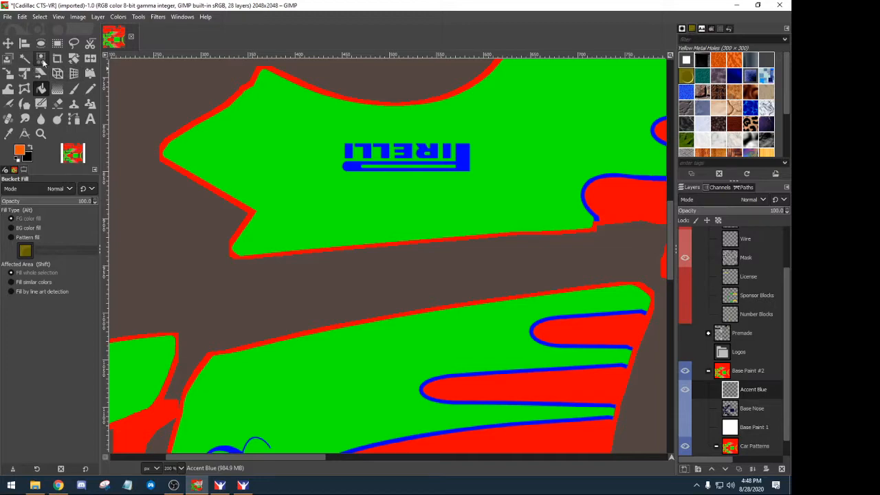
left_click(41, 58)
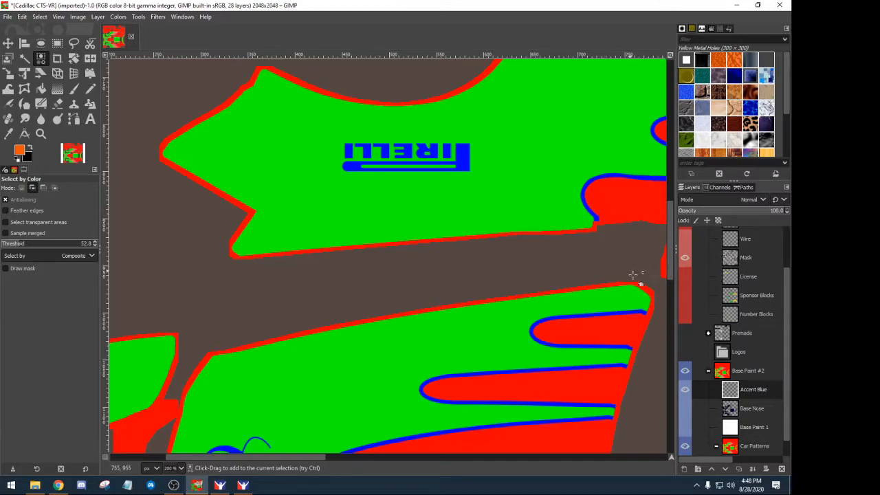
scroll(738, 415, "down", 1)
left_click(743, 445)
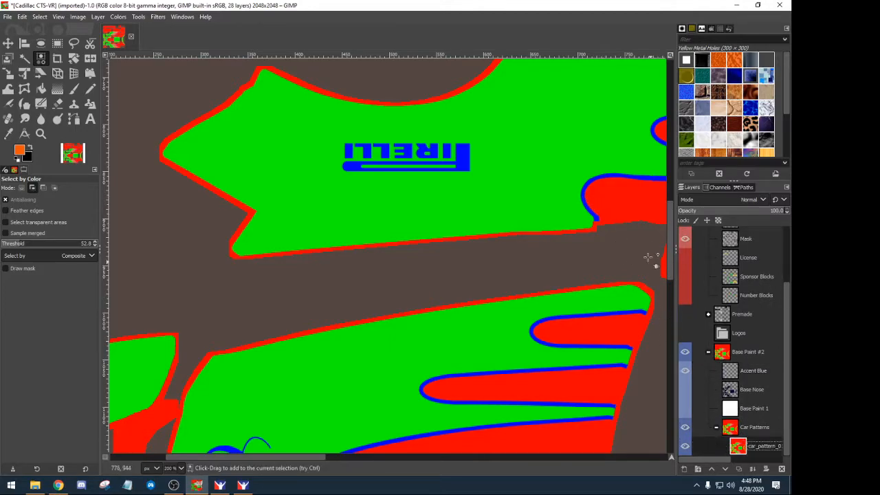
left_click(587, 183)
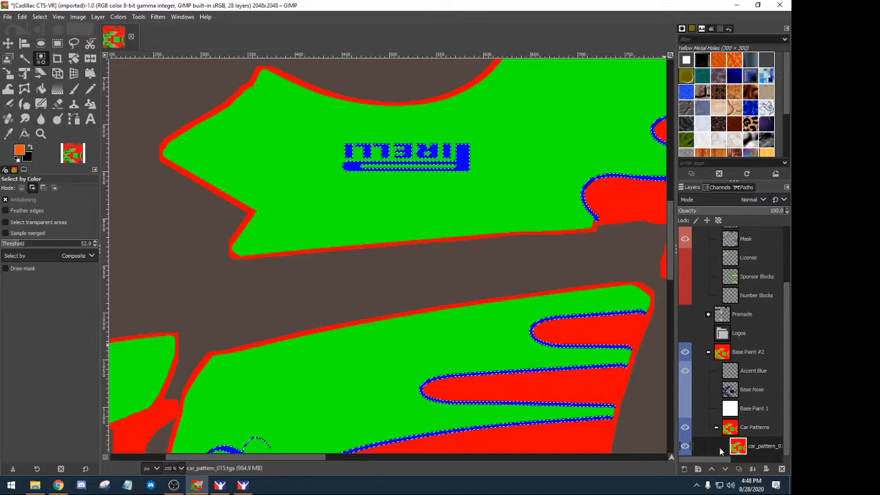
- Make Accent Blue the active layer with Bucket Fill ready to paint orange
left_click(729, 372)
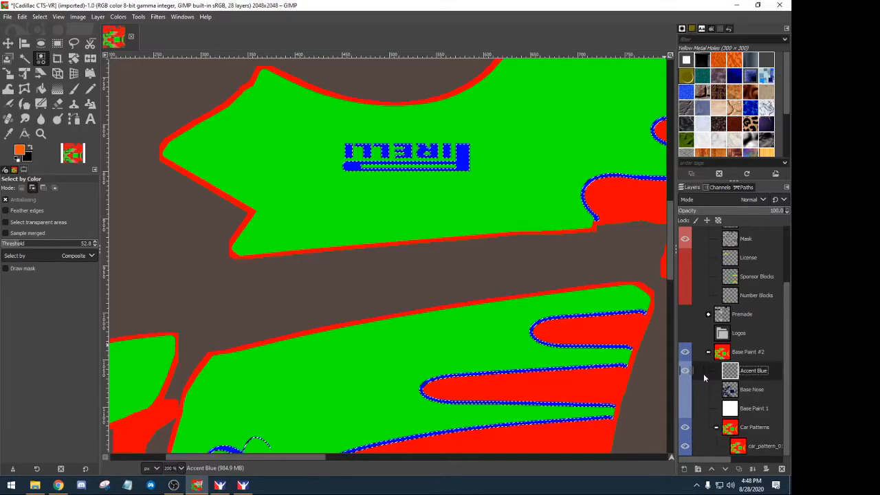
scroll(503, 314, "down", 3)
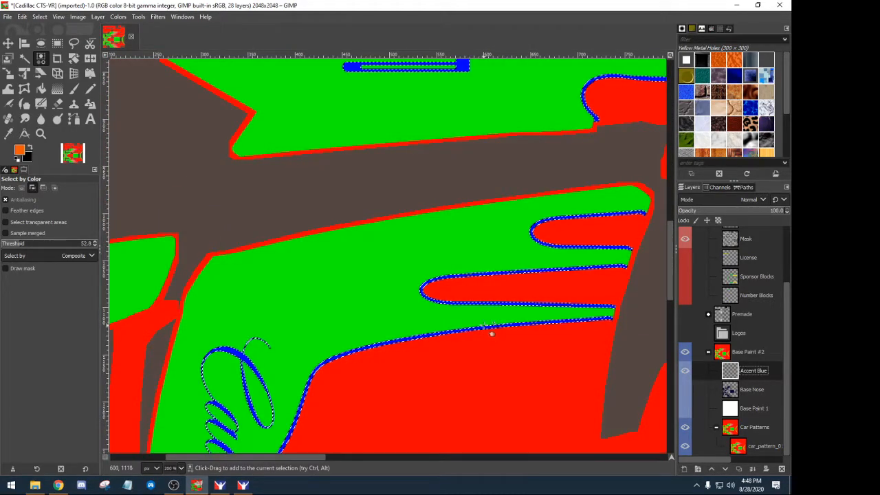
scroll(484, 335, "up", 8)
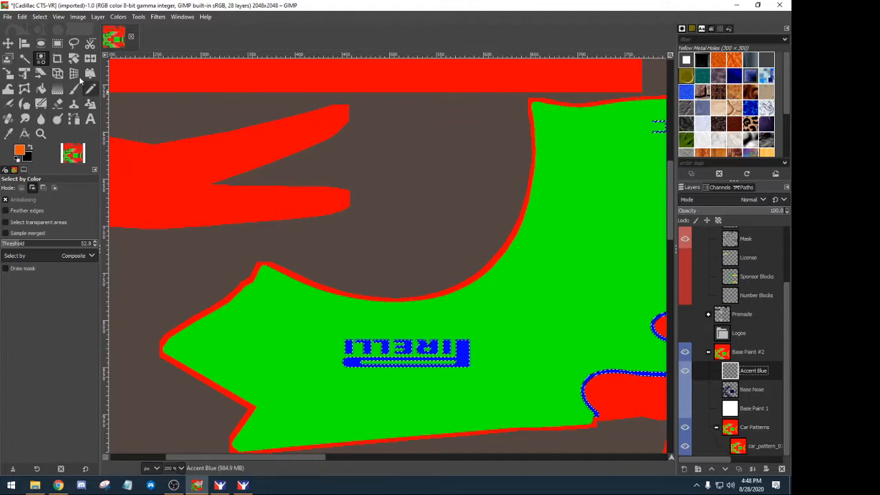
left_click(41, 88)
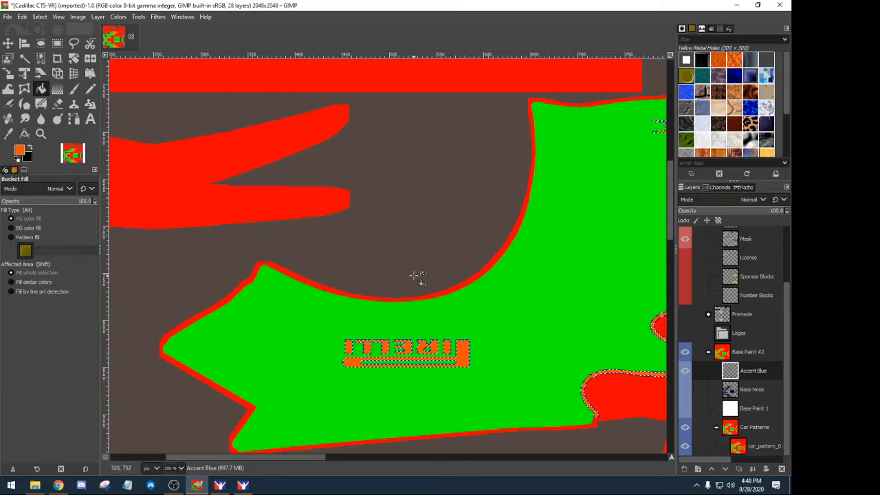
- Clear the current selection after the orange accent fill
scroll(416, 277, "up", 5)
scroll(413, 275, "down", 3)
scroll(416, 275, "down", 3)
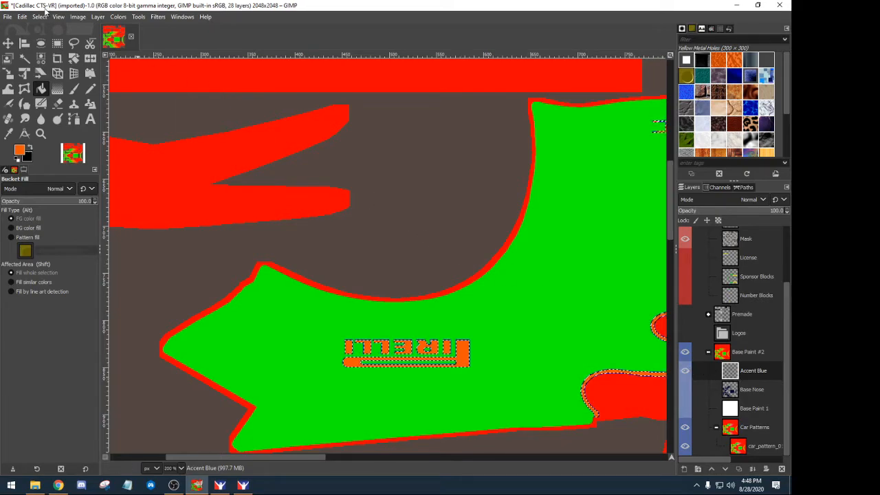
left_click(39, 17)
left_click(42, 42)
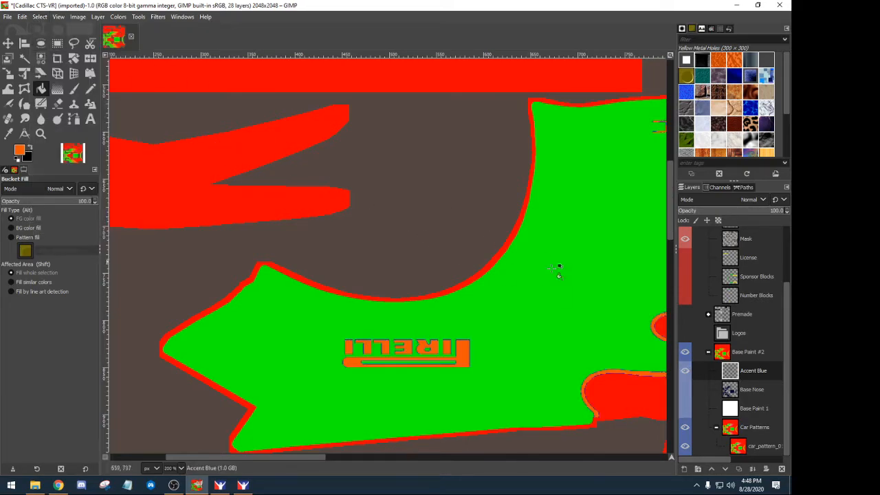
- Toggle Accent Blue off and on to compare, then show the navy Base Nose layer
left_click(685, 371)
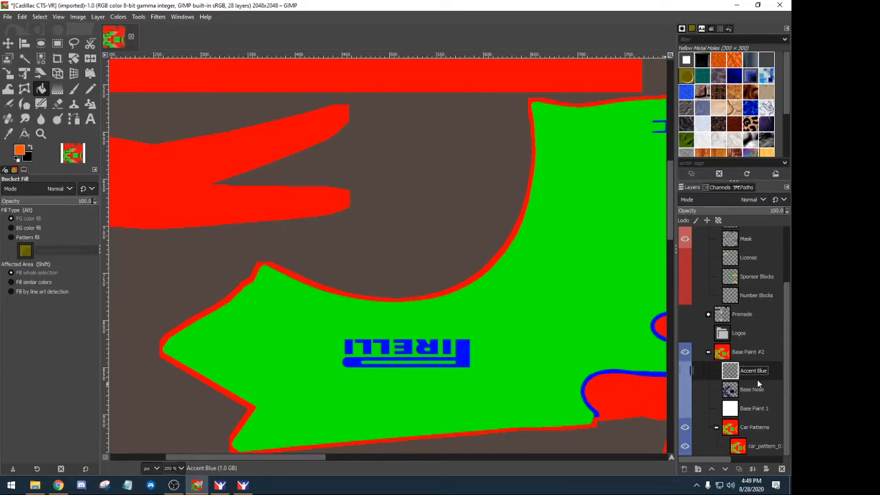
left_click(686, 371)
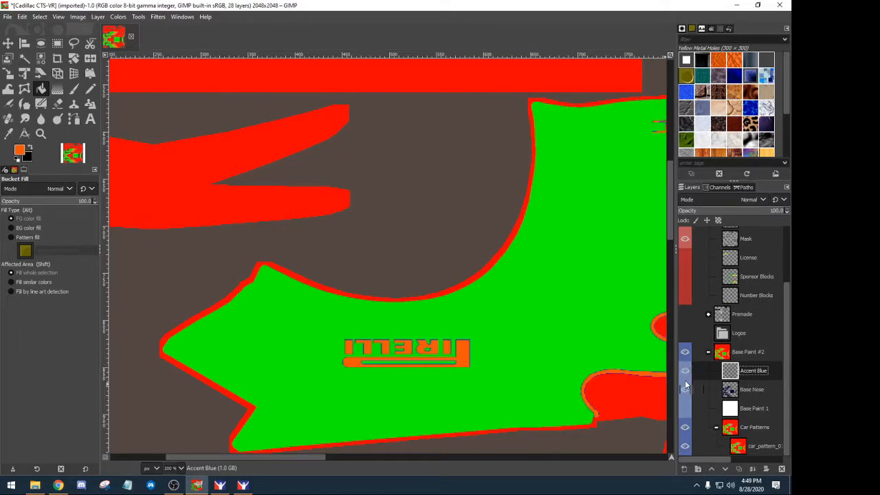
left_click(685, 389)
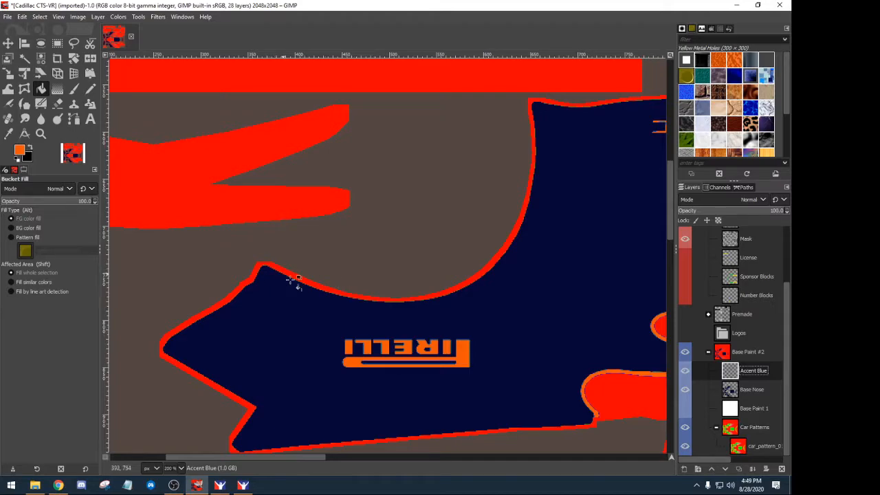
- Hide the Car Patterns layer and show white Base Paint 1, zooming around to check
scroll(330, 298, "up", 5)
scroll(331, 297, "down", 5)
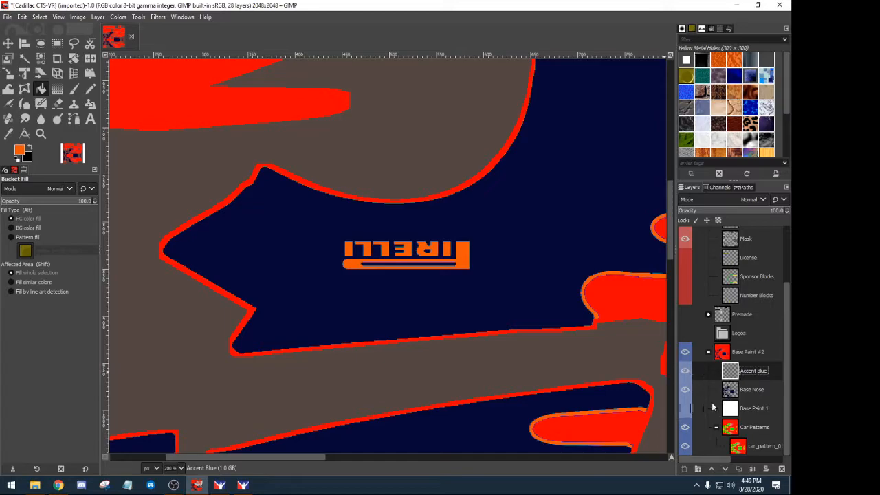
left_click(685, 429)
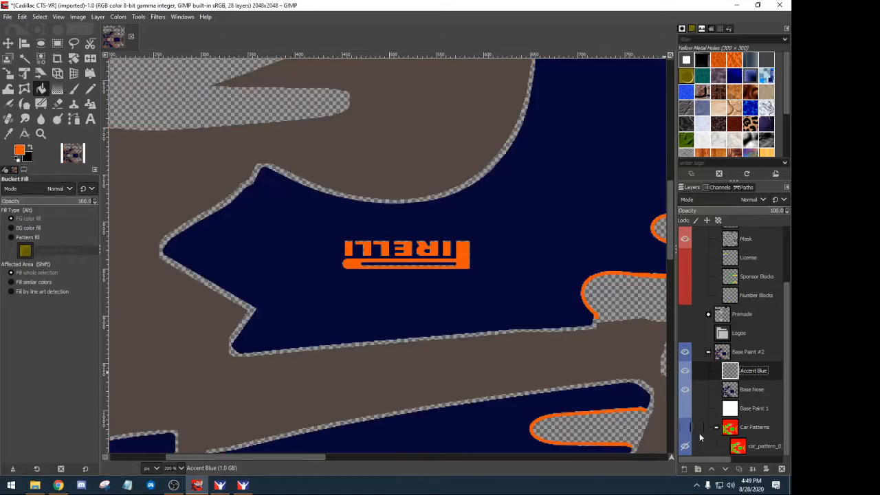
left_click(685, 408)
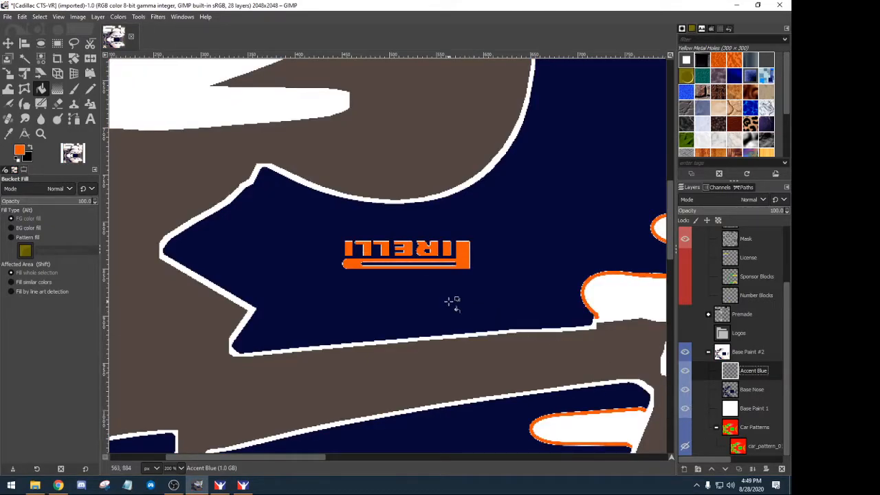
scroll(451, 301, "down", 1)
scroll(450, 301, "down", 2)
scroll(448, 300, "up", 4)
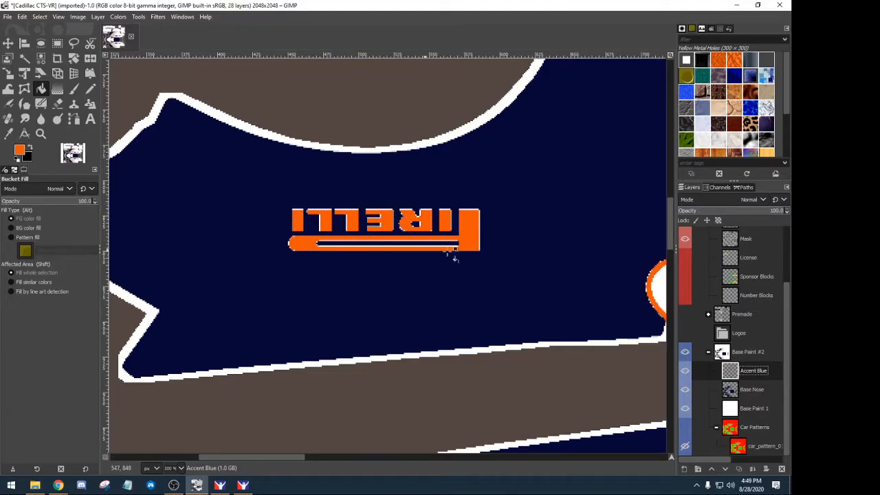
scroll(505, 325, "down", 4)
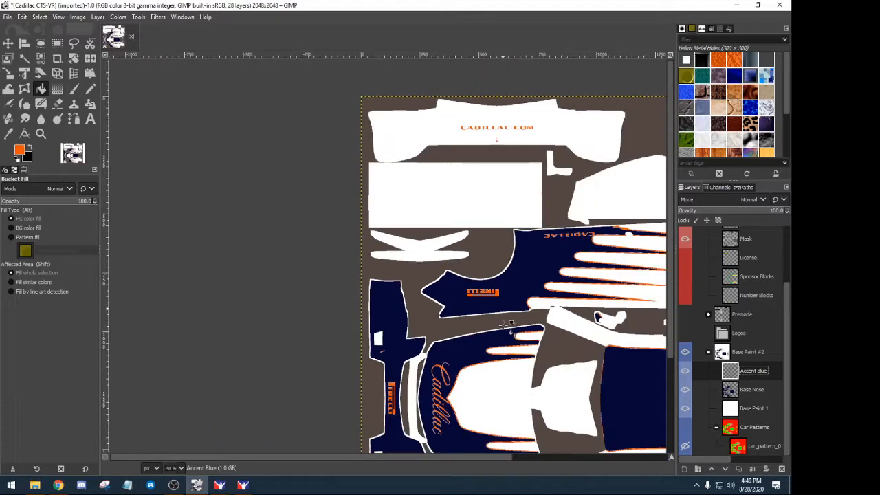
scroll(484, 317, "down", 1)
scroll(483, 318, "down", 1)
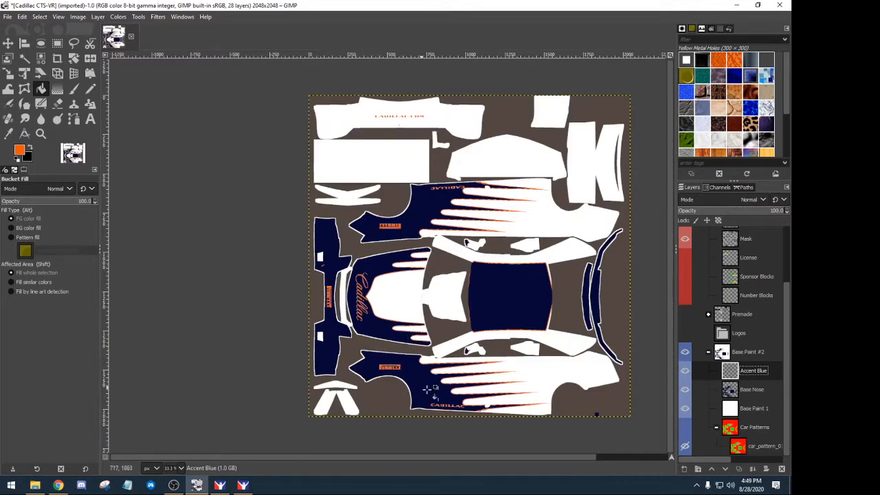
scroll(445, 379, "up", 5)
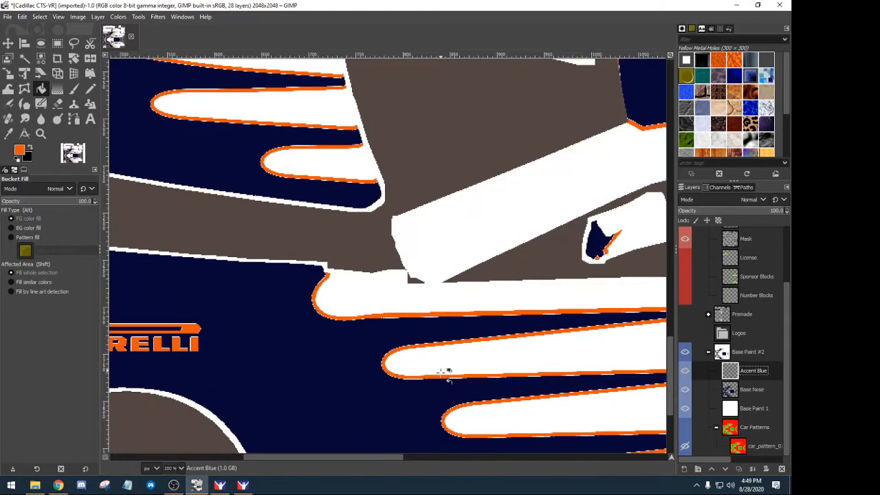
scroll(435, 342, "up", 4)
scroll(435, 343, "down", 4)
scroll(424, 322, "down", 2)
scroll(424, 322, "down", 3)
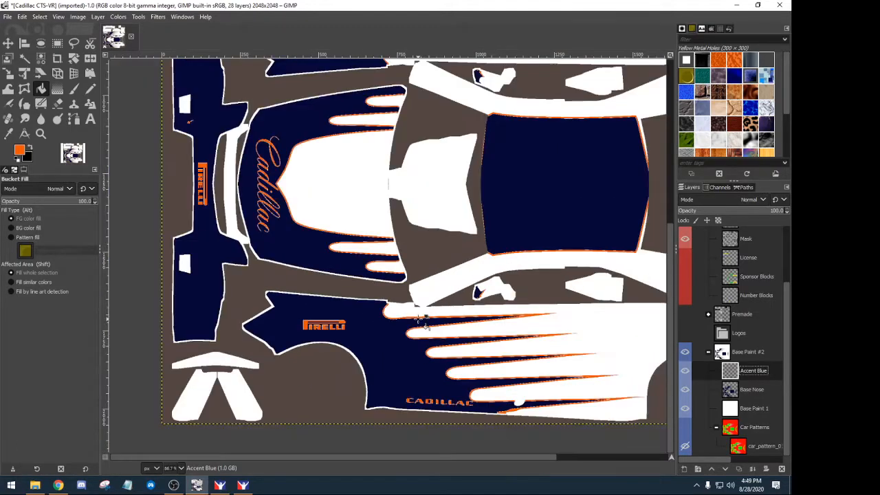
scroll(432, 315, "up", 2)
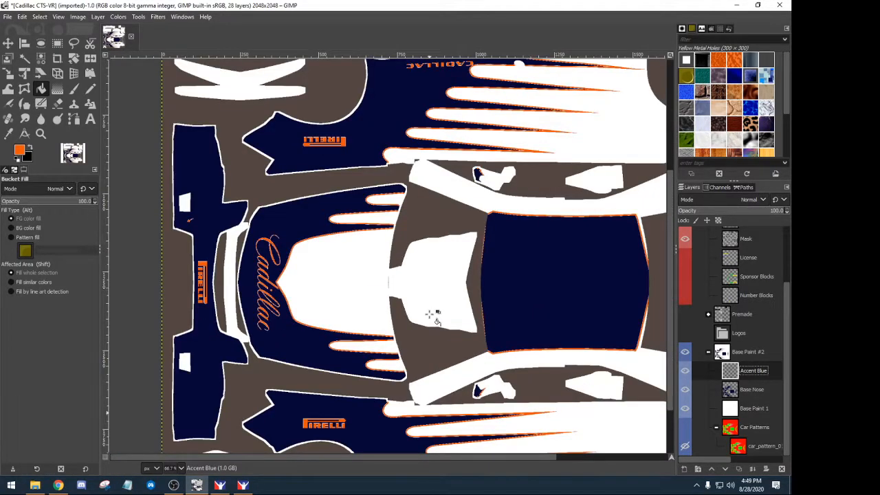
scroll(431, 315, "down", 1)
scroll(440, 311, "down", 1)
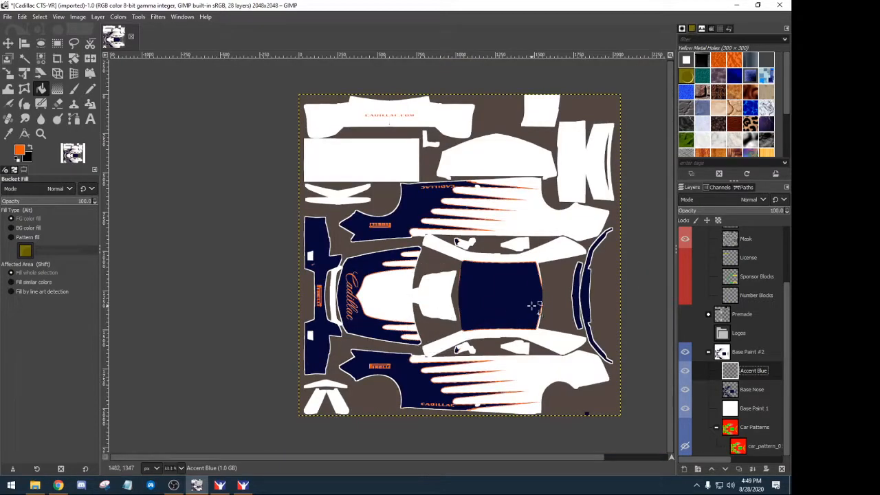
- Toggle the Base Paint #2 group and its layers to compare, then show the Premade decals
left_click(685, 351)
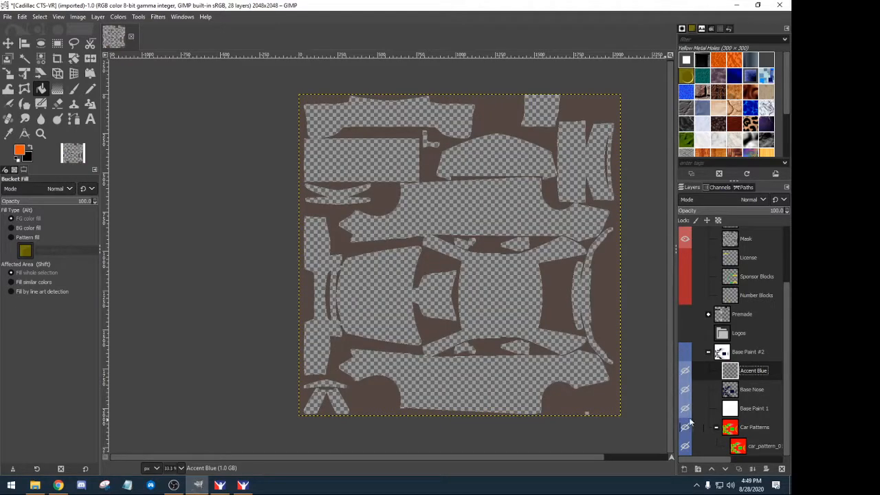
left_click(685, 351)
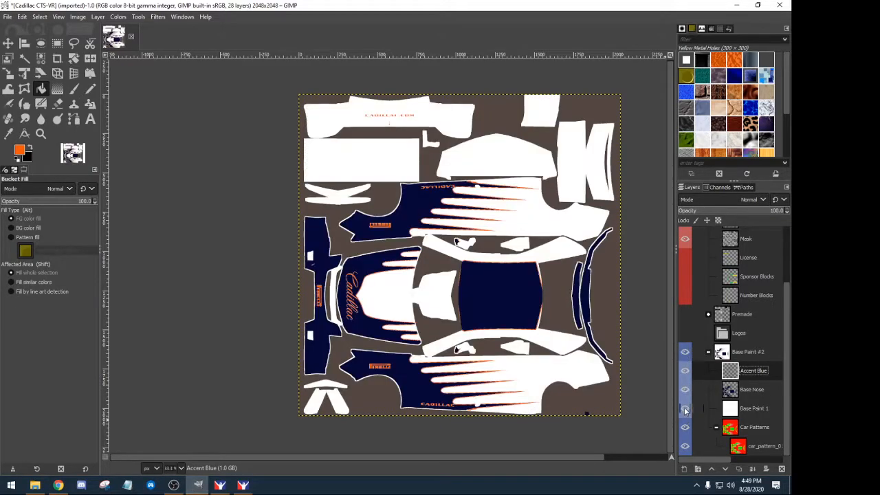
left_click(685, 389)
left_click(685, 407)
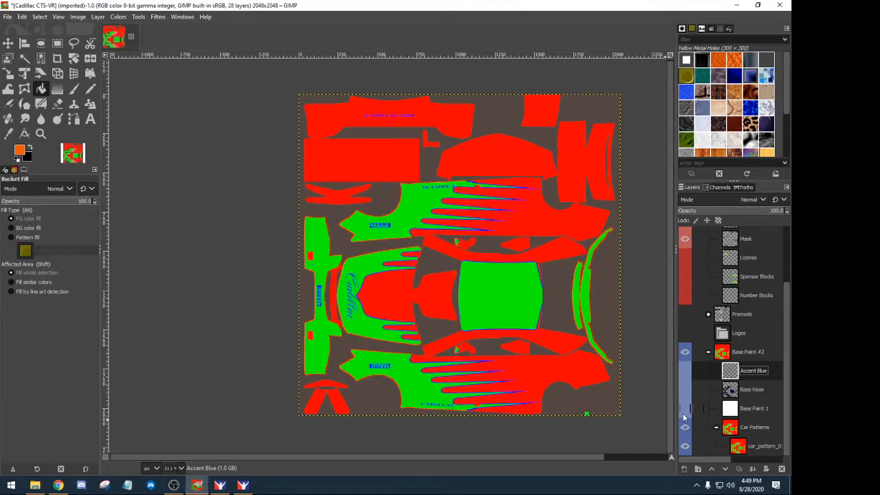
left_click(684, 407)
left_click(685, 390)
left_click(685, 371)
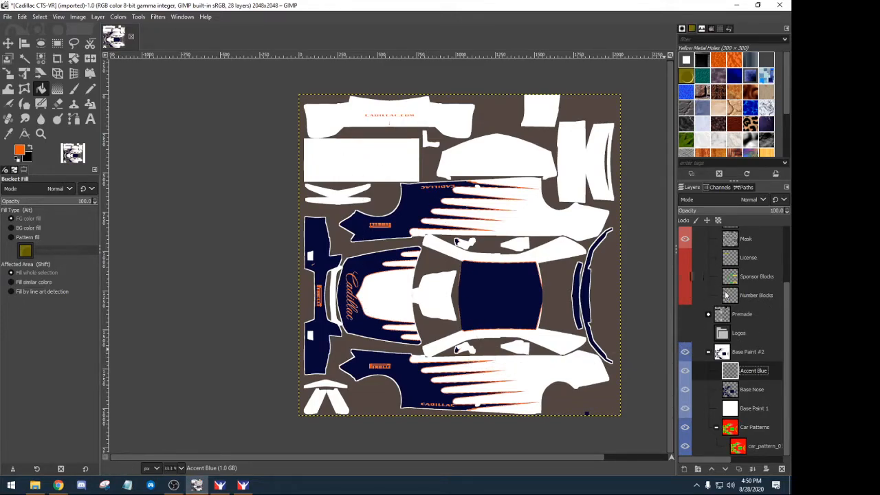
left_click(685, 316)
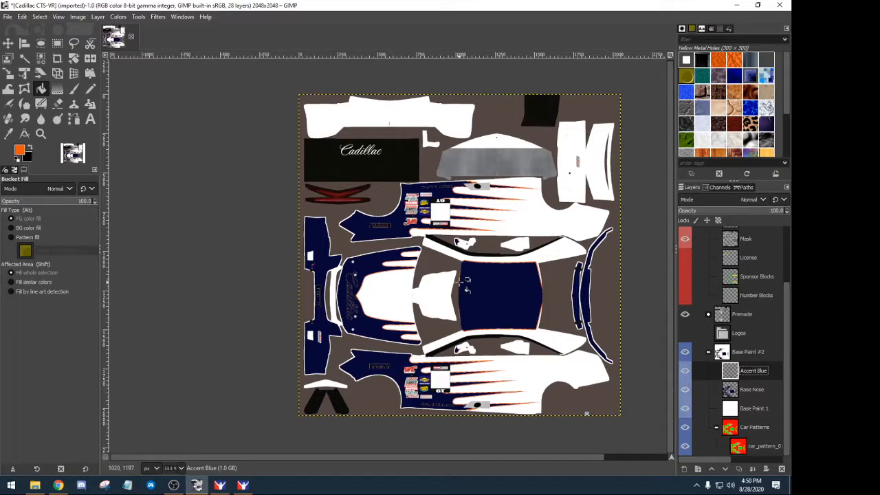
- Fit the image to the window and hide the Premade group's Color Change layer, revealing orange Pirelli and CADILLAC.COM lettering
left_click(58, 17)
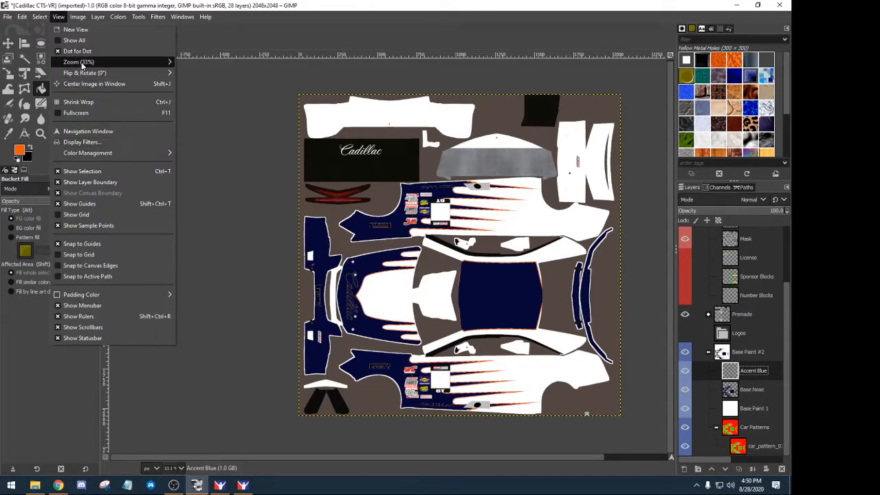
mouse_move(81, 62)
left_click(215, 95)
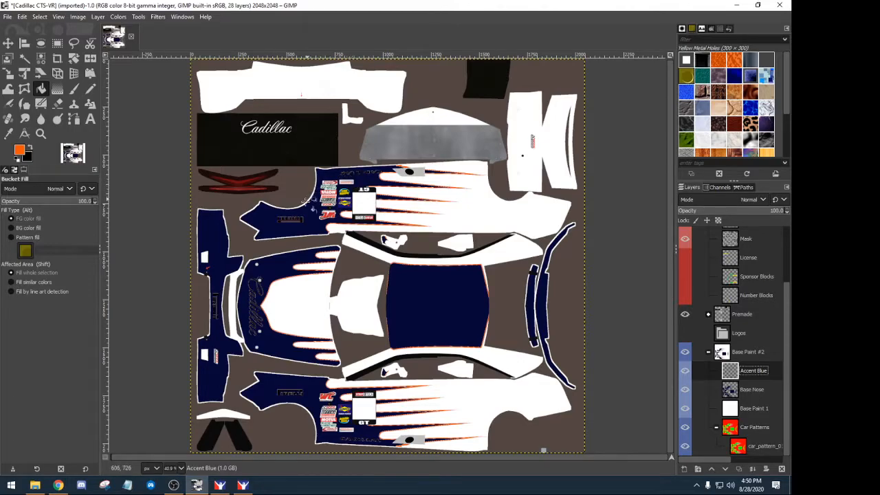
left_click(707, 314)
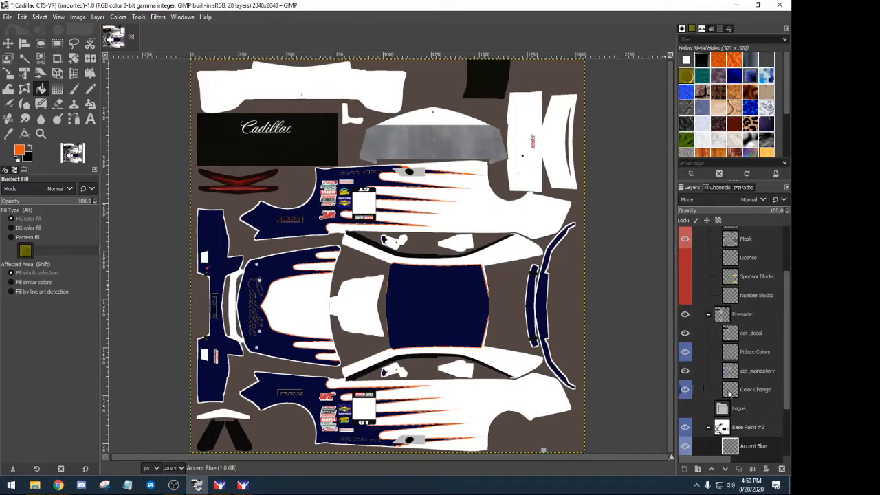
left_click(685, 390)
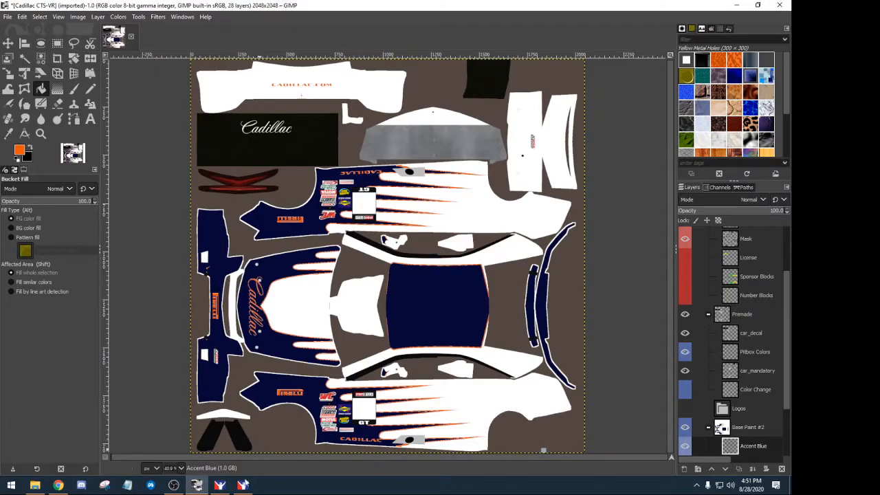
- Start exporting the livery and choose TarGA image as the export file type
left_click(36, 486)
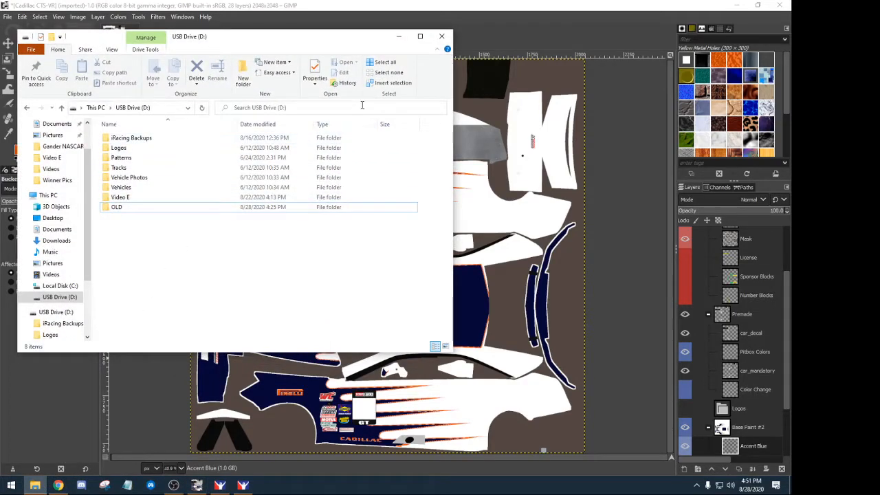
left_click(399, 36)
left_click(8, 17)
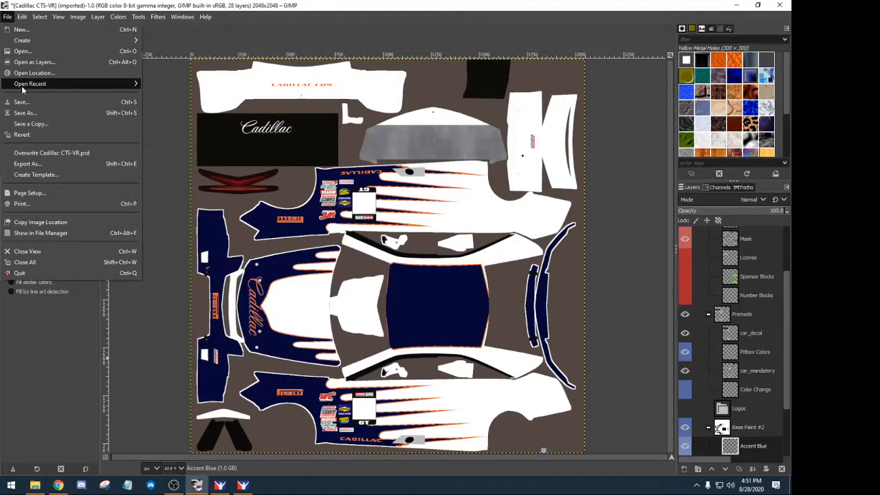
left_click(39, 165)
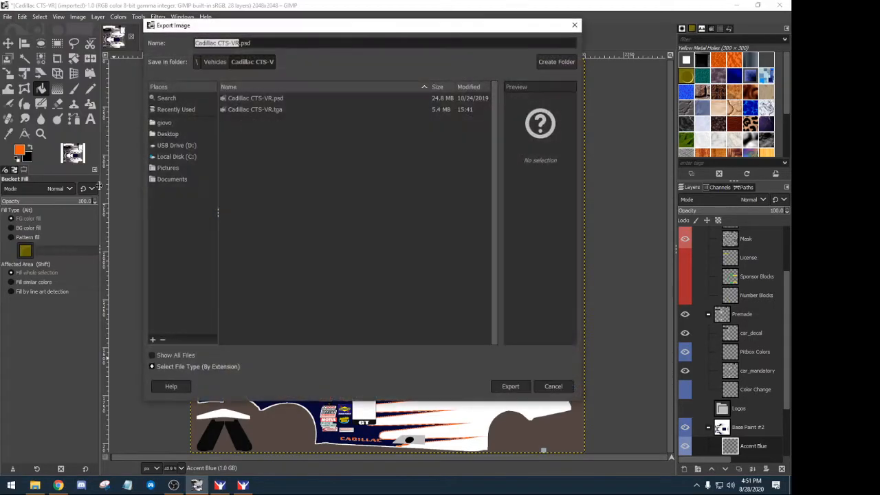
left_click(186, 367)
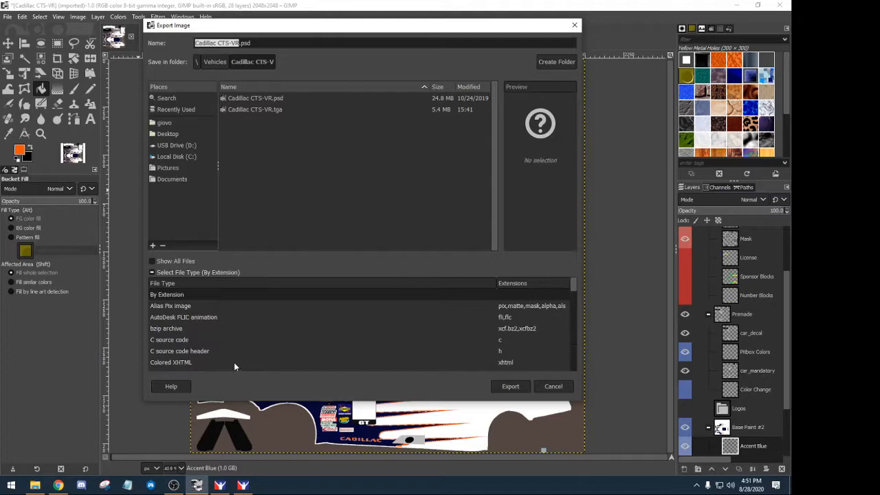
scroll(235, 359, "down", 5)
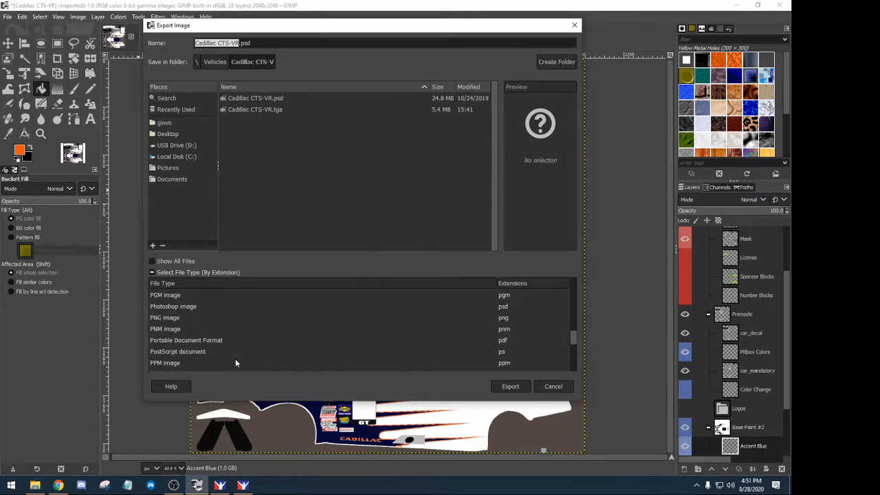
scroll(235, 358, "down", 2)
left_click(159, 346)
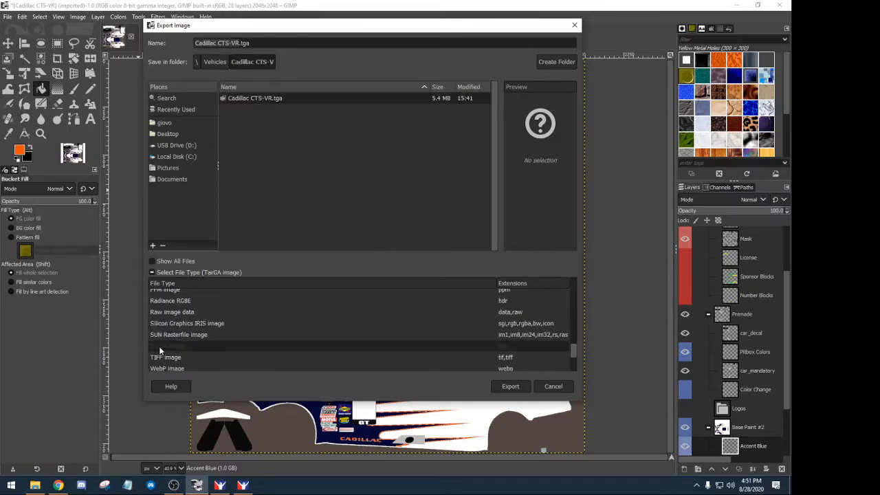
- Export as Cadillac CTS-V.tga instead of overwriting Cadillac CTS-VR.tga, accepting the TGA settings
left_click(508, 387)
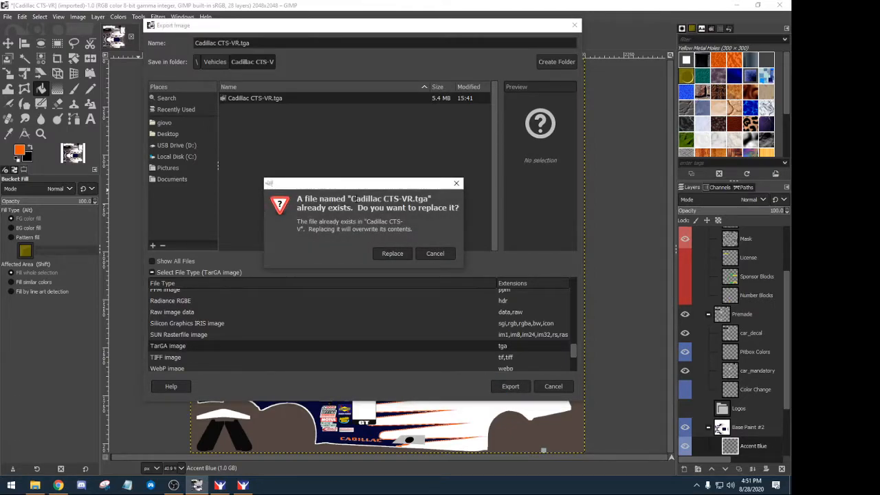
left_click(433, 253)
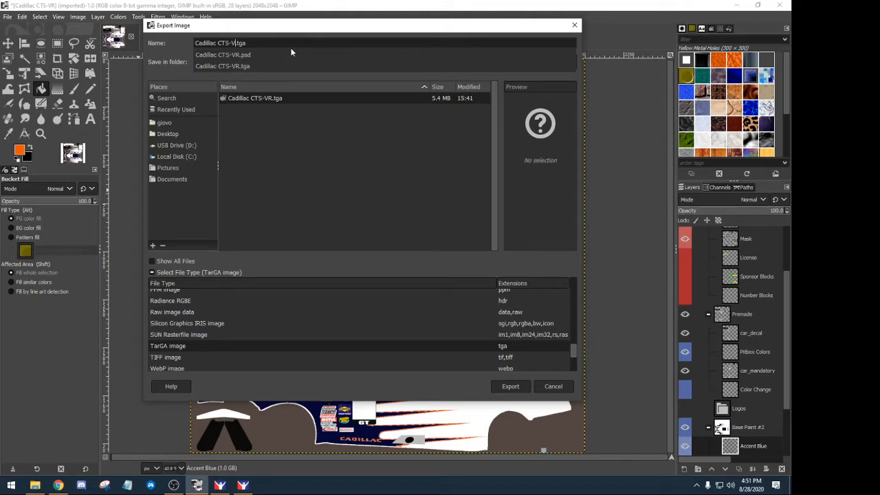
key("Return")
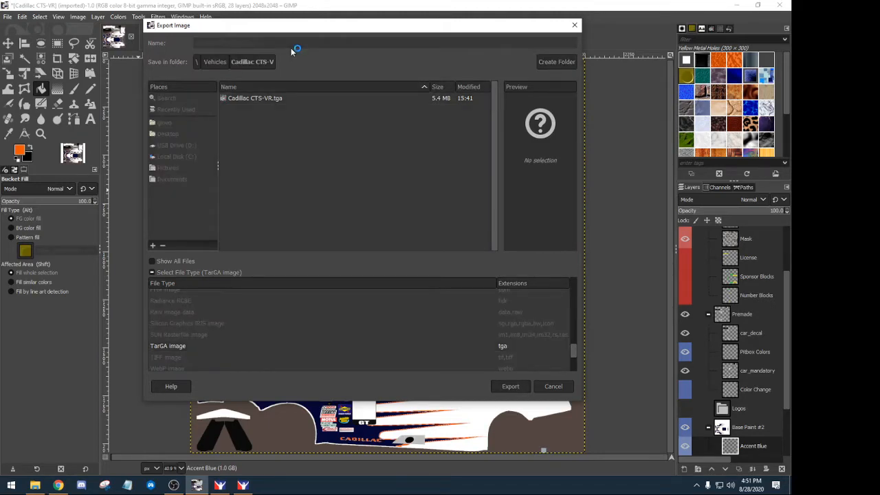
left_click(397, 280)
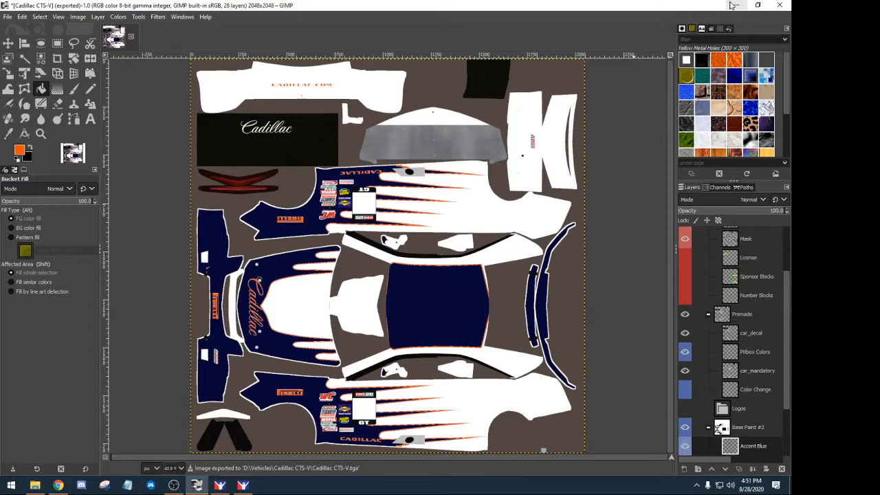
- Switch to iRacing and play, rewind and pause the Brands Hatch replay to review the Cadillac
left_click(732, 5)
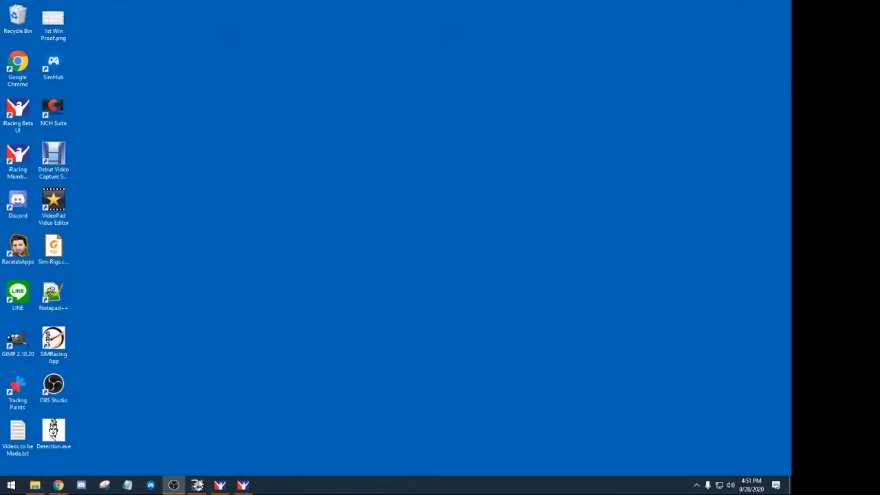
left_click(243, 486)
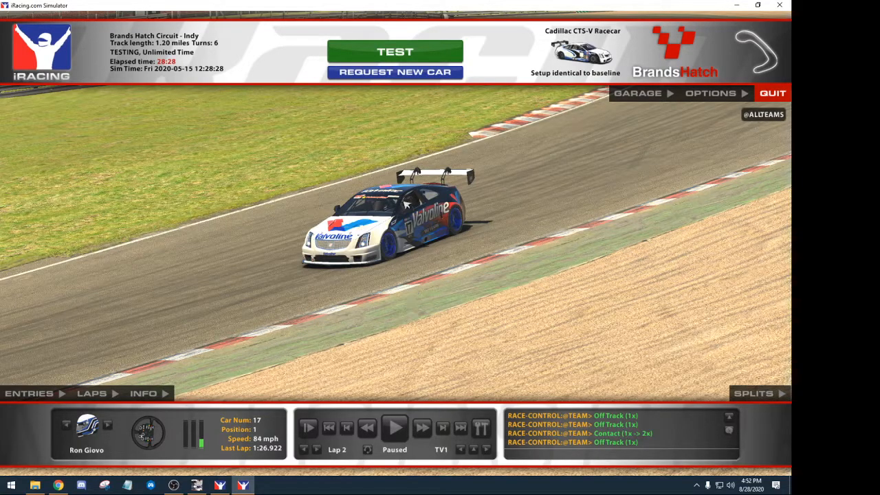
left_click(395, 427)
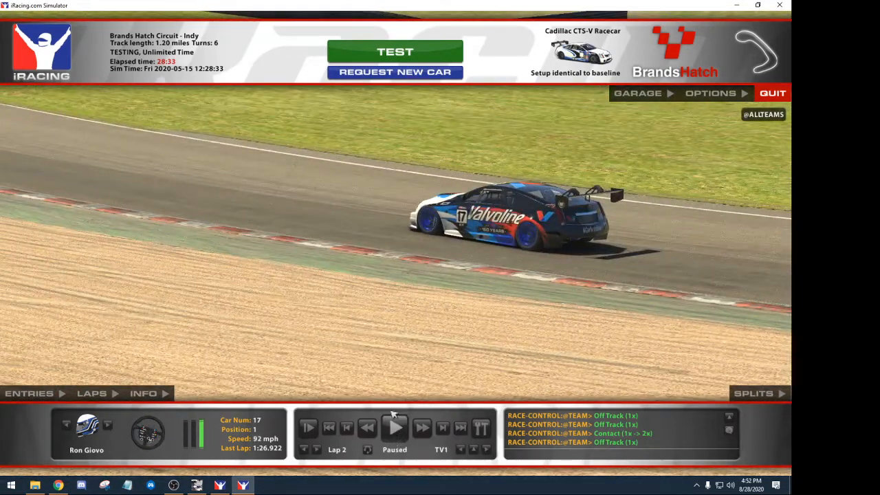
left_click(367, 428)
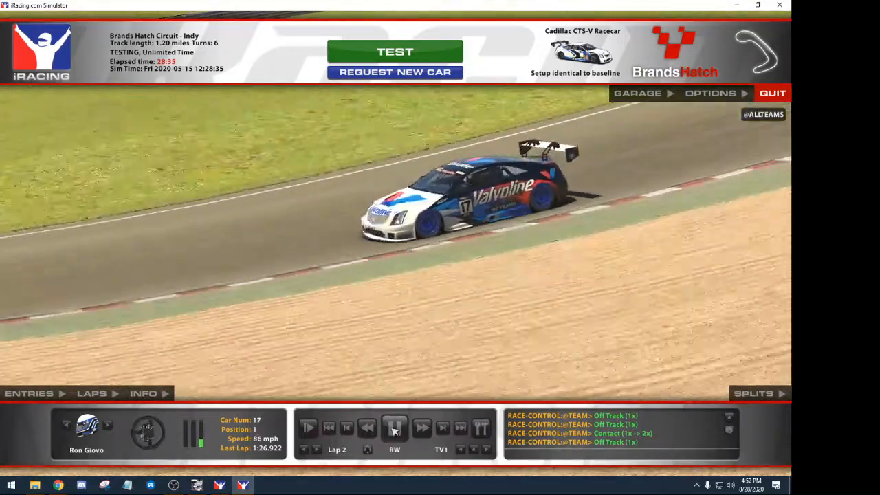
left_click(395, 427)
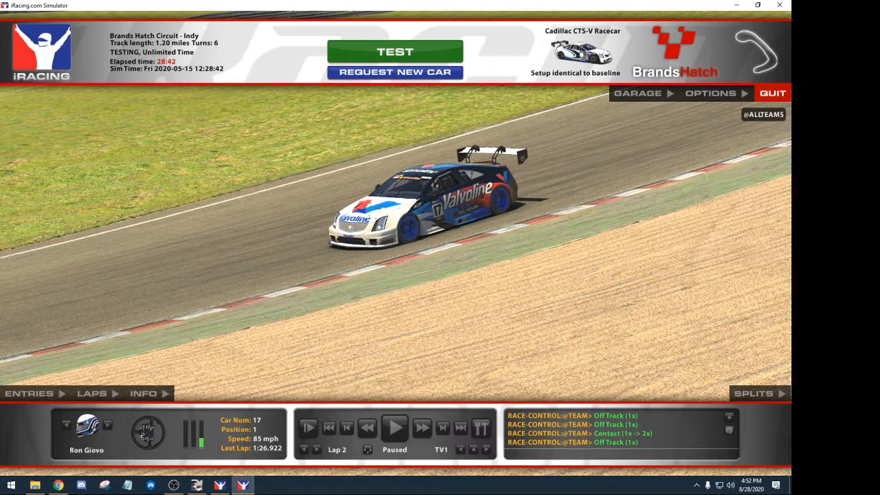
left_click(696, 485)
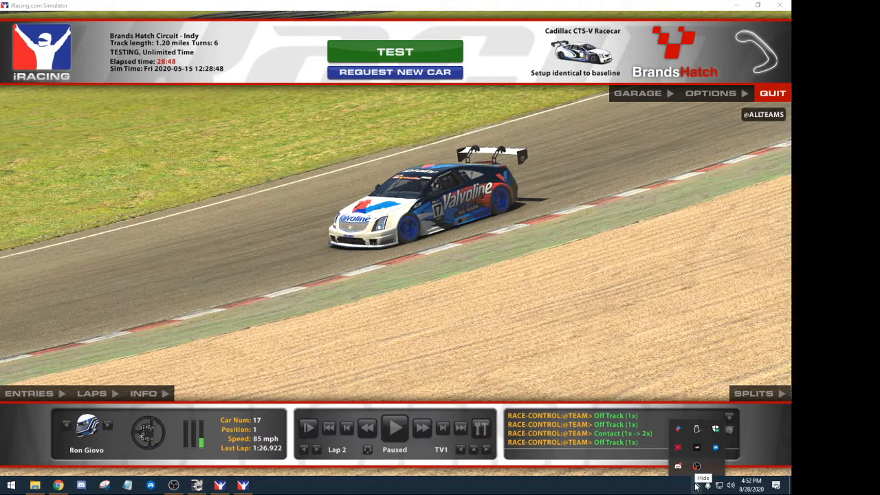
- Exit Trading Paints from the tray, then reload the car textures in the sim with Ctrl+R
right_click(679, 431)
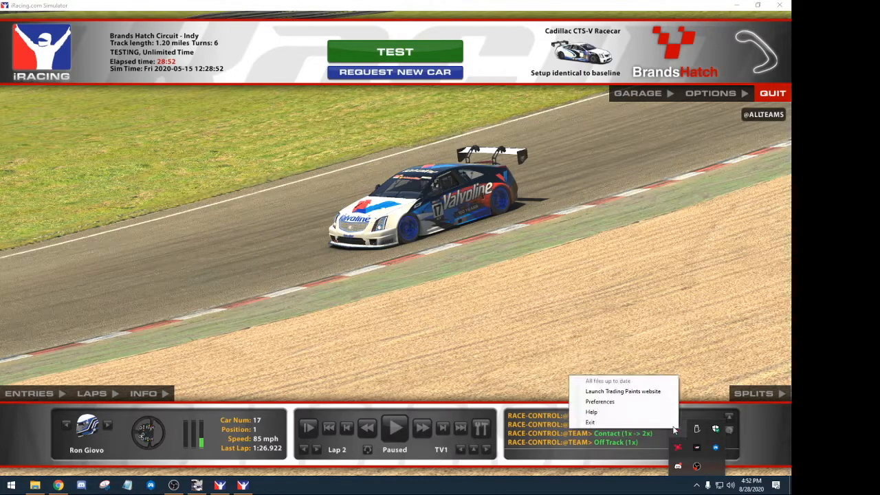
left_click(590, 422)
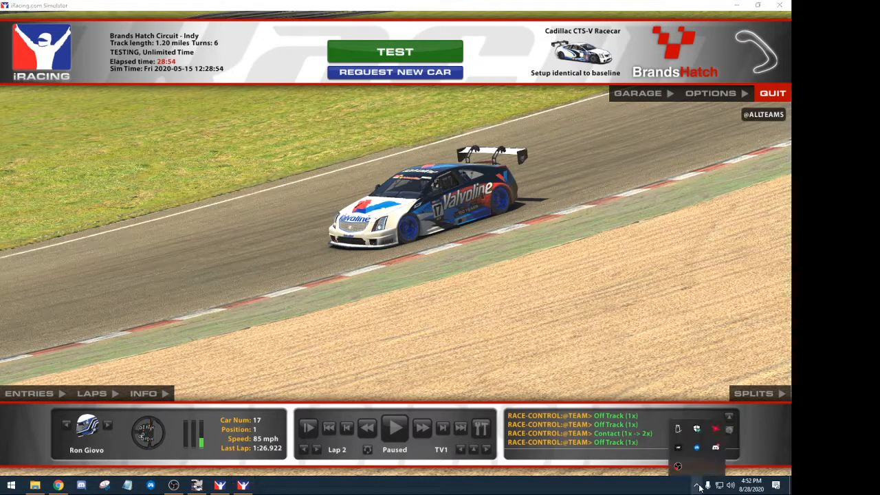
left_click(610, 469)
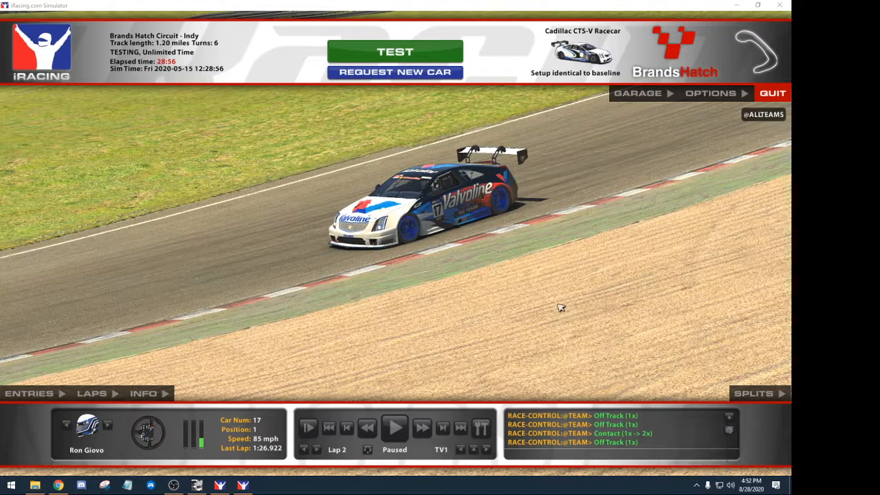
left_click(560, 308)
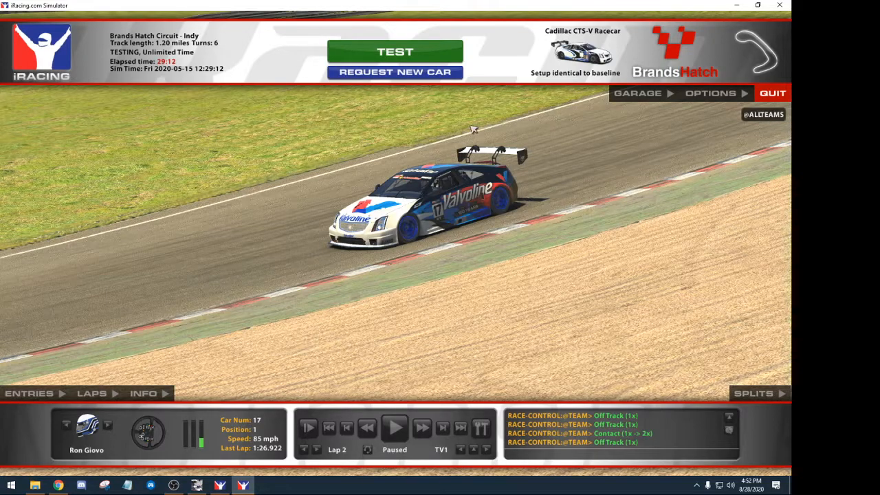
key("ctrl+r")
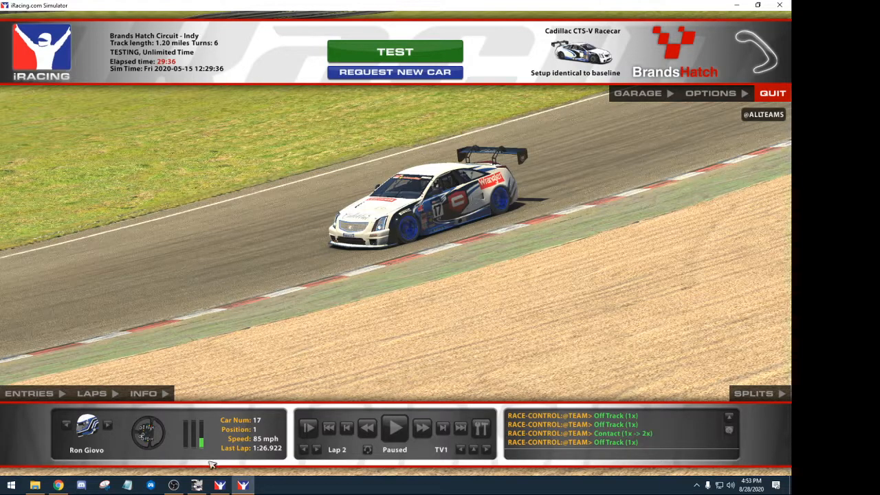
- Browse File Explorer to Documents\iRacing\paint\cadillacctsvr, which is empty
left_click(736, 6)
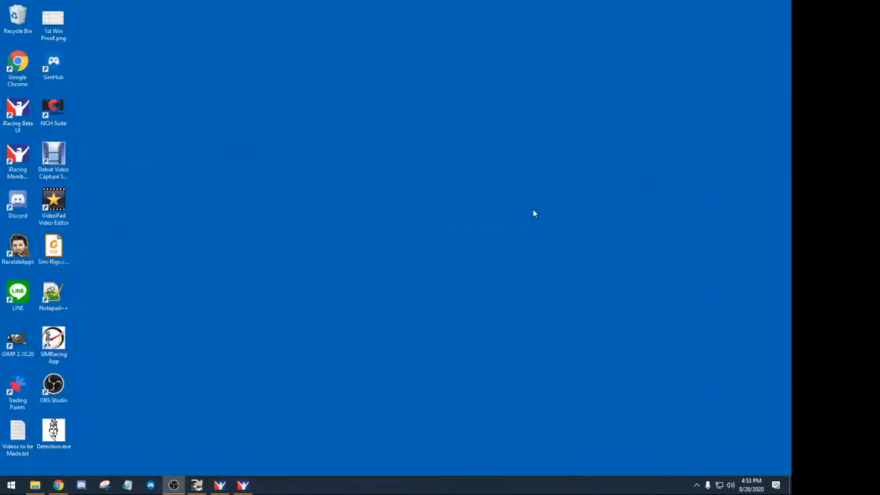
left_click(35, 485)
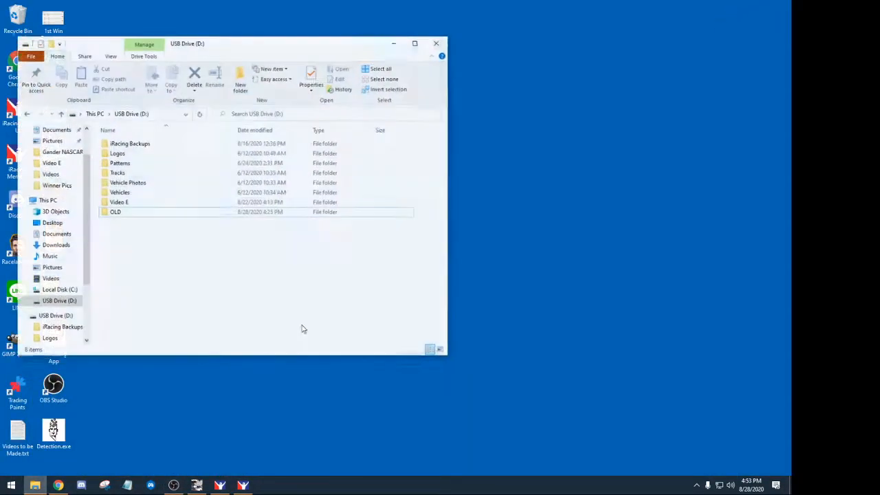
left_click_drag(253, 44, 454, 50)
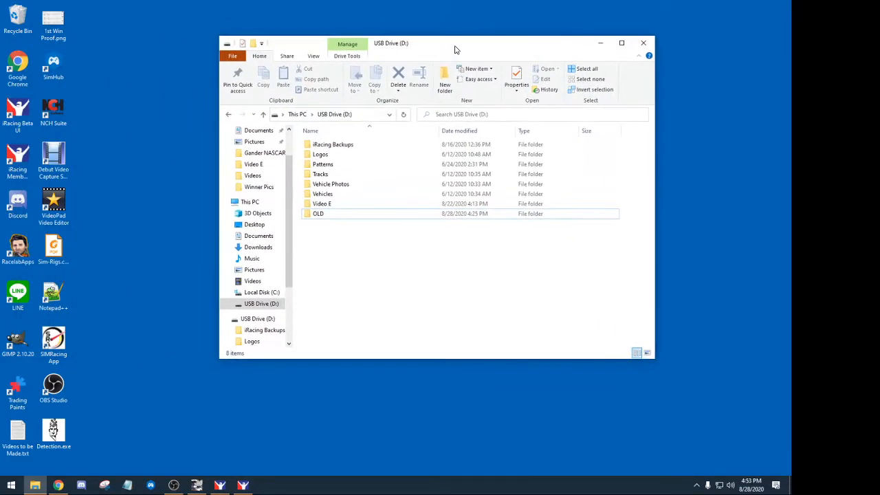
left_click(255, 130)
double_click(321, 145)
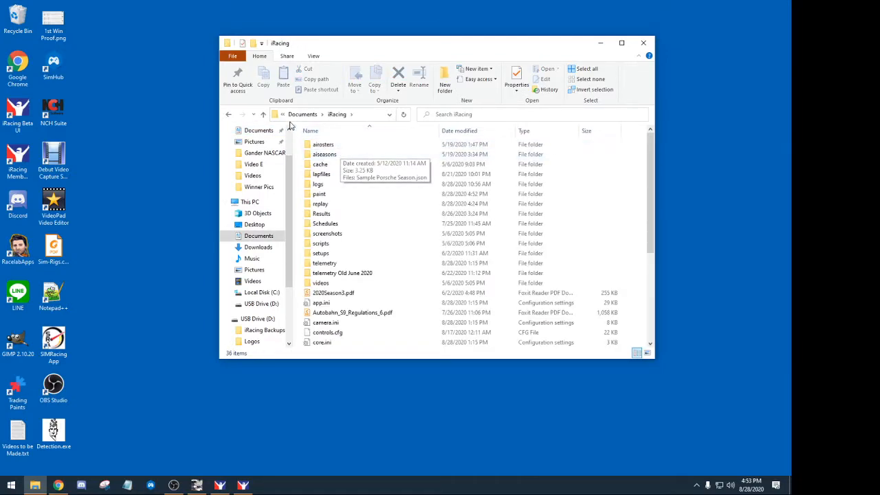
double_click(337, 196)
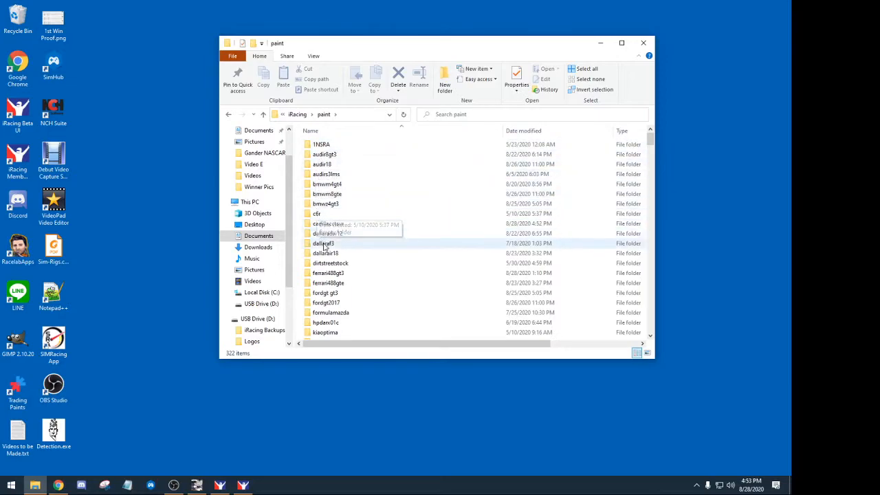
left_click(328, 225)
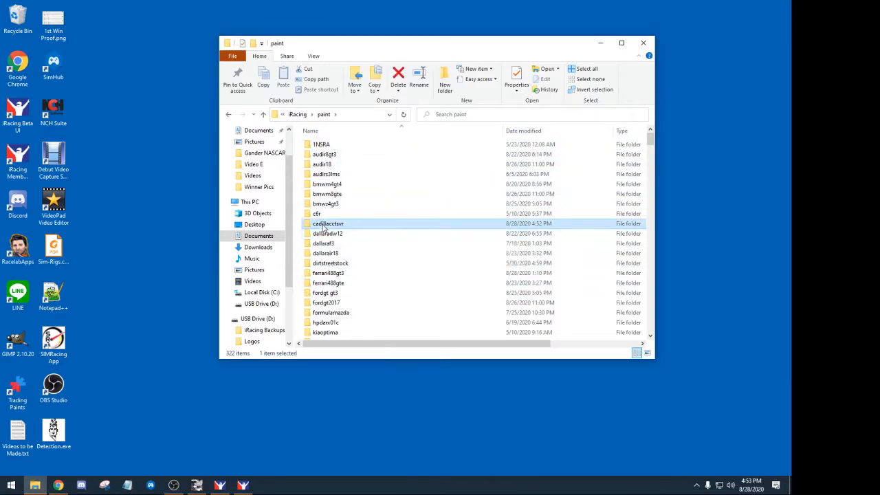
double_click(323, 224)
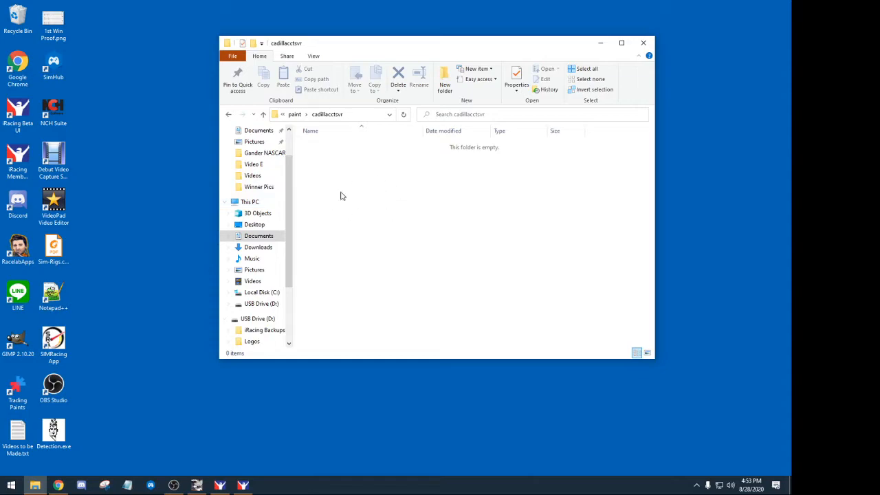
left_click_drag(395, 49, 354, 43)
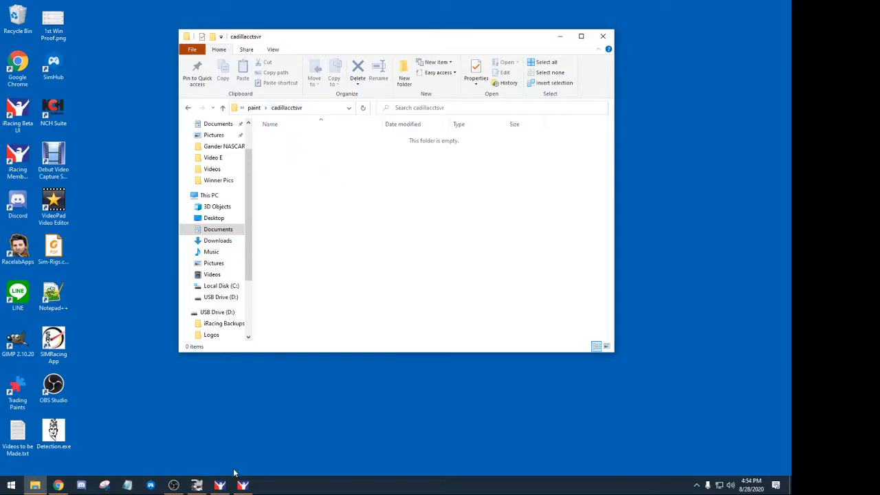
- Close the Go Racing Summary, view and close the member profile, then minimize iRacing Beta UI
left_click(219, 485)
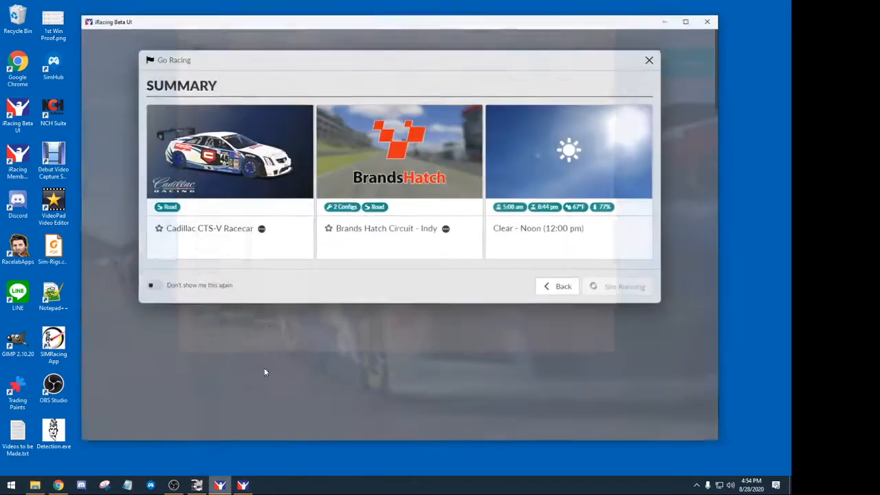
left_click(653, 54)
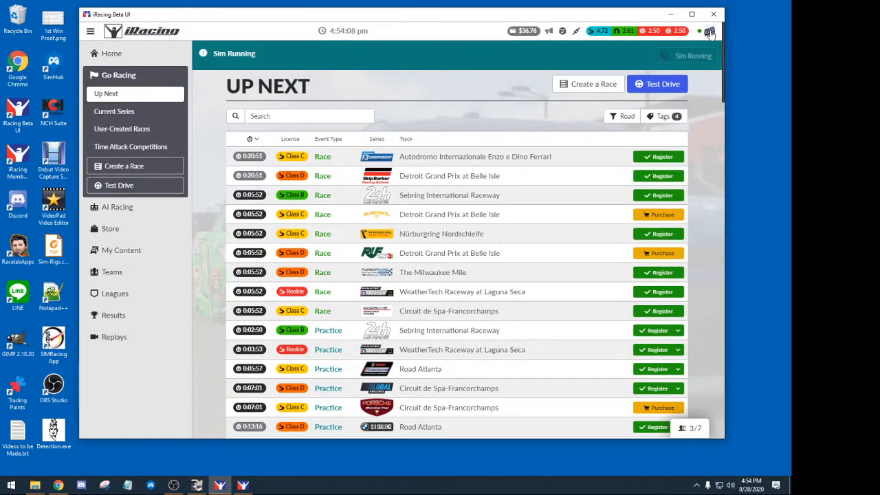
left_click(709, 32)
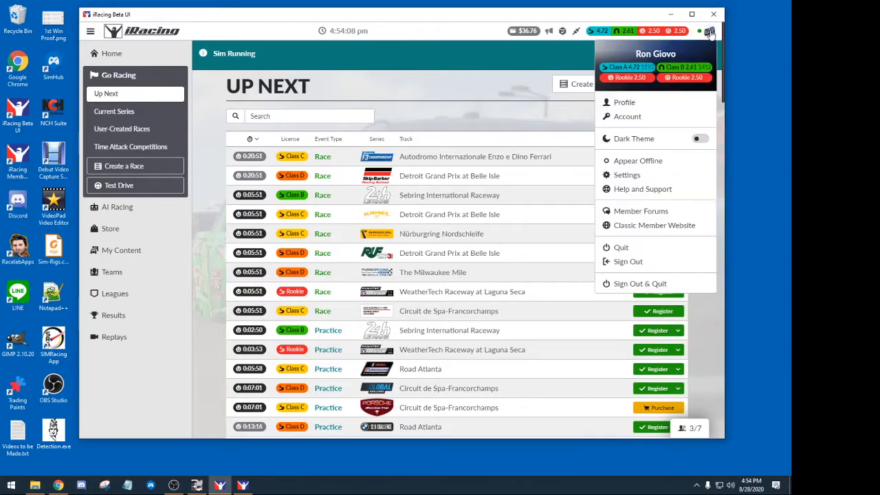
left_click(624, 103)
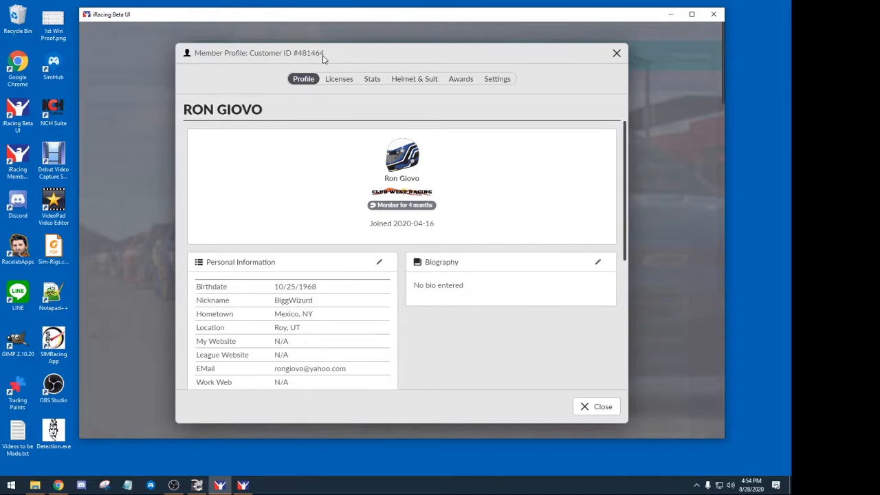
left_click(617, 53)
left_click(671, 15)
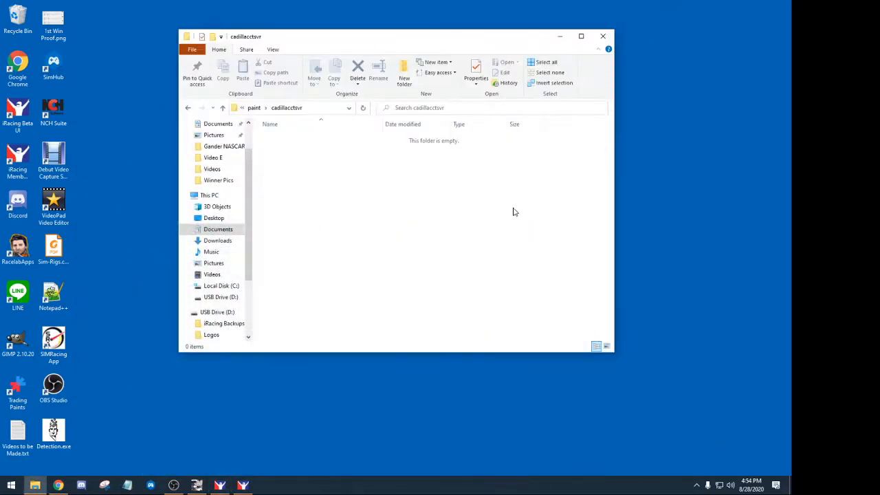
- Start Export As in GIMP and browse to Documents\iRacing\paint\cadillacctsvr
left_click(197, 485)
left_click(7, 16)
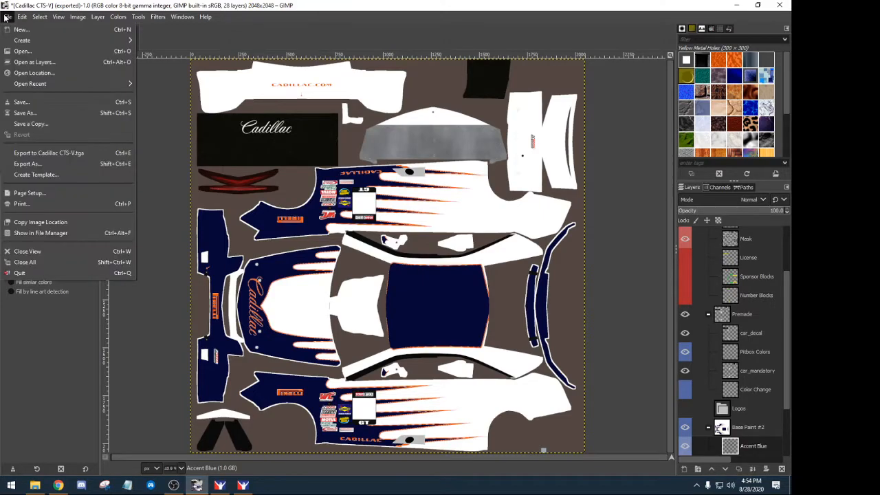
left_click(38, 163)
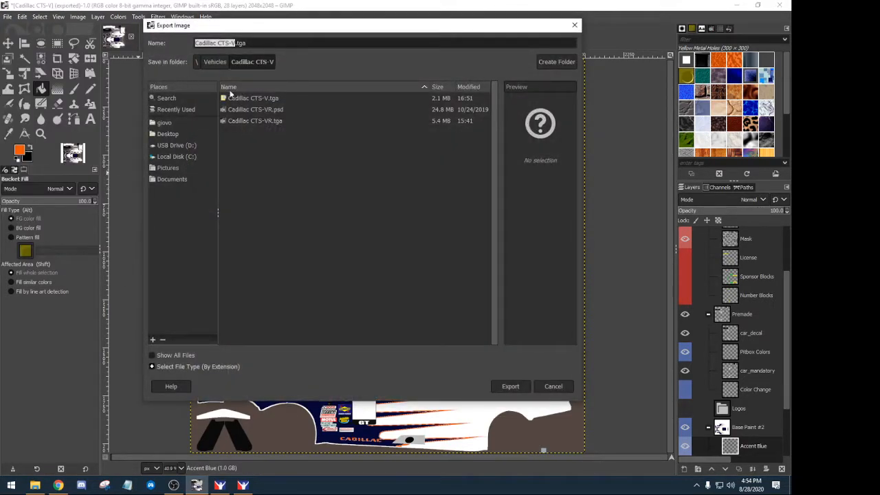
left_click(197, 62)
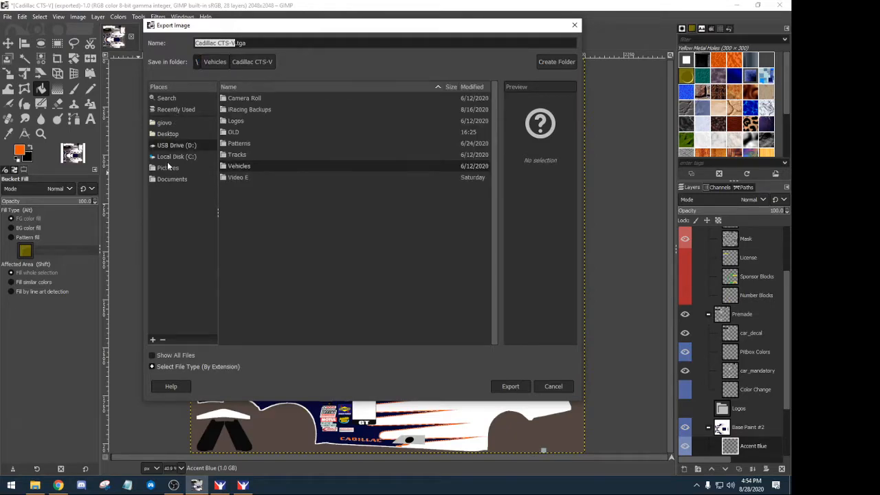
left_click(167, 179)
double_click(239, 100)
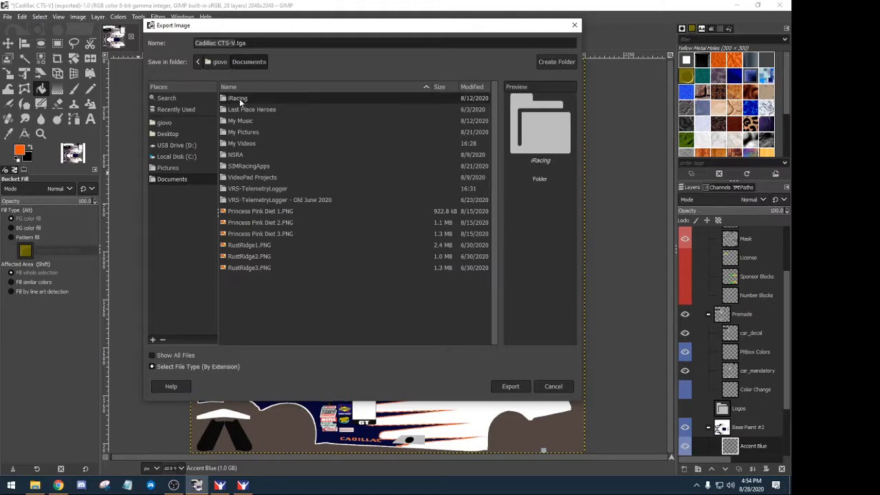
double_click(234, 156)
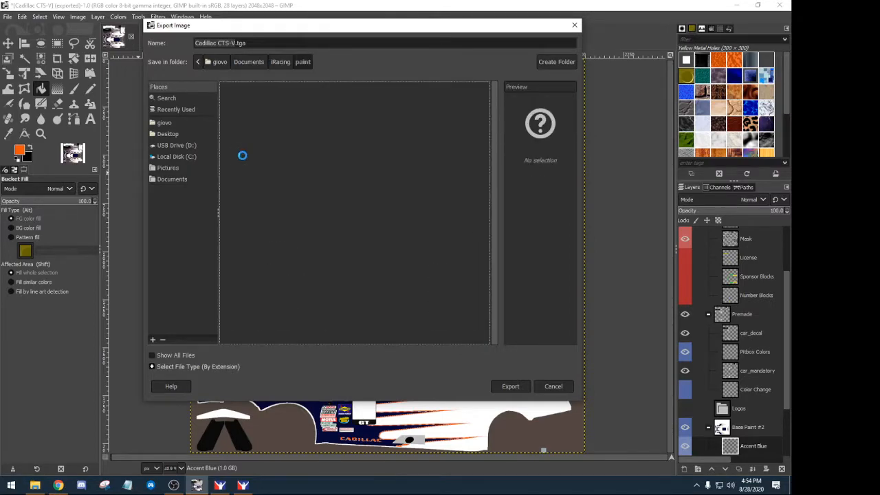
double_click(242, 188)
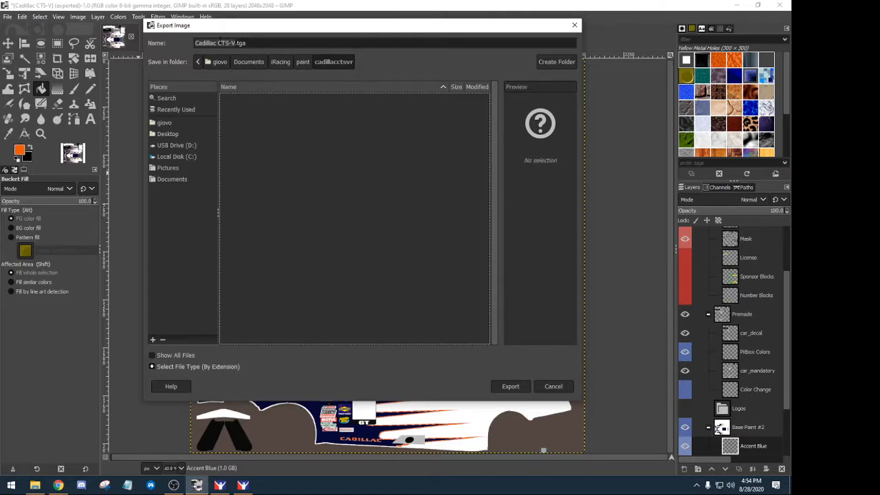
- Name the file car_ followed by the member's customer number and export it as TGA
key("Left")
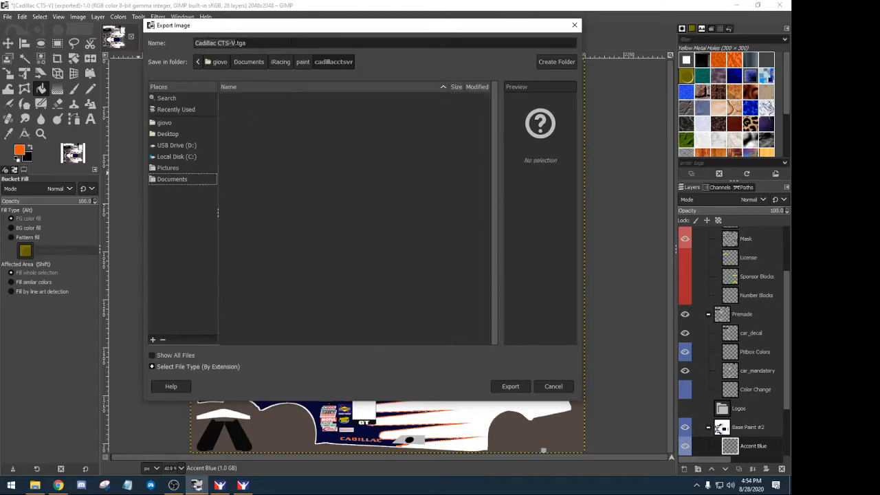
left_click(290, 42)
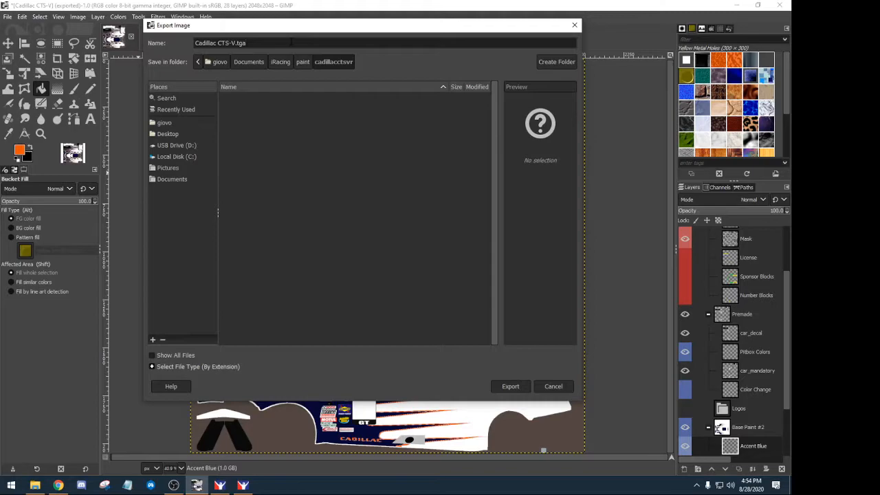
key("BackSpace")
key("BackSpace")
key("BackSpace")
key("BackSpace")
key("BackSpace")
key("BackSpace")
key("BackSpace")
key("BackSpace")
key("BackSpace")
key("BackSpace")
key("BackSpace")
key("BackSpace")
key("BackSpace")
key("BackSpace")
left_click(506, 386)
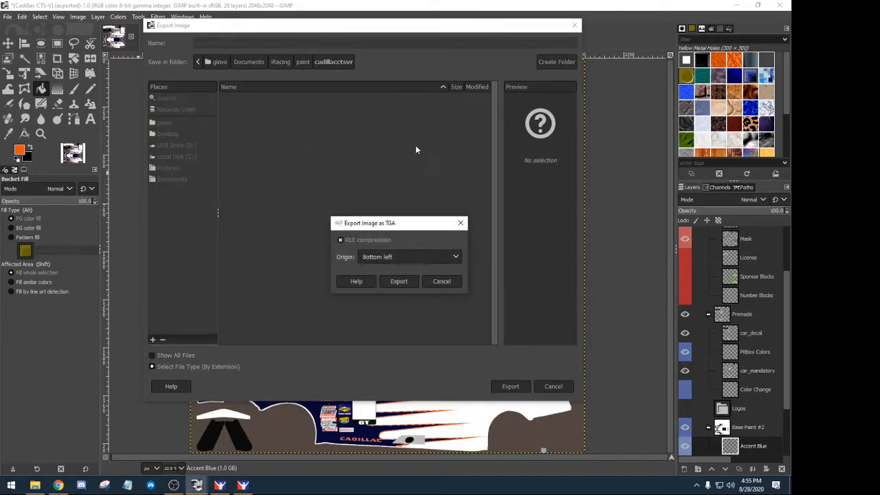
left_click(398, 281)
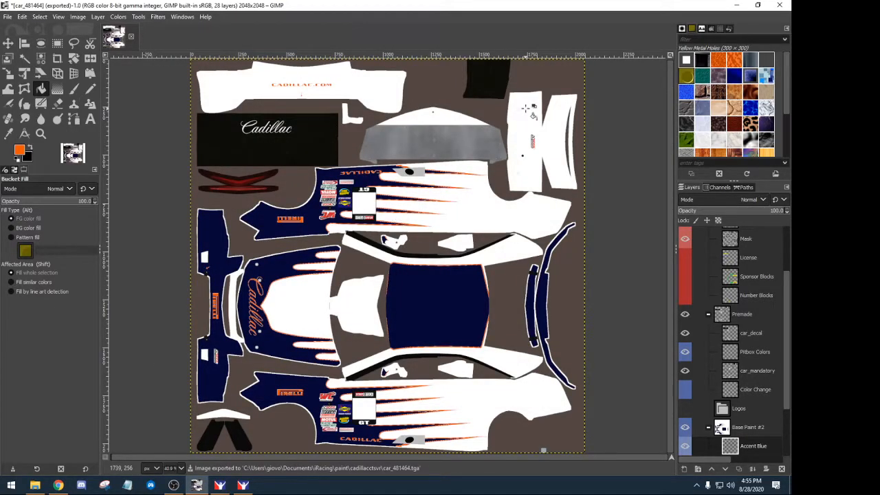
left_click(736, 5)
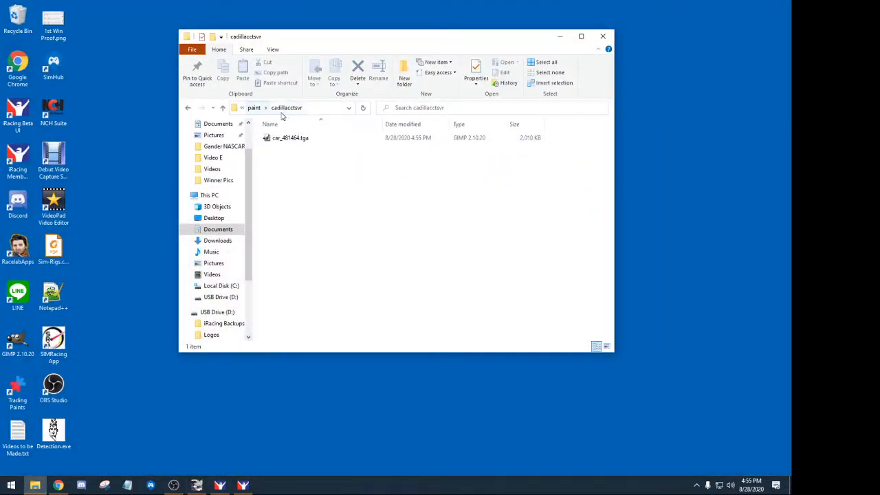
- Minimize File Explorer and bring the iRacing simulator back to the front
left_click(559, 38)
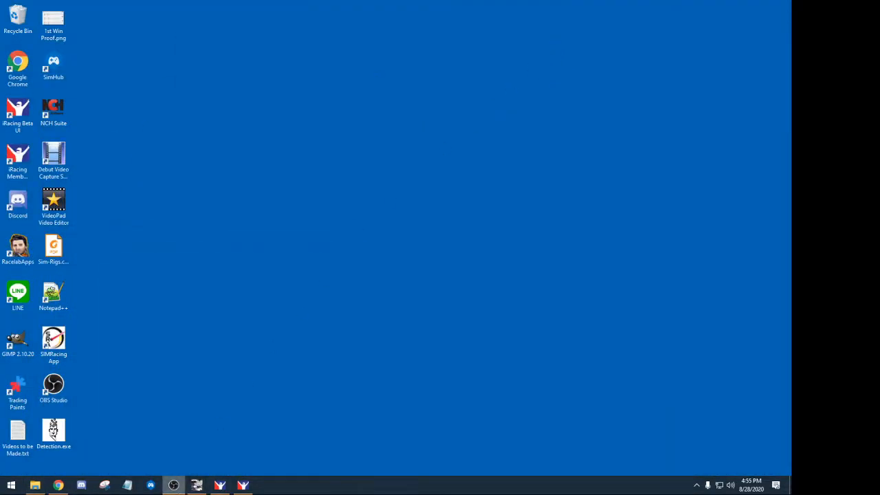
mouse_move(199, 487)
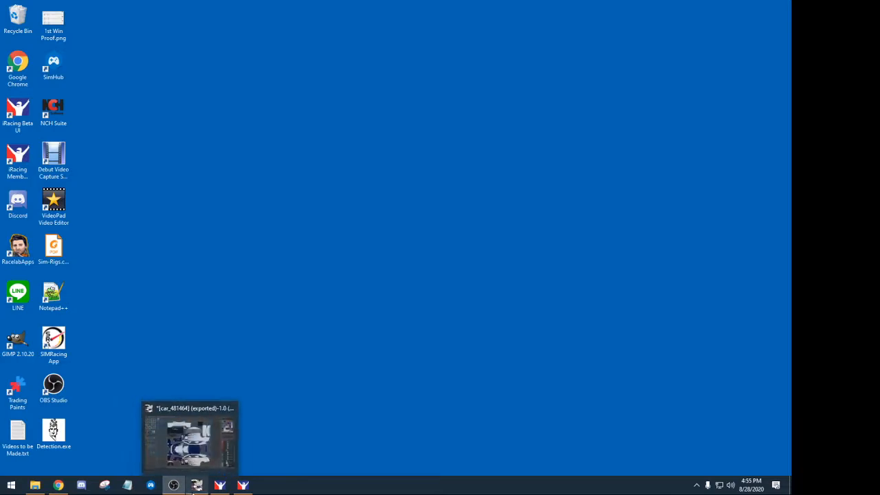
left_click(242, 486)
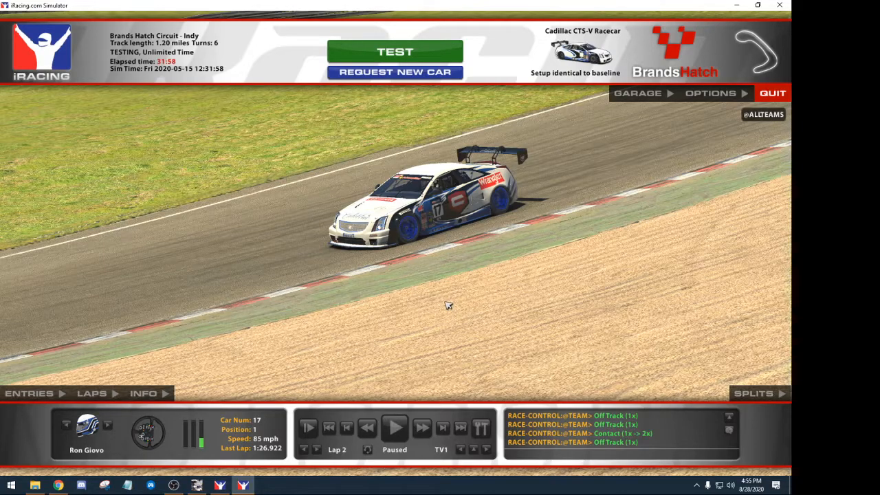
- Reload the car paint with Ctrl+R to show the blue-and-white livery, then open Camera Edit
key("ctrl+r")
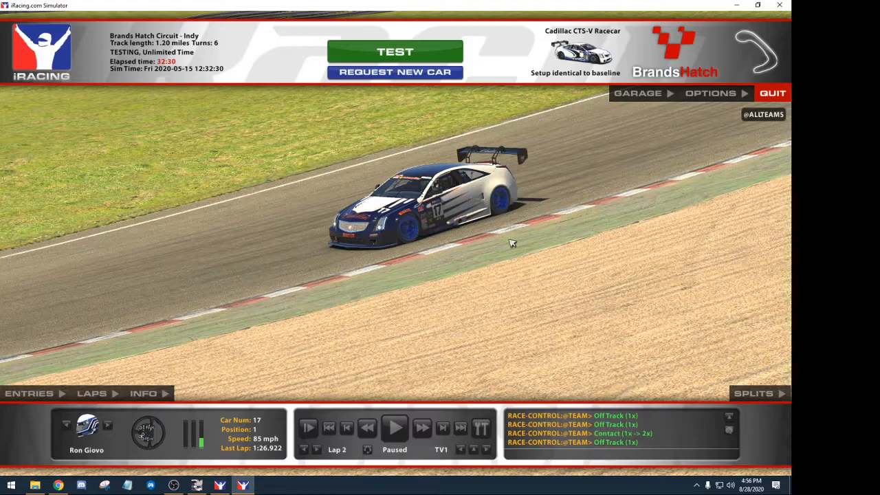
key("ctrl+F12")
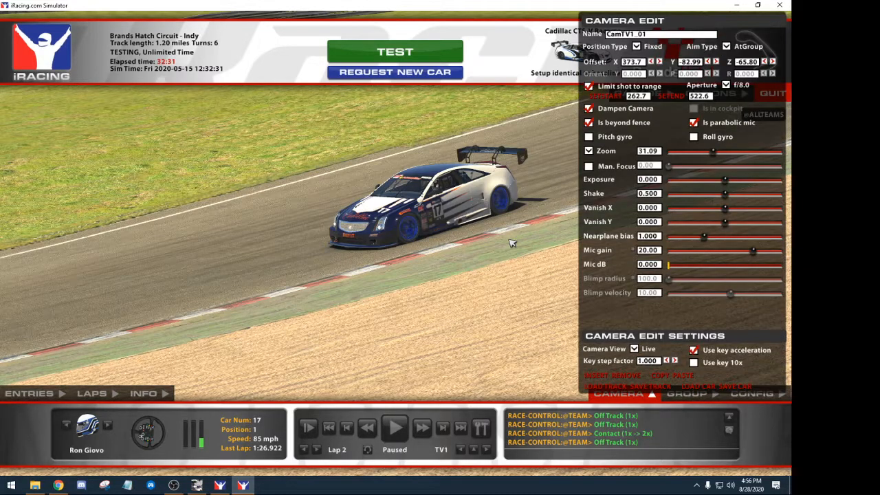
- Toggle Camera Edit, zoom the TV camera in on the car, and resume the replay
left_click(623, 397)
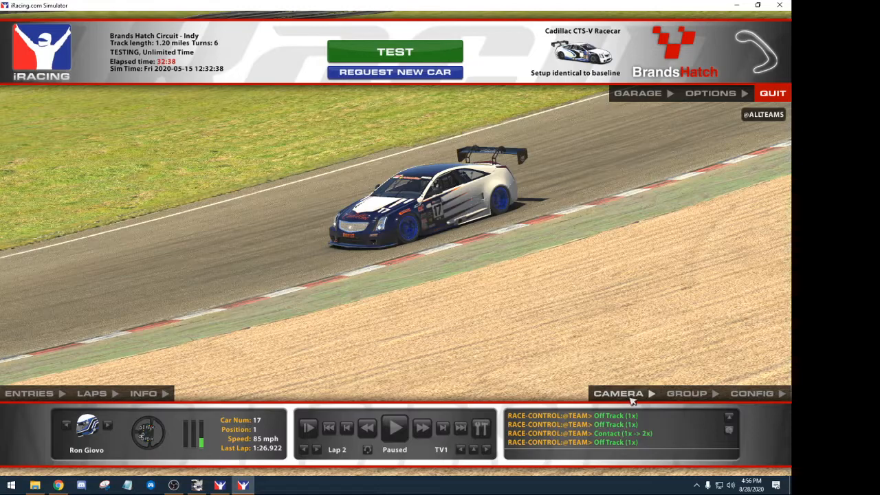
left_click(624, 395)
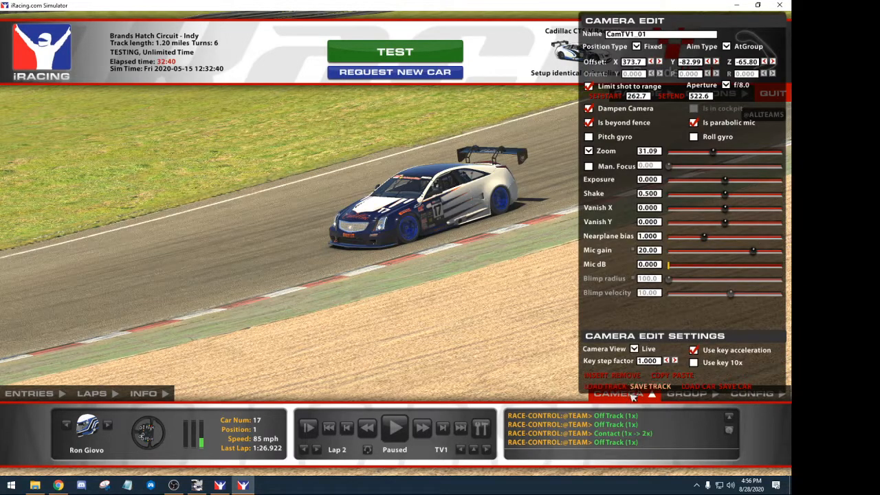
left_click(630, 395)
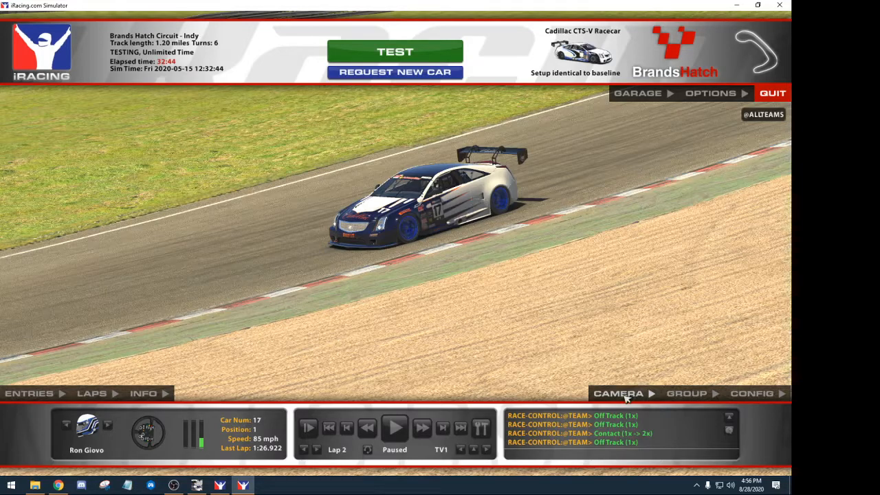
left_click(626, 395)
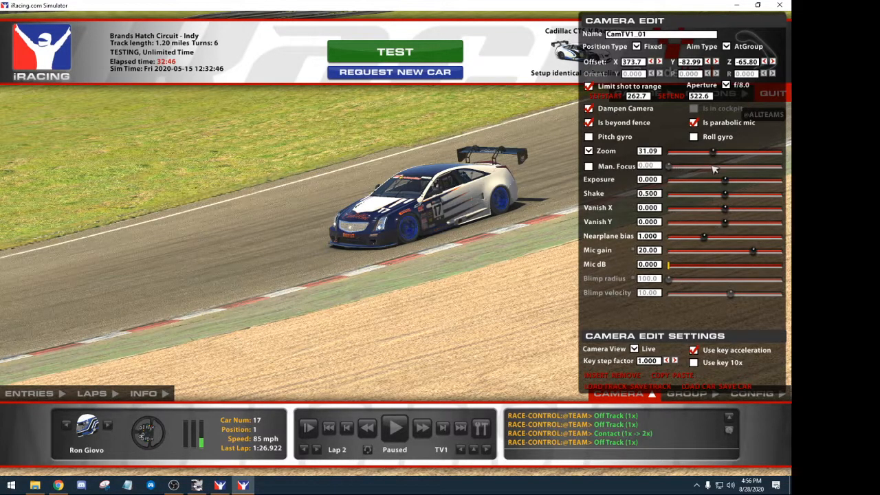
left_click_drag(713, 152, 740, 153)
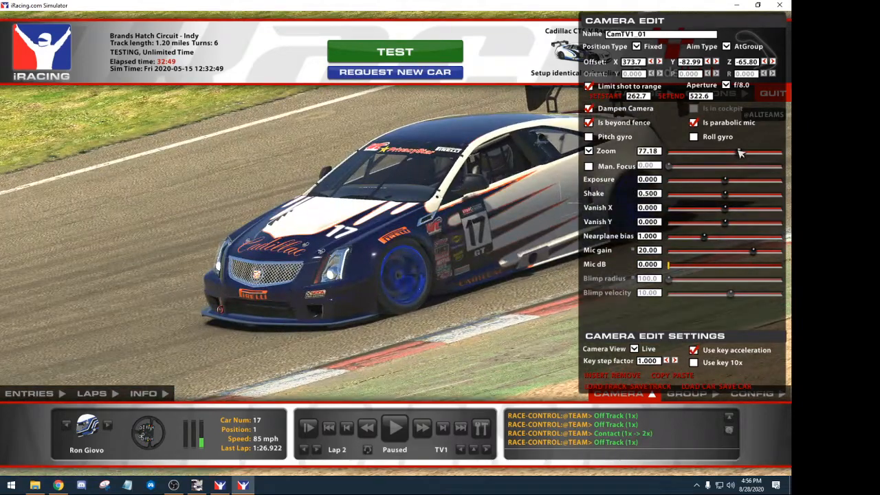
left_click(618, 394)
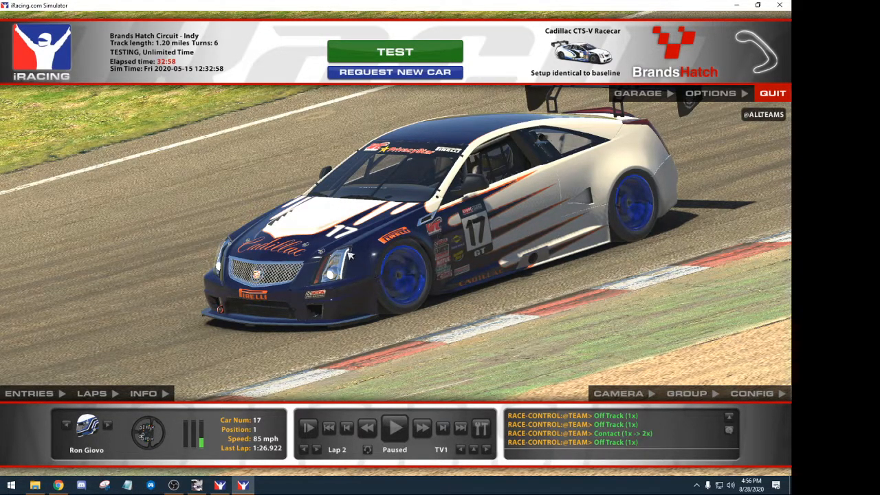
left_click(397, 433)
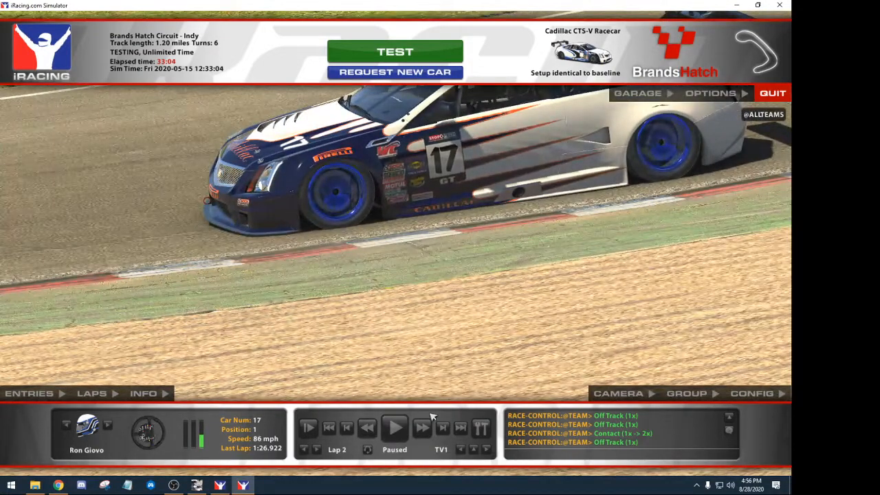
- Set the TV1 camera's Z offset to -63.62 and vanishing X to -5.880, then close Camera Edit
left_click(639, 399)
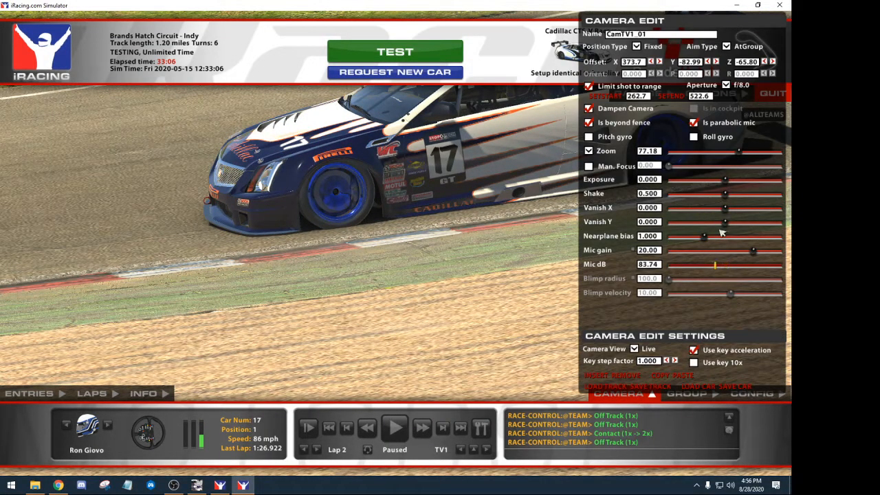
left_click_drag(726, 209, 740, 222)
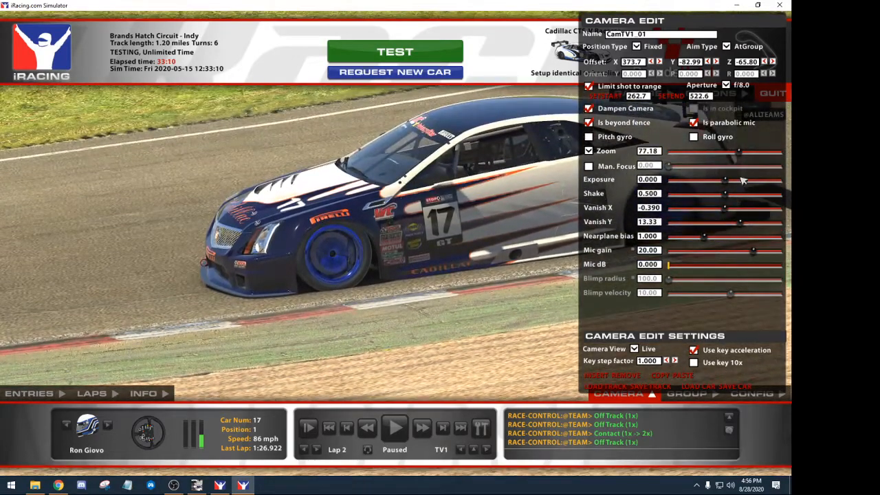
left_click(765, 62)
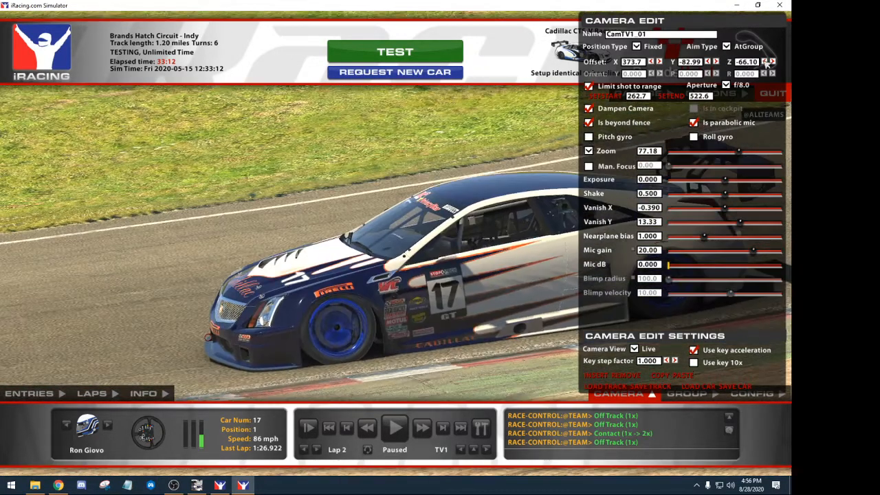
left_click(772, 62)
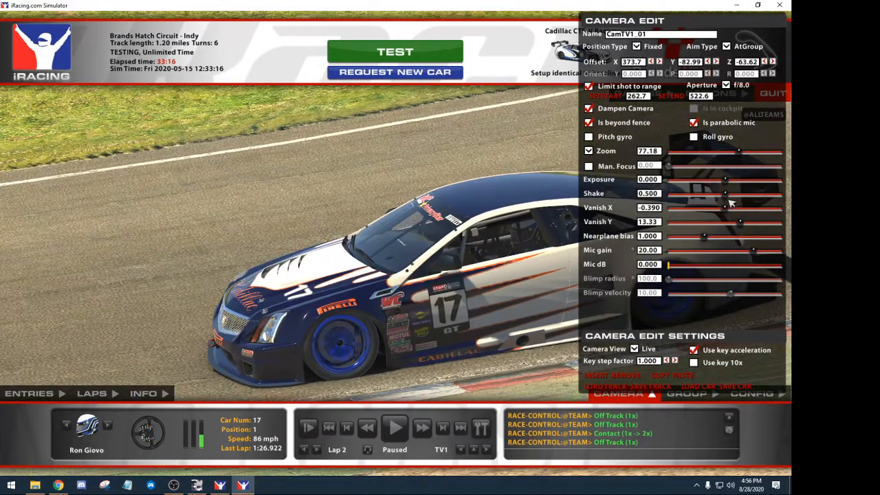
left_click_drag(731, 214, 728, 222)
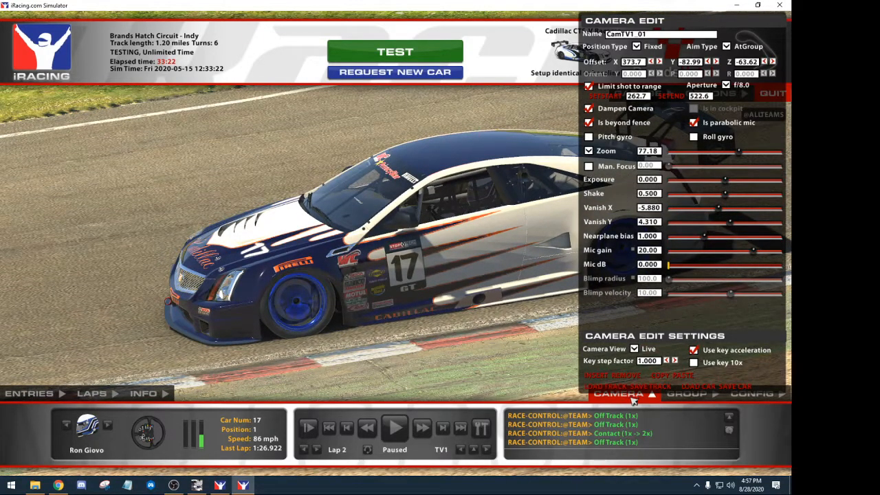
left_click(633, 400)
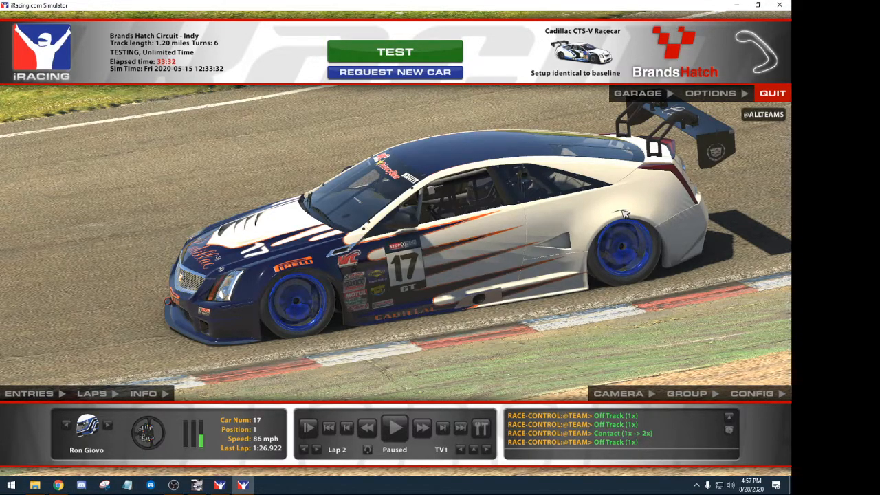
left_click(239, 485)
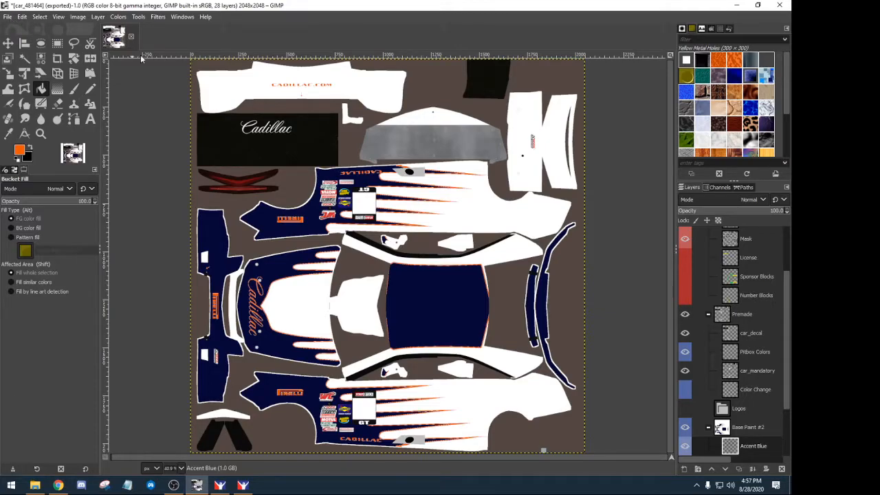
- Select the Car Patterns layer group and delete it
left_click(722, 410)
scroll(729, 406, "down", 1)
scroll(733, 399, "down", 2)
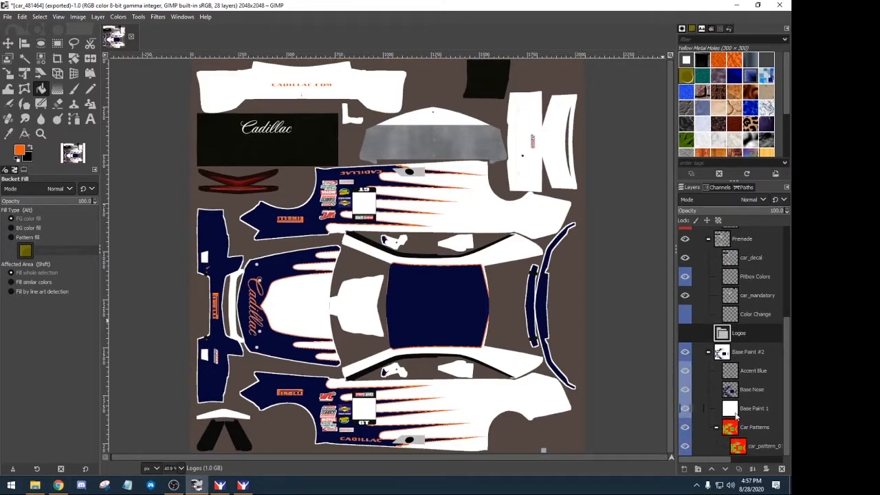
left_click(731, 427)
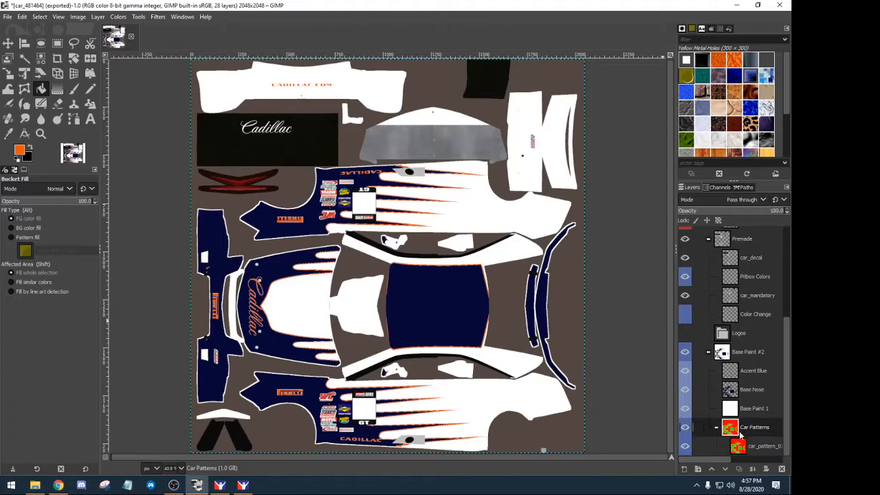
left_click(782, 469)
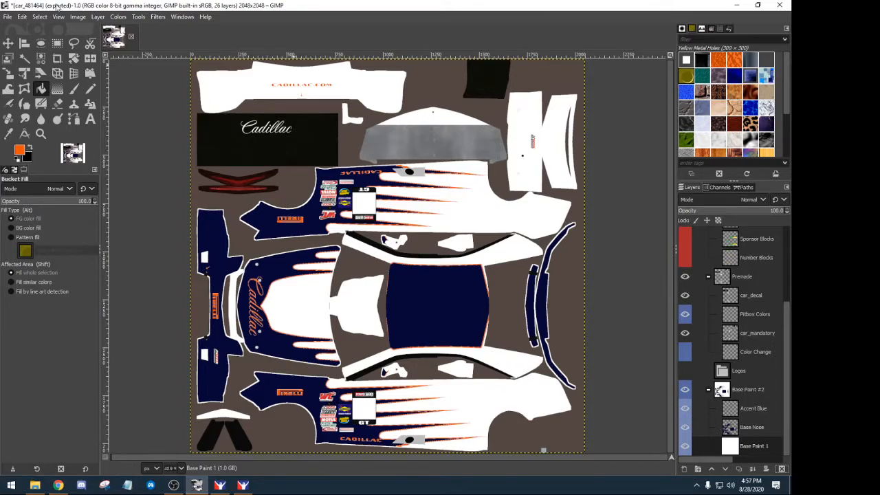
- Undo the deletion and collapse the restored Car Patterns group
left_click(23, 16)
left_click(34, 29)
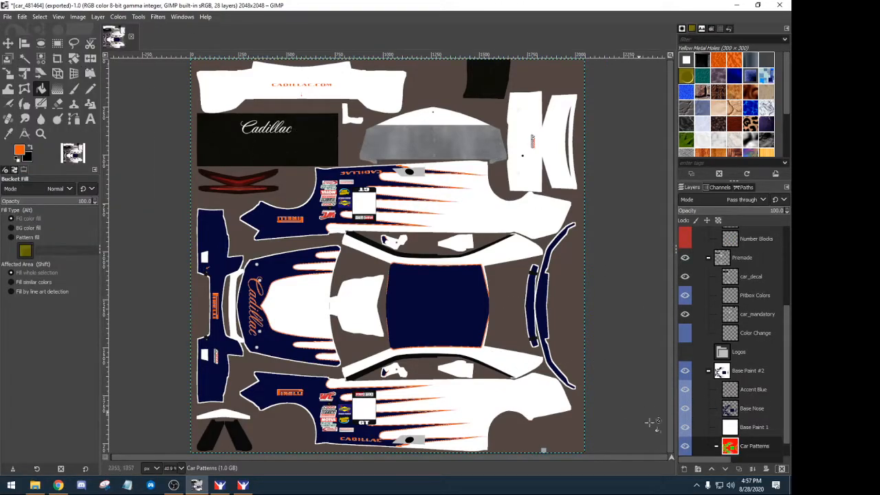
scroll(731, 437, "down", 1)
left_click(716, 428)
left_click(7, 17)
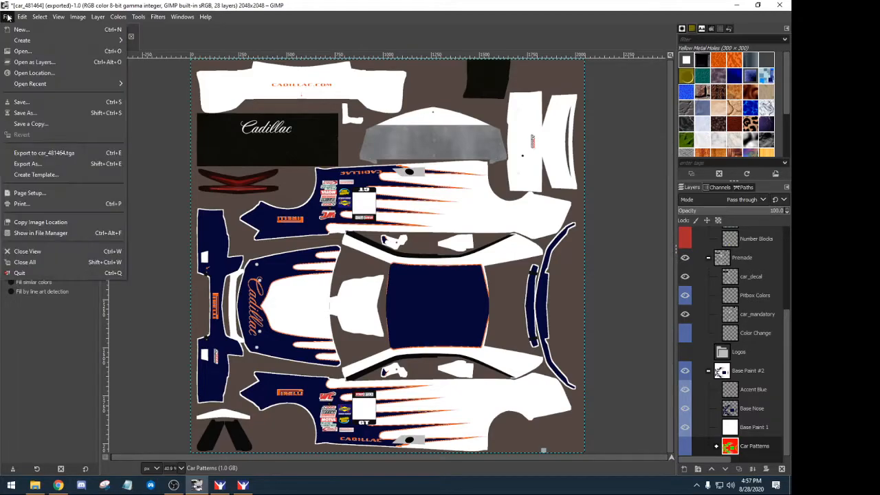
- Browse to USB Drive > Logos > College and try opening Auburn_Tigers_logo.svg as a layer, then cancel
left_click(33, 61)
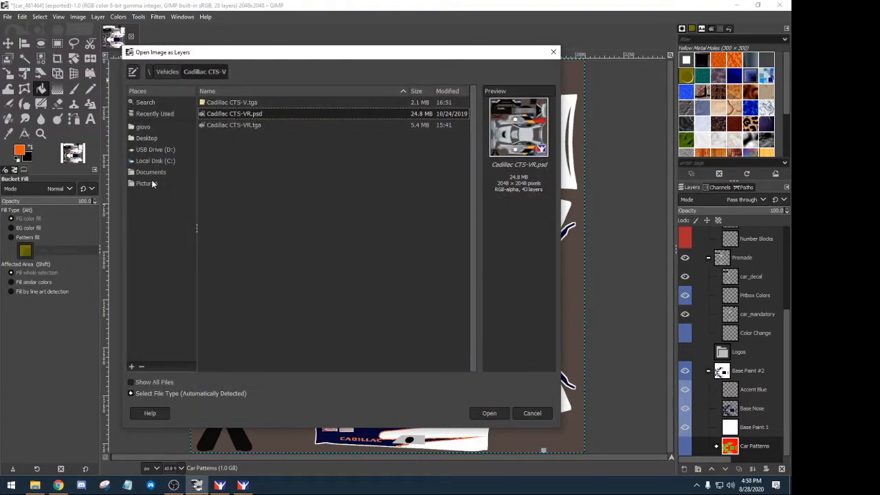
left_click(150, 149)
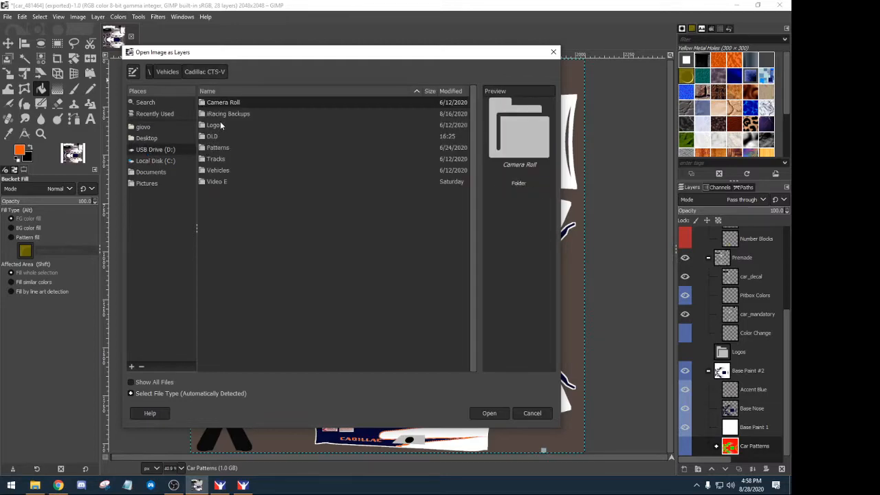
double_click(215, 126)
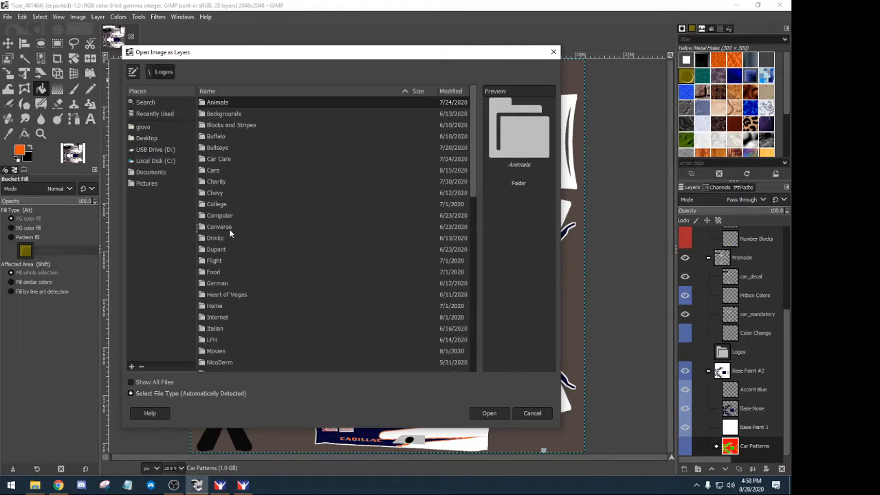
double_click(217, 204)
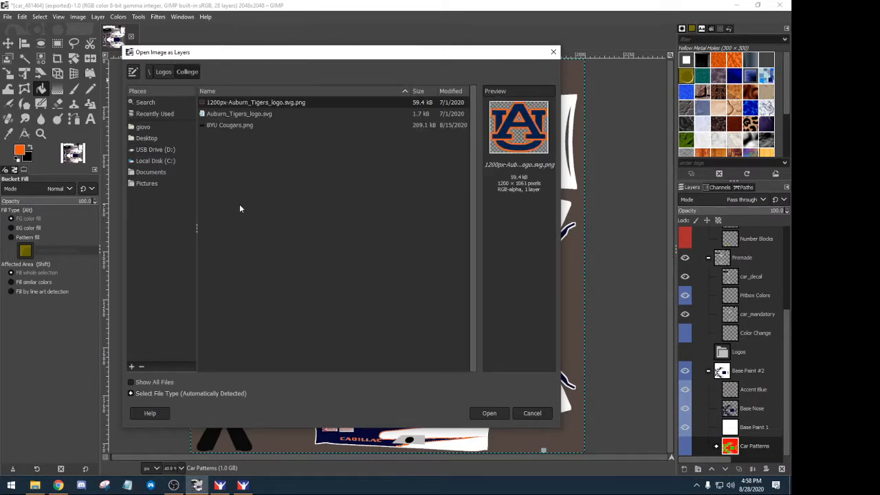
left_click(241, 114)
left_click(245, 105)
left_click(245, 114)
left_click(257, 104)
left_click(266, 116)
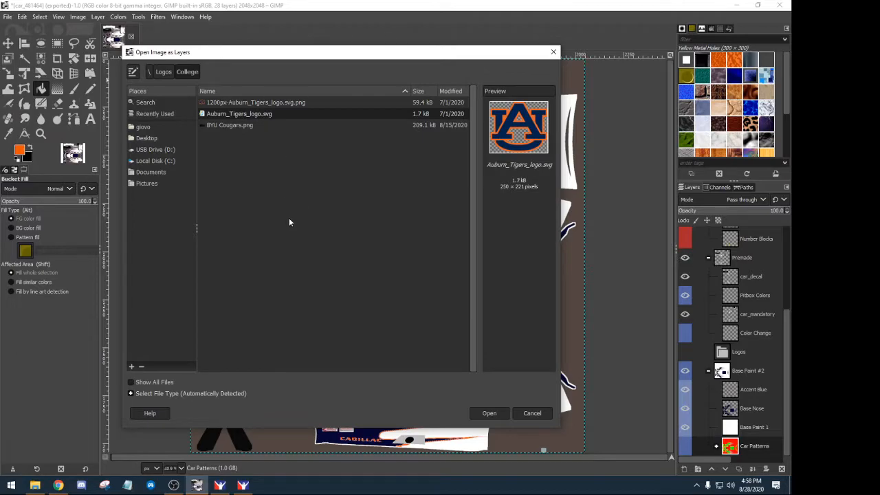
left_click(485, 414)
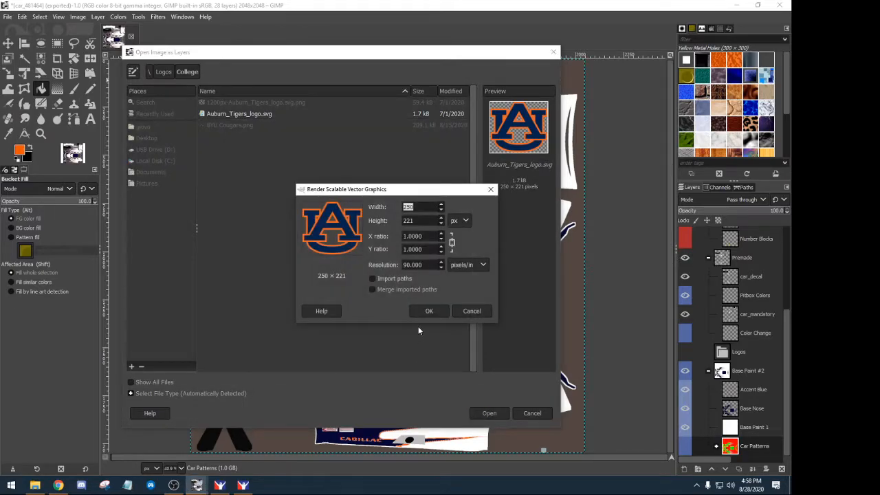
left_click(472, 311)
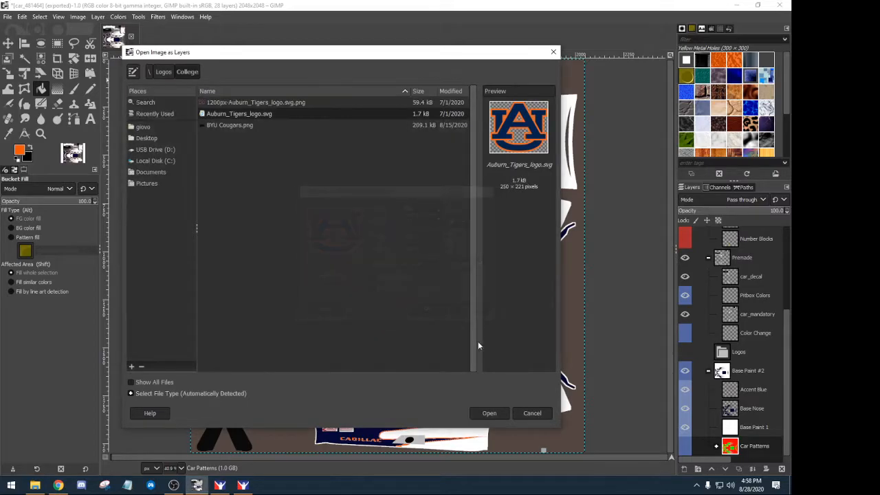
left_click(532, 413)
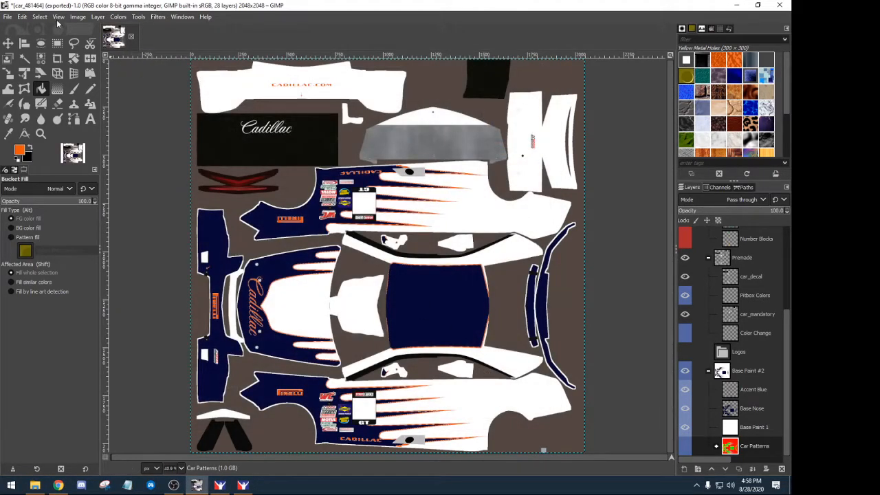
- Open Auburn_Tigers_logo.svg as a layer again, rendered at 250 × 221 pixels
left_click(39, 17)
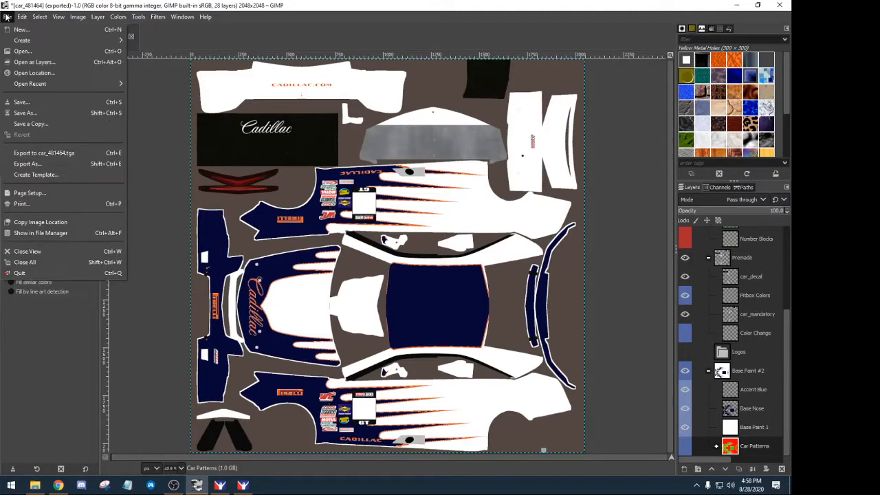
left_click(26, 63)
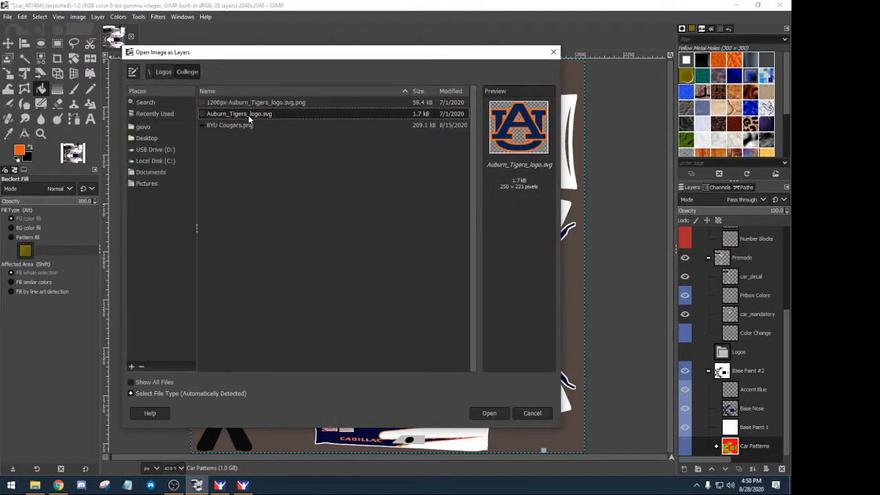
double_click(248, 114)
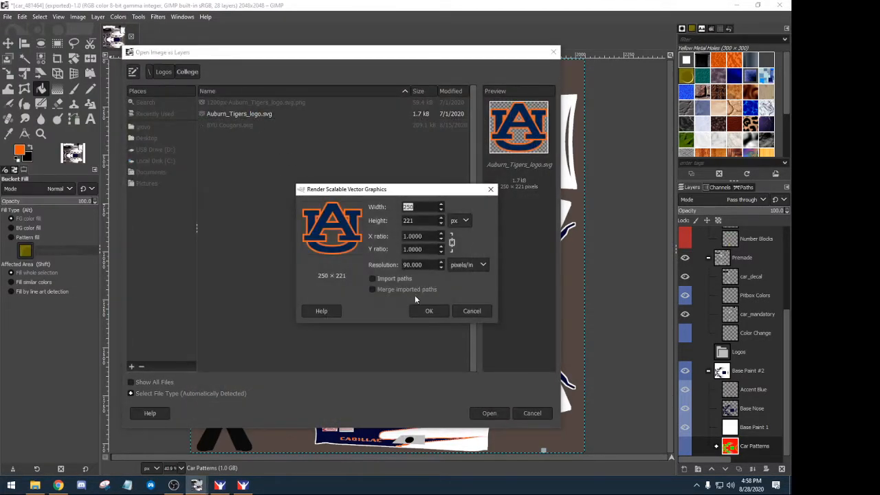
left_click(430, 310)
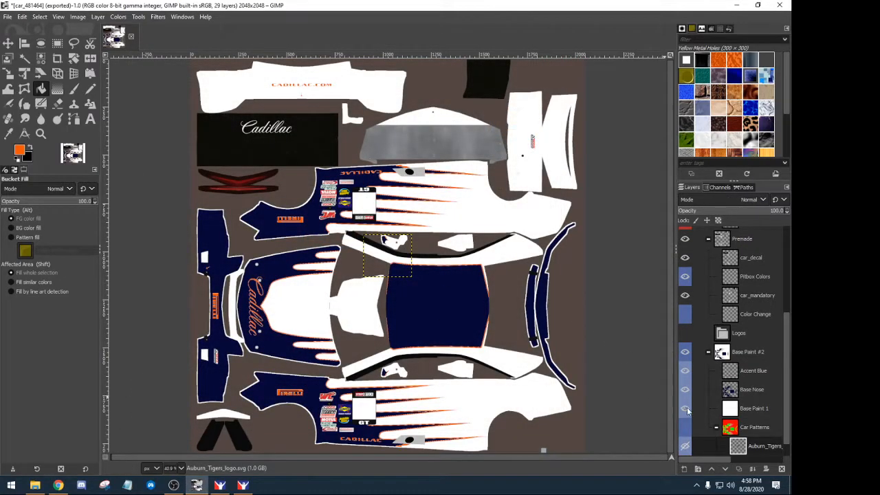
- Drag the Auburn logo layer into the Logos group, make it visible, and place it beside the Cadillac script
left_click_drag(734, 443, 735, 343)
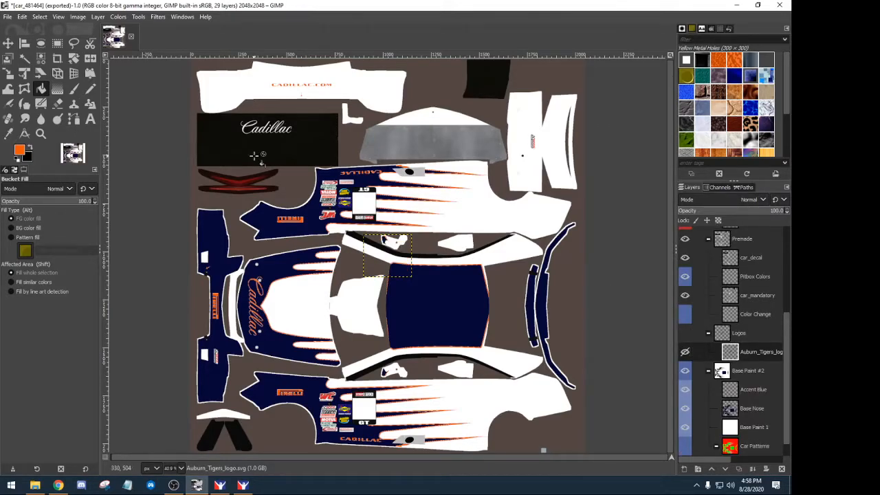
left_click(8, 43)
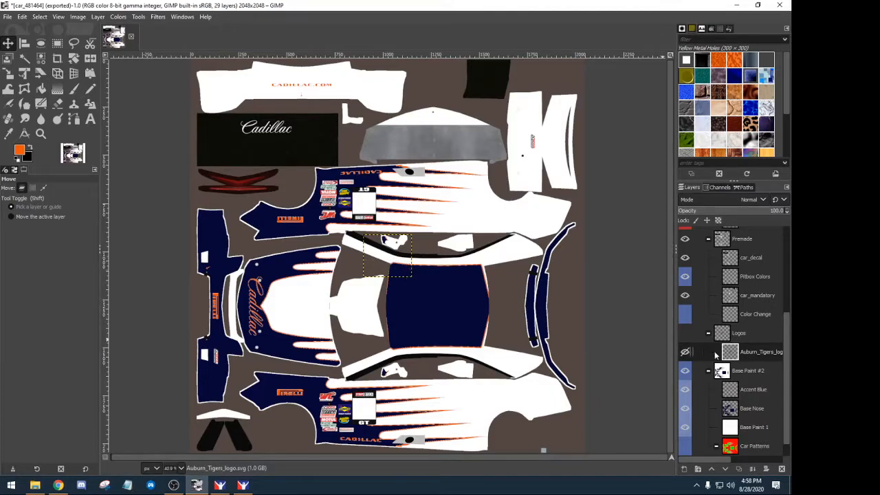
left_click(685, 351)
left_click_drag(396, 254, 302, 289)
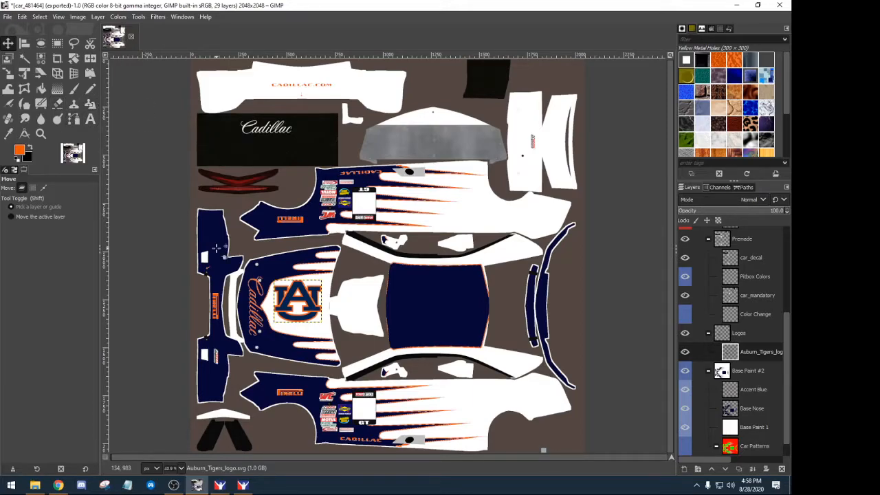
- Briefly show the Wire overlay to check the logo's placement, then hide it again
scroll(728, 294, "up", 3)
scroll(727, 295, "up", 1)
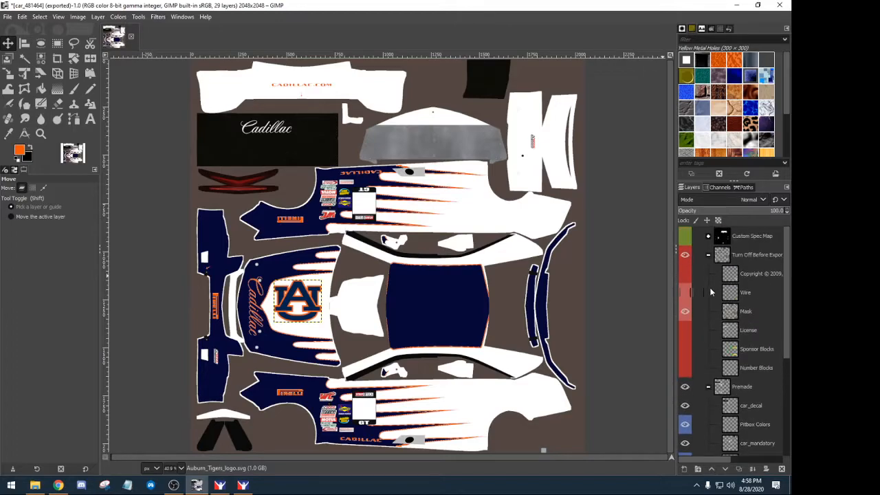
left_click(687, 293)
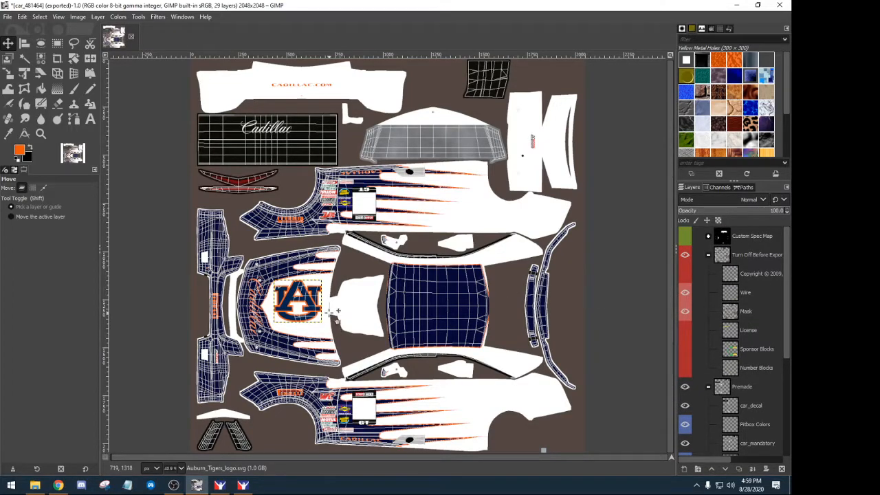
left_click(685, 292)
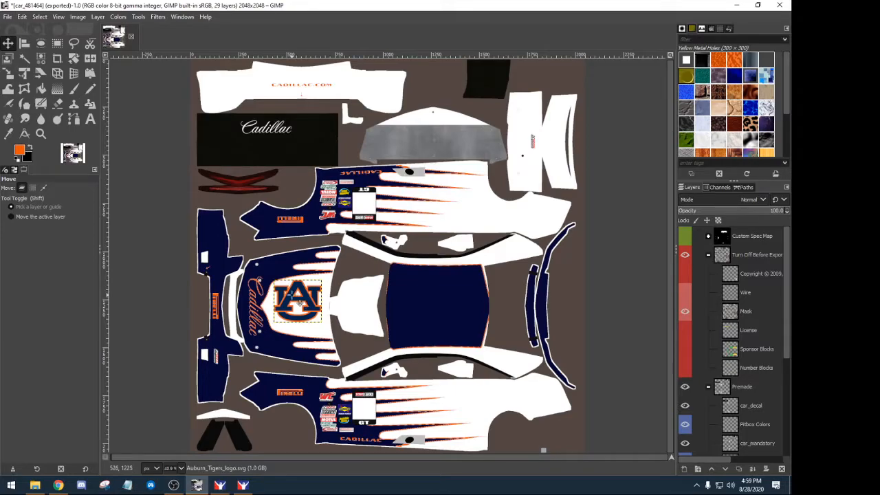
scroll(301, 303, "up", 4)
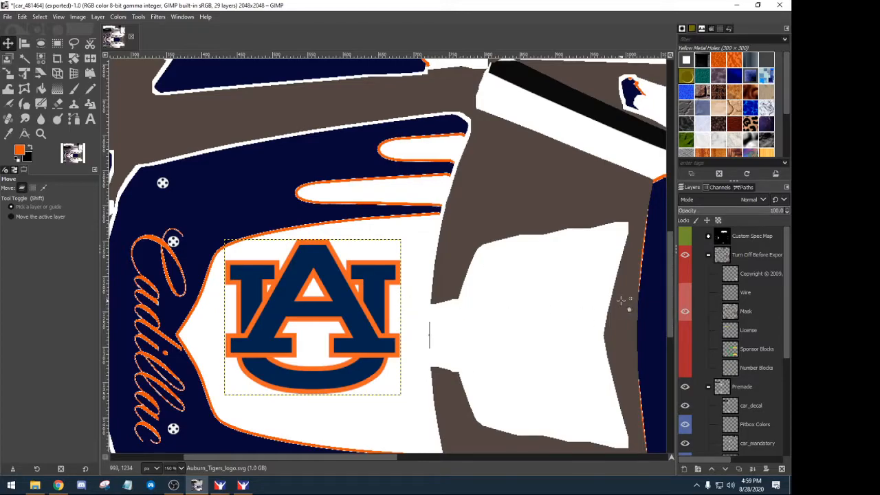
- On Base Nose, hide the accent and white base paint layers and select the navy areas by colour
scroll(739, 384, "down", 5)
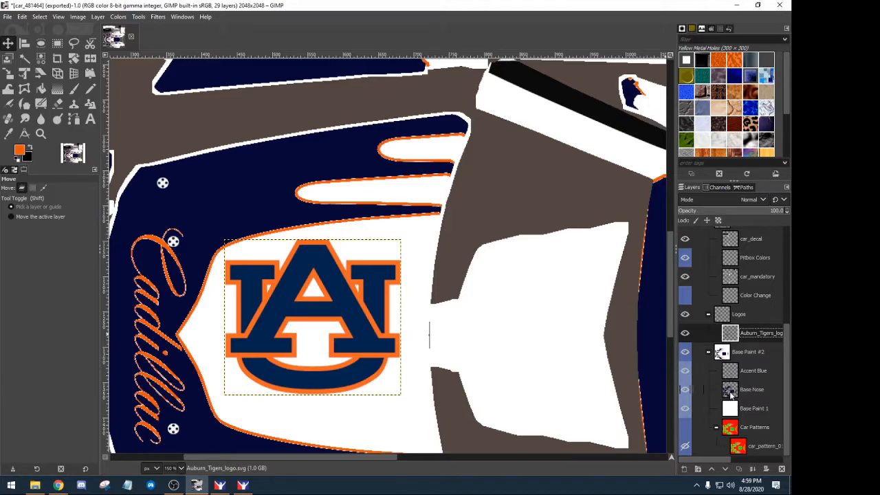
left_click(730, 390)
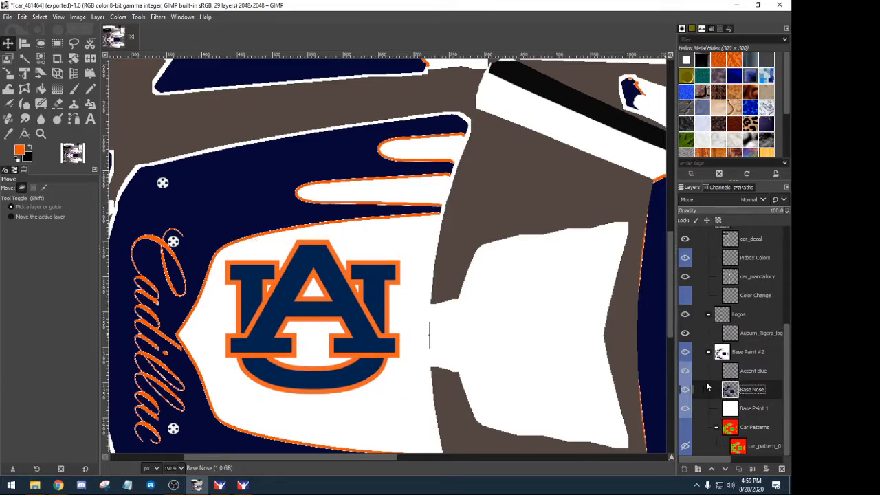
left_click(686, 371)
left_click(686, 408)
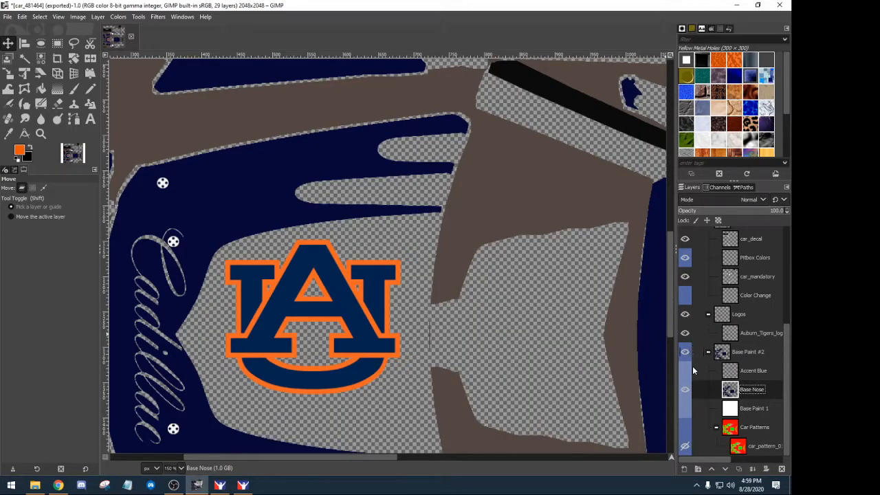
left_click(40, 59)
left_click(243, 197)
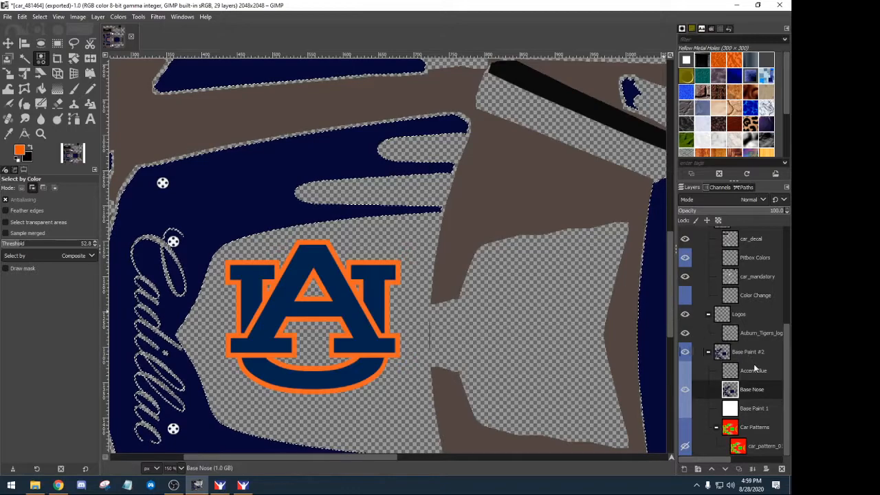
- Sample the Auburn logo's navy blue and bucket-fill it on the Base Nose layer
left_click(756, 333)
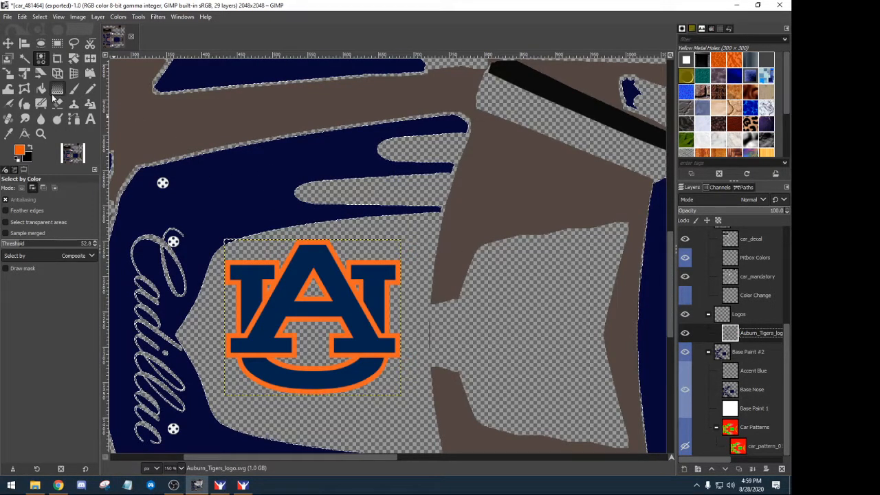
left_click(10, 135)
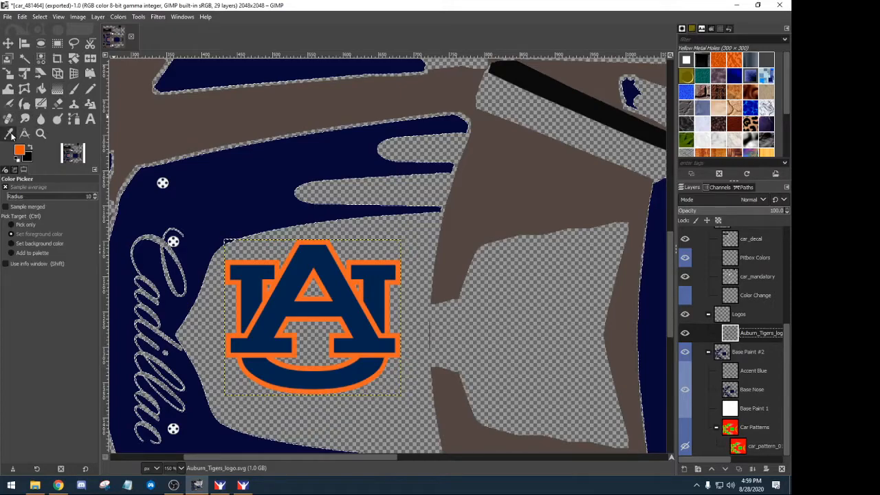
left_click(310, 255)
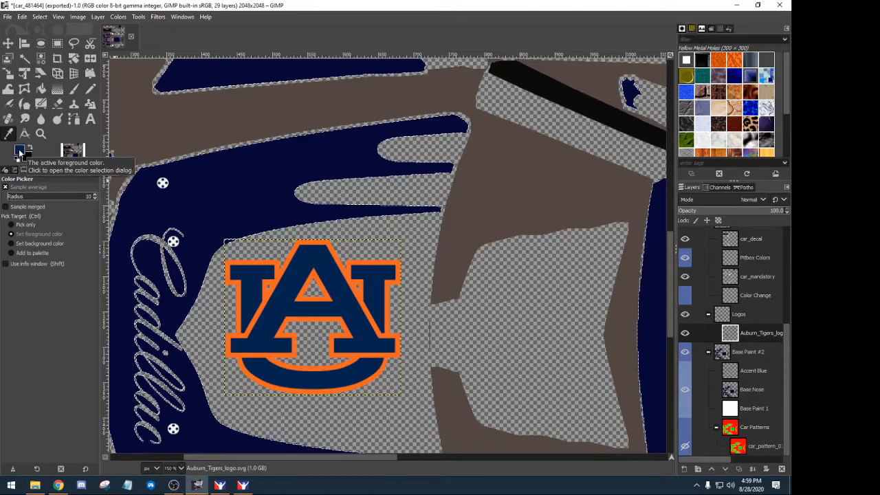
left_click(732, 394)
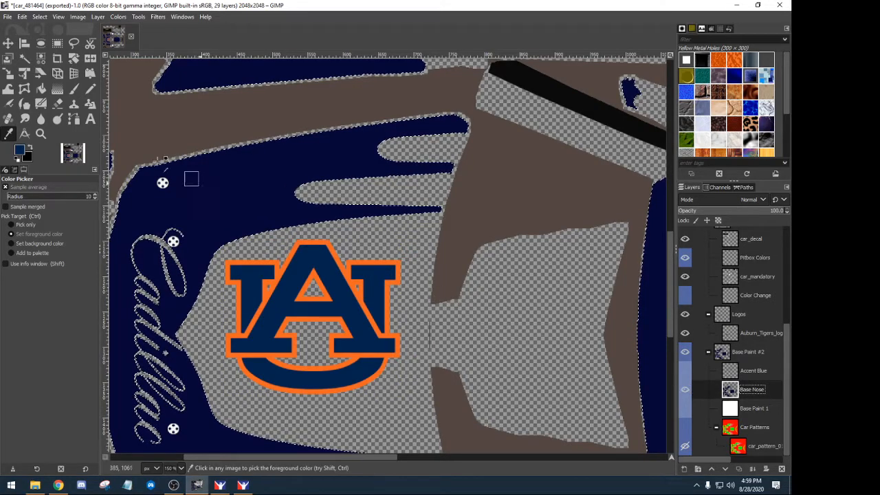
left_click(40, 88)
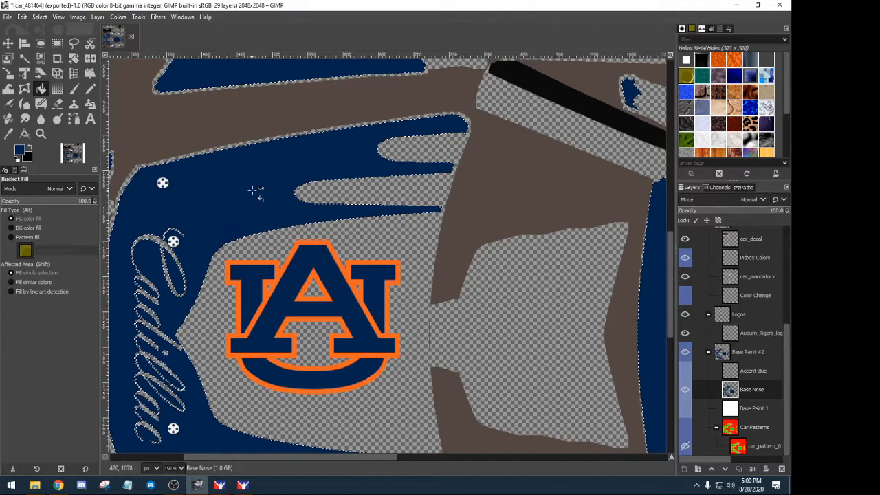
- Hide Base Nose and the white base paint, clear the selection, and make Accent Blue active
left_click(685, 409)
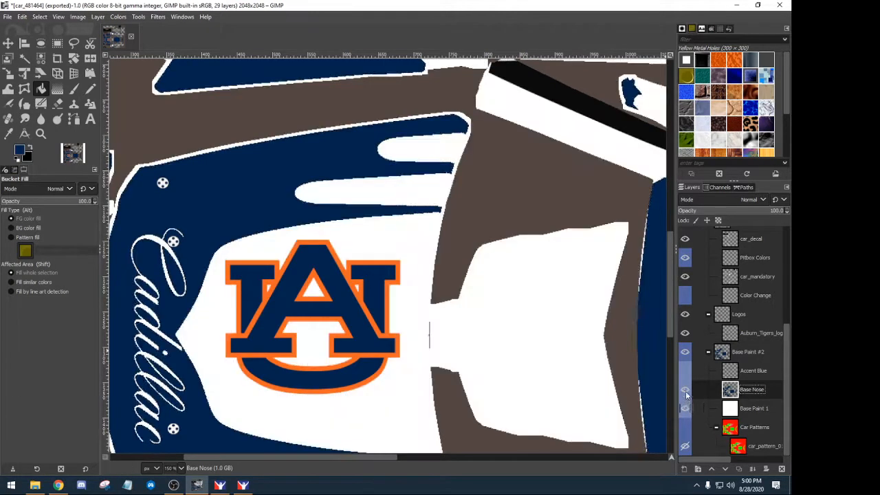
left_click(684, 370)
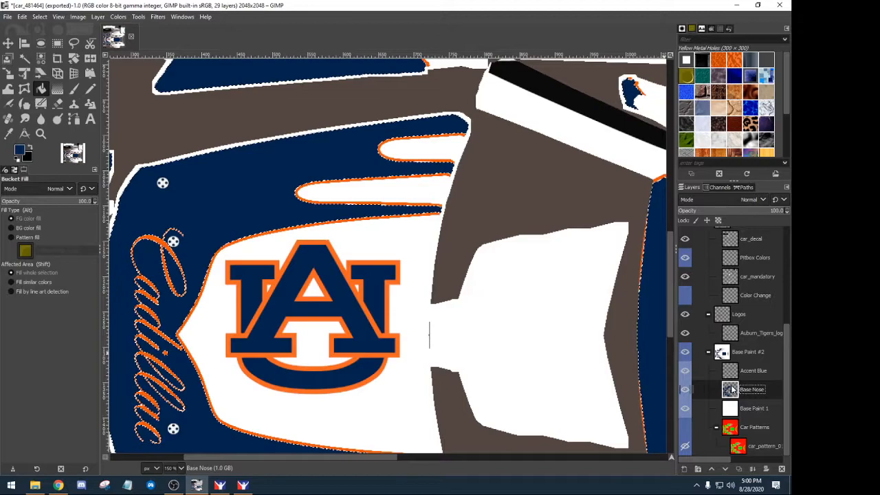
left_click(684, 389)
left_click(685, 408)
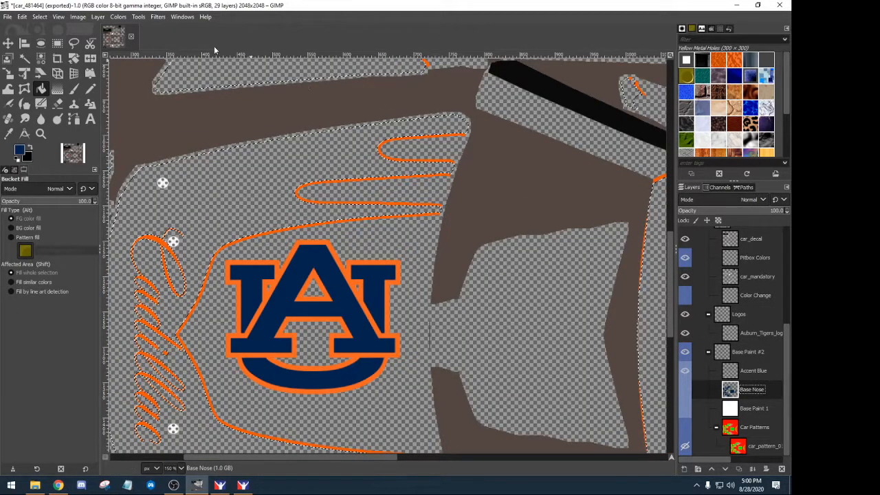
left_click(39, 17)
left_click(48, 39)
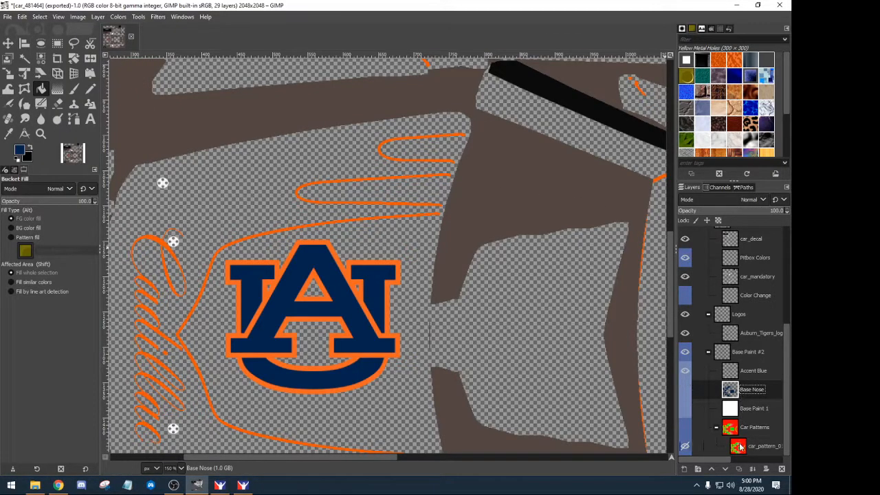
left_click(729, 375)
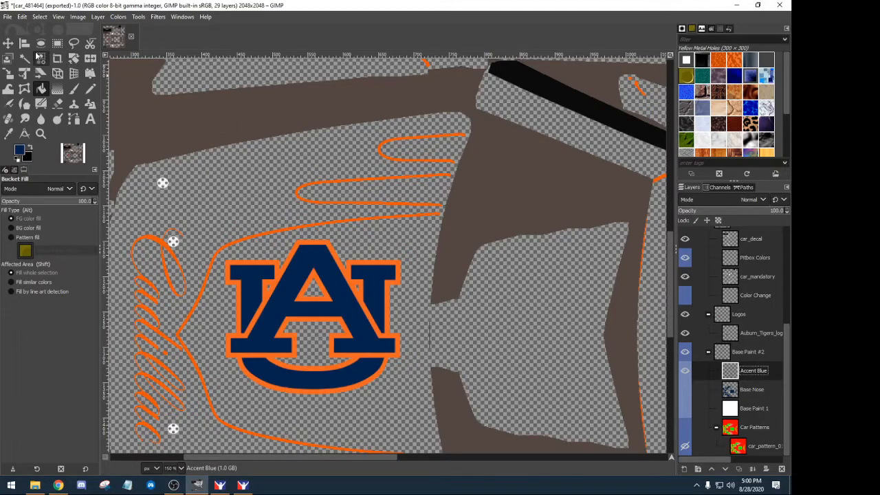
- Select the orange stripes by colour, sample the logo's orange, and bucket-fill it on Accent Blue
left_click(38, 59)
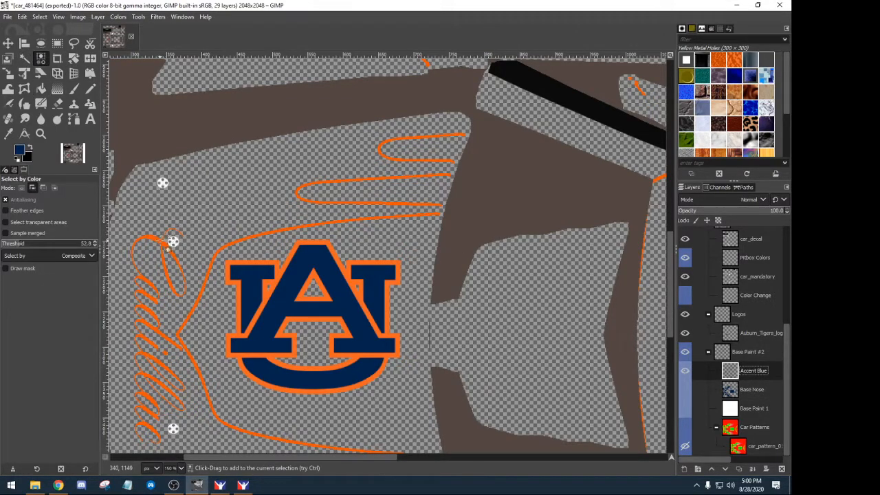
left_click(166, 249)
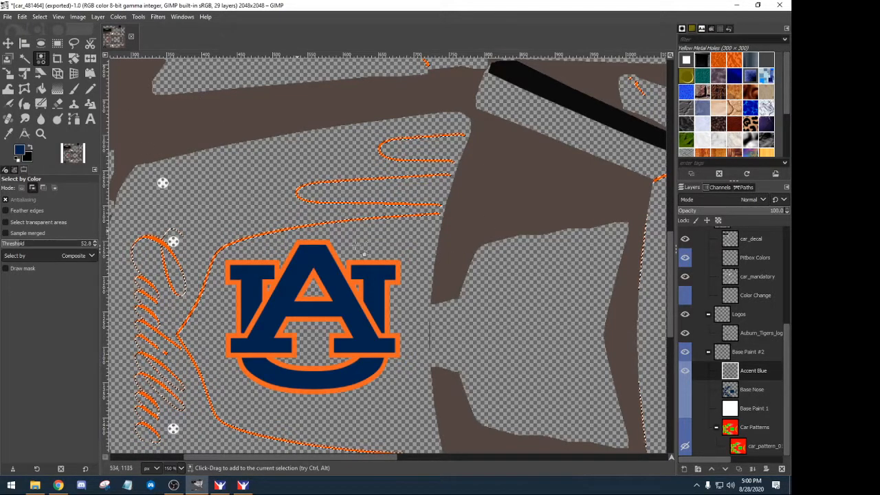
left_click(756, 333)
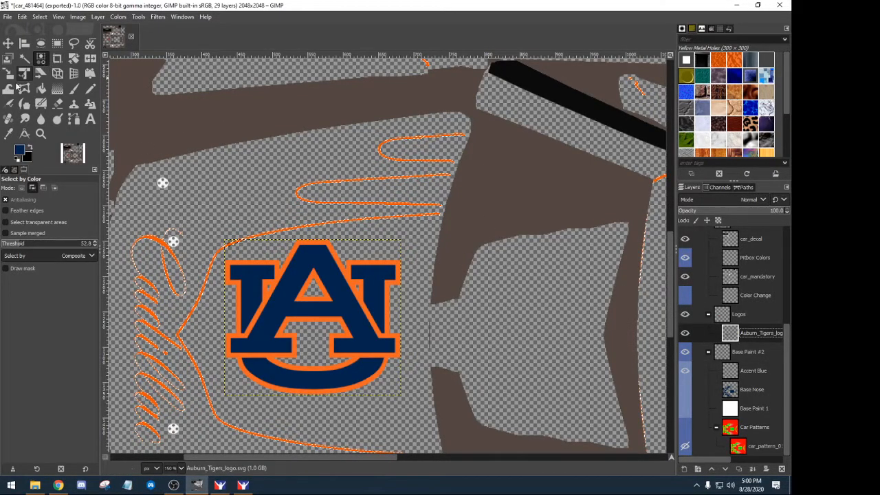
left_click(8, 133)
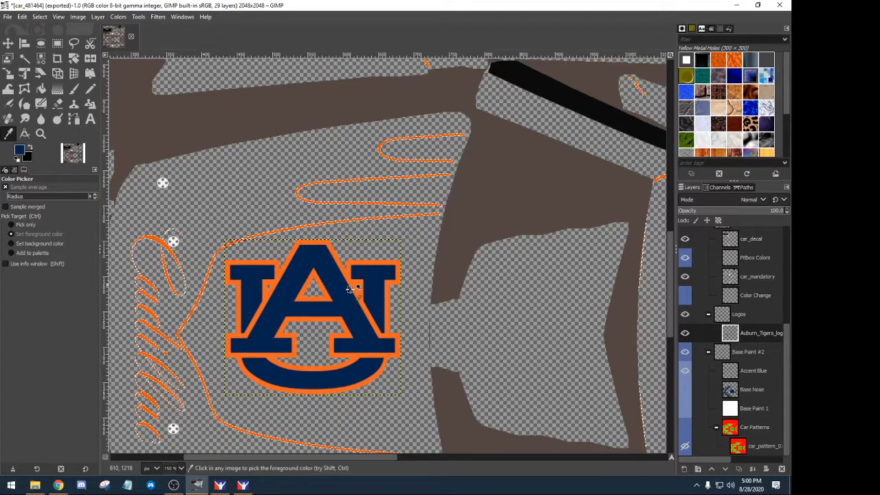
scroll(354, 276, "up", 4)
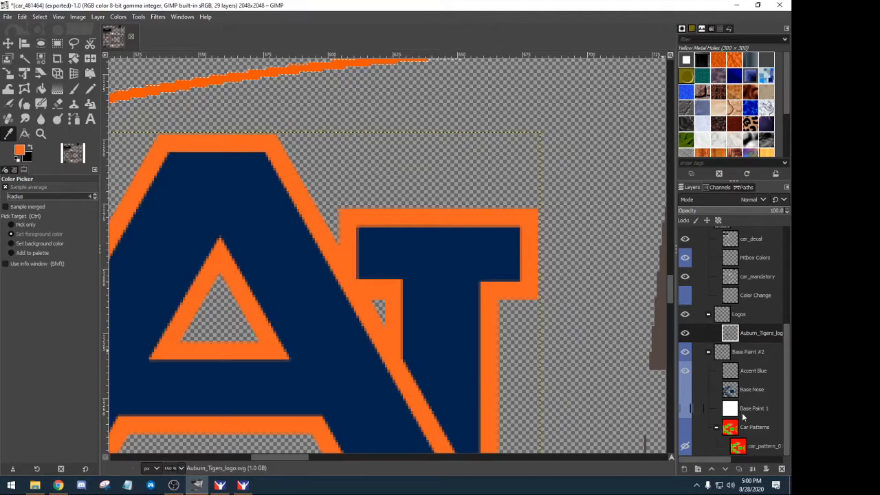
left_click(732, 371)
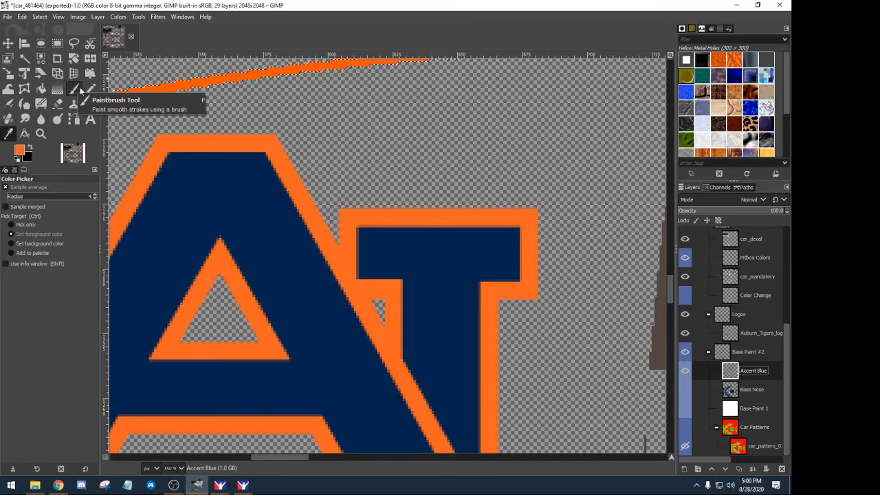
left_click(40, 92)
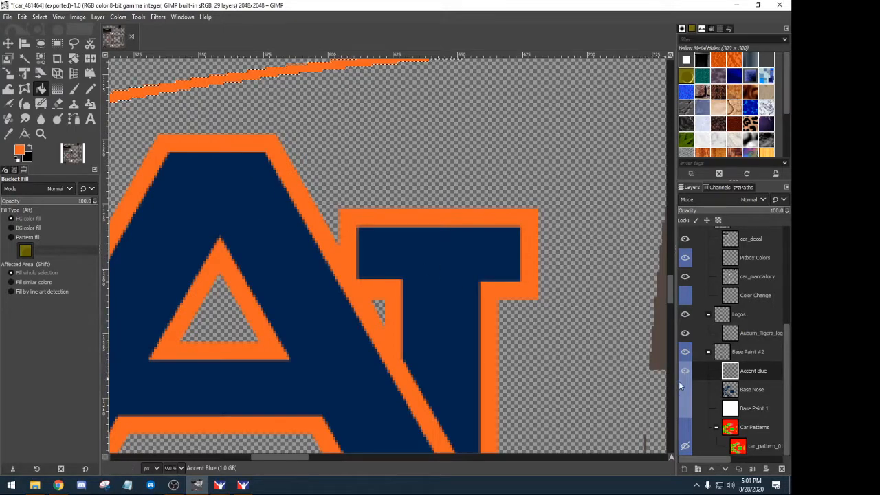
- Show the white base paint again, clear the selection, and zoom out to 100%
left_click(685, 408)
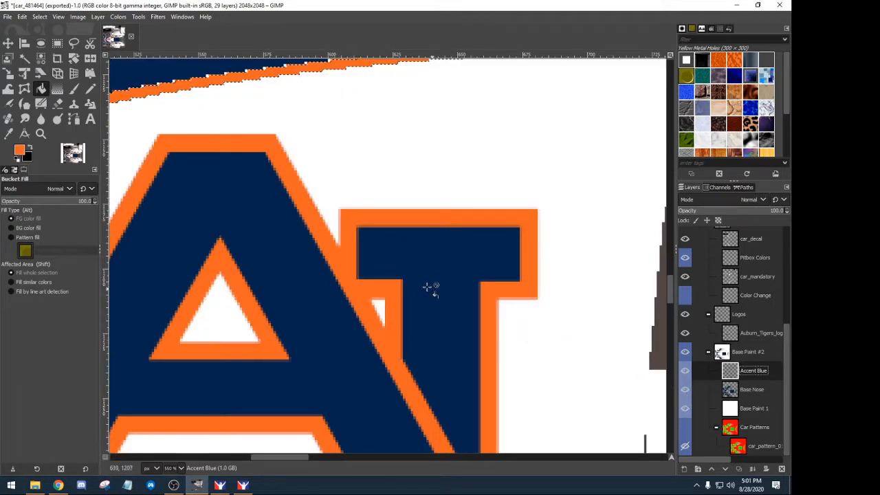
left_click(41, 17)
left_click(46, 39)
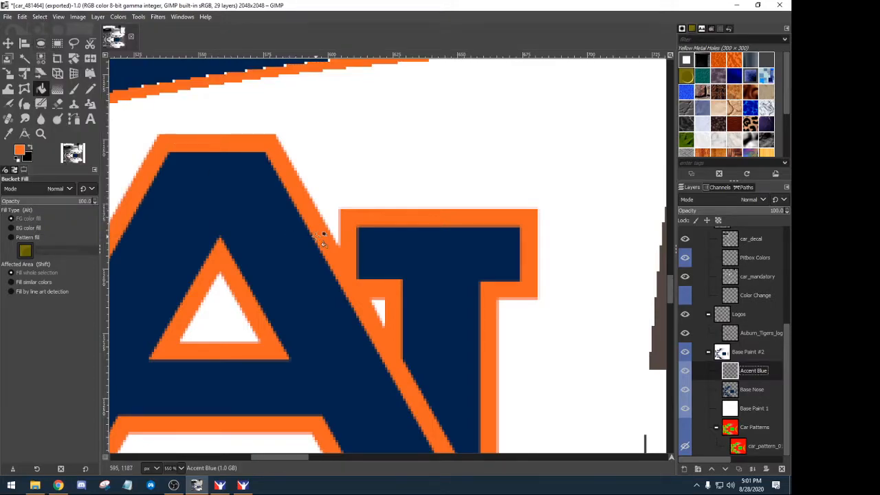
scroll(289, 236, "down", 8)
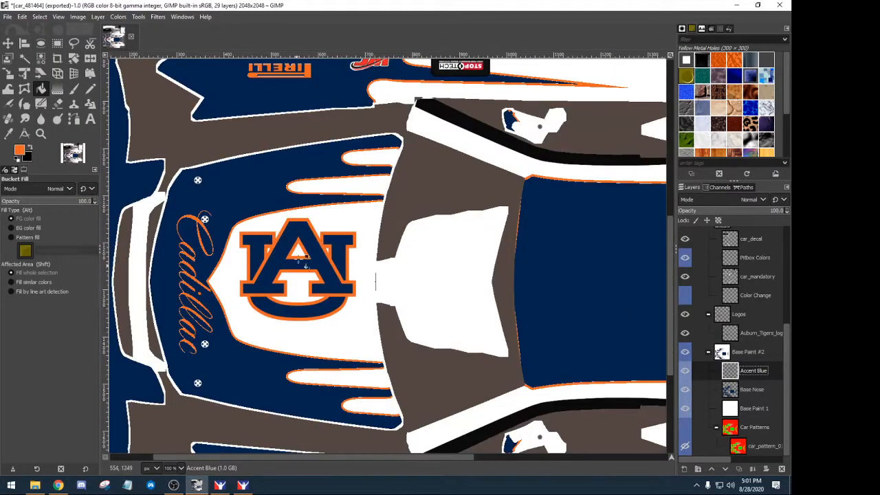
- Show the Wire layer, make it active, and bring up Colors > Colorize for it
scroll(705, 330, "up", 5)
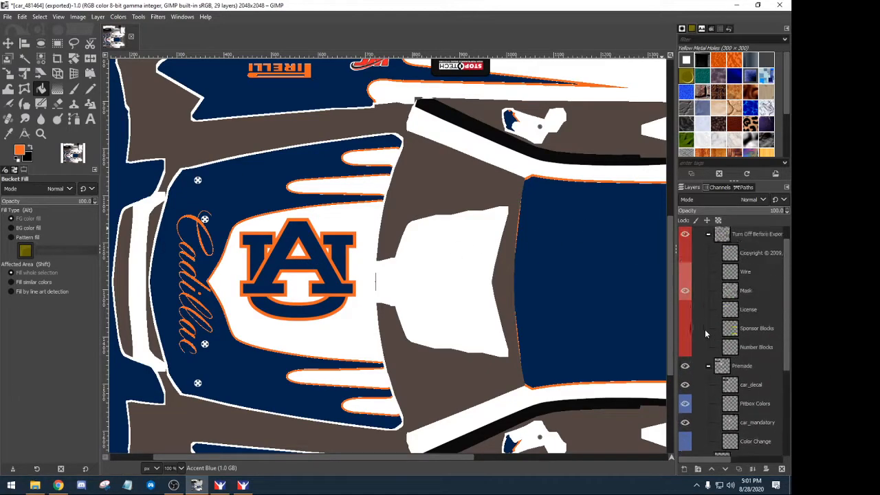
left_click(684, 292)
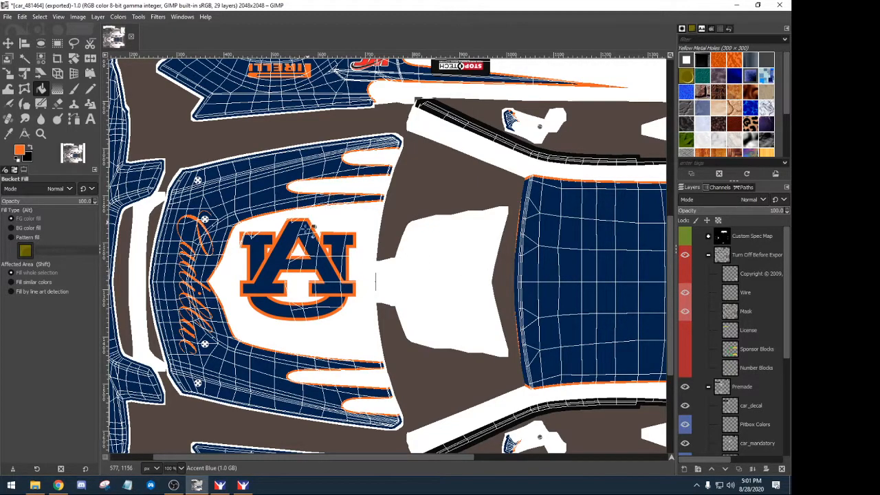
left_click(737, 296)
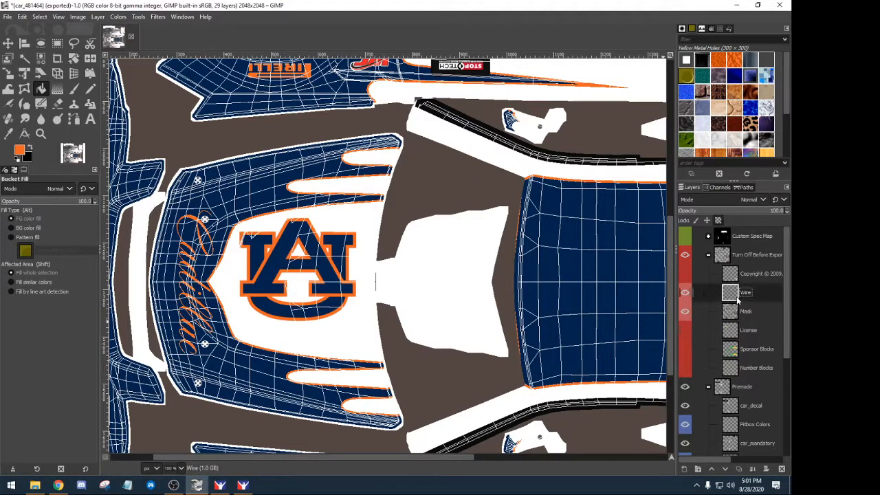
left_click(118, 16)
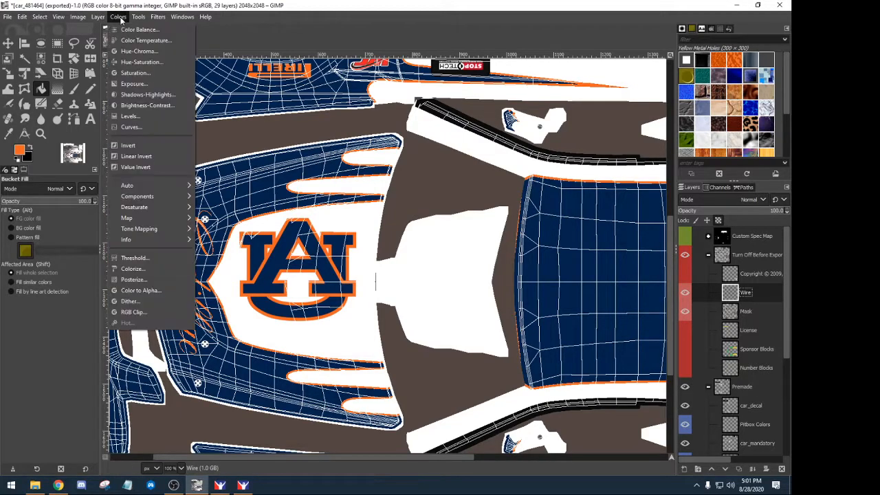
left_click(132, 268)
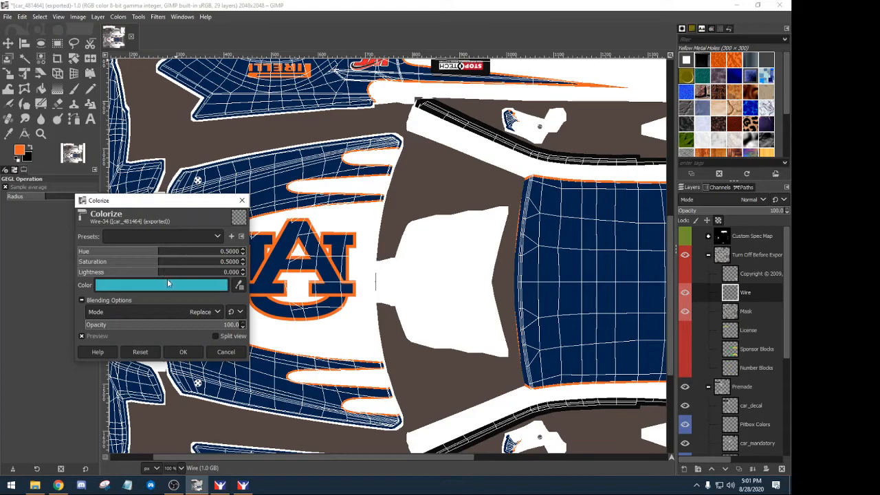
- Set the Colorize colour to 0084a0 and apply it to the wireframe
left_click(166, 283)
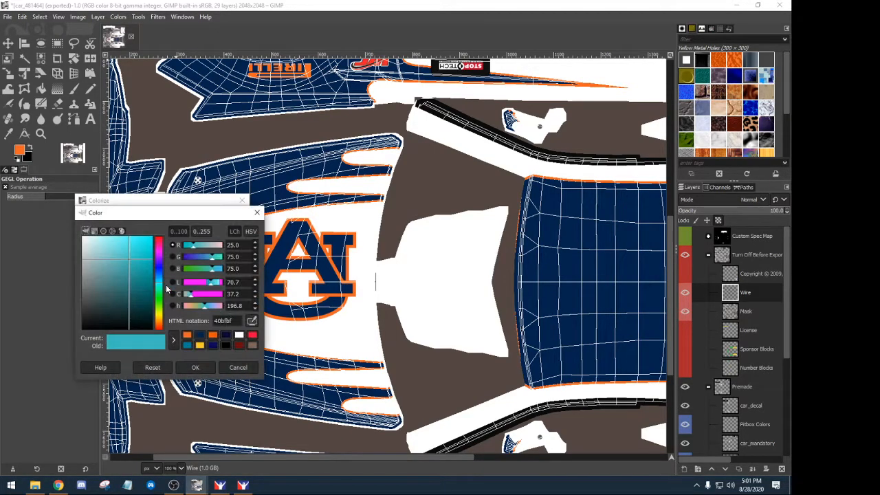
left_click_drag(161, 284, 160, 277)
key("Return")
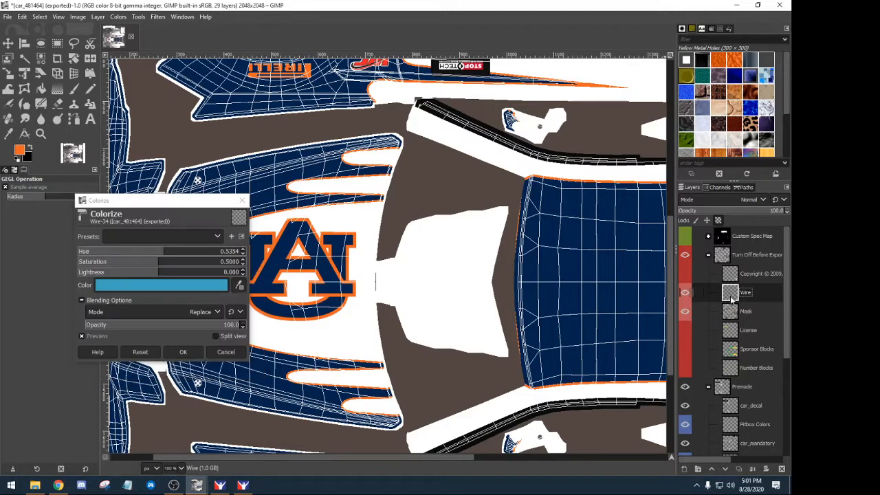
left_click(191, 283)
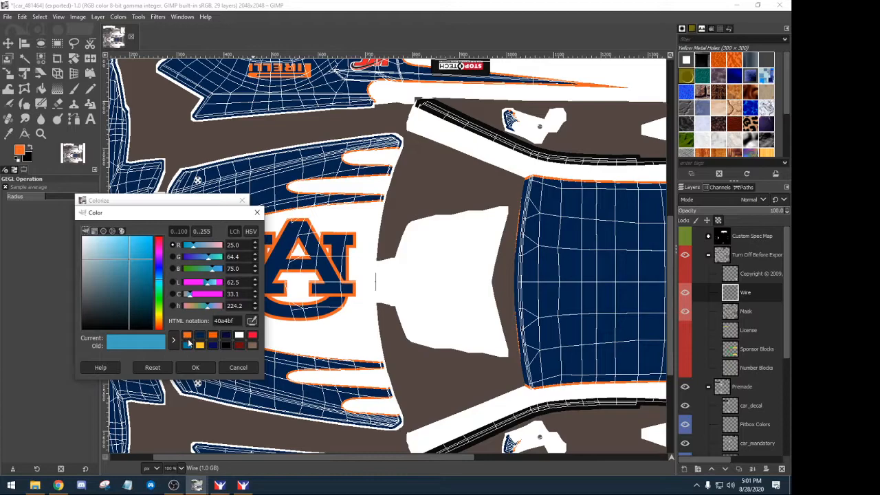
left_click(185, 337)
left_click(187, 345)
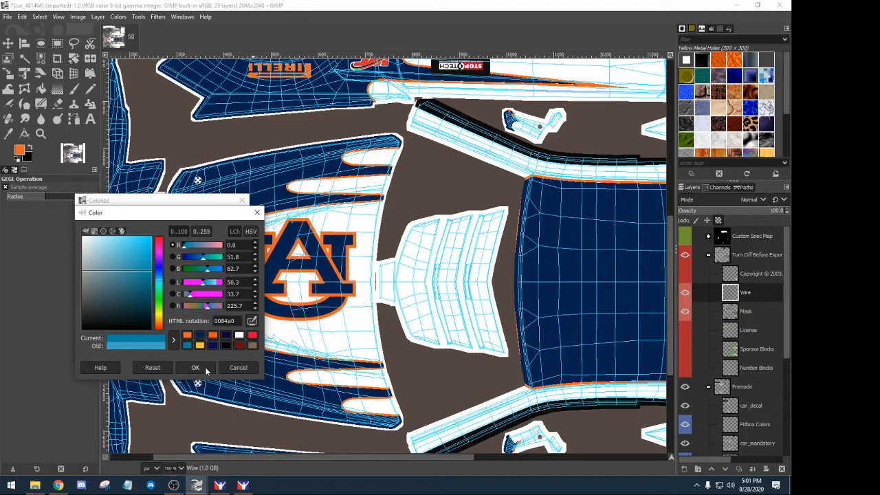
left_click(206, 370)
left_click(183, 352)
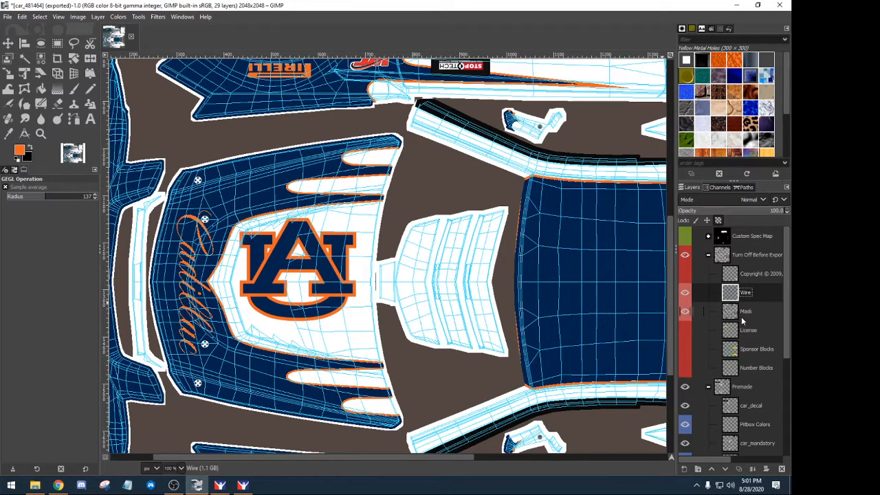
scroll(739, 371, "down", 5)
- Rotate the Auburn hood logo by 90° and nudge it into place on the hood
left_click(733, 356)
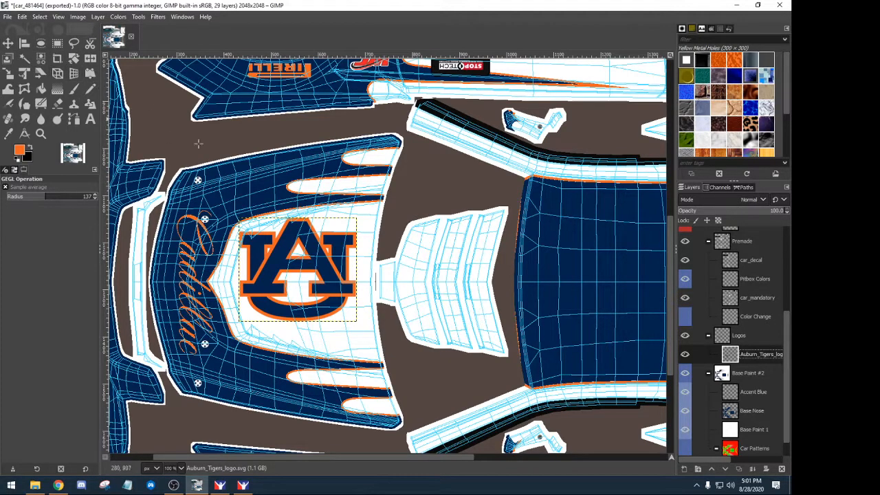
left_click(8, 42)
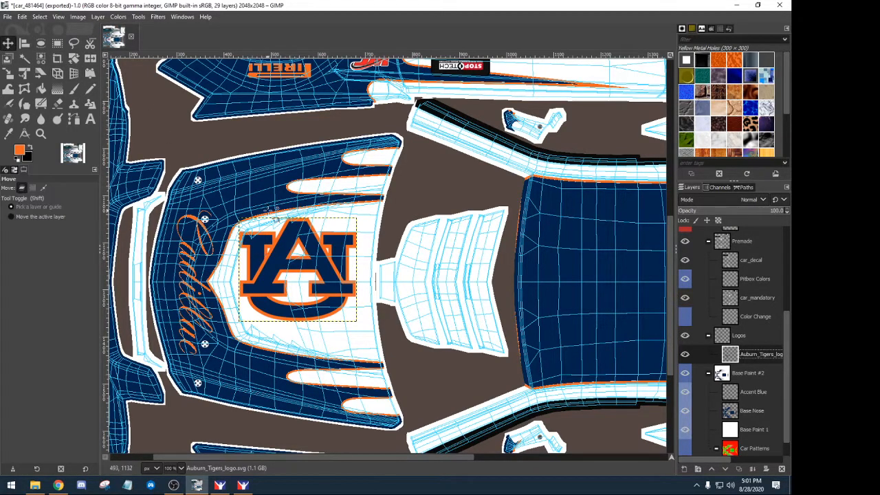
left_click_drag(279, 257, 290, 276)
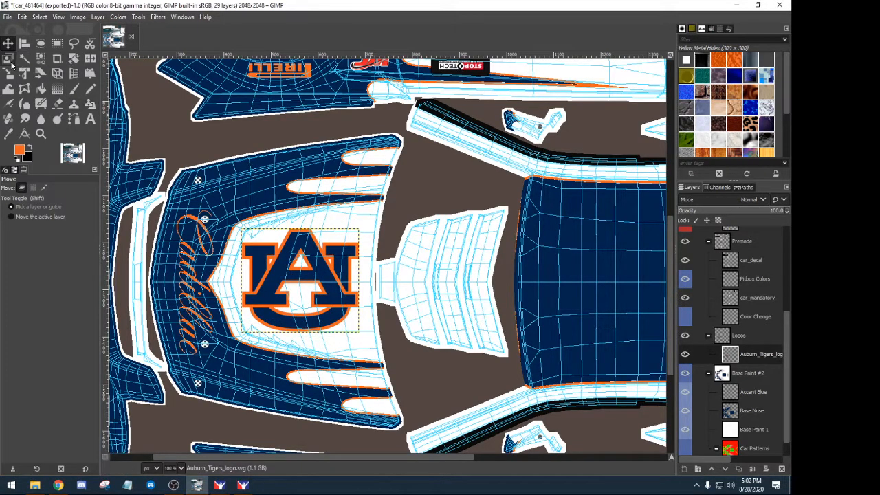
left_click(56, 74)
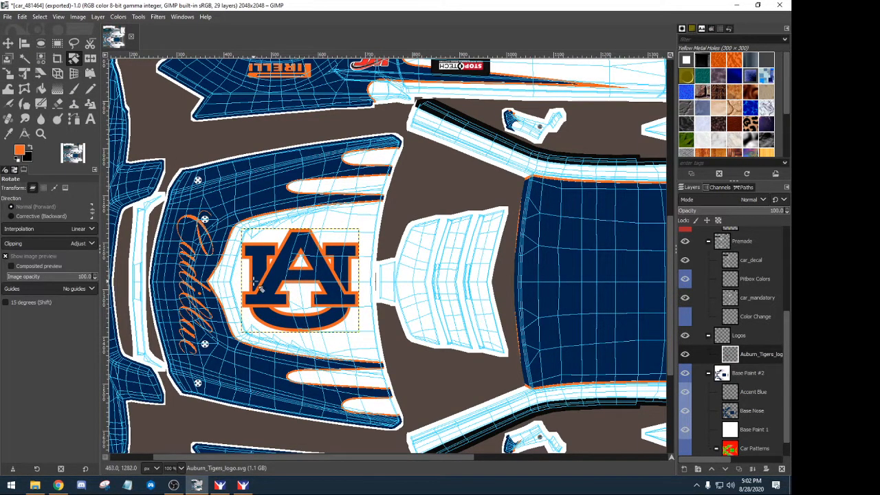
left_click_drag(258, 287, 282, 245)
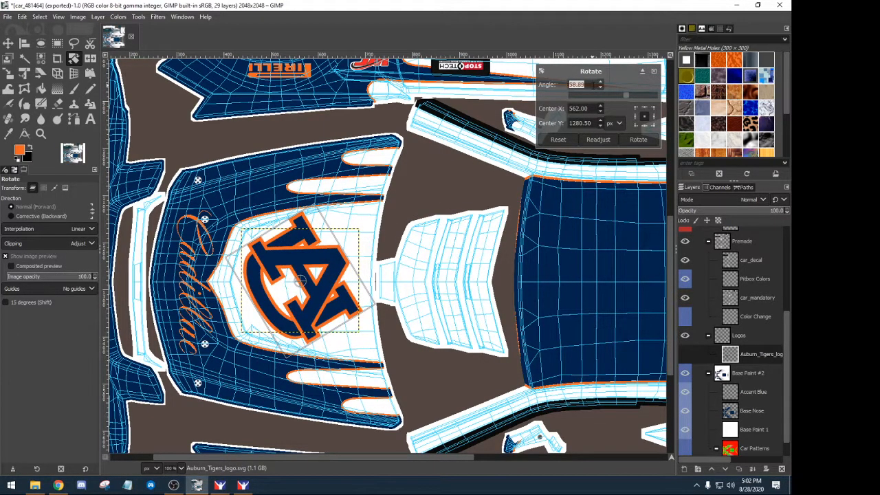
type("90")
key("Return")
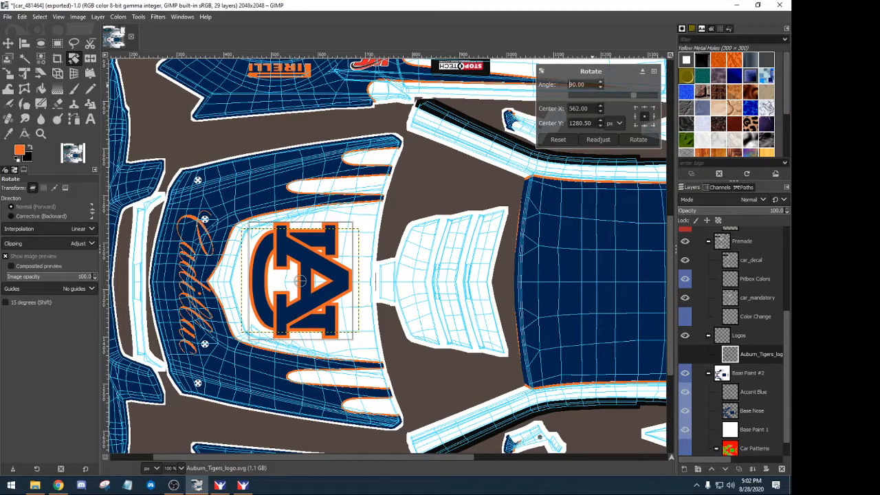
left_click(637, 139)
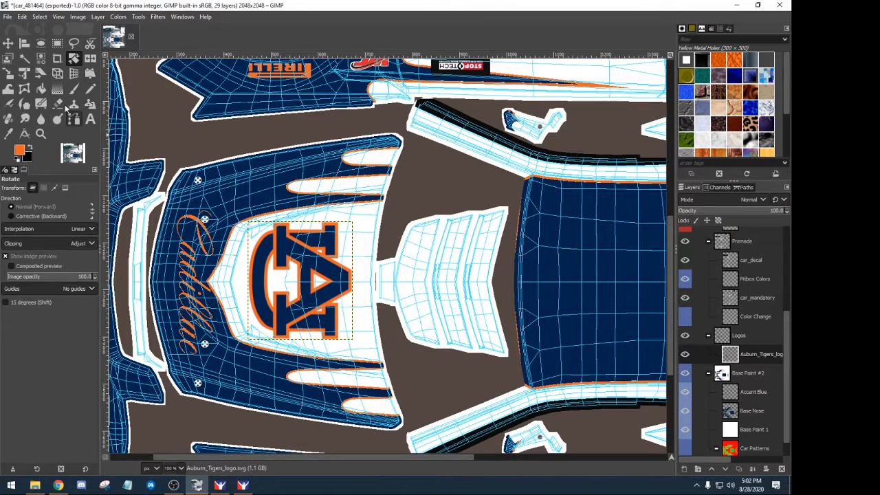
left_click(8, 42)
left_click_drag(339, 275, 340, 277)
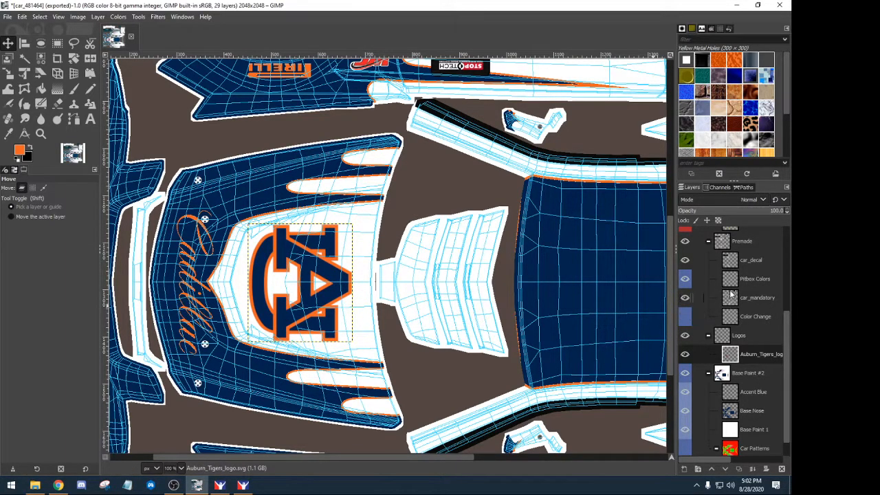
- Hide the Wire layer and export the livery to car_481464.tga
scroll(731, 293, "up", 4)
left_click(684, 292)
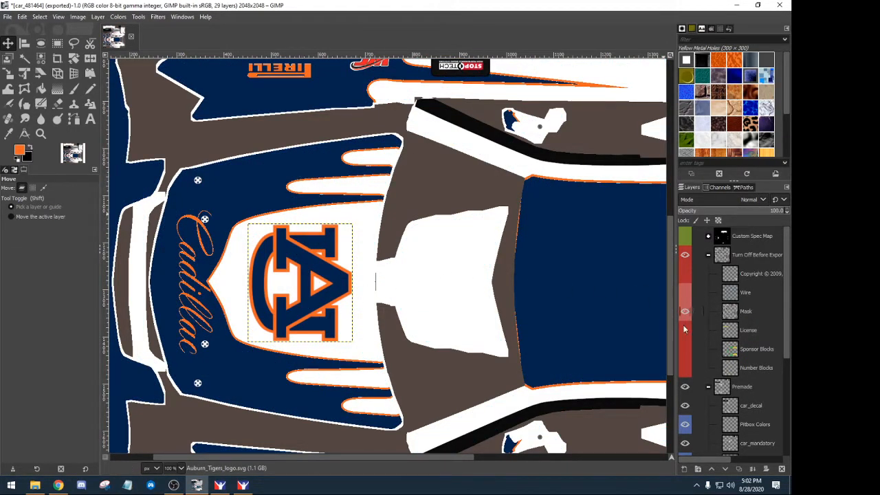
left_click(7, 16)
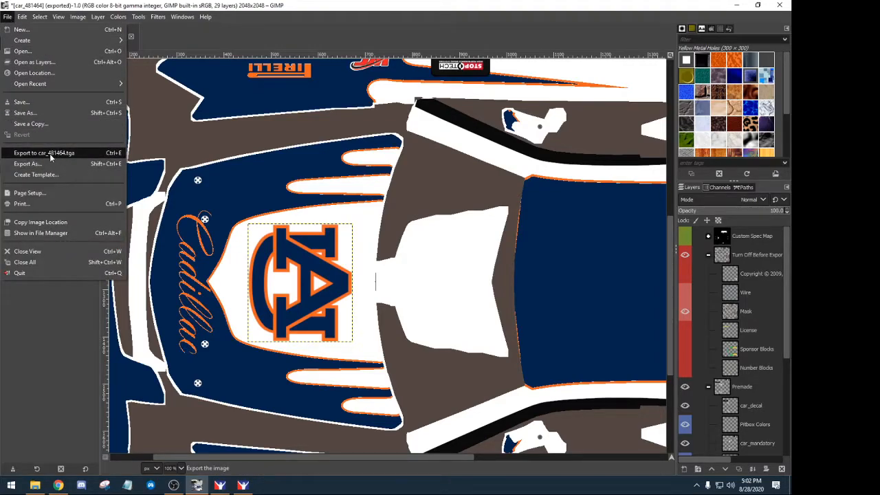
left_click(49, 153)
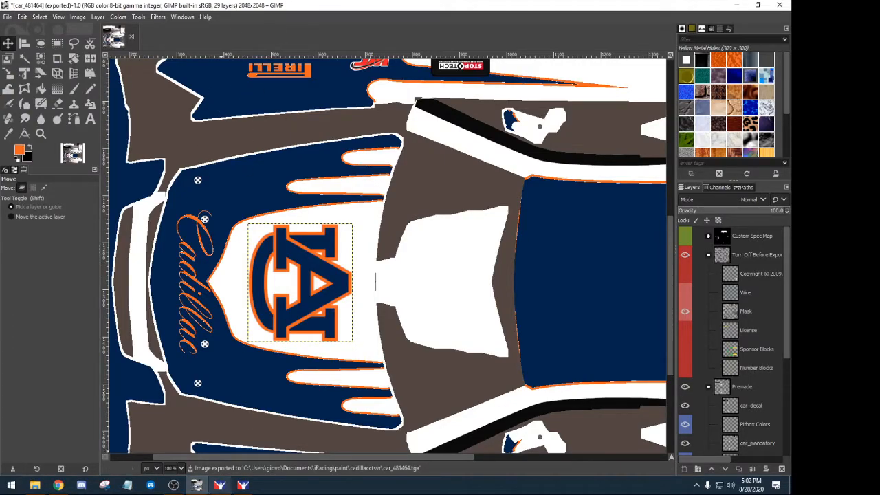
left_click(244, 486)
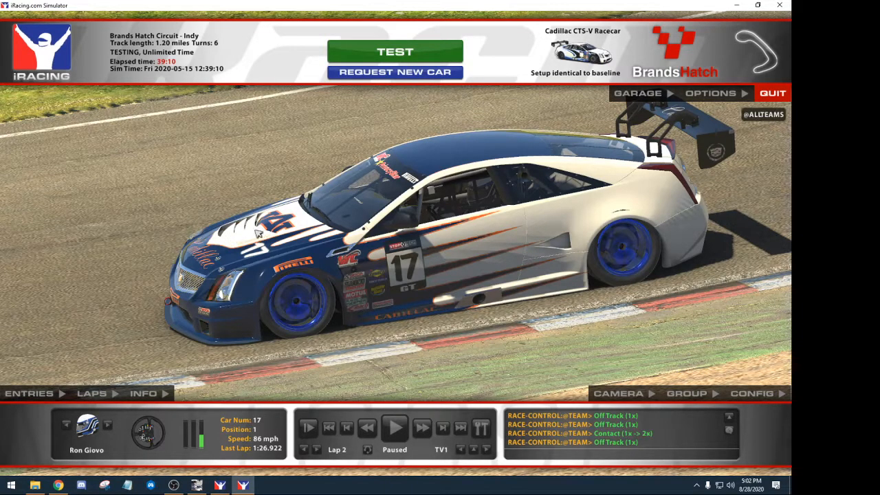
left_click(197, 484)
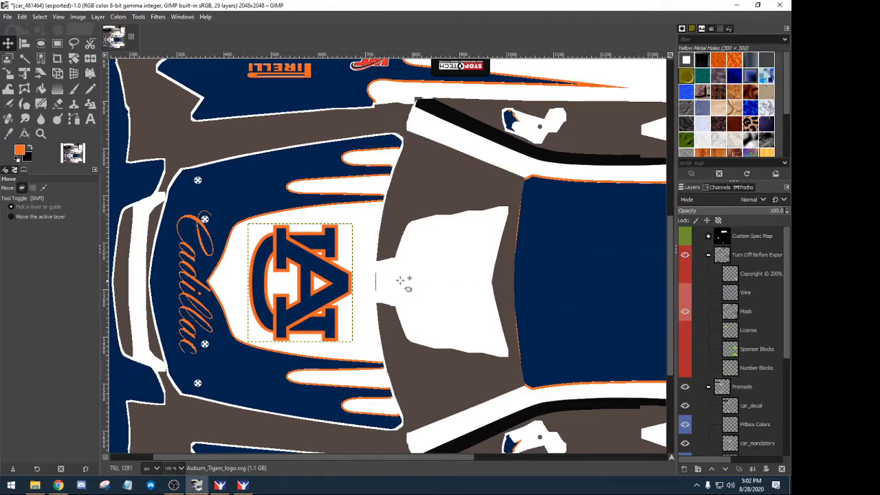
- Show the Wire overlay, duplicate the Auburn logo layer, and move the copy onto the hood insert panel
left_click(684, 292)
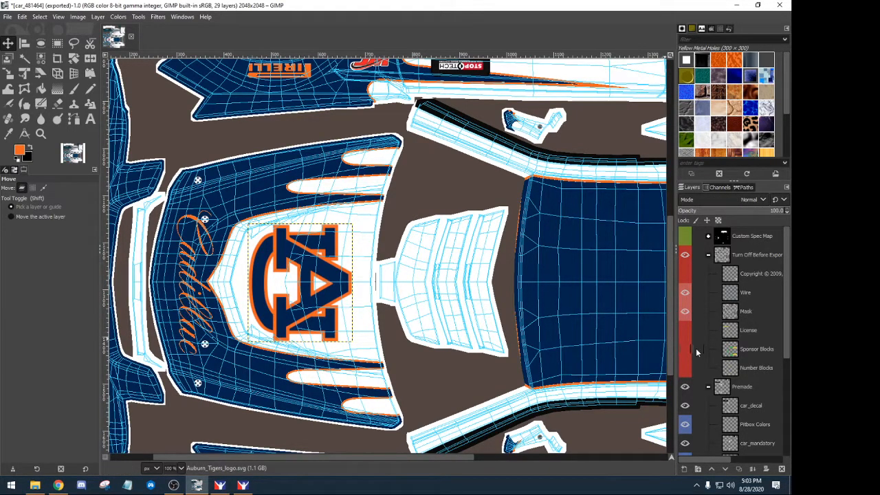
scroll(747, 352, "down", 5)
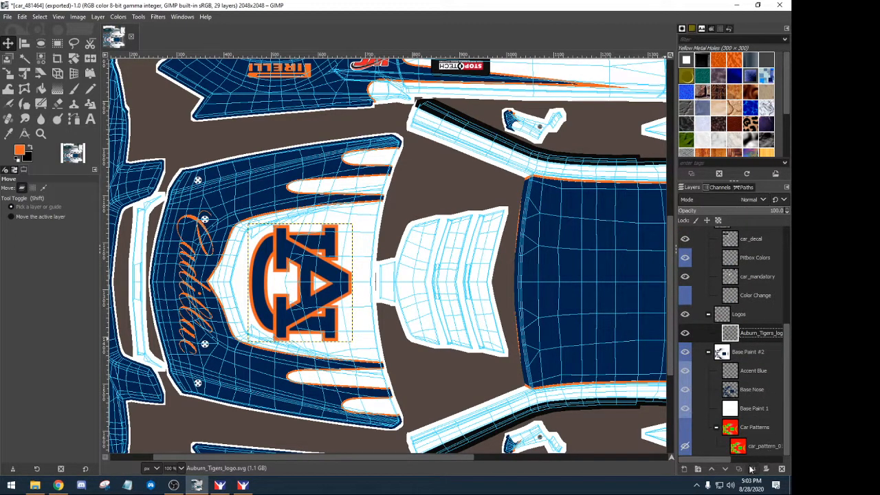
right_click(724, 335)
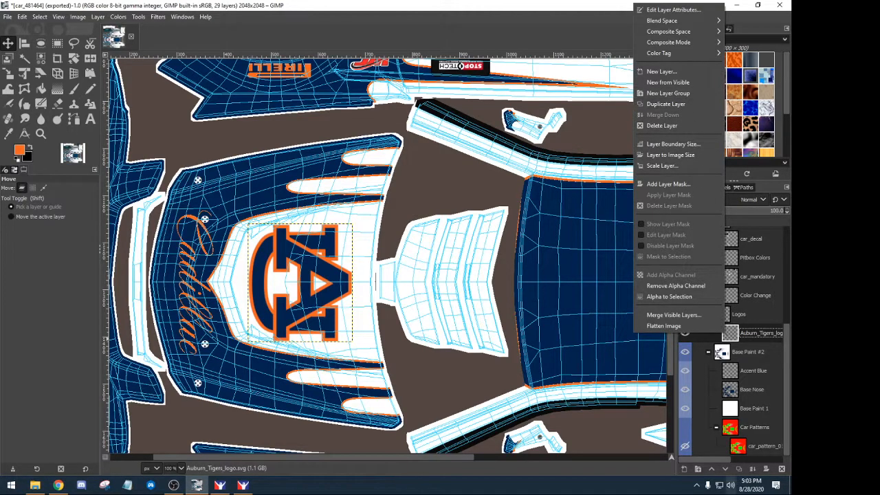
left_click(742, 474)
left_click(739, 469)
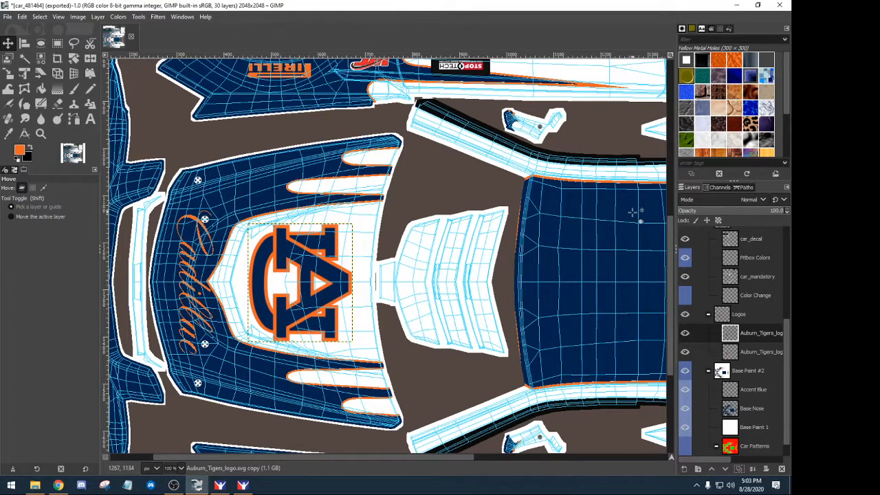
left_click_drag(281, 248, 487, 254)
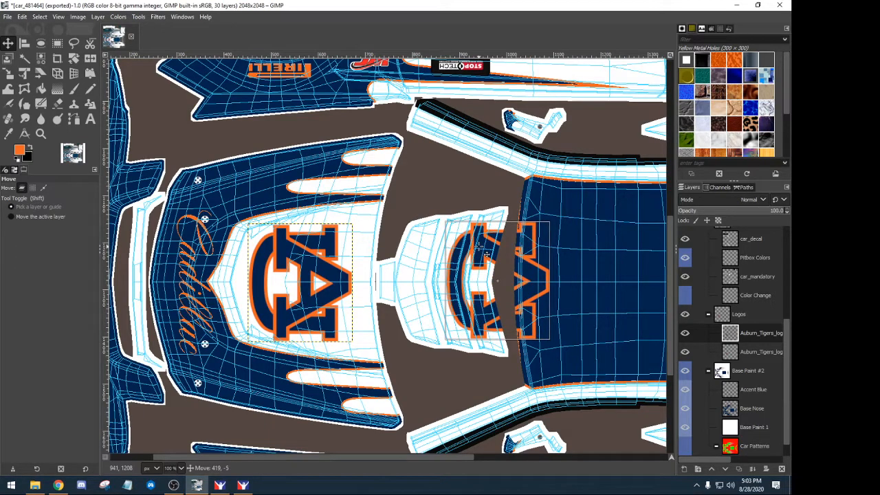
left_click_drag(486, 254, 487, 254)
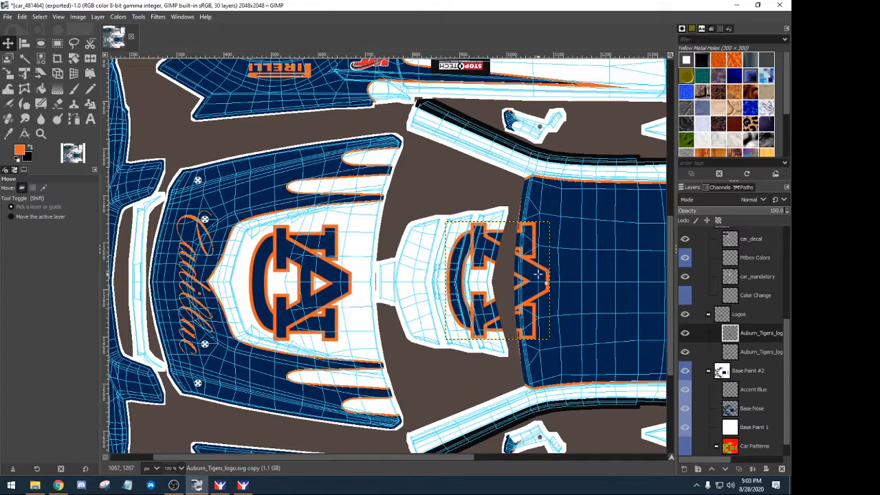
- Trim the logo copy's layer boundary width to 136 so only its left portion shows
right_click(730, 333)
left_click(677, 143)
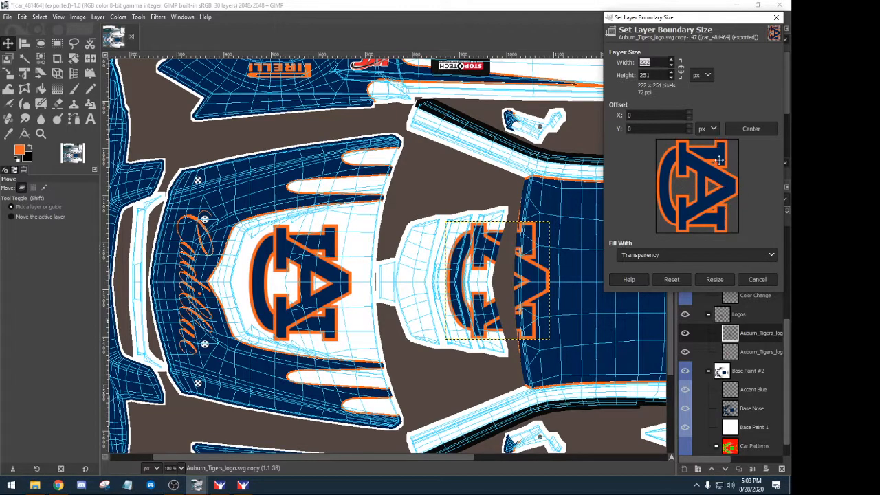
left_click(671, 67)
left_click(671, 67)
left_click(672, 67)
left_click(714, 262)
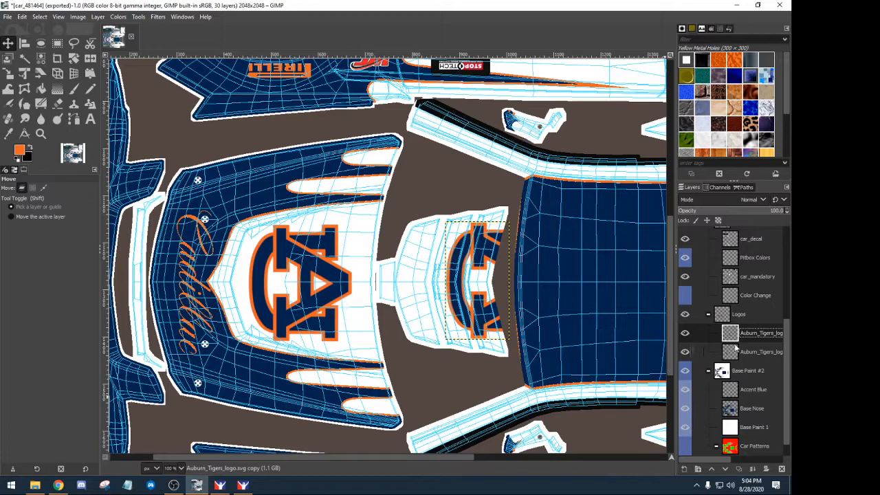
double_click(758, 334)
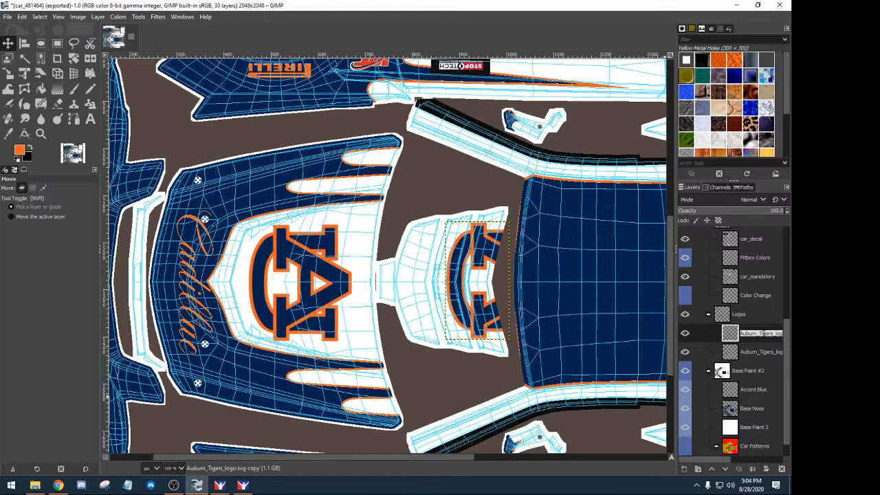
- Name the copy 'Auburn_Tigers Hood Insert' and the original logo layer 'Auburn_Tigers Hood'
left_click(763, 333)
scroll(730, 457, "right", 3)
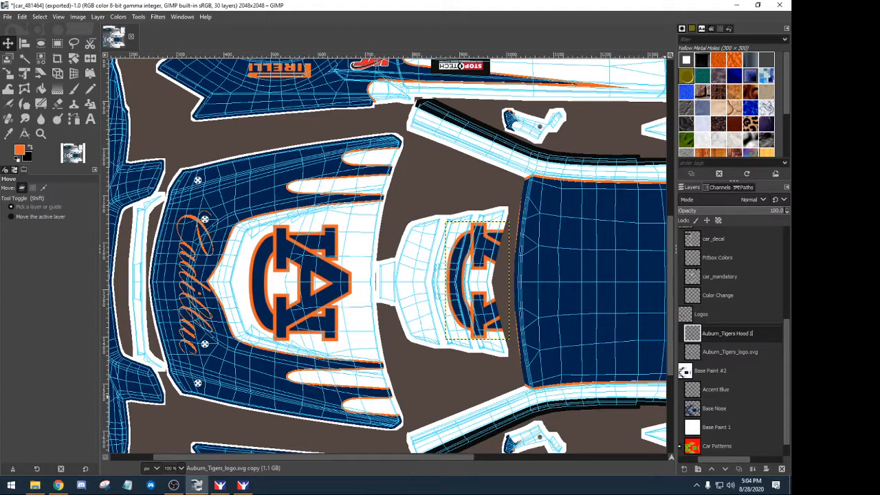
key("Return")
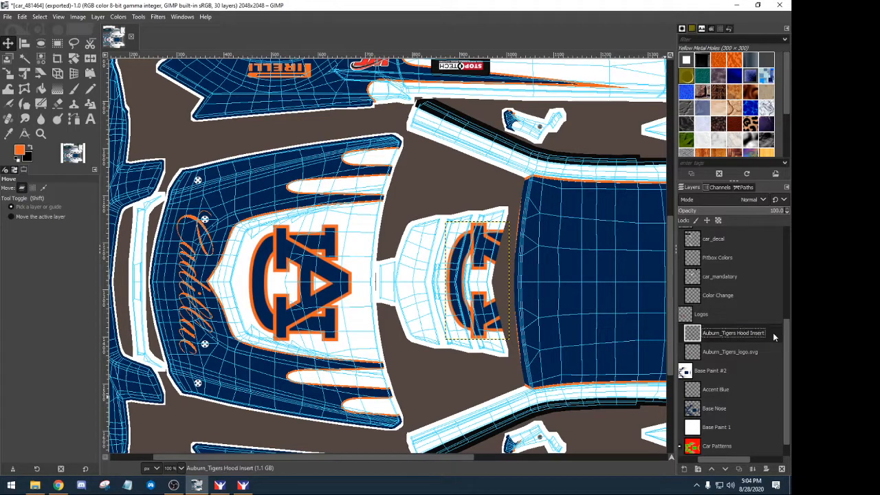
left_click(733, 351)
left_click(733, 352)
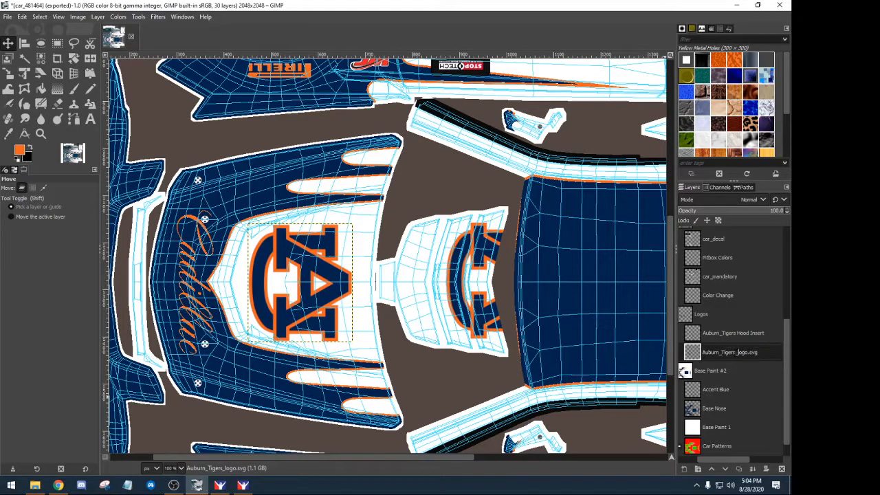
left_click_drag(735, 352, 779, 354)
type("H")
key("Return")
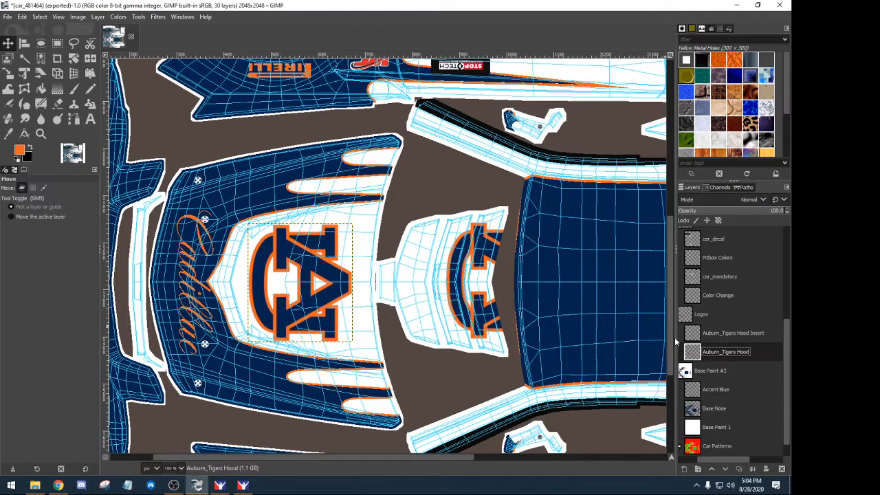
scroll(697, 315, "up", 3)
- Hide the Wire layer, nudge the hood insert logo, and export the livery to car_481464.tga
left_click_drag(713, 462, 682, 455)
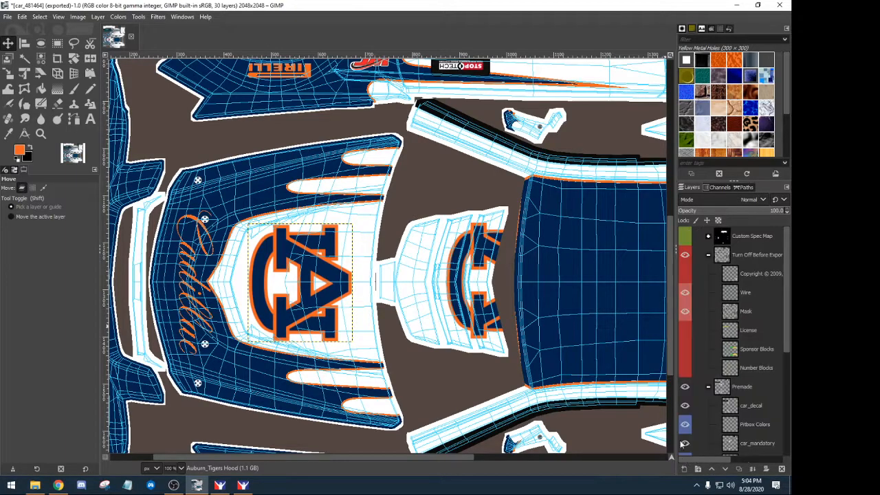
left_click_drag(672, 250, 631, 255)
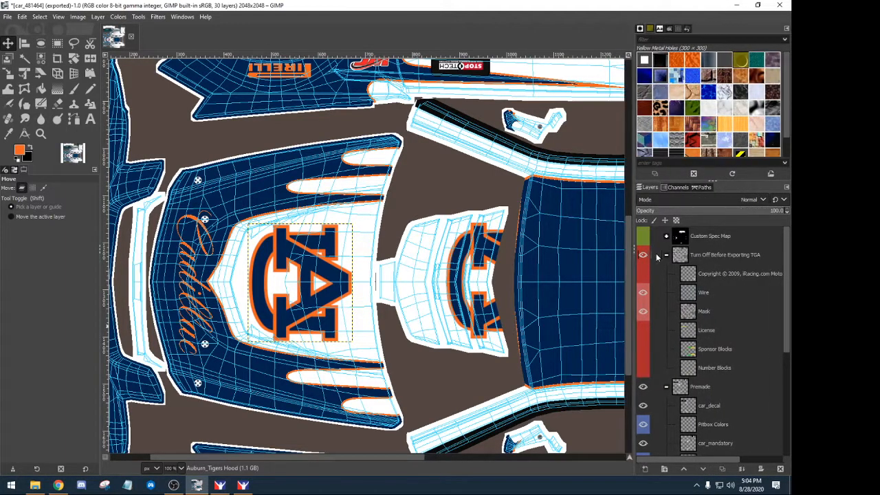
left_click(643, 293)
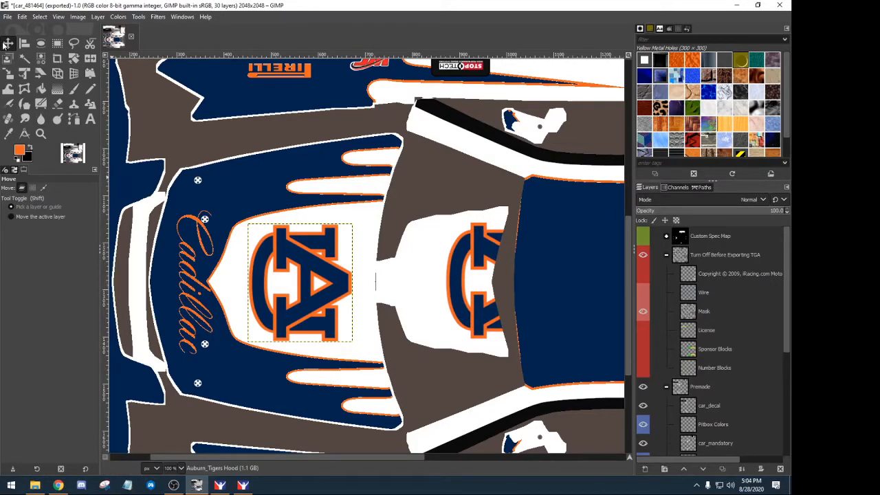
mouse_move(460, 282)
left_mouse_down()
mouse_move(227, 278)
mouse_move(511, 283)
mouse_move(458, 287)
left_mouse_up()
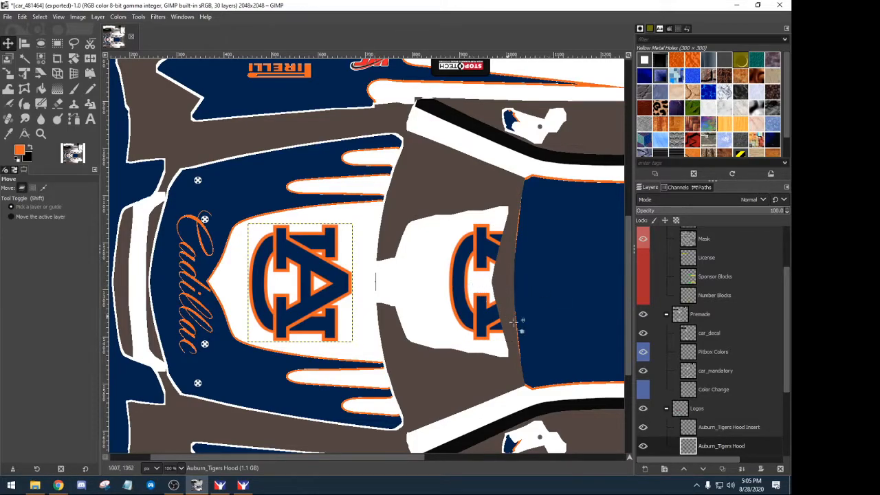
left_click(8, 16)
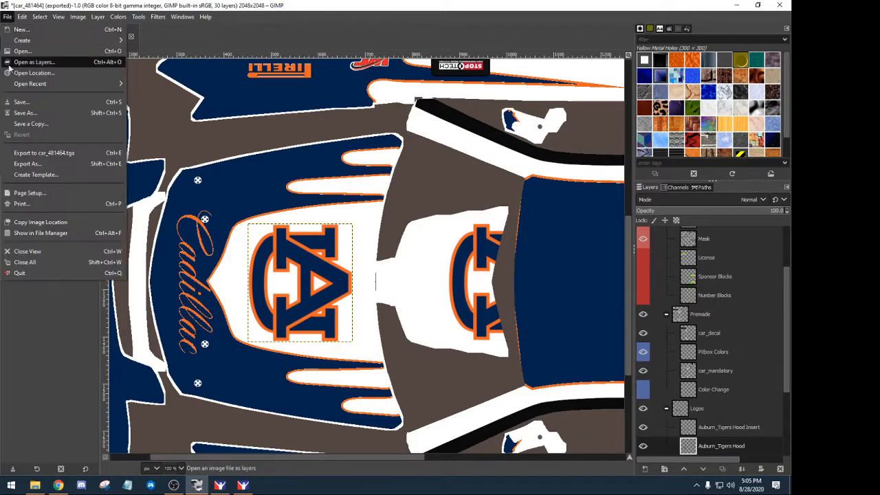
left_click(28, 152)
- In iRacing, reload the car textures with Ctrl+R and switch to the Rear Chase camera
left_click(243, 484)
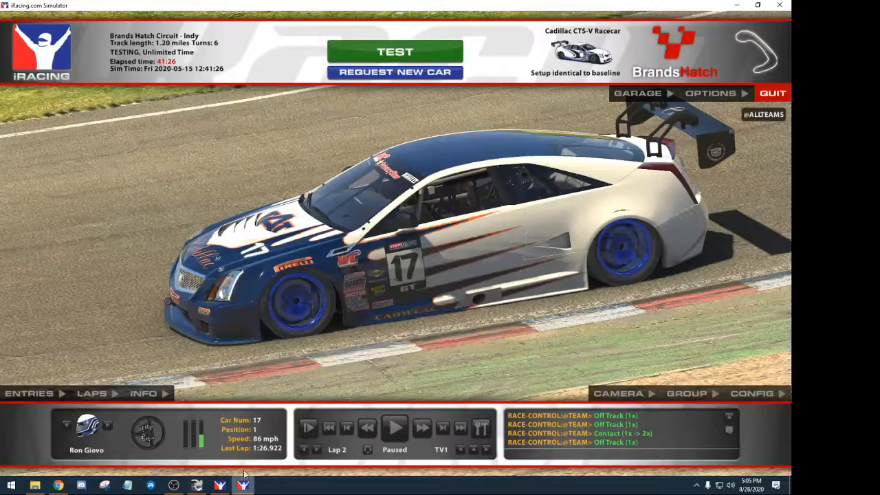
key("ctrl+r")
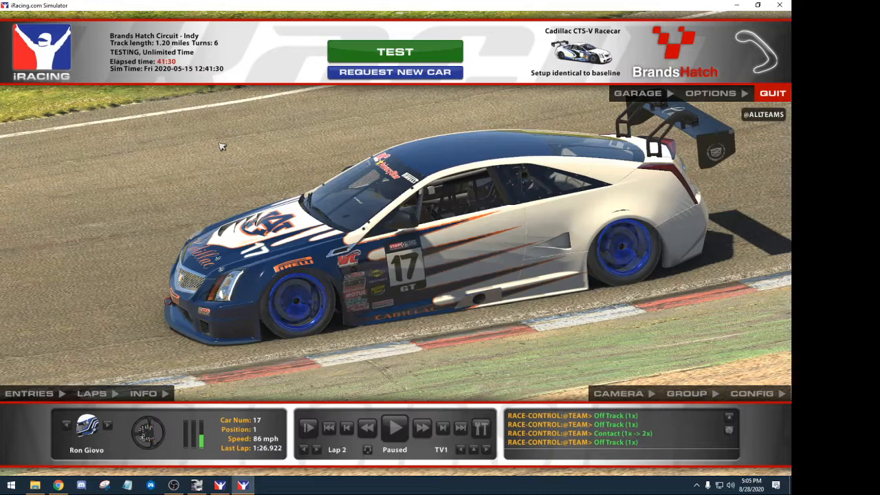
left_click(473, 451)
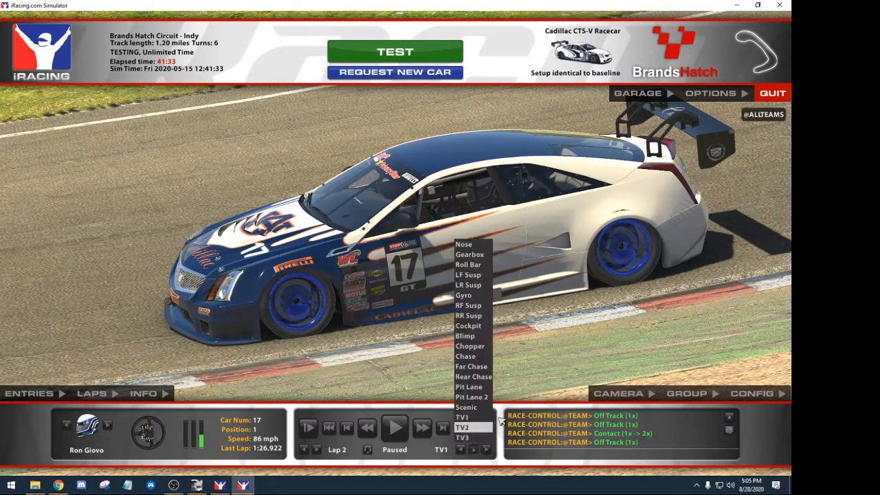
left_click(473, 377)
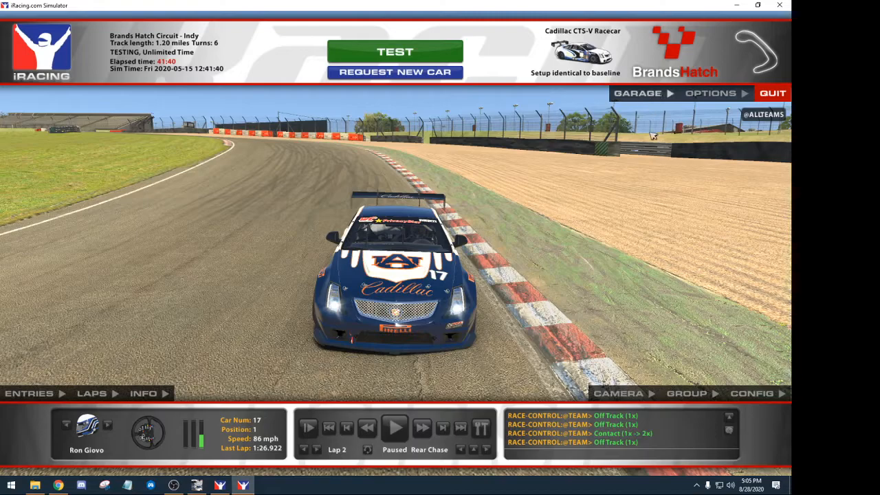
- Raise the camera's Z offset to 3.529, narrow its FOV to 43.97, then return to GIMP
left_click(613, 393)
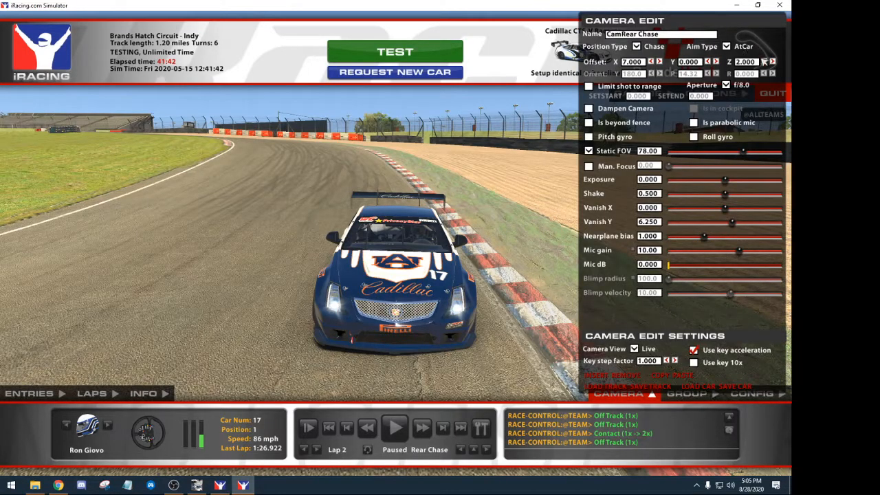
left_click(763, 61)
left_click(772, 61)
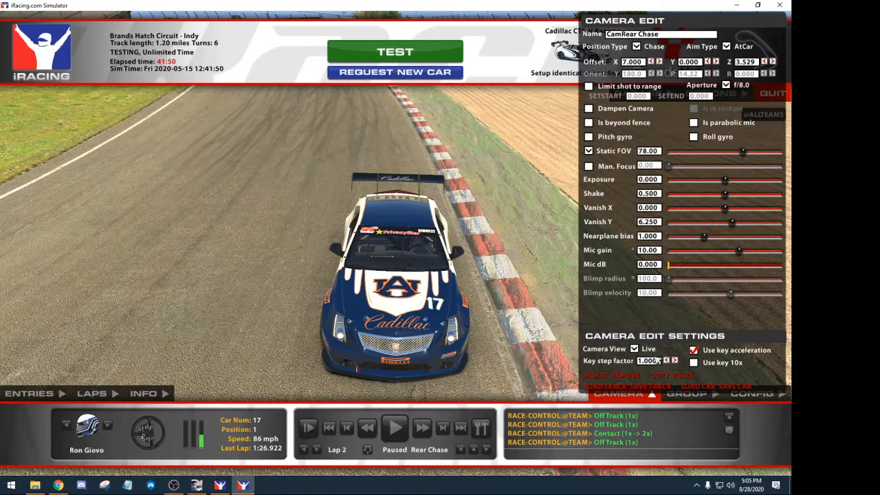
left_click_drag(744, 158, 729, 159)
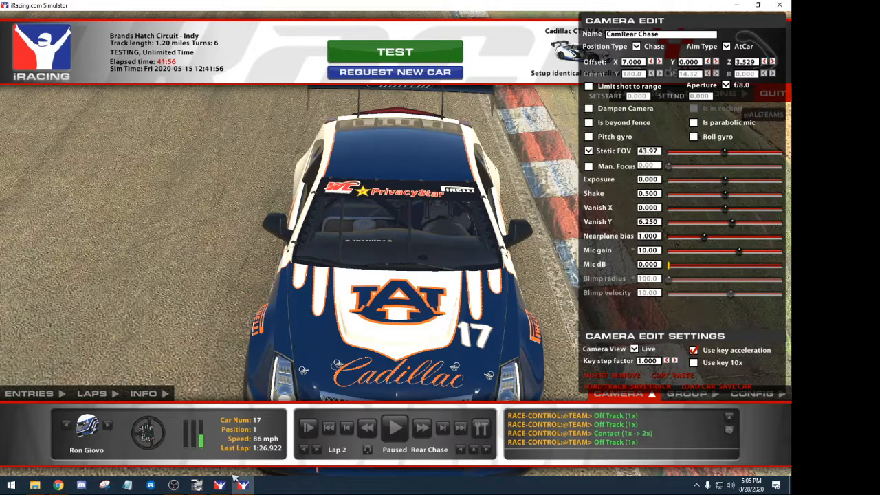
left_click(197, 485)
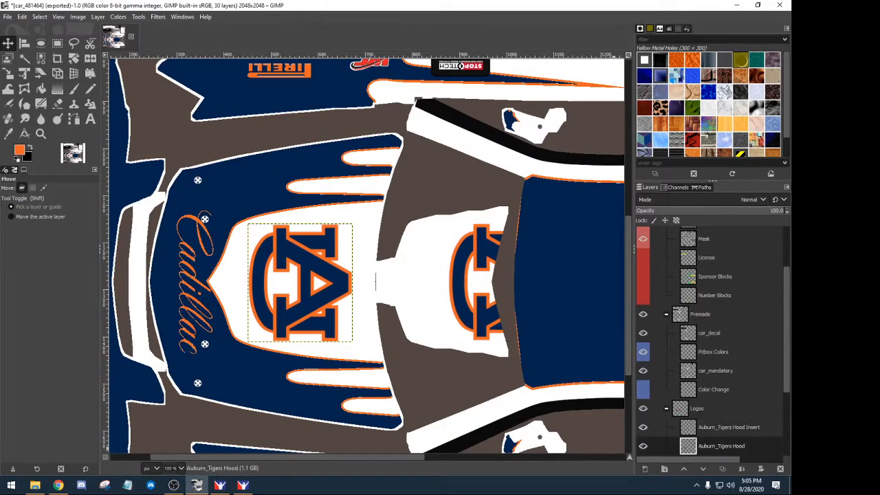
- Shift the right Auburn_Tigers Hood Insert logo a few pixels left
left_click(690, 431)
left_click_drag(458, 282, 452, 280)
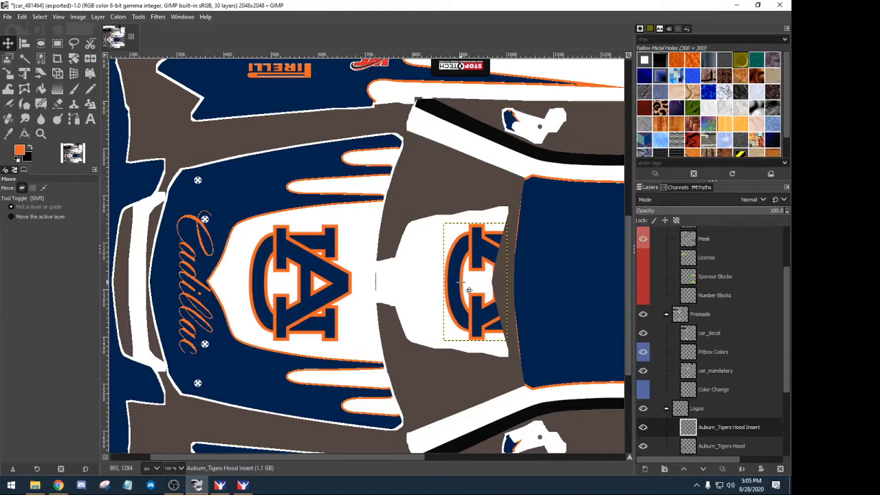
key("Left")
key("Left")
key("Left")
key("Left")
key("Left")
key("Left")
- Re-export the livery as car_<customer ID>.tga and bring up the iRacing simulator
left_click(7, 16)
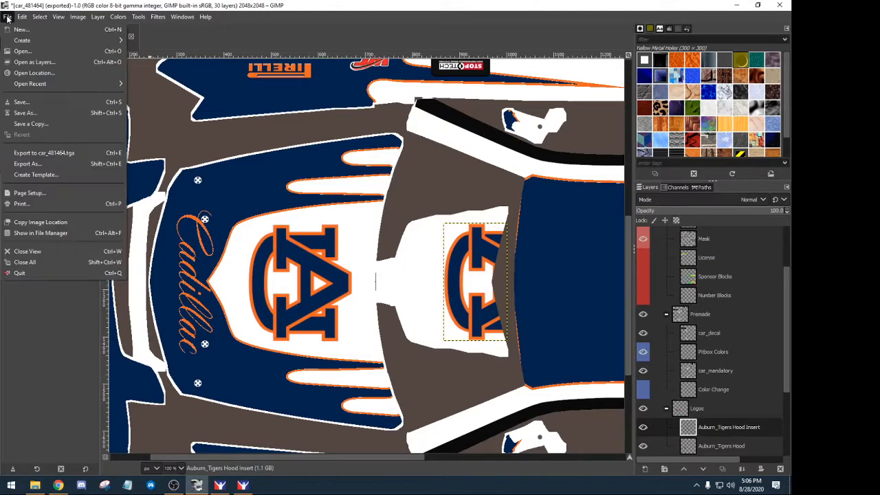
left_click(37, 153)
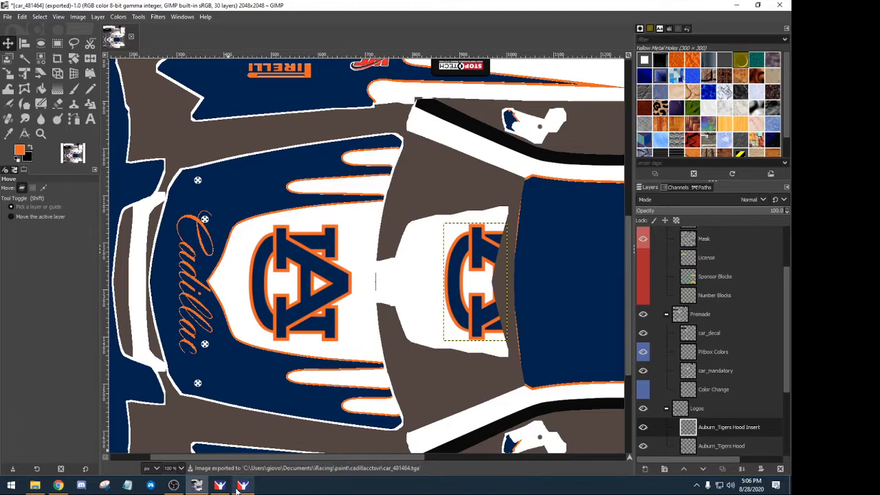
left_click(242, 485)
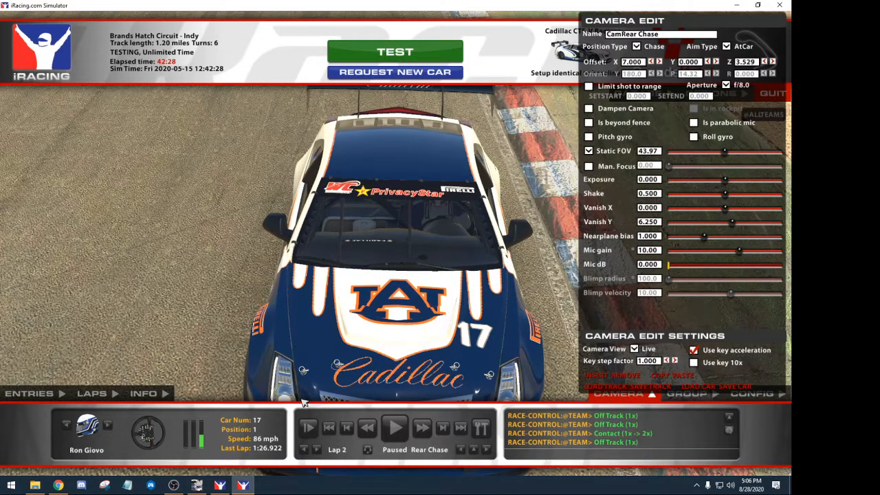
- Reload the car textures with the updated paint and briefly play the replay
key("ctrl+r")
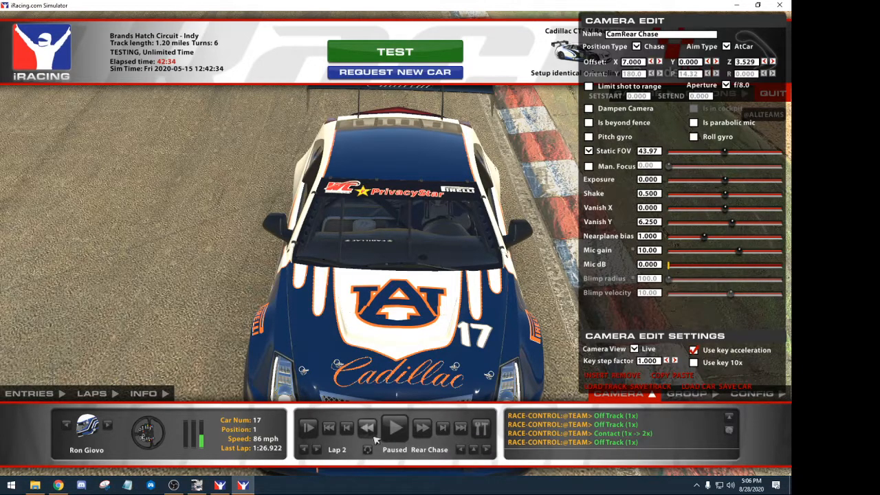
left_click(395, 431)
left_click(395, 431)
- Watch the rewound replay from the TV1 camera, pause it, and close Camera Edit
left_click(457, 451)
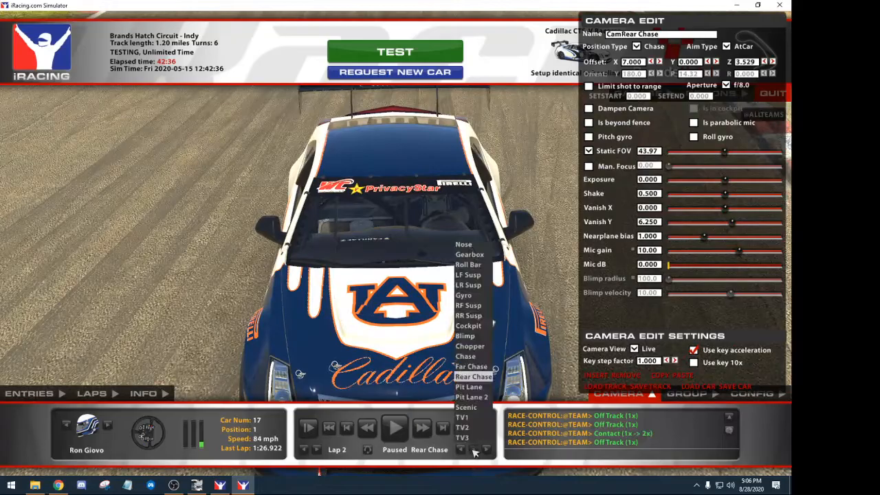
left_click(453, 406)
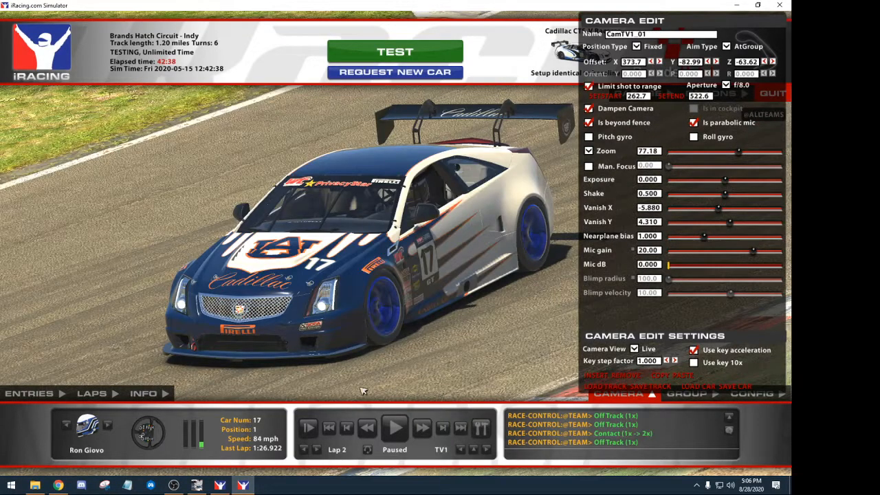
left_click(367, 427)
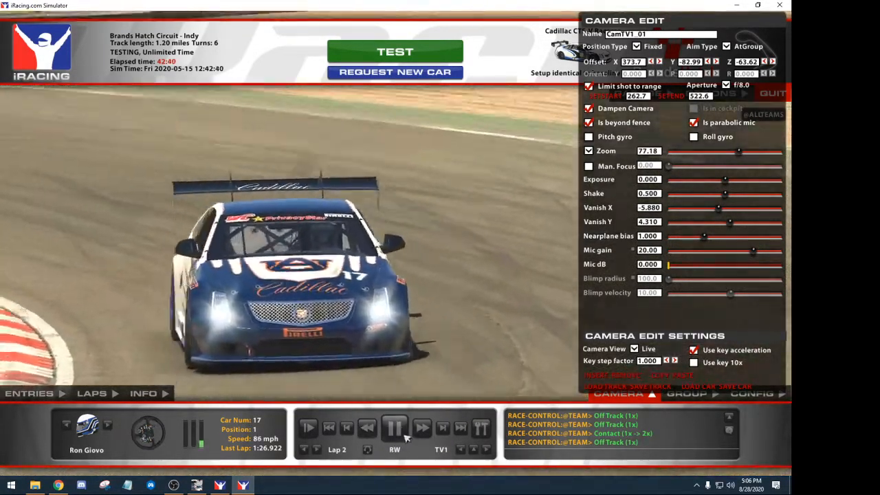
left_click(404, 436)
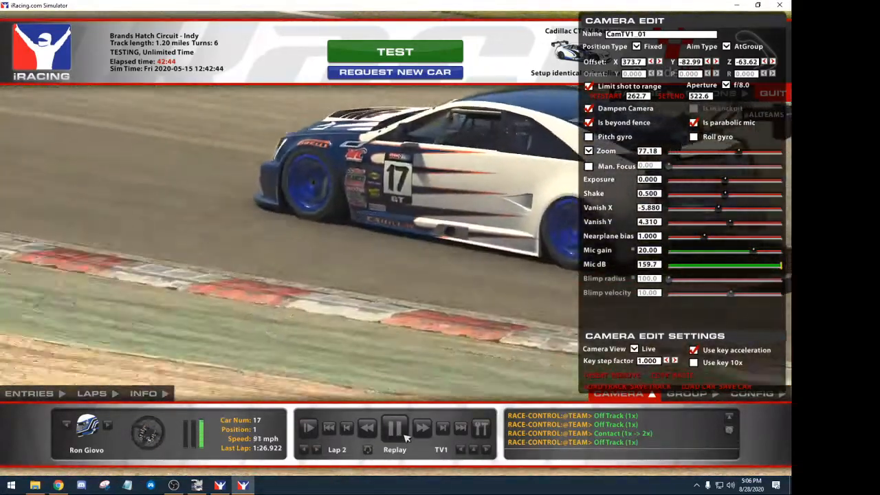
left_click(404, 434)
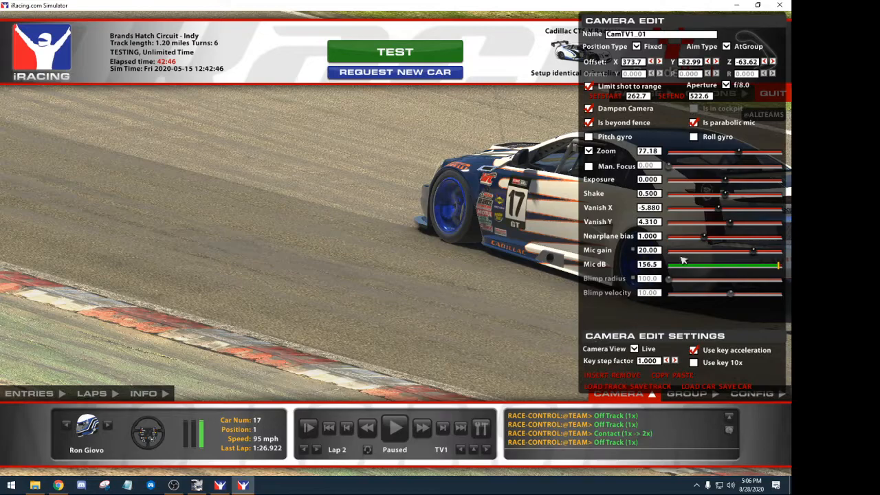
left_click(622, 395)
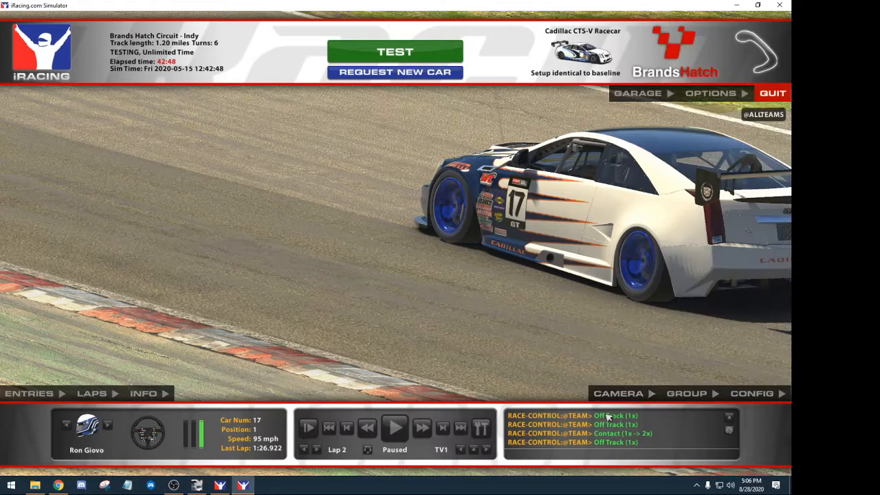
- Return to GIMP and scroll around the livery canvas
left_click(197, 485)
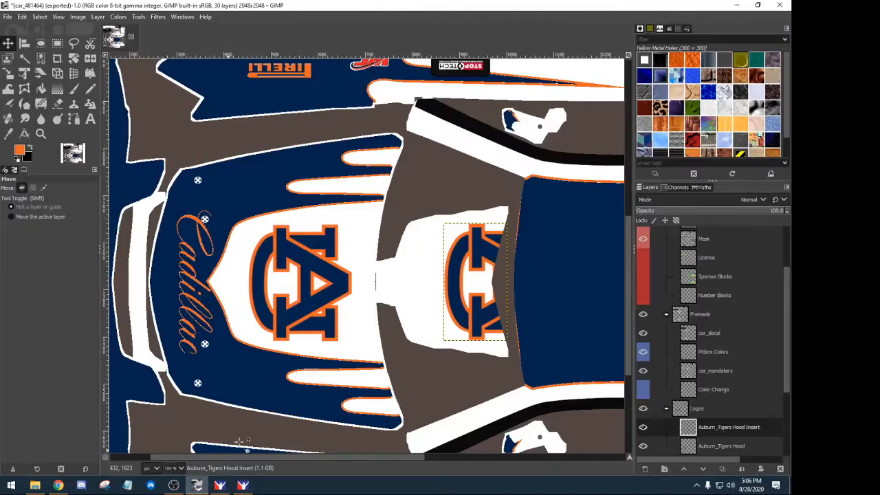
scroll(343, 330, "down", 2)
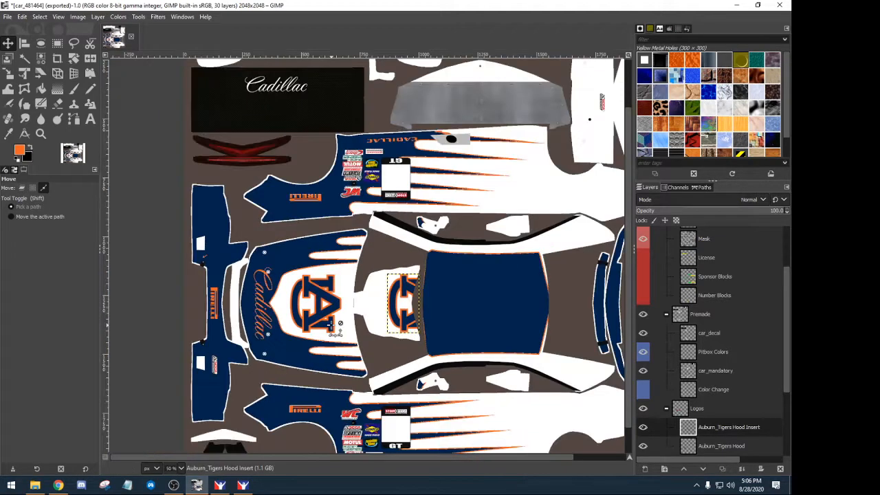
scroll(342, 326, "right", 2)
scroll(355, 327, "down", 1)
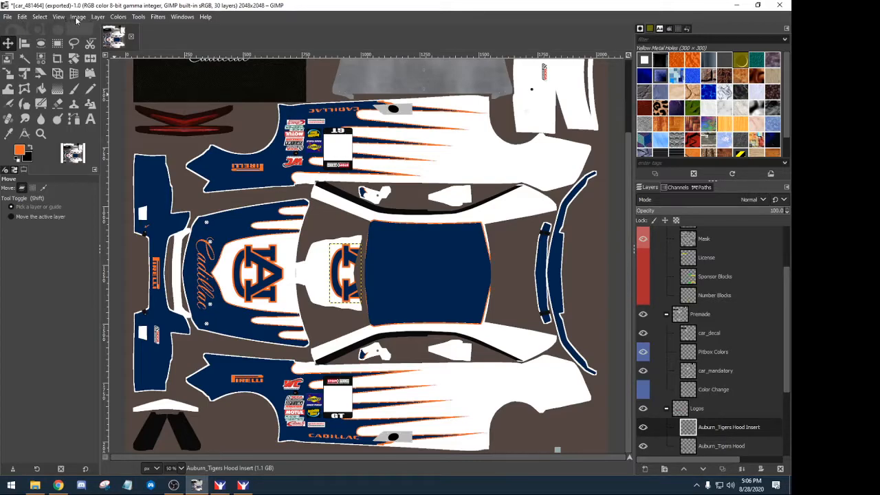
- Open NSRA Road.png from the USB drive's Logos > nsra folder as a new layer
left_click(7, 17)
left_click(31, 60)
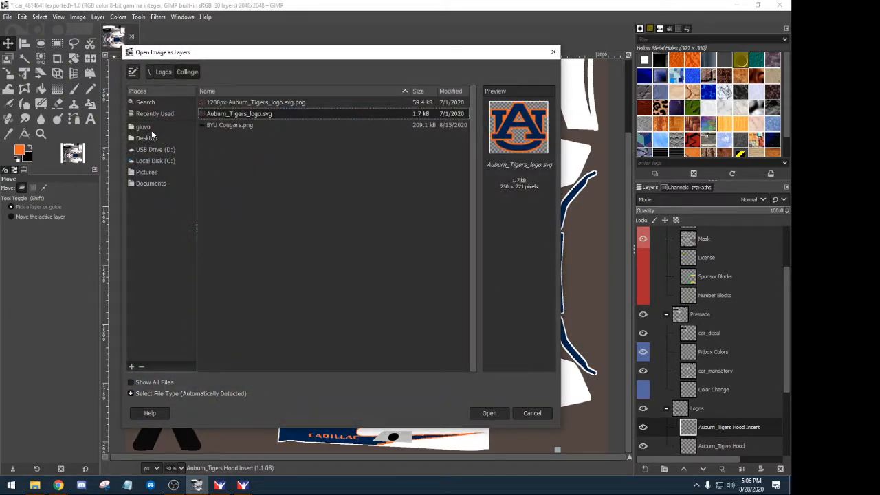
left_click(153, 150)
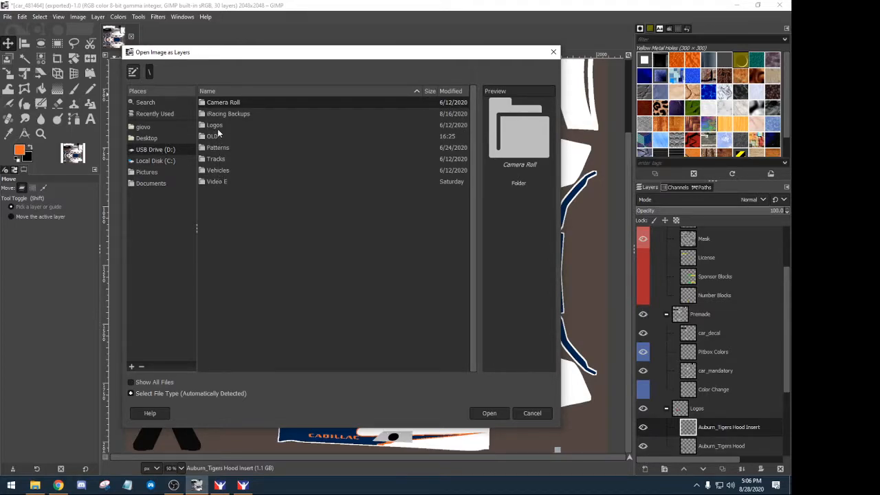
double_click(215, 126)
scroll(260, 226, "down", 5)
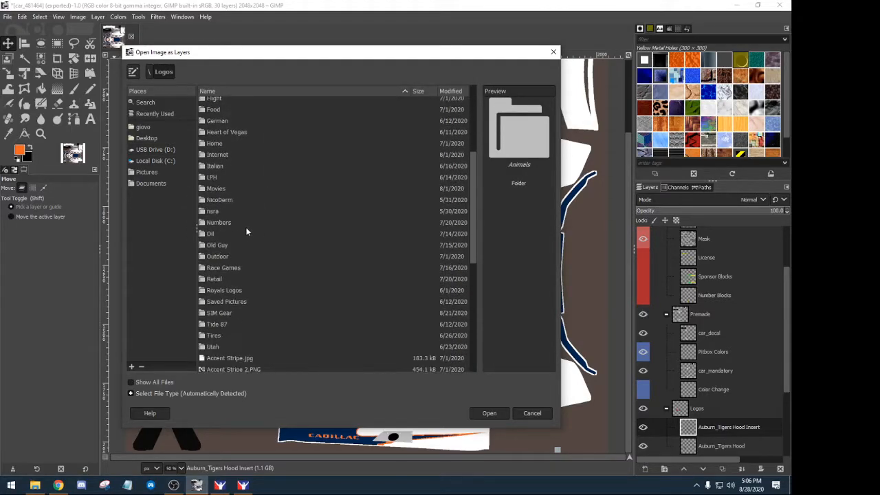
scroll(249, 257, "down", 1)
left_click(211, 180)
double_click(212, 180)
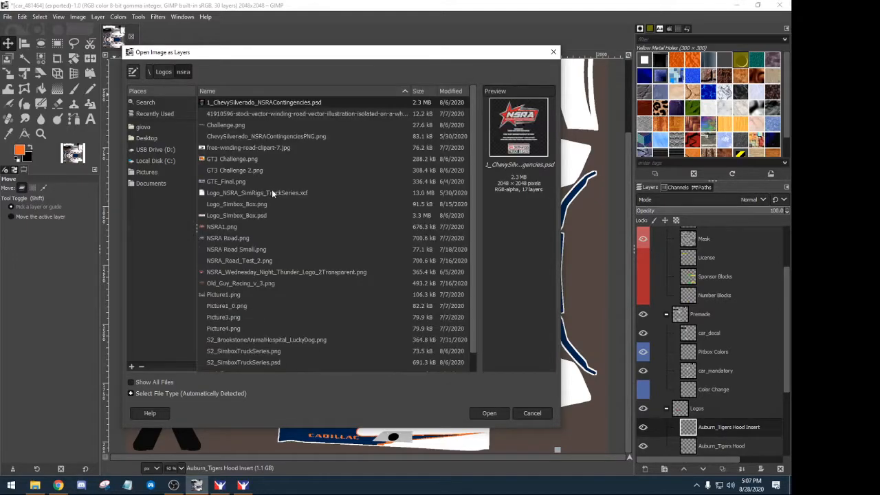
left_click(235, 238)
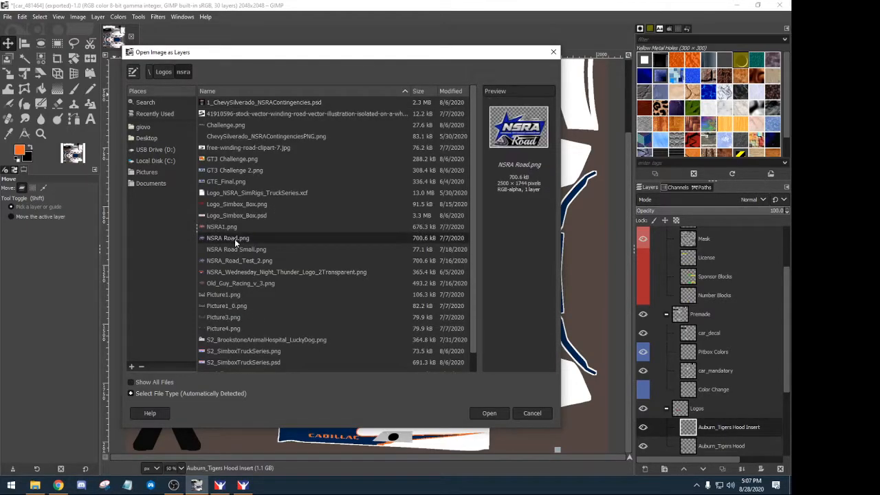
left_click(488, 413)
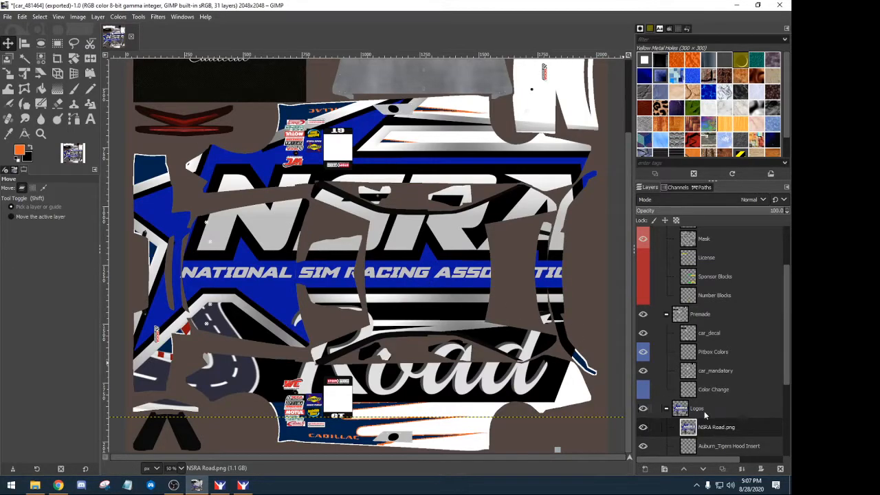
- Scale the NSRA Road logo to about 711x496 and move it onto the lower car side
scroll(710, 424, "down", 1)
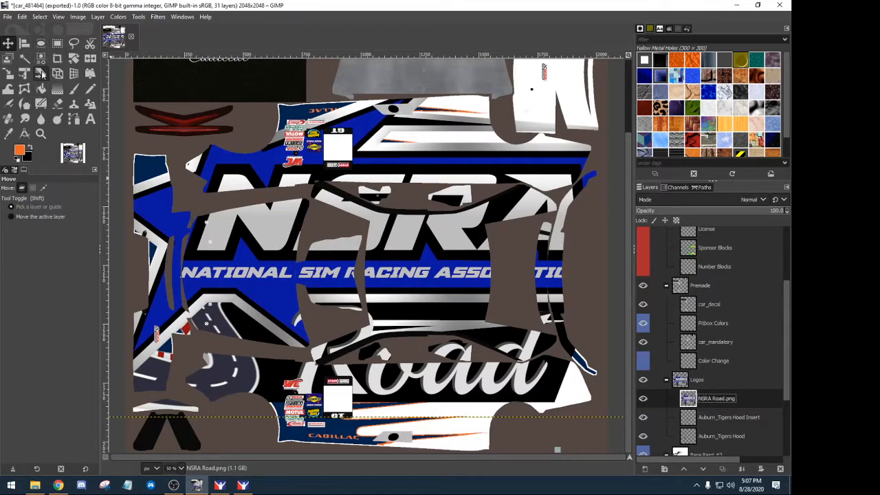
left_click(8, 72)
left_click(377, 254)
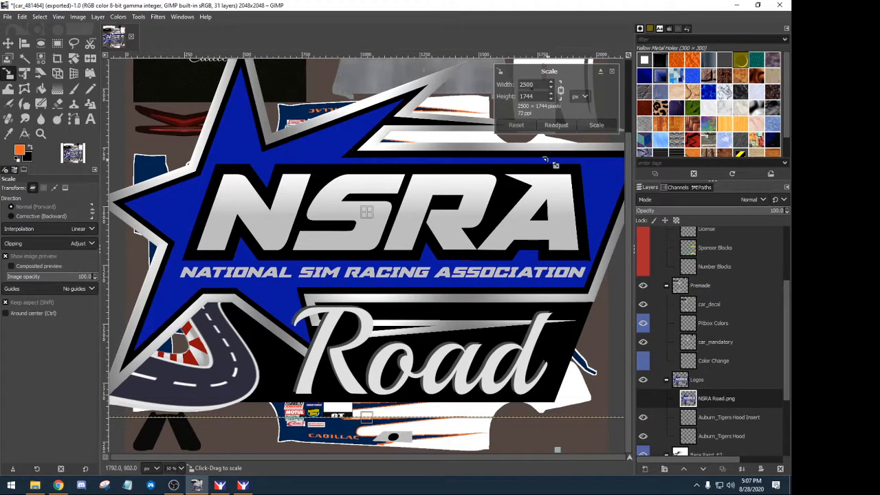
left_click_drag(380, 430, 539, 129)
left_click(595, 125)
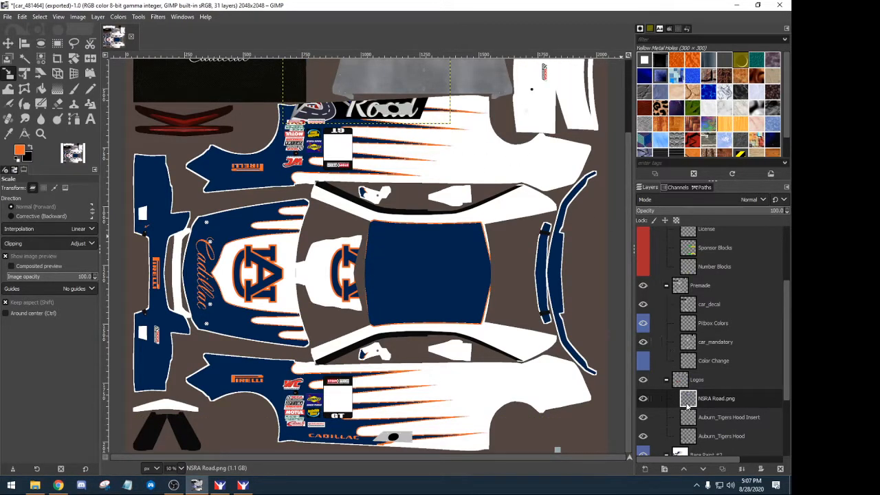
key("m")
left_click_drag(361, 117, 460, 437)
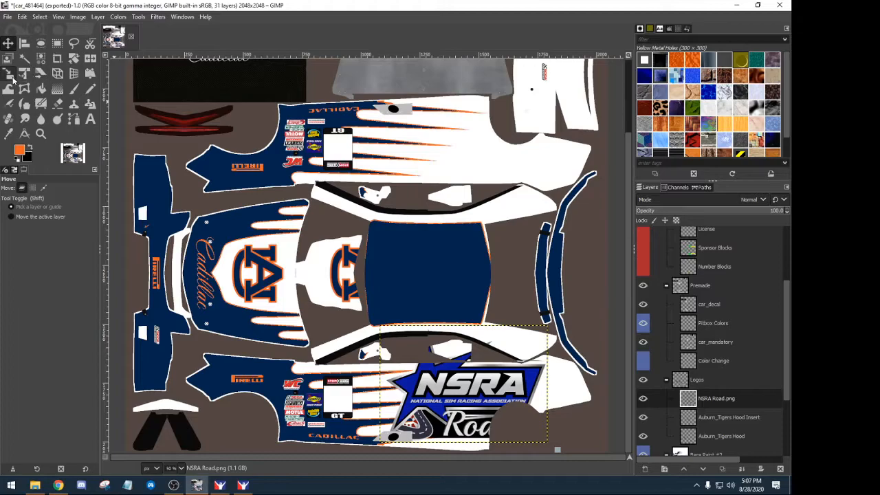
- Shrink the NSRA Road logo further to 480x335 and place it on the lower side panel
left_click(9, 74)
left_click(427, 383)
left_click_drag(540, 438, 493, 406)
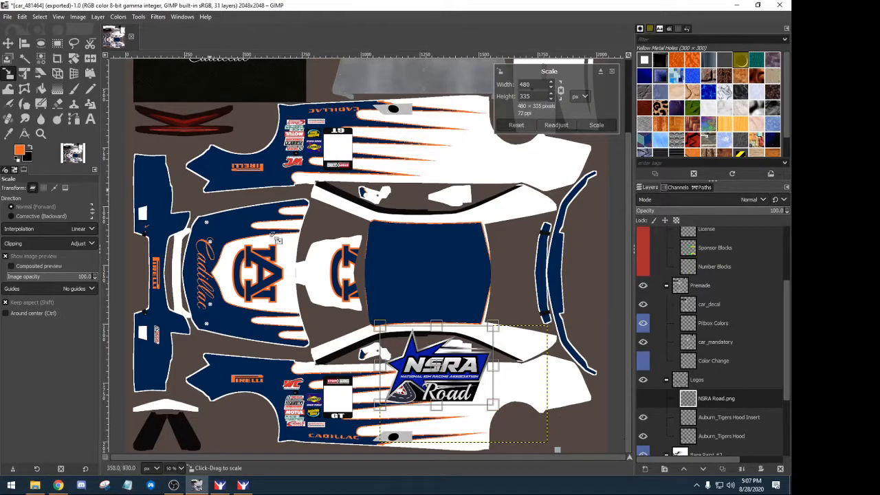
left_click(596, 125)
left_click(8, 43)
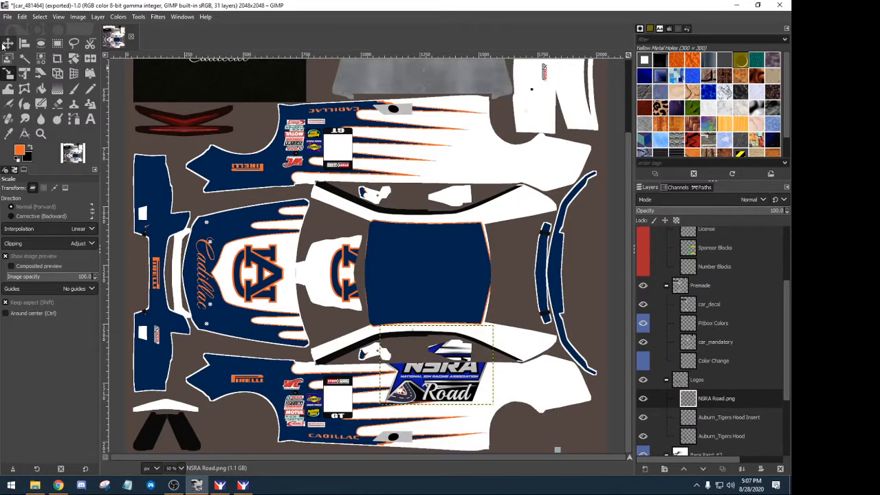
left_click_drag(426, 383, 417, 419)
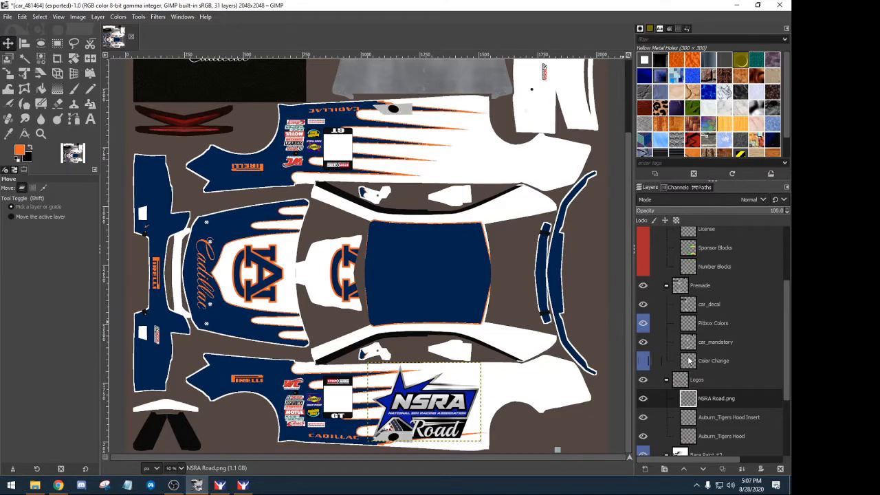
- Check the logo placement against the UV wireframe, then hide the wireframe again
scroll(688, 360, "up", 3)
scroll(730, 286, "up", 1)
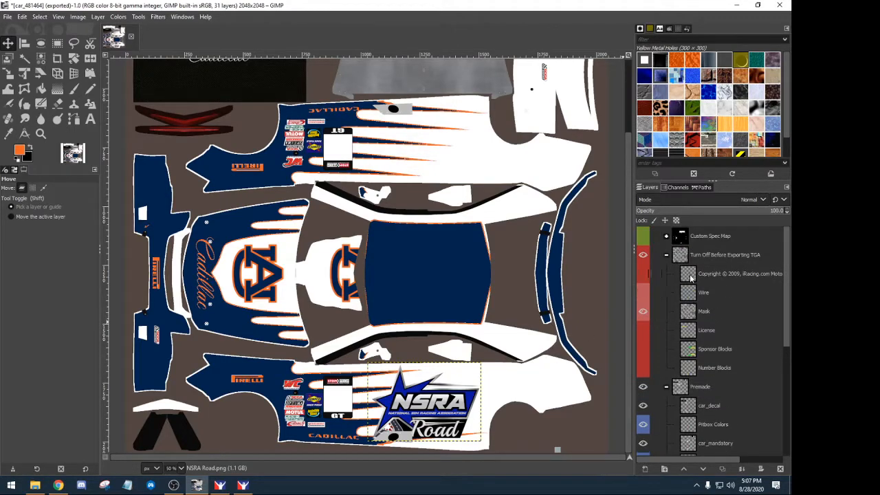
left_click(643, 293)
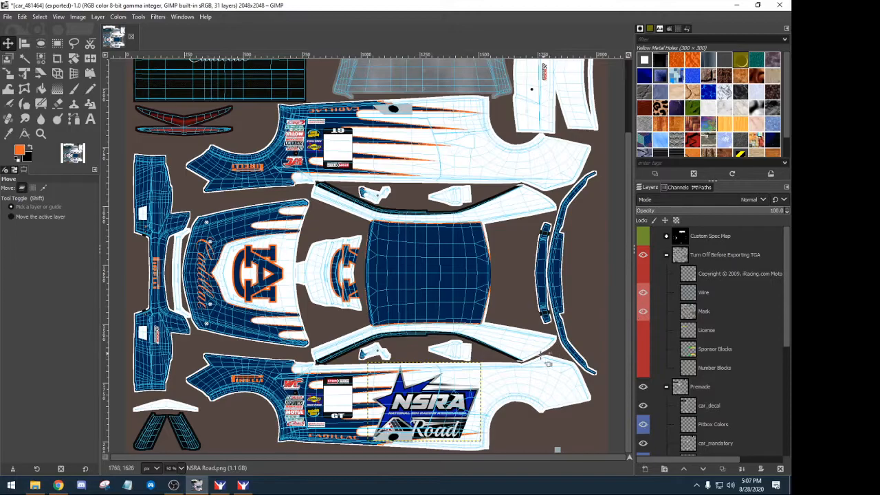
scroll(454, 408, "up", 4)
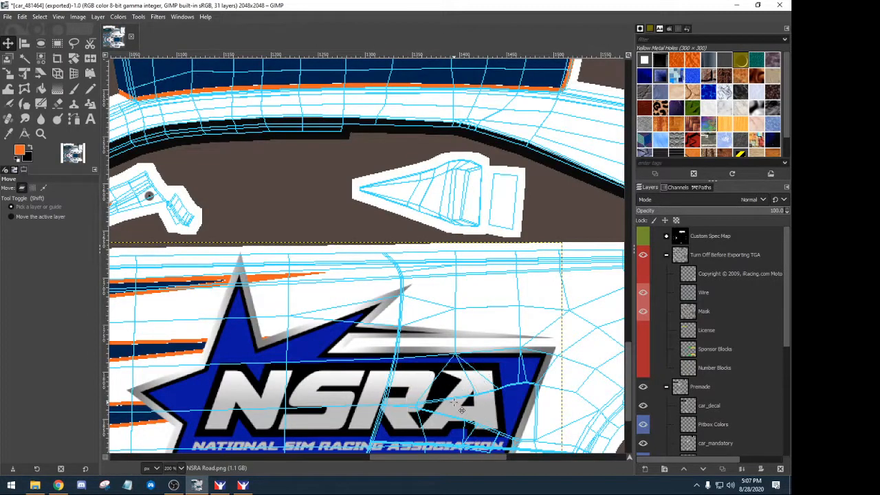
scroll(460, 407, "left", 3)
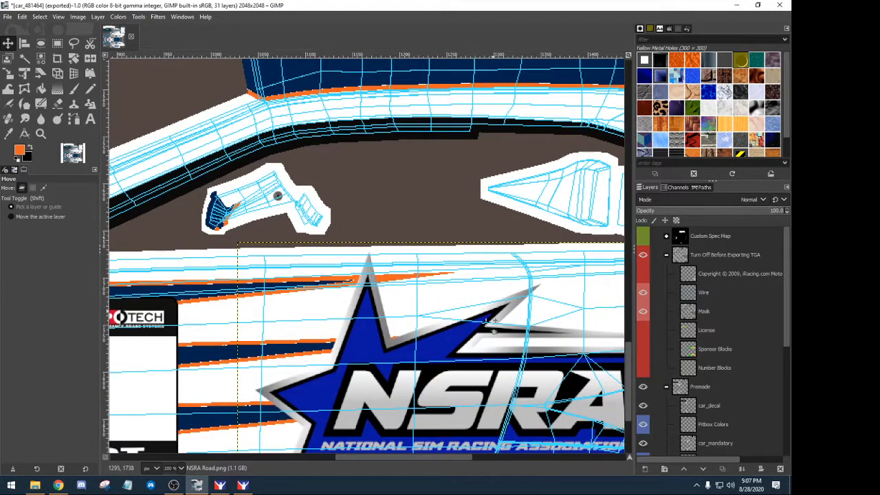
scroll(489, 319, "down", 3)
scroll(513, 349, "up", 4)
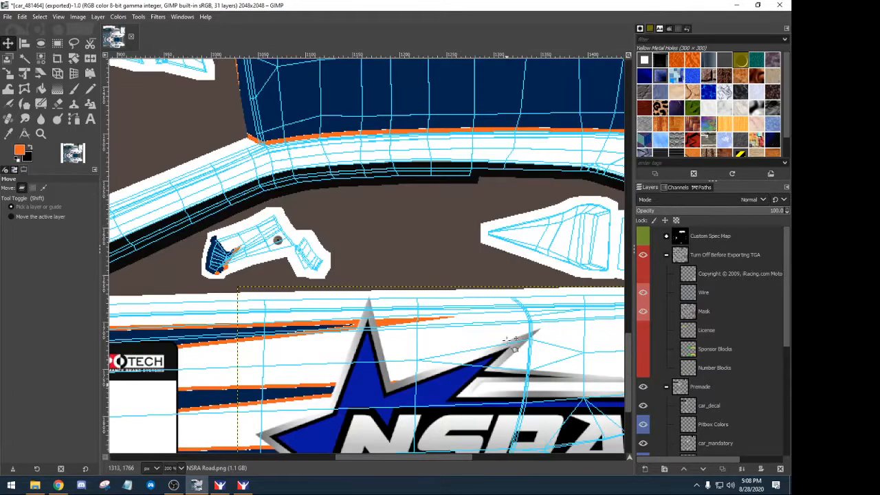
scroll(513, 349, "down", 2)
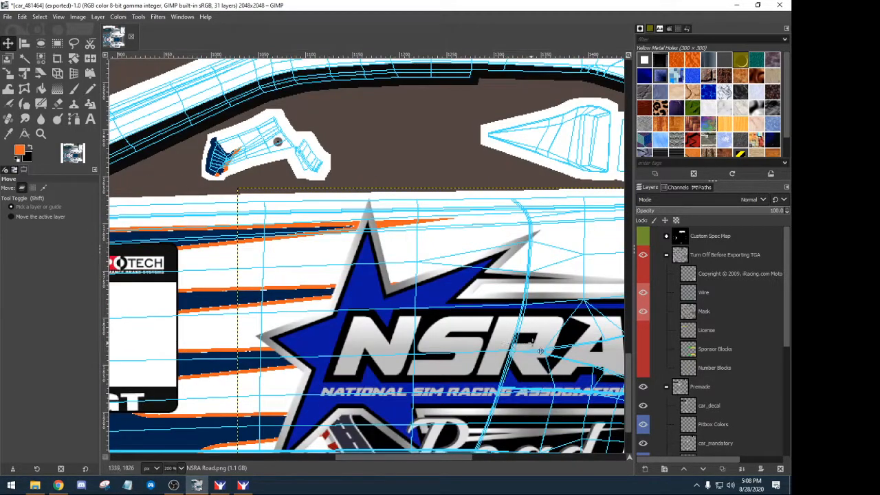
scroll(505, 342, "down", 2)
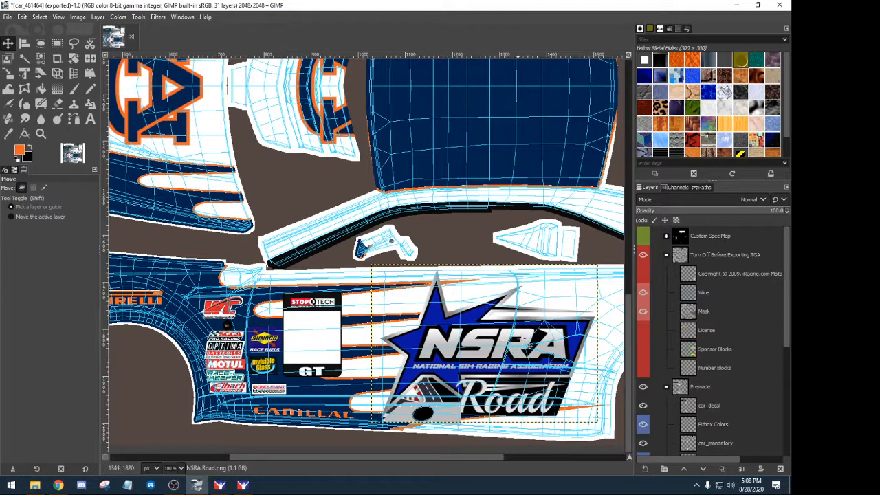
left_click(642, 292)
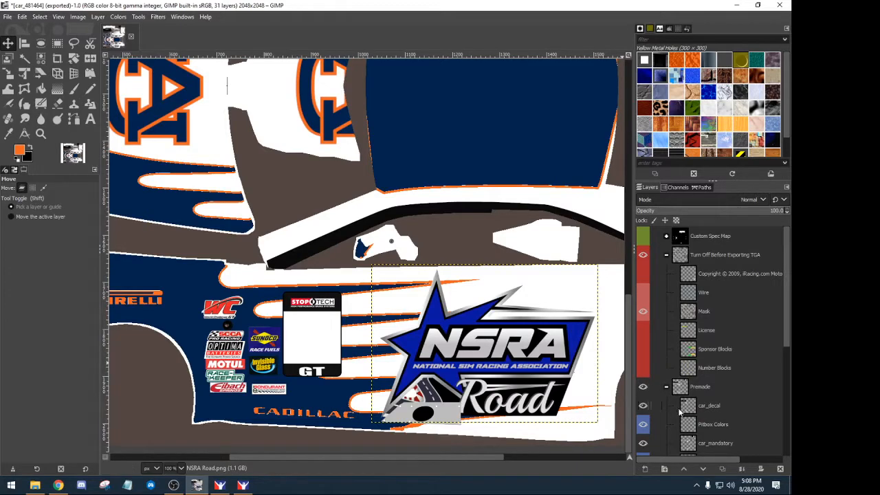
scroll(679, 411, "down", 3)
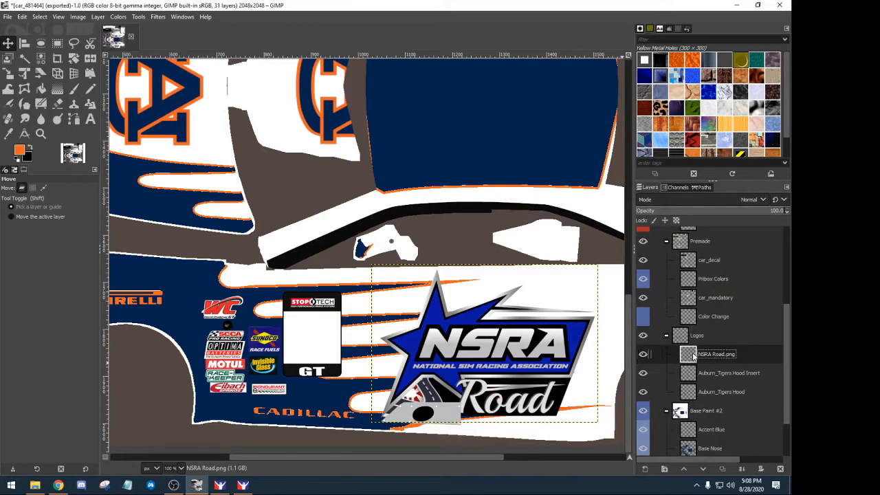
- Duplicate the NSRA Road logo layer and move the copy to the upper side panel
left_click(721, 468)
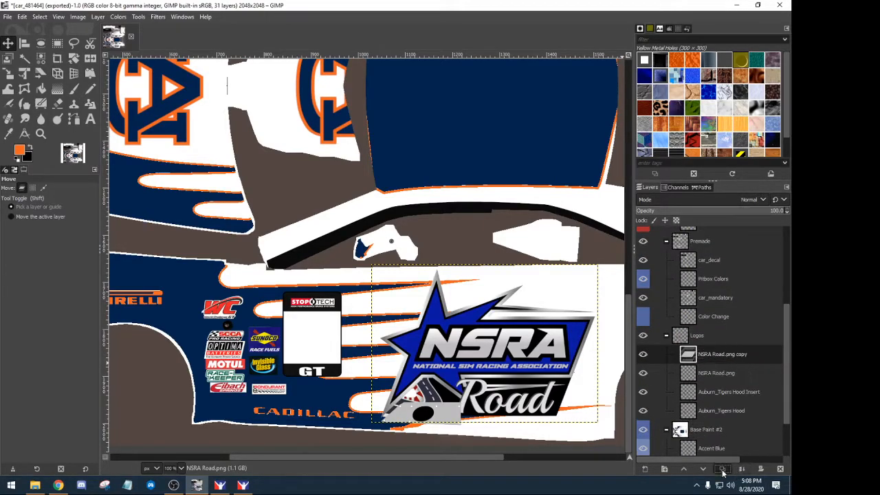
double_click(694, 356)
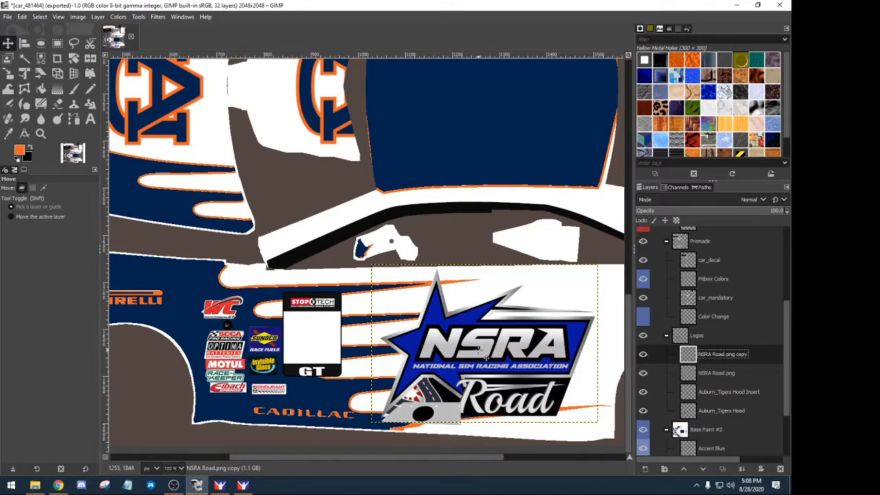
left_click_drag(483, 355, 507, 201)
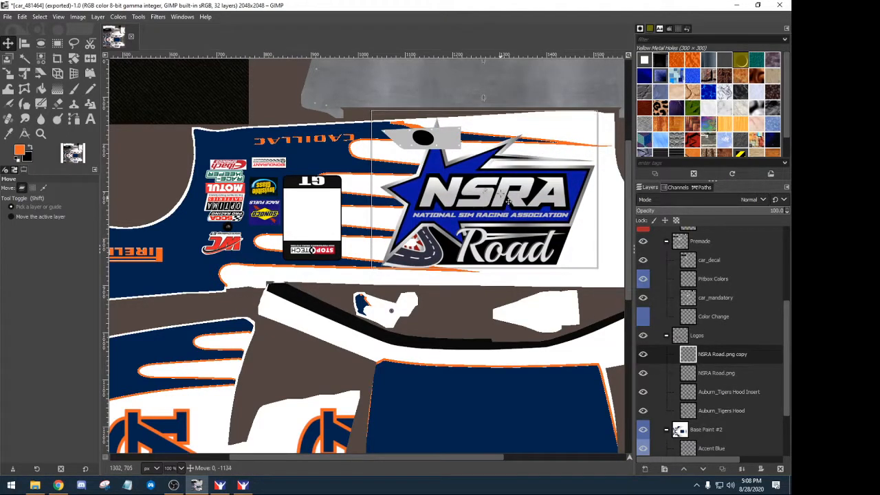
left_click_drag(509, 187, 506, 185)
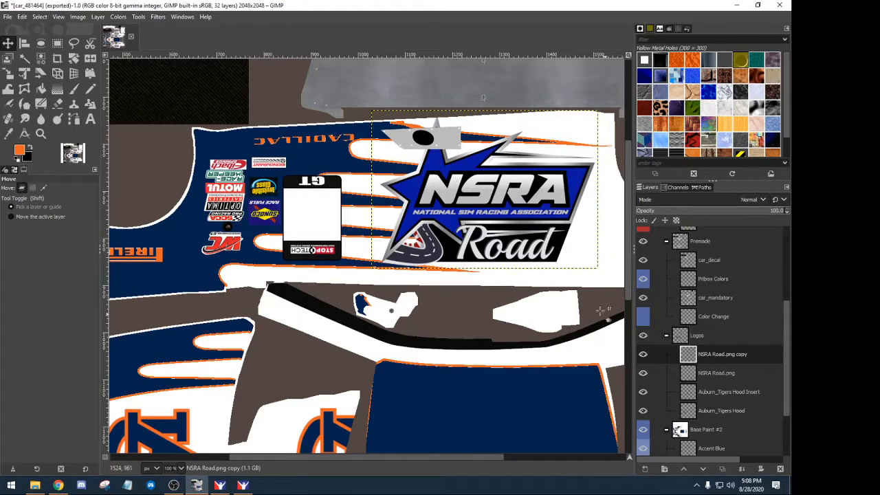
- Rotate the logo copy 180 degrees and nudge it down about 30 px
left_click(73, 58)
left_click_drag(415, 199, 567, 102)
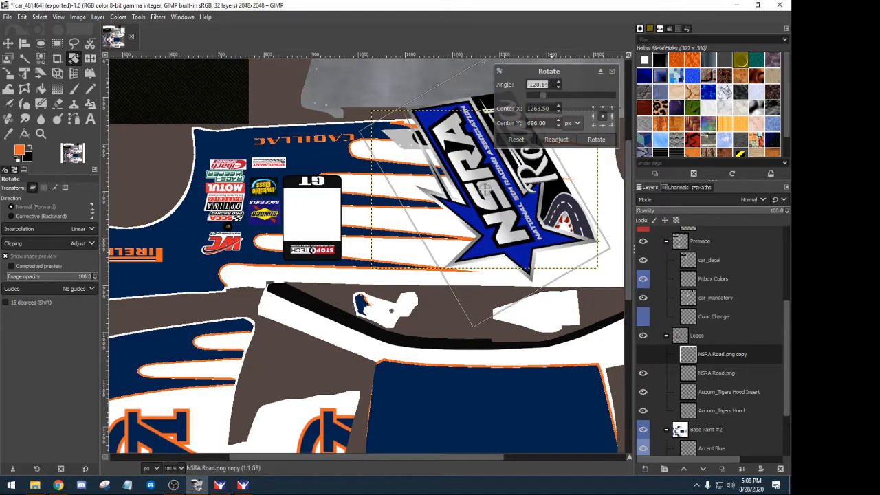
type("180")
key("Return")
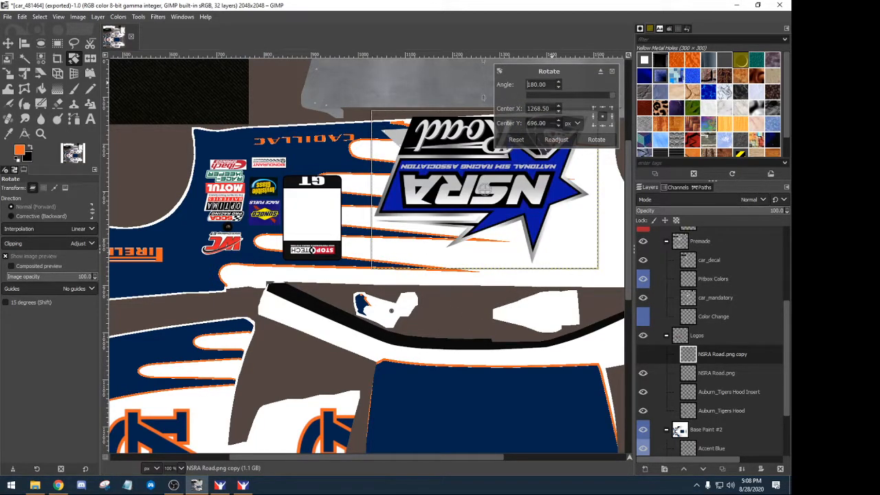
left_click(595, 141)
key("m")
left_click_drag(500, 180, 501, 200)
scroll(512, 261, "down", 8)
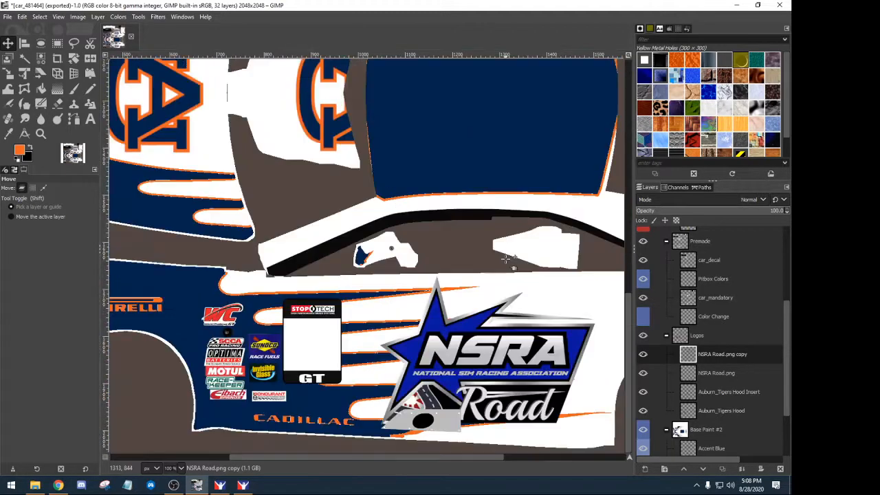
scroll(529, 361, "up", 5)
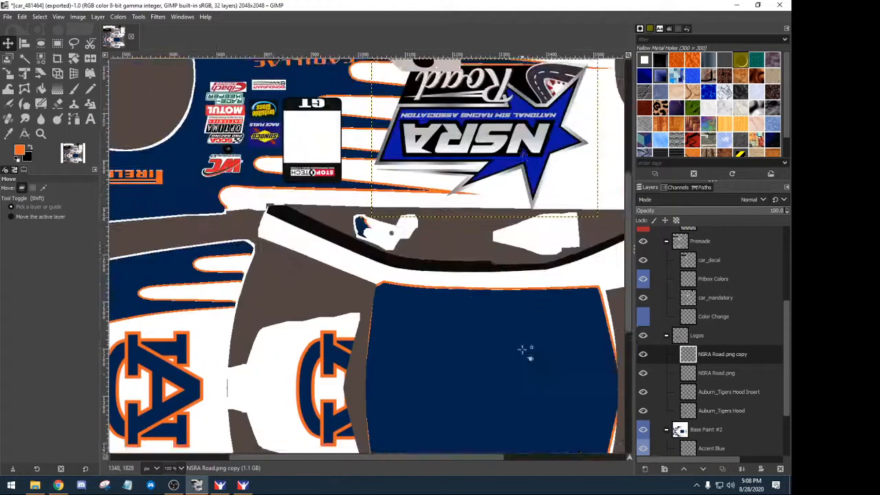
scroll(526, 337, "down", 3)
left_click_drag(509, 242, 509, 236)
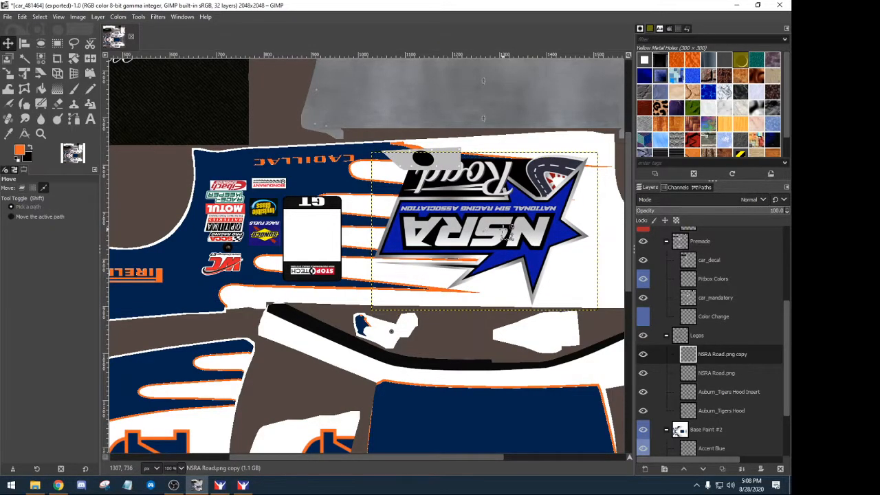
- Export the livery as car_<customer ID>.tga and bring up the iRacing Simulator
left_click(11, 16)
left_click(27, 152)
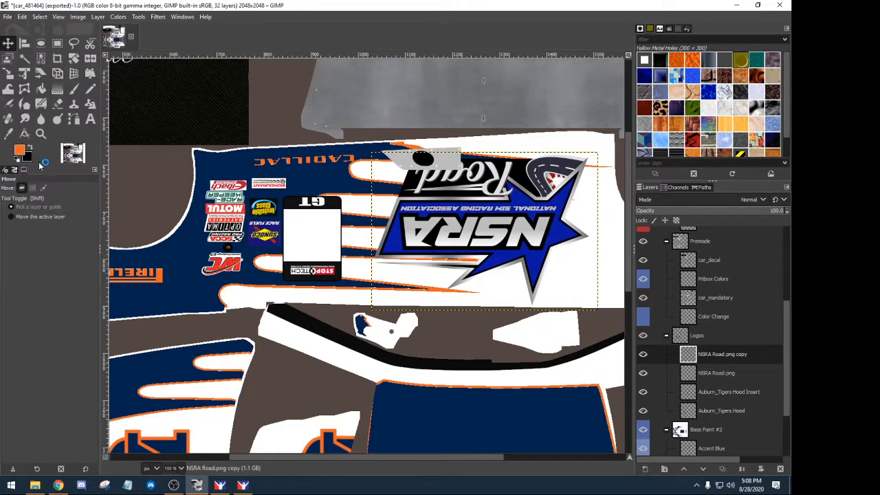
left_click(242, 485)
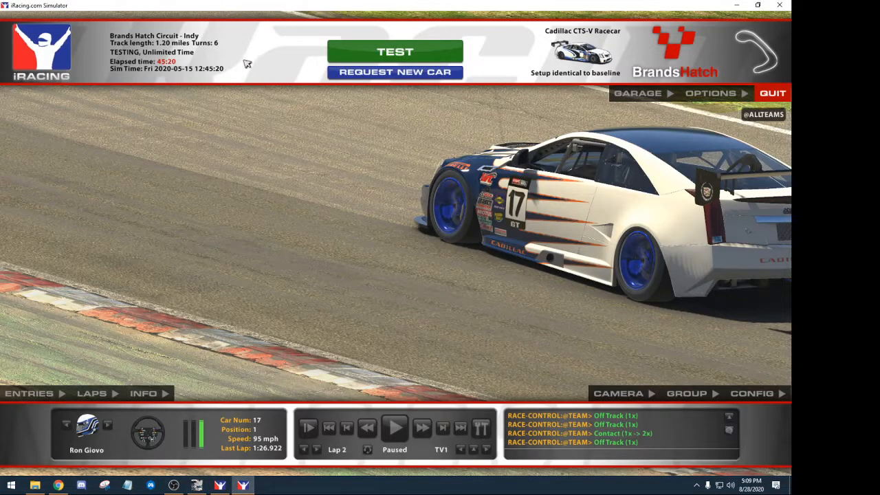
- Reload the car paints in iRacing, then rewind the replay and pause it
key("ctrl+r")
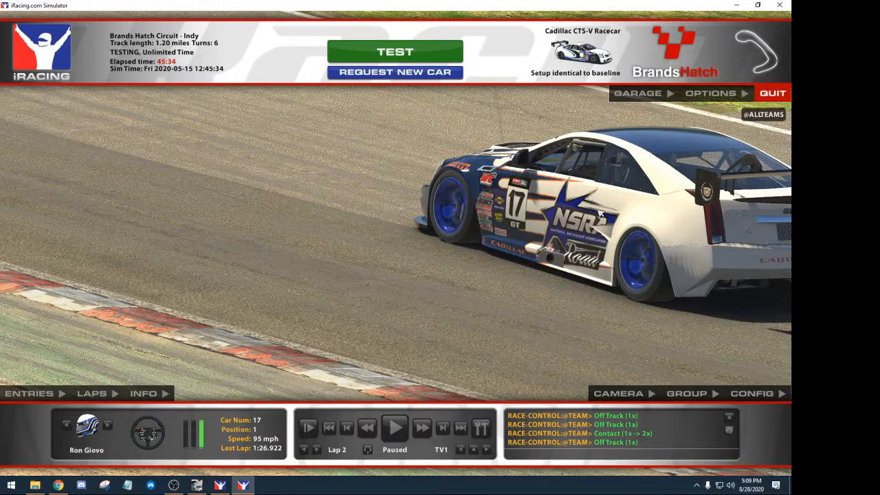
left_click(366, 427)
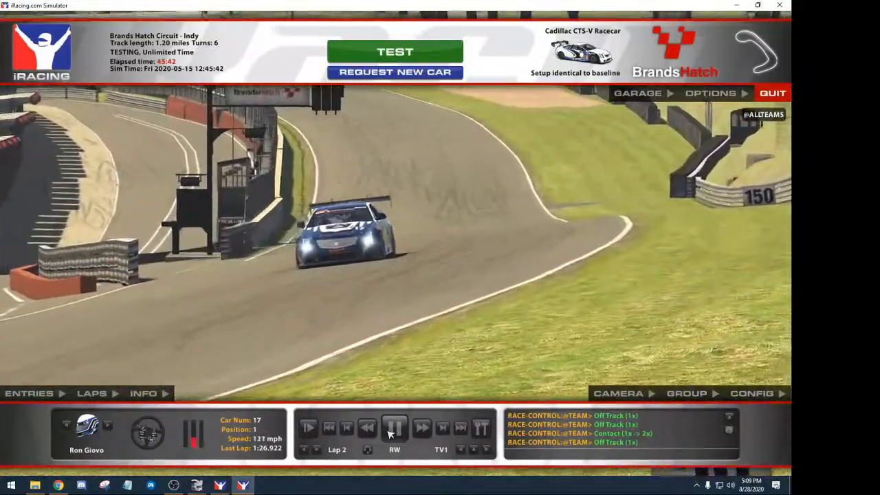
left_click(372, 429)
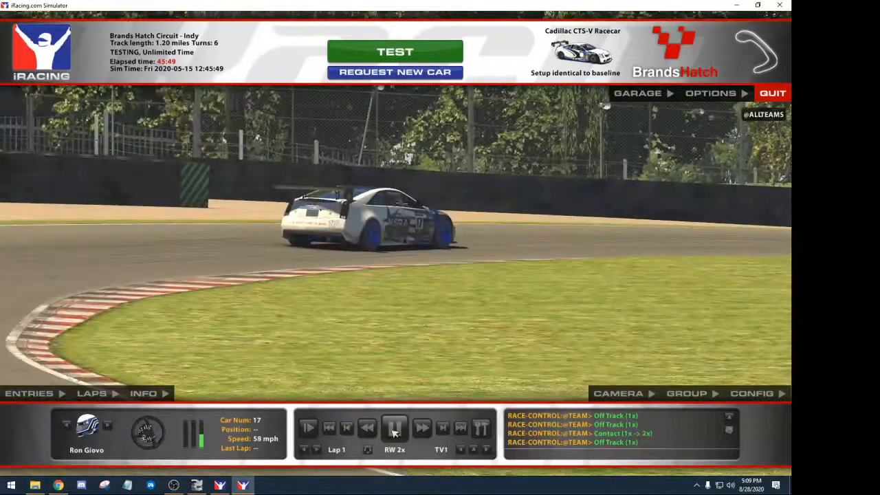
left_click(394, 429)
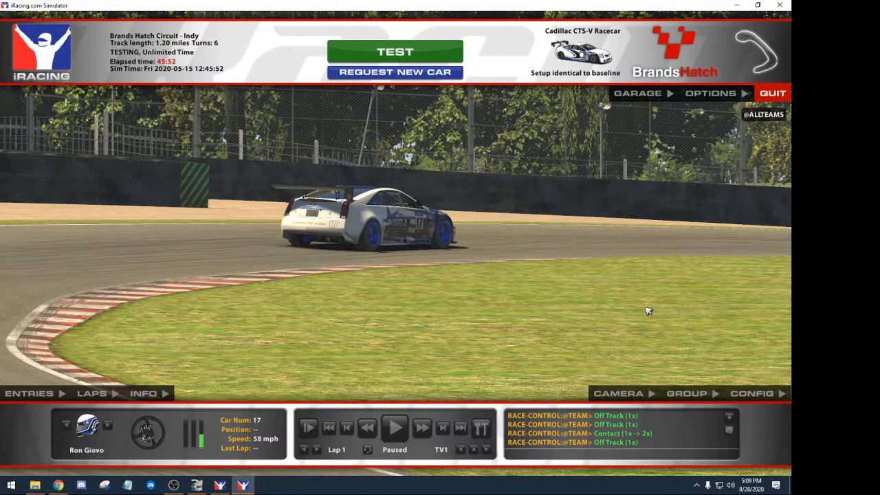
- Zoom the camera in to 88.24 on the car's NSRA side logo, then return to GIMP
left_click(618, 393)
left_click_drag(712, 154, 747, 154)
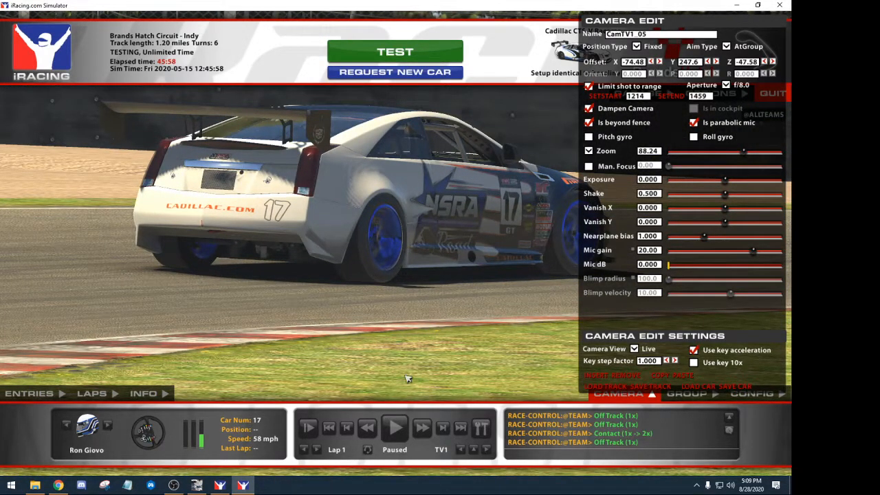
left_click(610, 393)
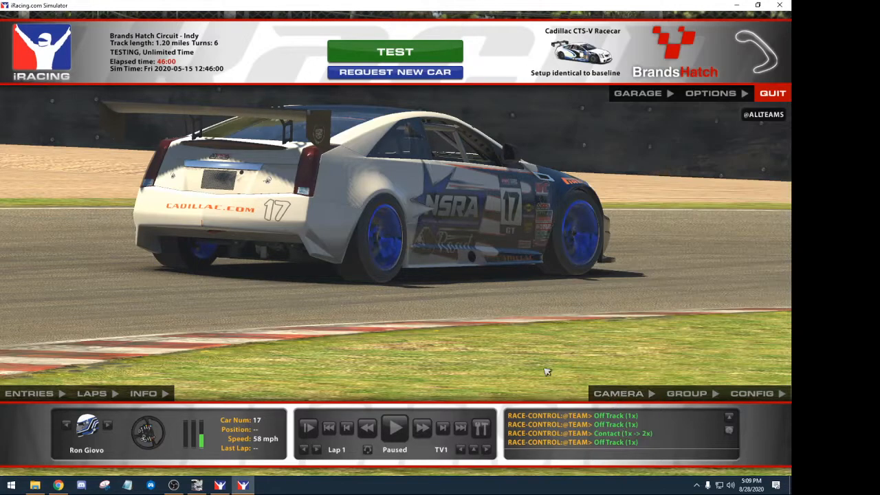
left_click(196, 484)
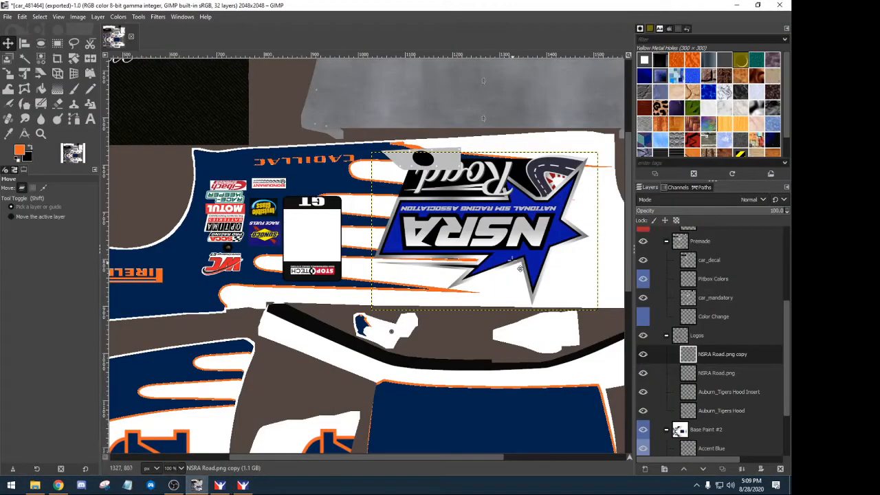
- Scale the upside-down NSRA Road logo copy to about 375×262 px, keeping proportions
left_click(692, 356)
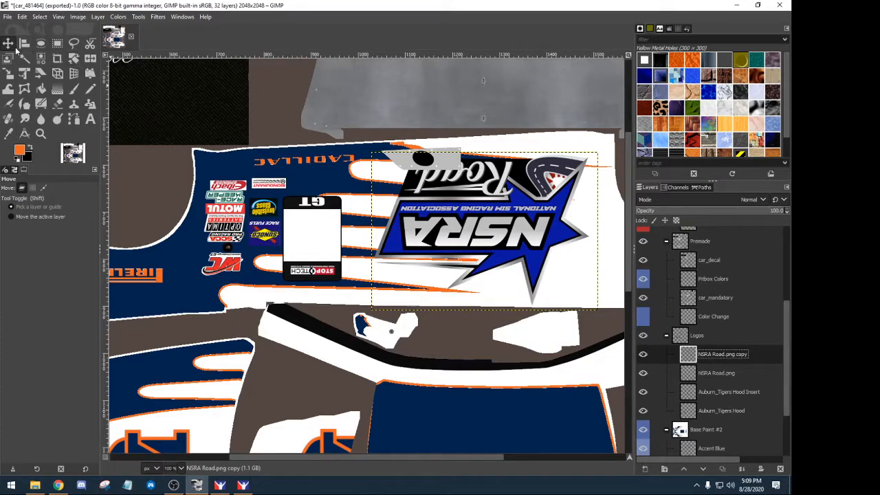
left_click(8, 73)
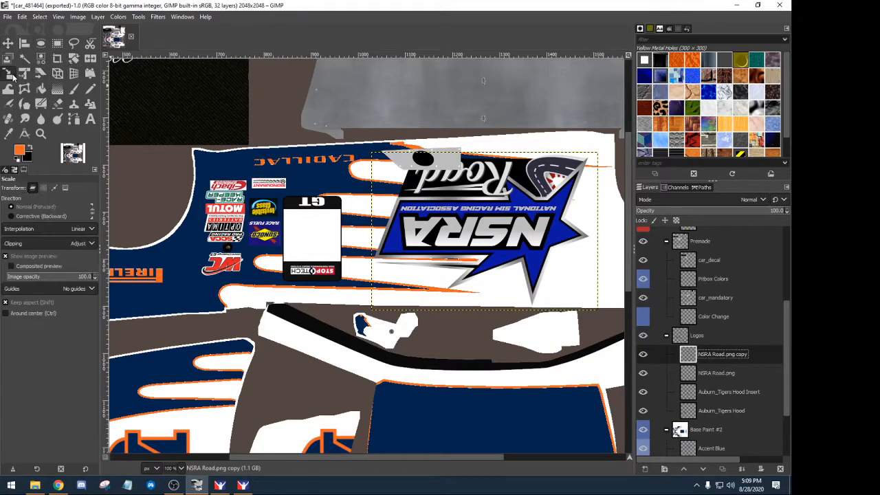
left_click(420, 241)
left_click_drag(371, 232, 429, 235)
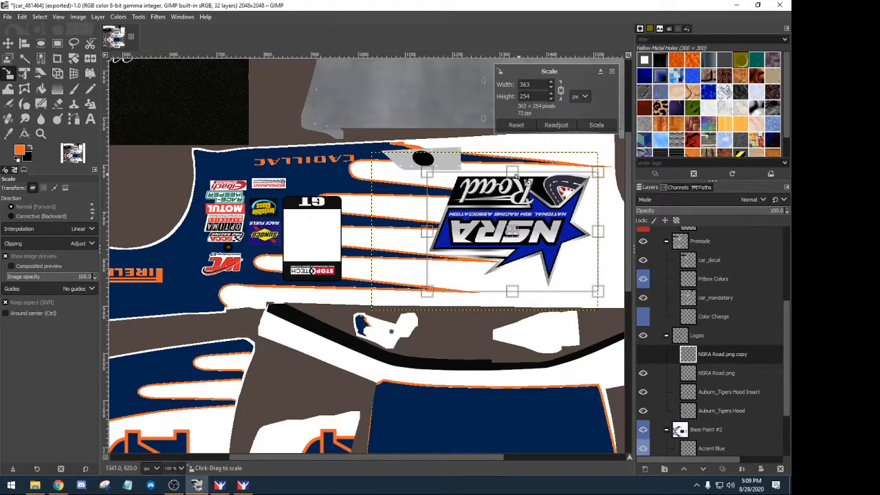
scroll(551, 83, "up", 11)
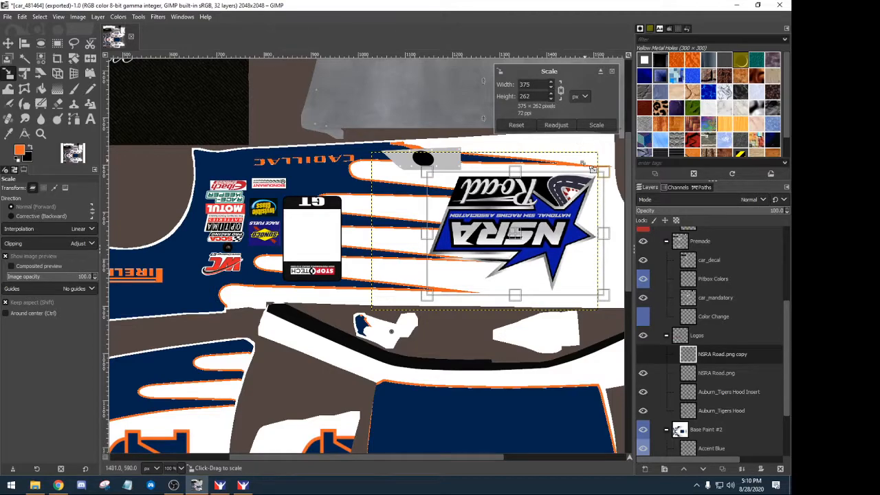
key("Return")
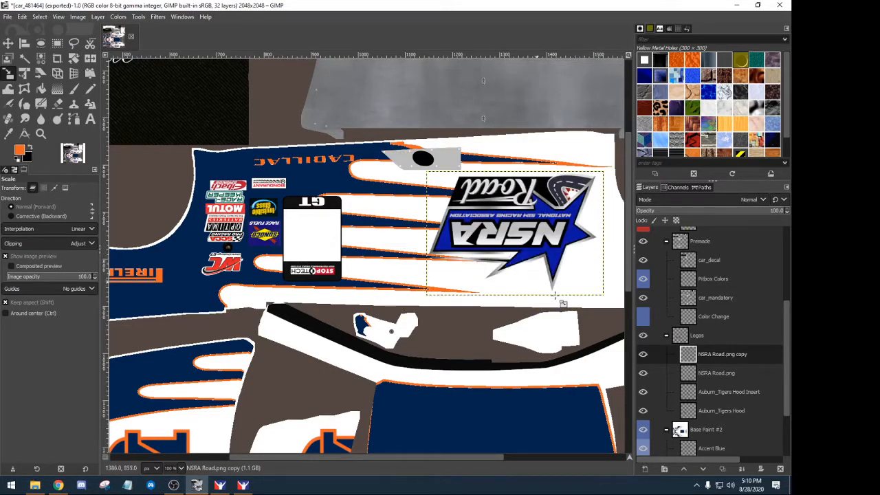
- Shift the NSRA logo copy slightly left toward the number panel
left_click(7, 43)
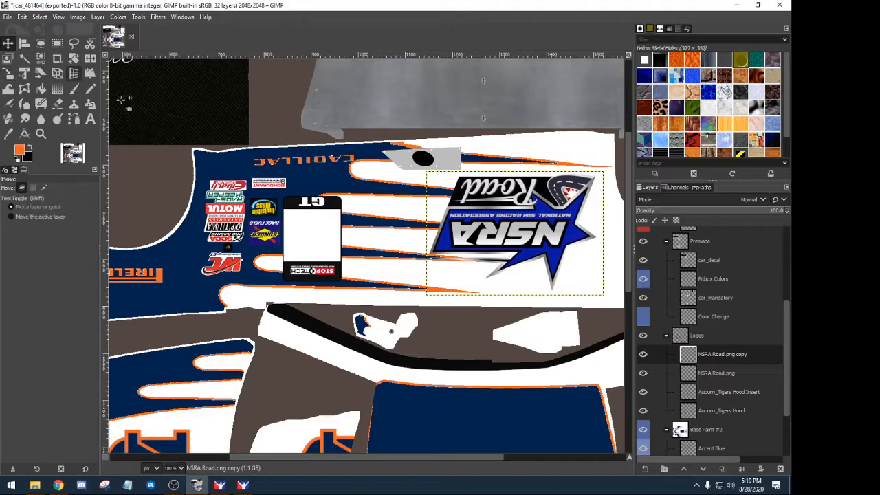
left_click_drag(523, 238, 473, 236)
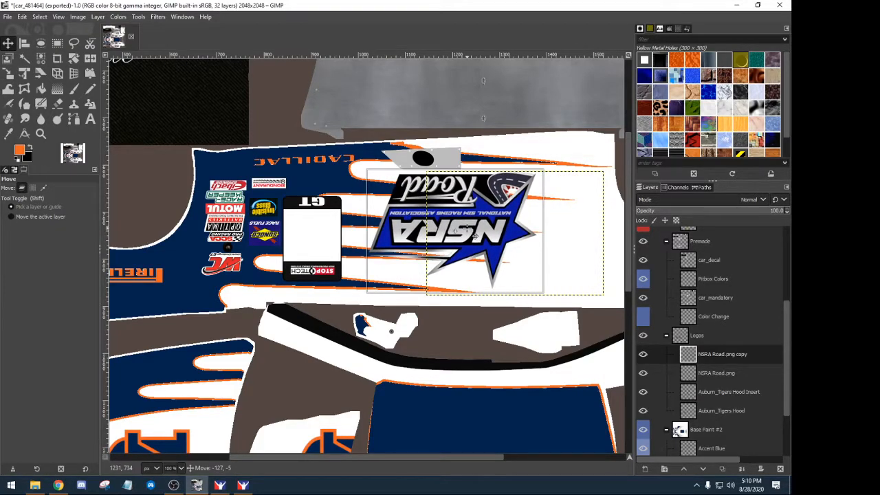
left_click_drag(474, 236, 475, 237)
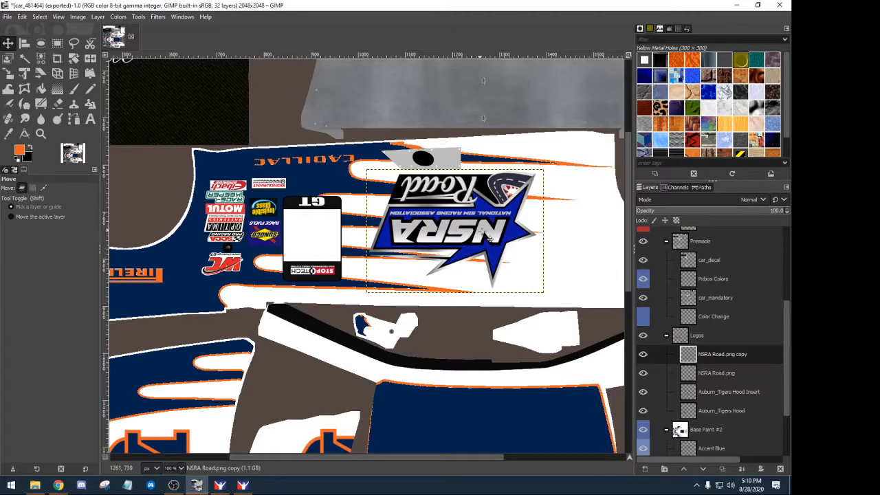
scroll(481, 227, "down", 9)
- Scale the original lower-side NSRA Road logo to 375×262
left_click(460, 314)
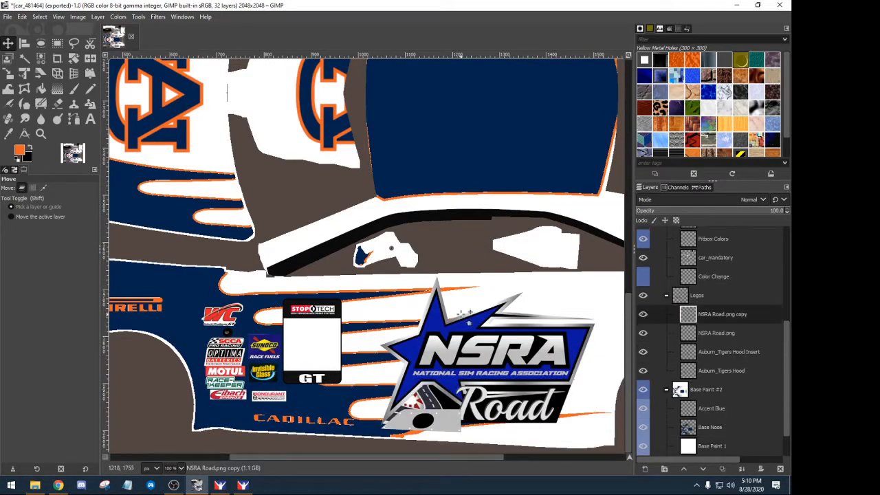
left_click(667, 332)
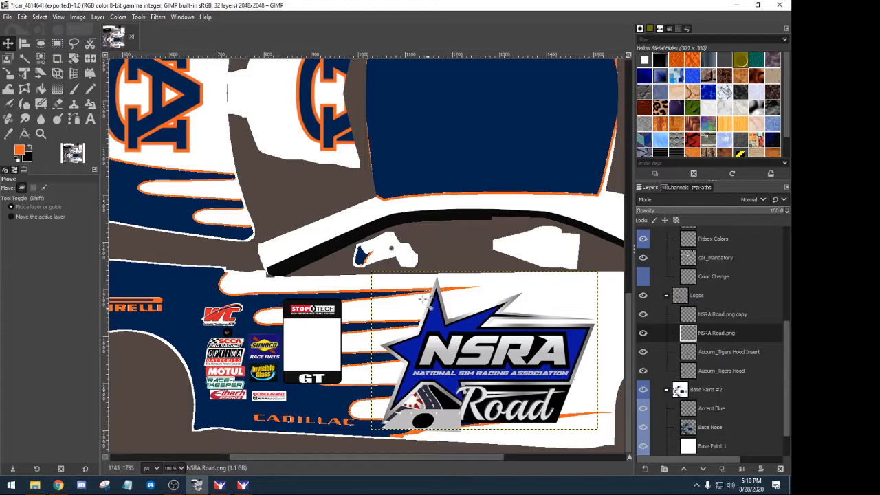
left_click(8, 72)
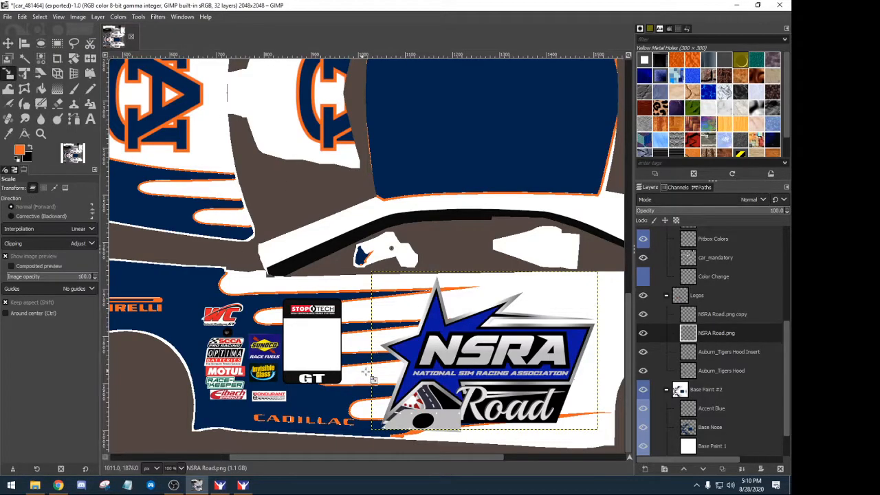
left_click(443, 358)
left_click_drag(606, 280, 559, 313)
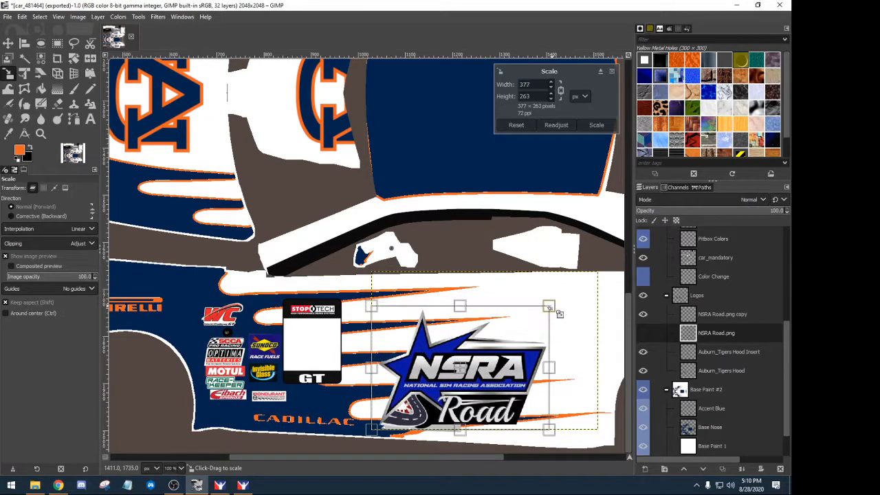
left_click(551, 87)
left_click(551, 87)
left_click(595, 124)
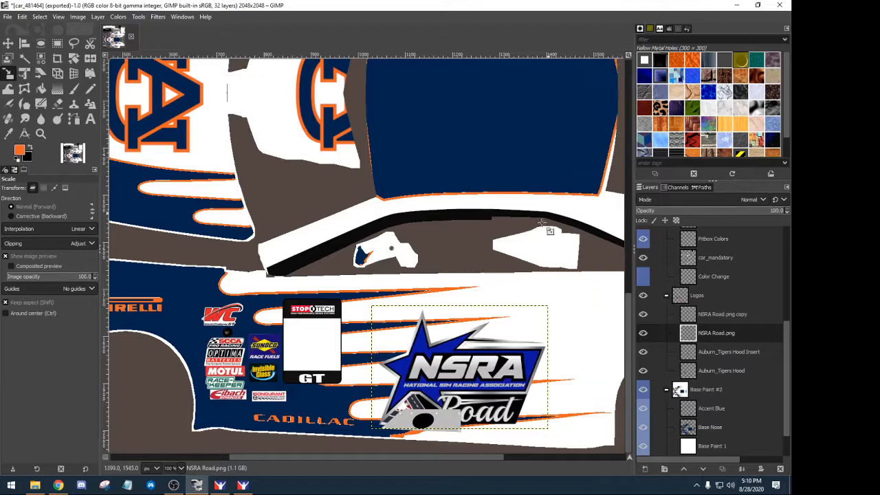
- Move the logo up and left beside the number panel, then export as car_<customer ID>.tga
left_click(8, 43)
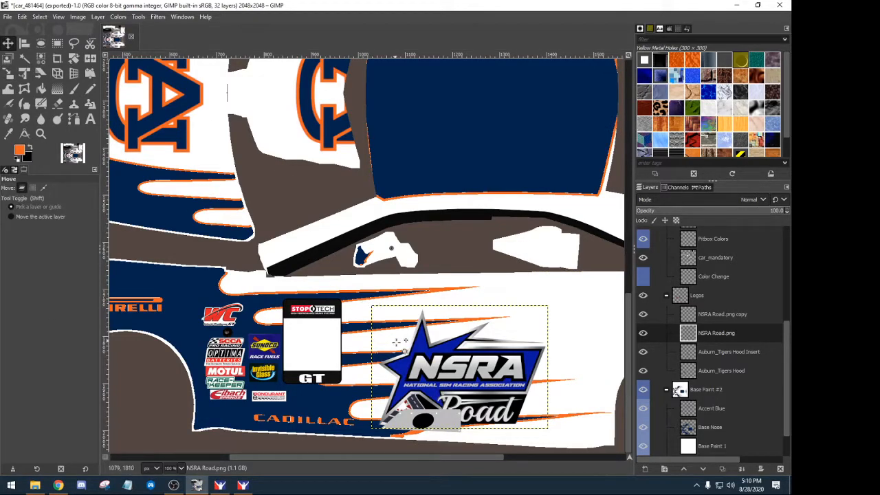
left_click_drag(429, 379, 422, 356)
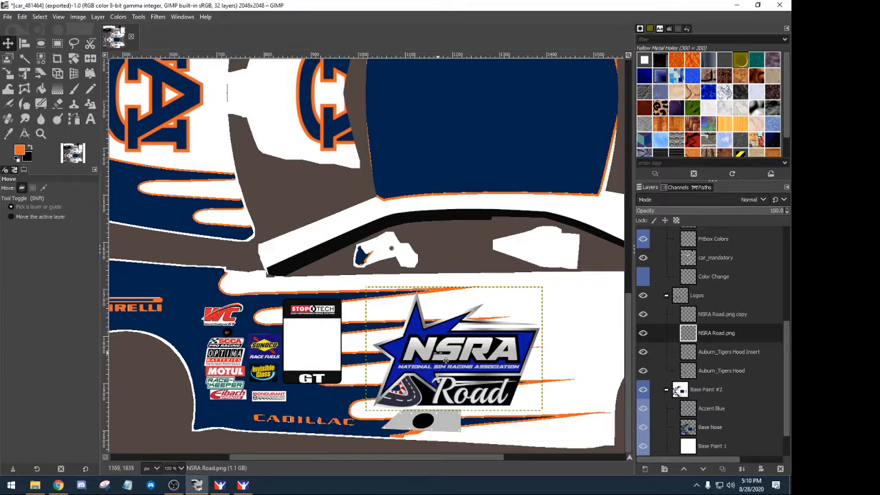
scroll(444, 336, "up", 8)
scroll(444, 335, "down", 8)
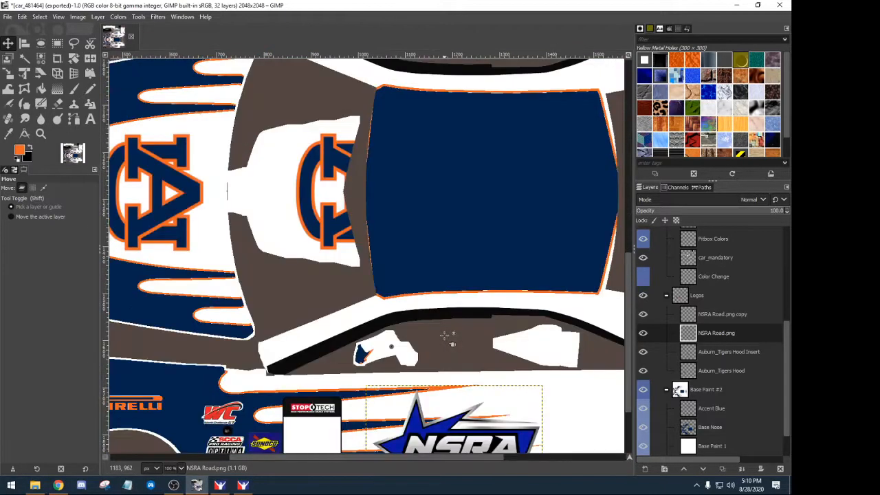
scroll(448, 337, "up", 8)
scroll(446, 334, "down", 6)
scroll(429, 393, "down", 2)
left_click_drag(412, 382, 409, 382)
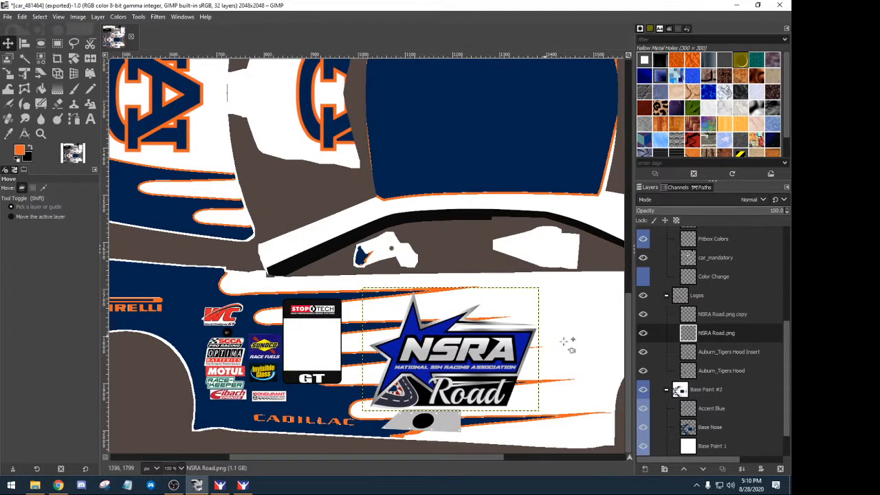
left_click(8, 16)
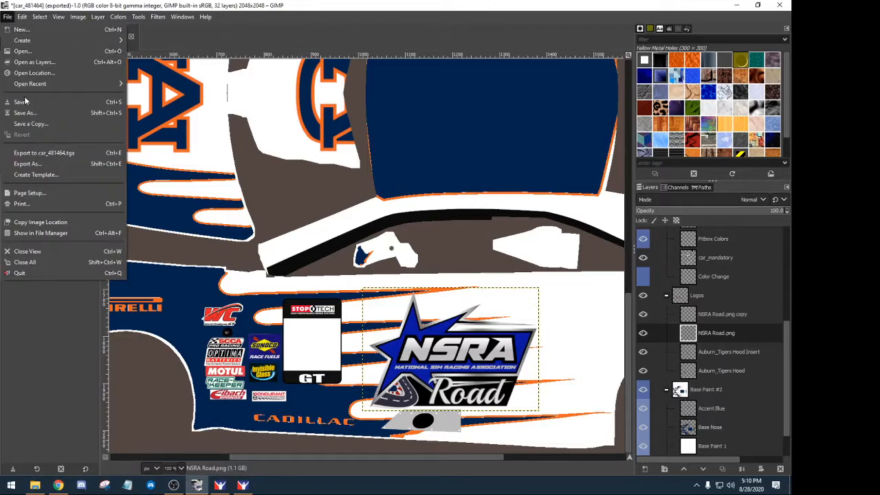
left_click(32, 154)
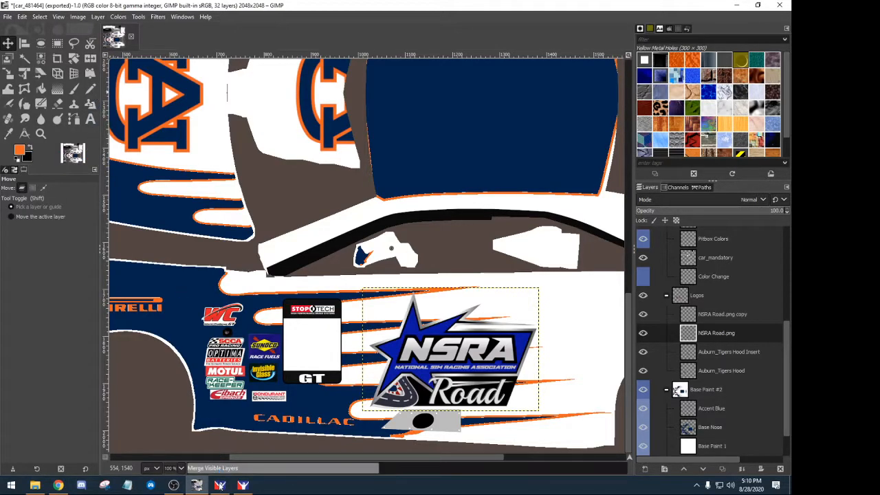
- In iRacing, reload the paint textures and play the replay to view the smaller NSRA logo
left_click(242, 485)
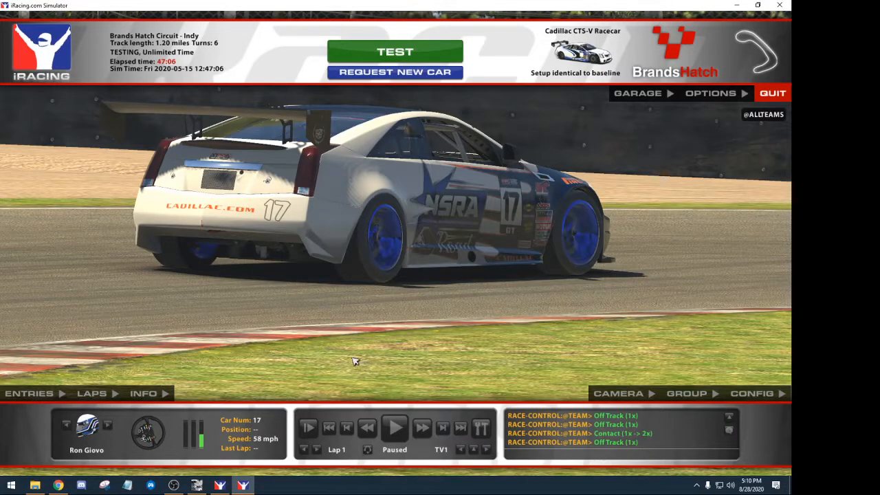
key("ctrl+r")
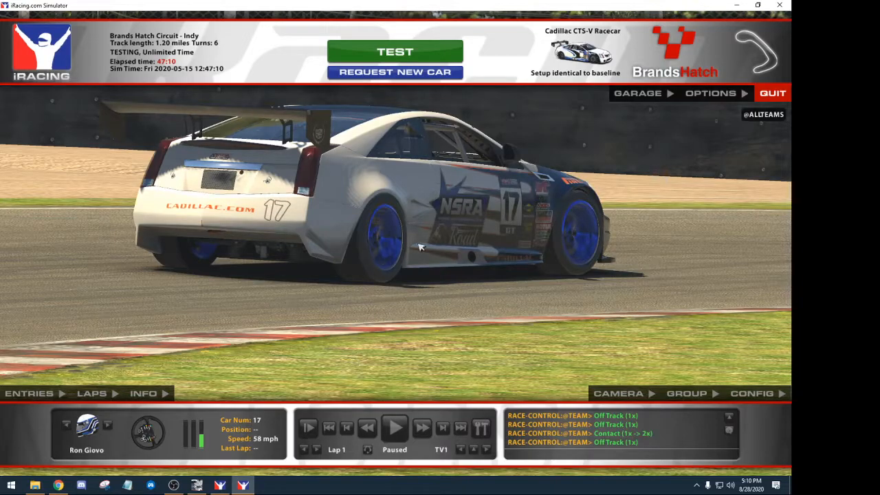
left_click(397, 429)
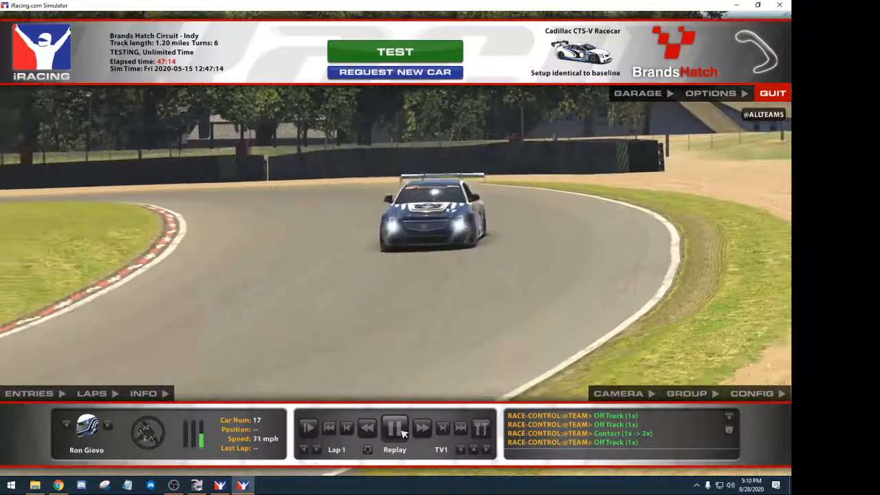
left_click(403, 430)
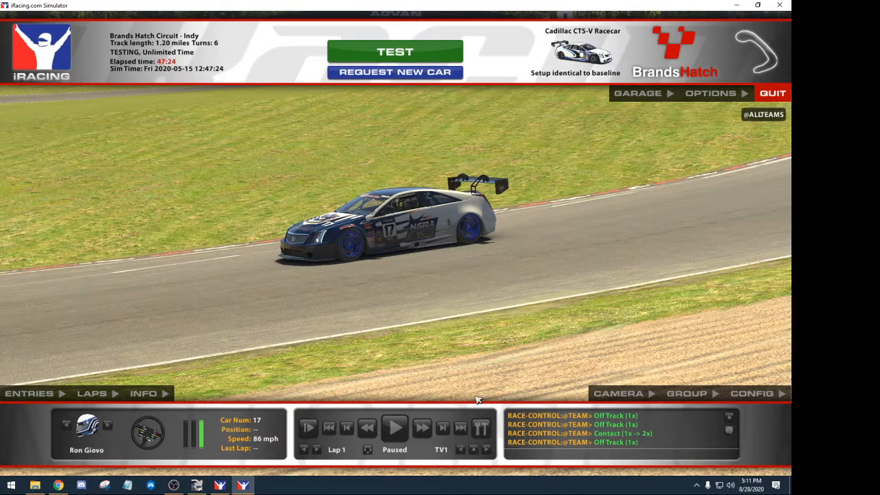
left_click(397, 428)
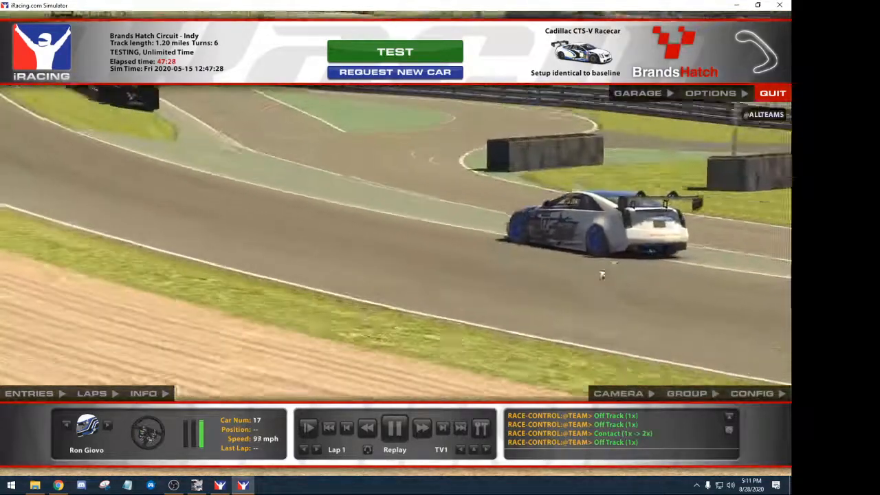